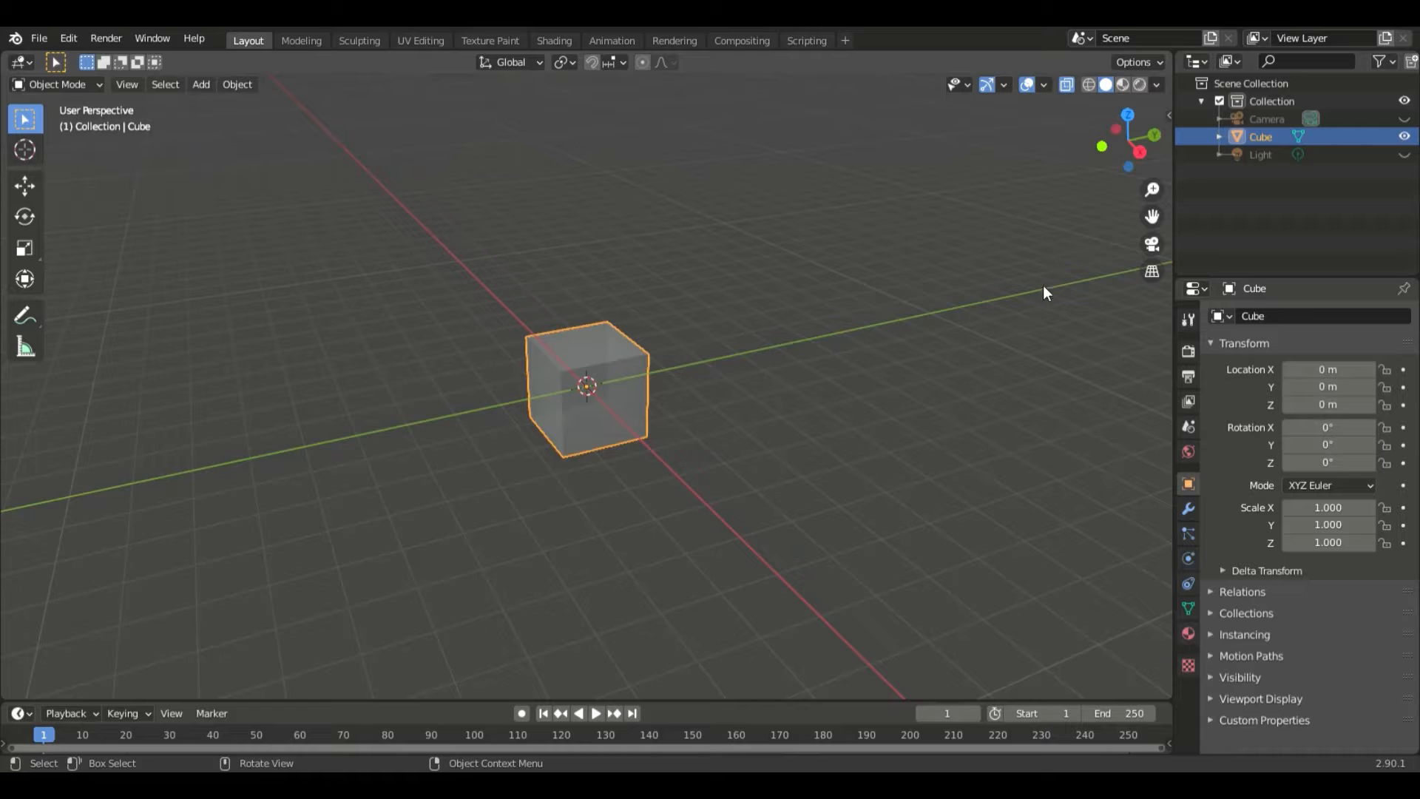
# - Turn on the Screencast Keys display for the 3D viewport and hide the sidebar again
pyautogui.press('n')
pyautogui.click(1163, 251)
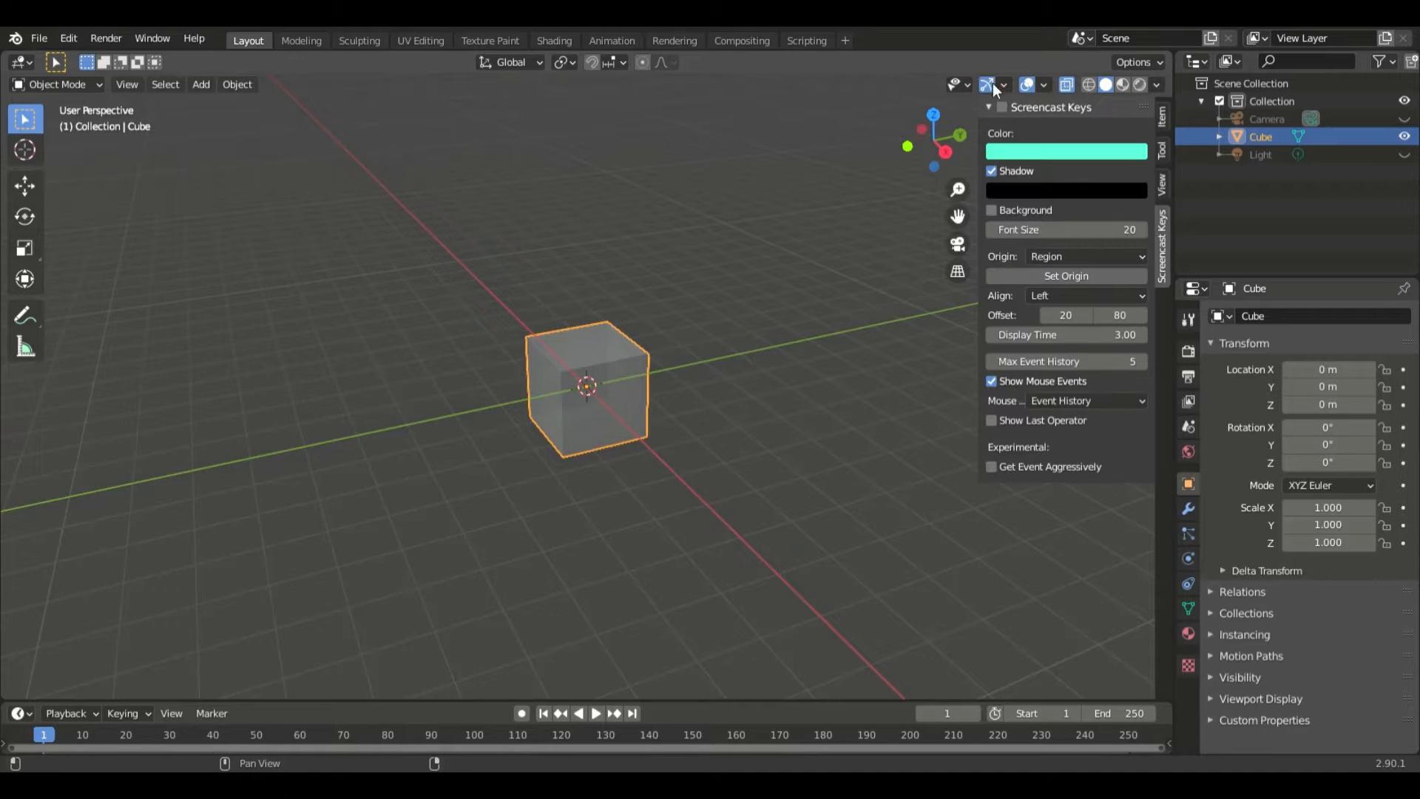
pyautogui.press('n')
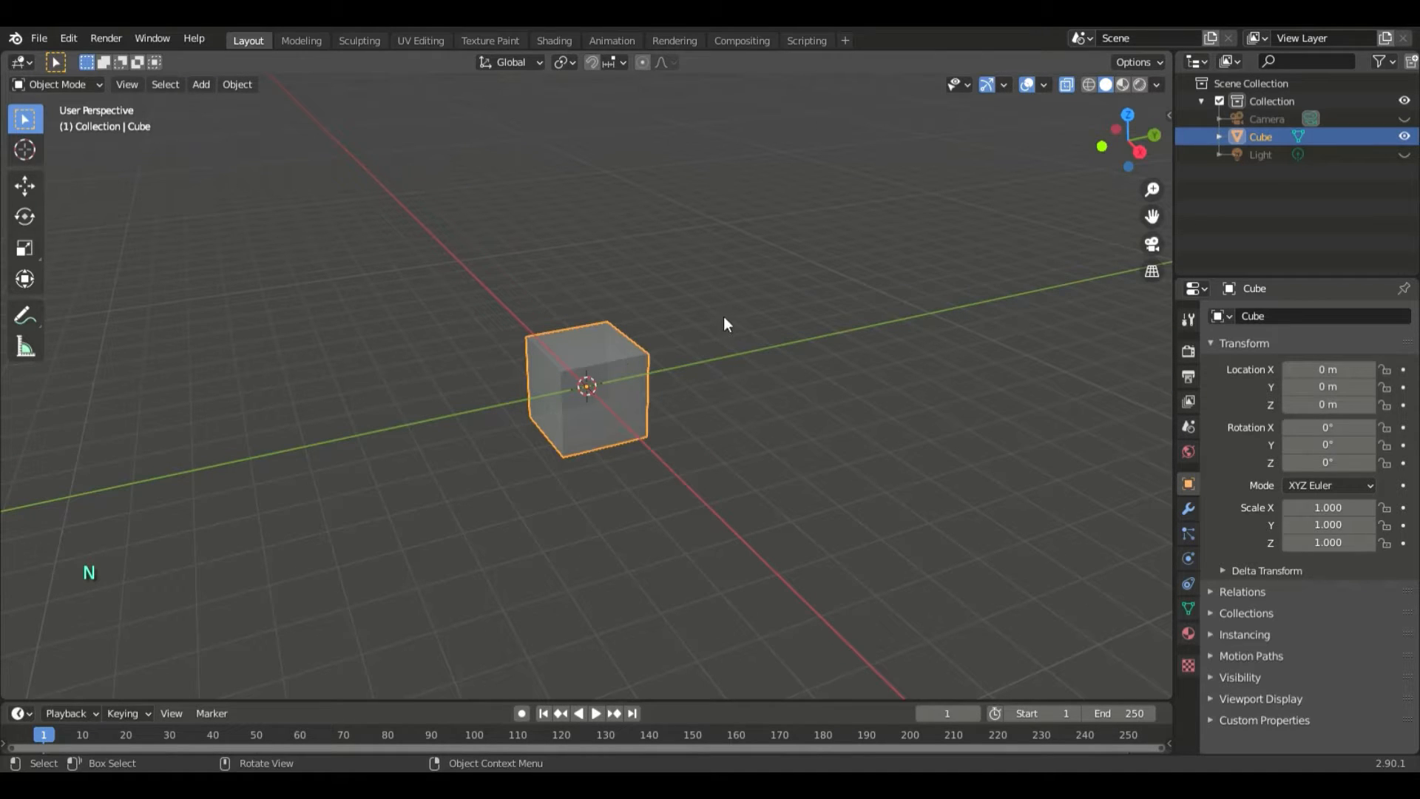
# - In Edit Mode, add three evenly spaced horizontal loop cuts around the cube, working from the right orthographic view
pyautogui.press('Tab')
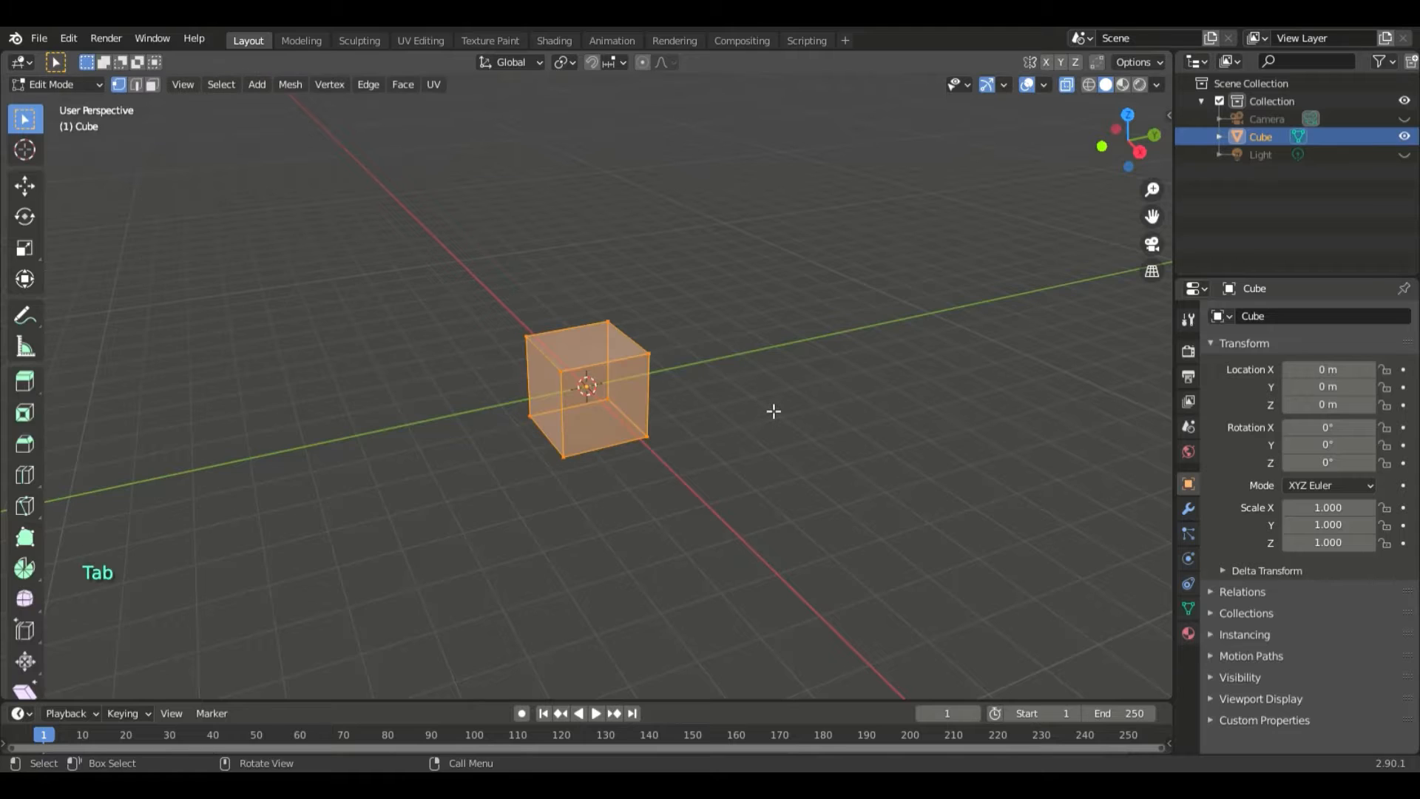
pyautogui.press('KP_3')
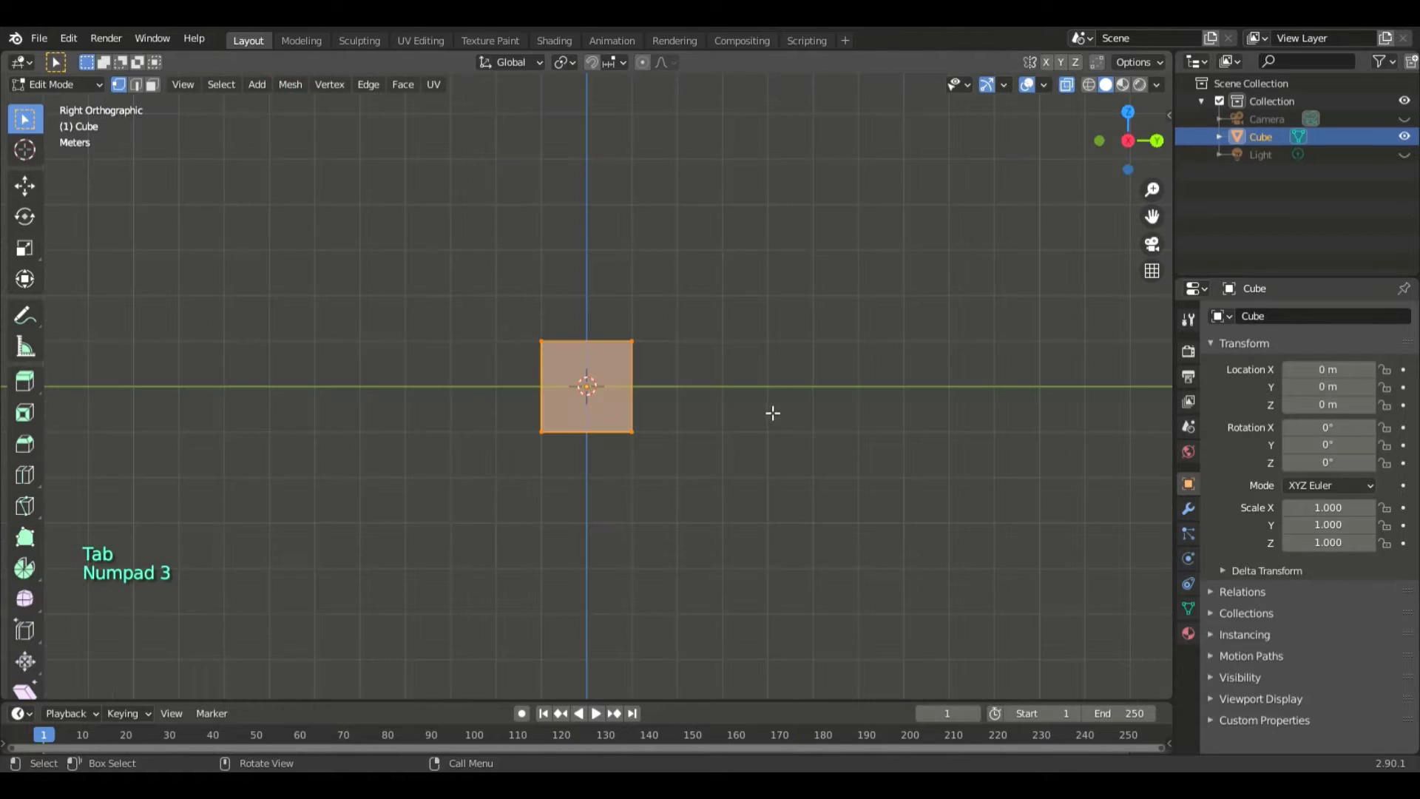
pyautogui.click(680, 410)
pyautogui.hotkey('ctrl', 'r')
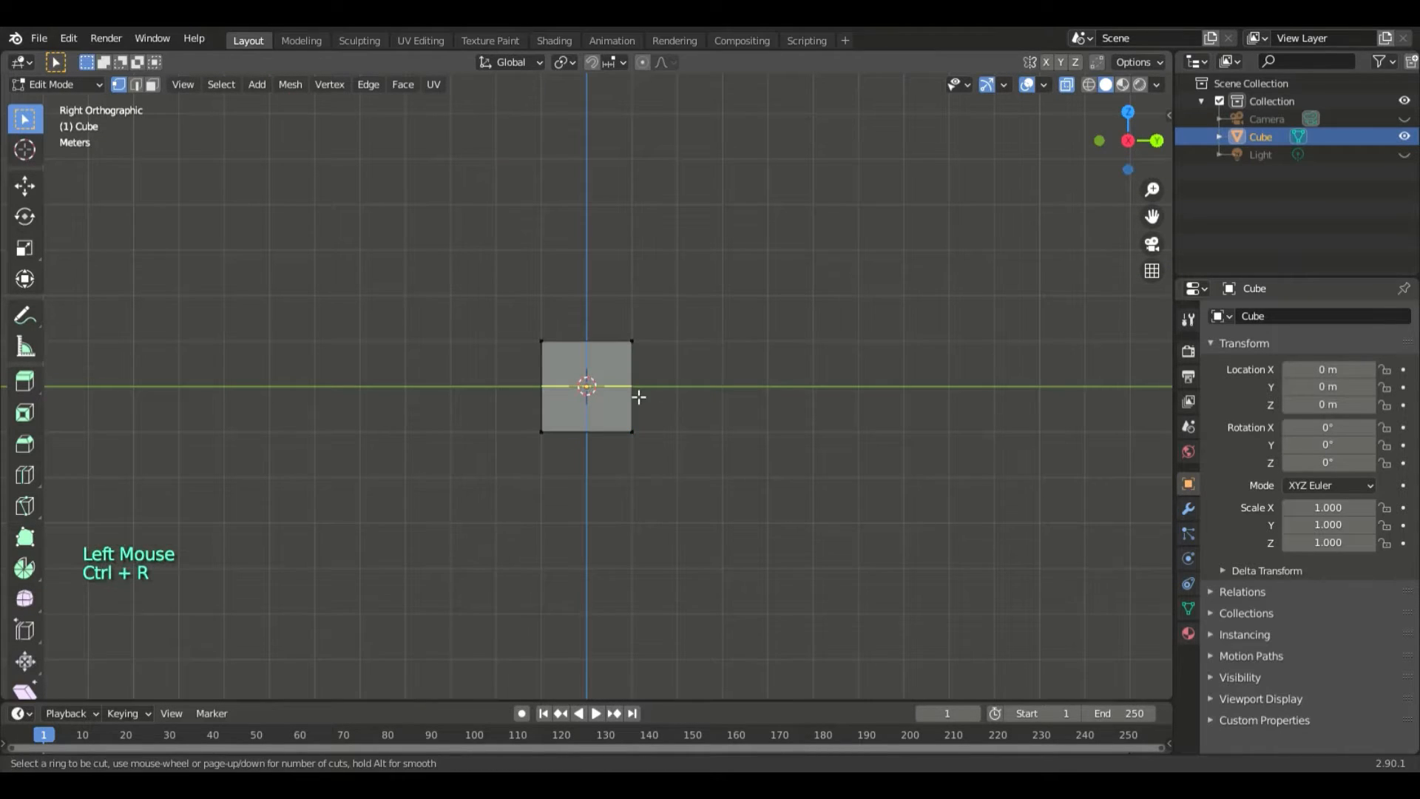
pyautogui.scroll(1, 618, 397)
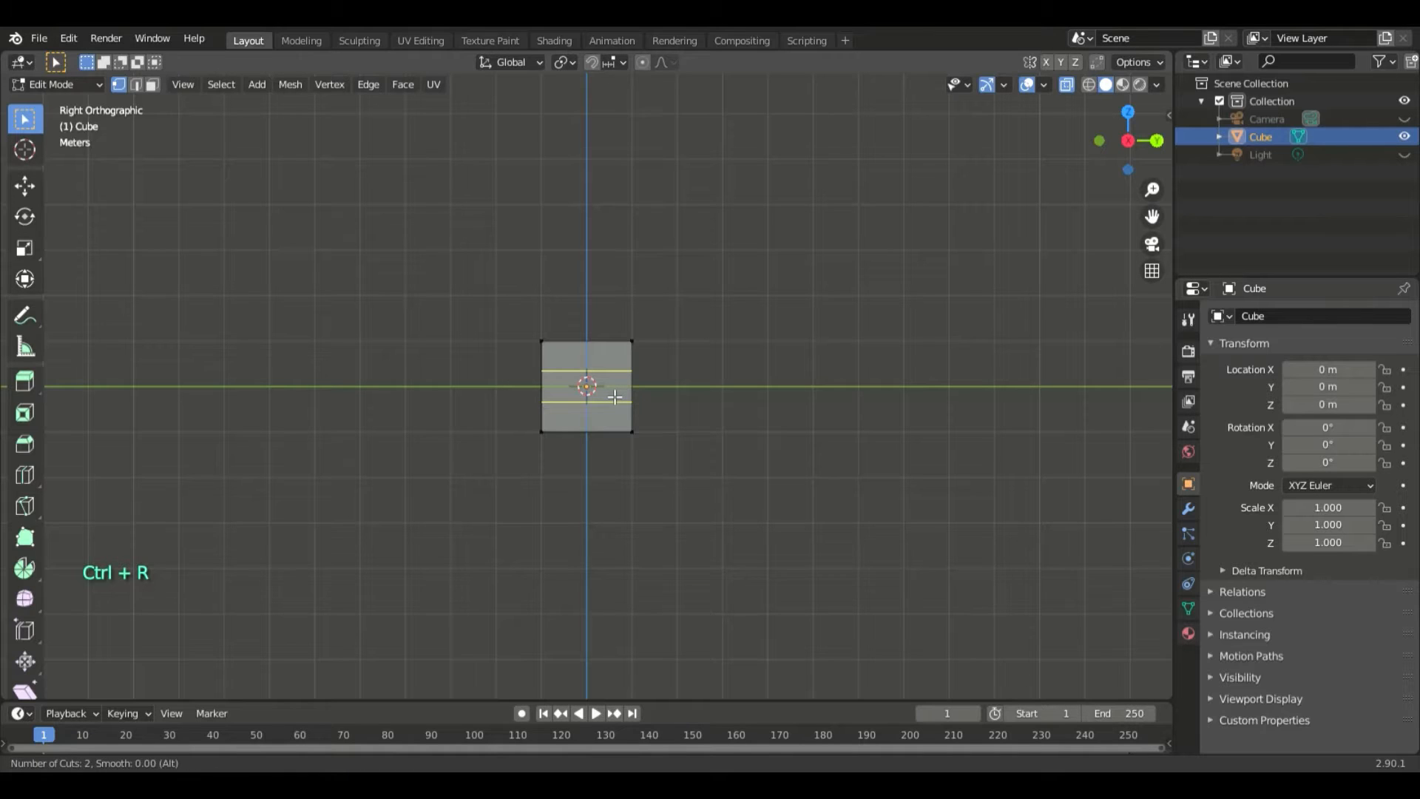
pyautogui.scroll(1, 614, 398)
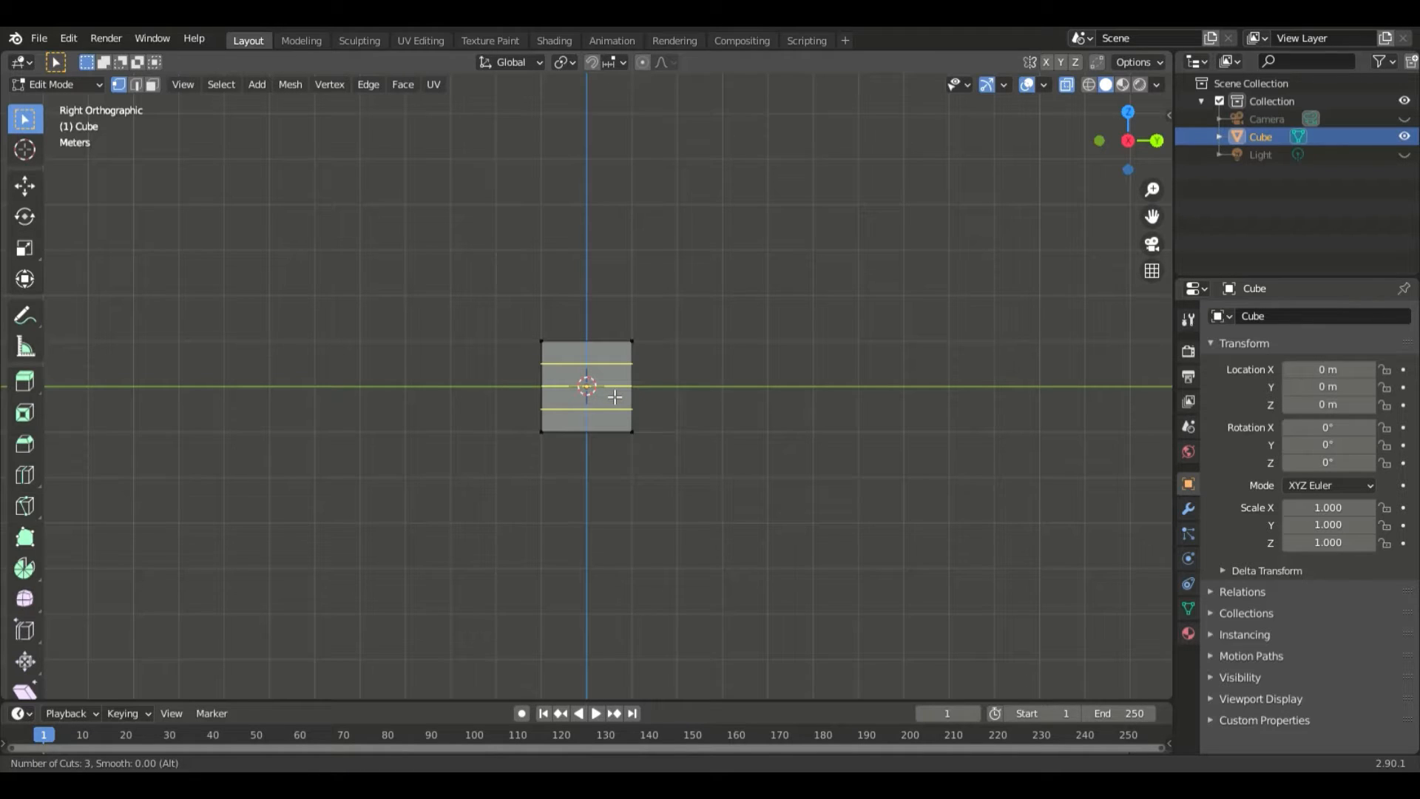
pyautogui.click(615, 397)
pyautogui.rightClick(615, 397)
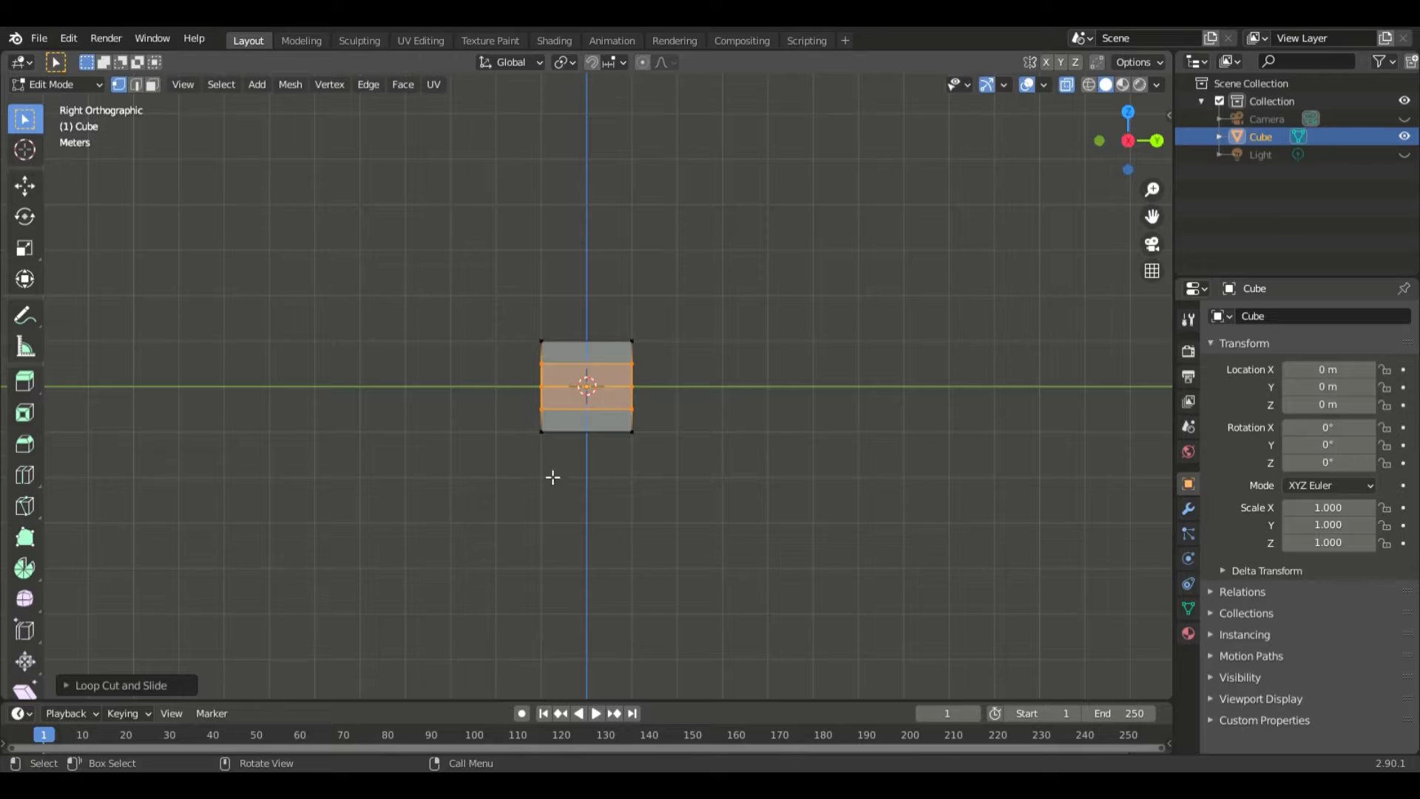
# - Add one centred vertical loop cut that splits the cube's right side into two halves, and clear the selection
pyautogui.hotkey('ctrl', 'r')
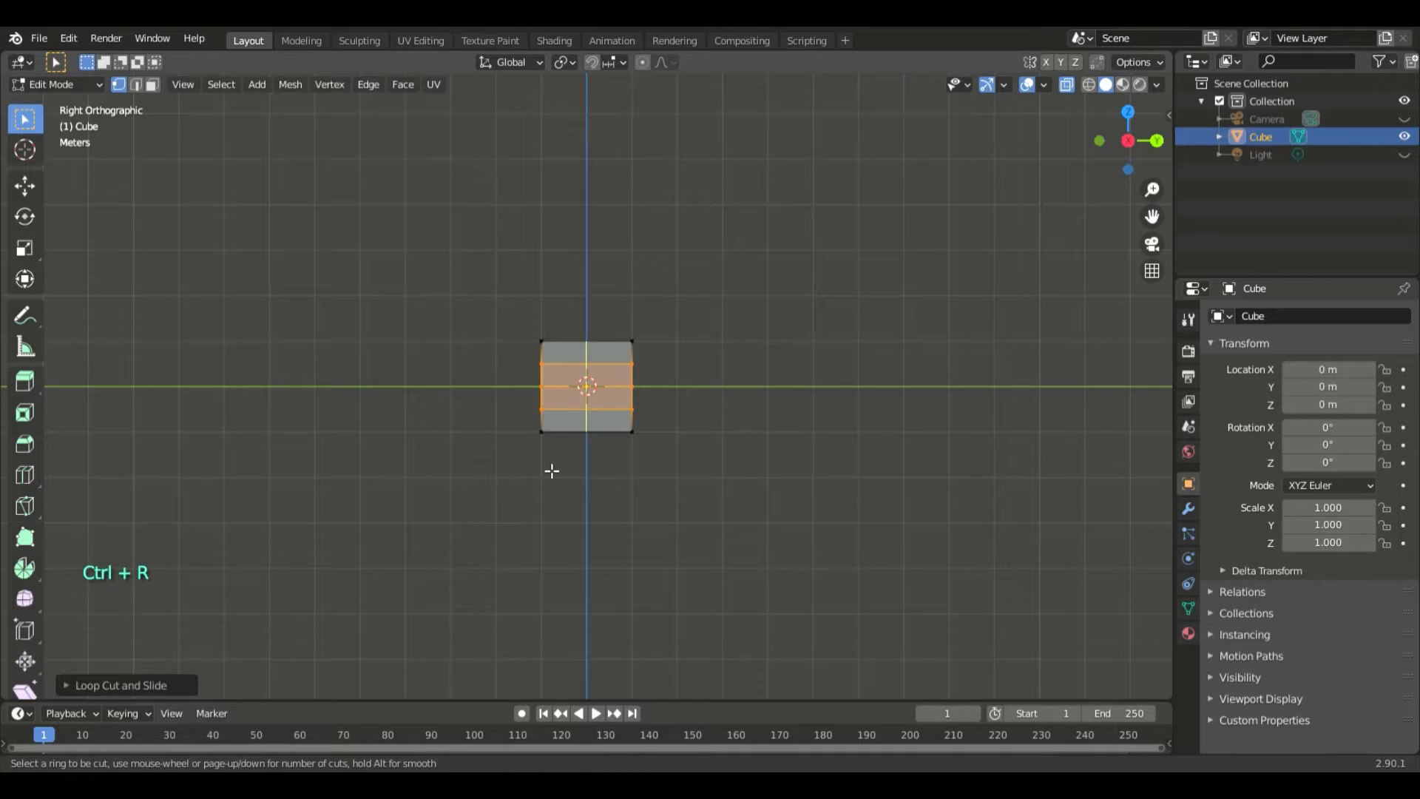
pyautogui.click(552, 472)
pyautogui.rightClick(546, 464)
pyautogui.click(765, 469)
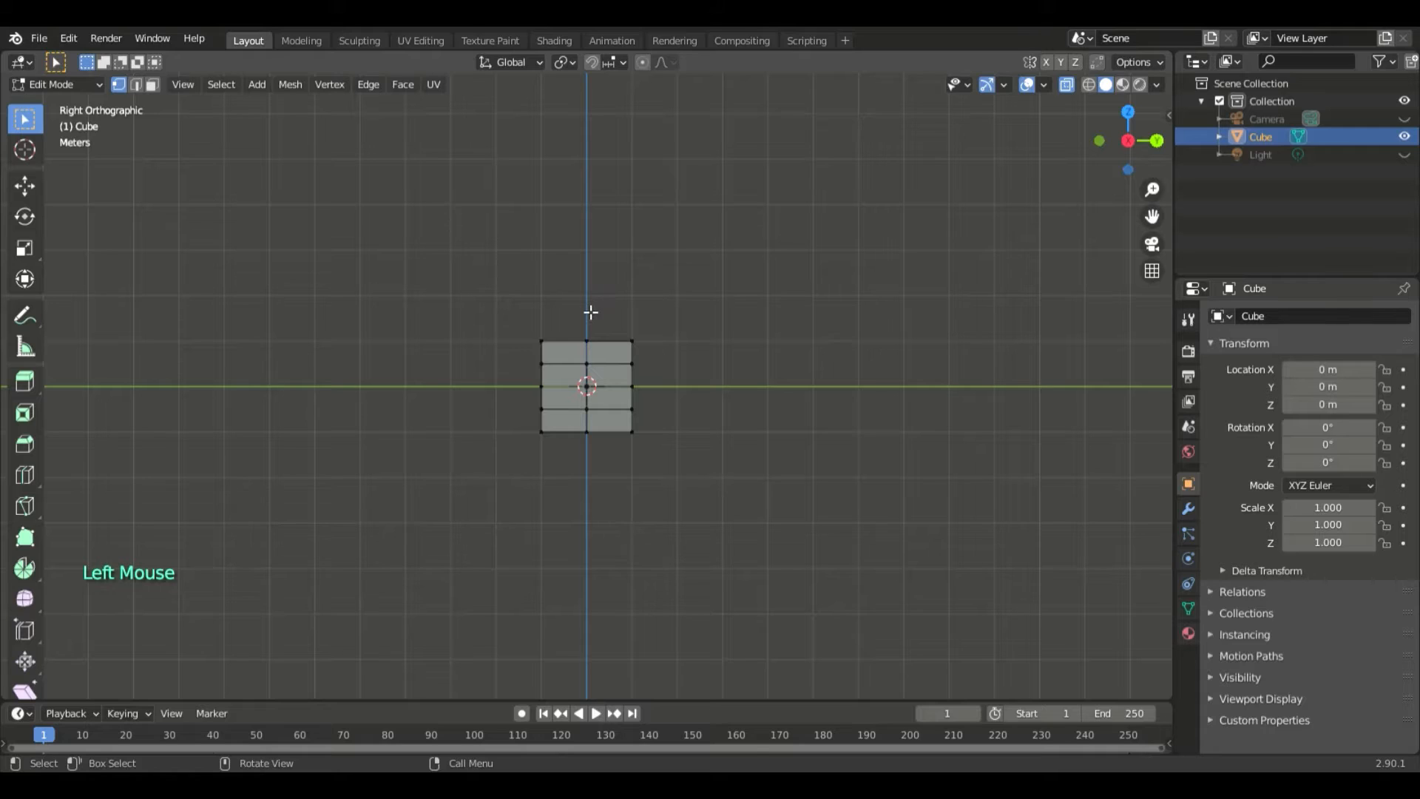
# - Raise the cube's top middle edge along Z to form a low gabled roof ridge
pyautogui.click(586, 338)
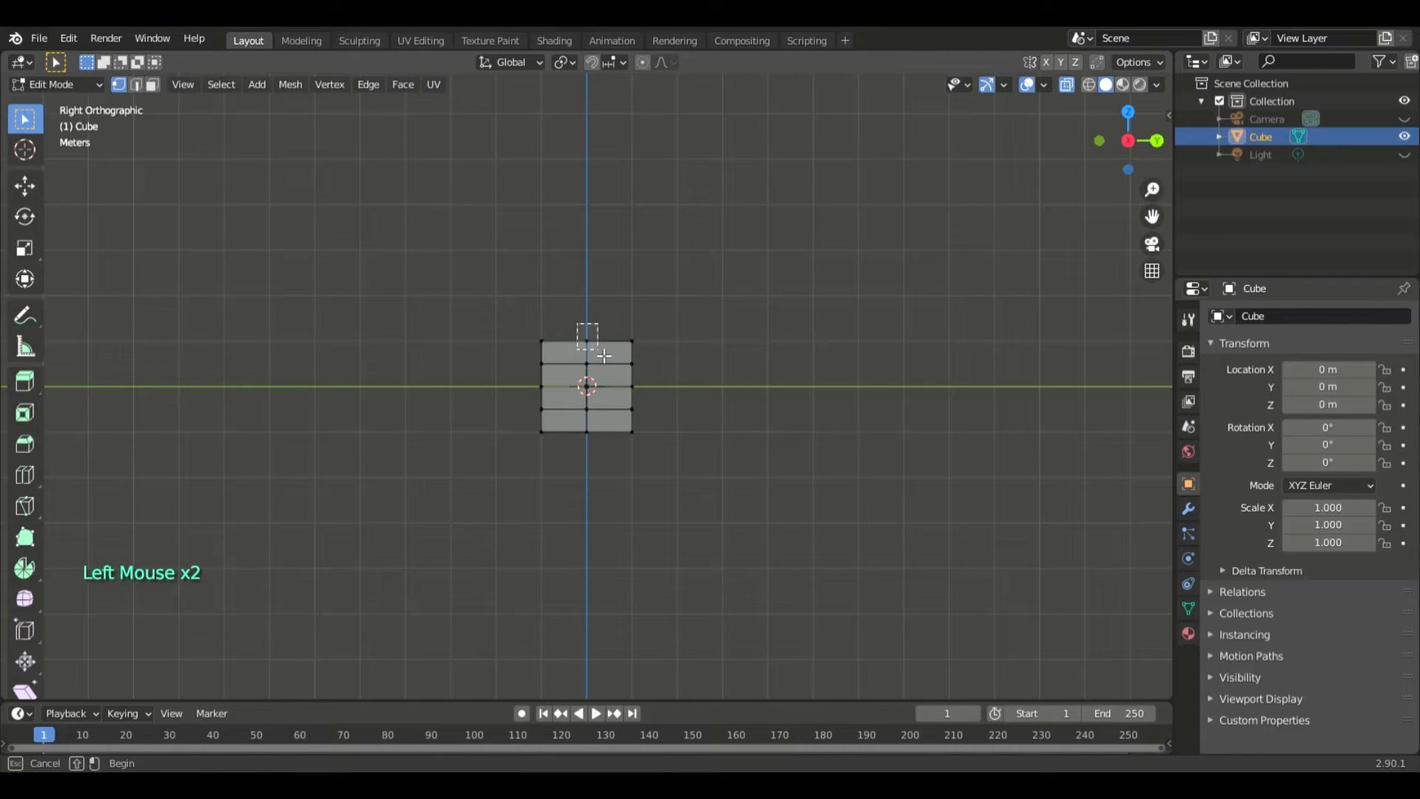
pyautogui.press('g')
pyautogui.press('z')
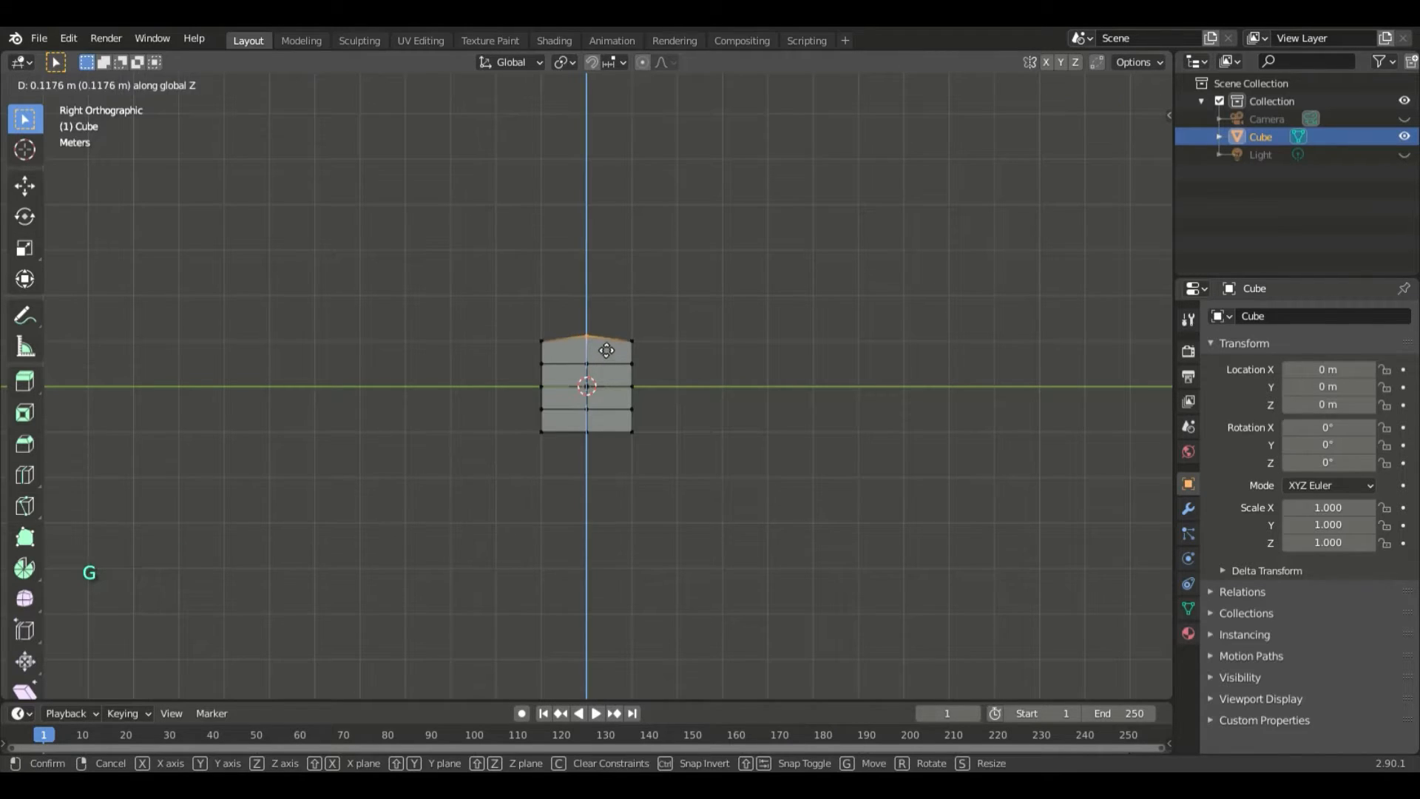
pyautogui.click(605, 348)
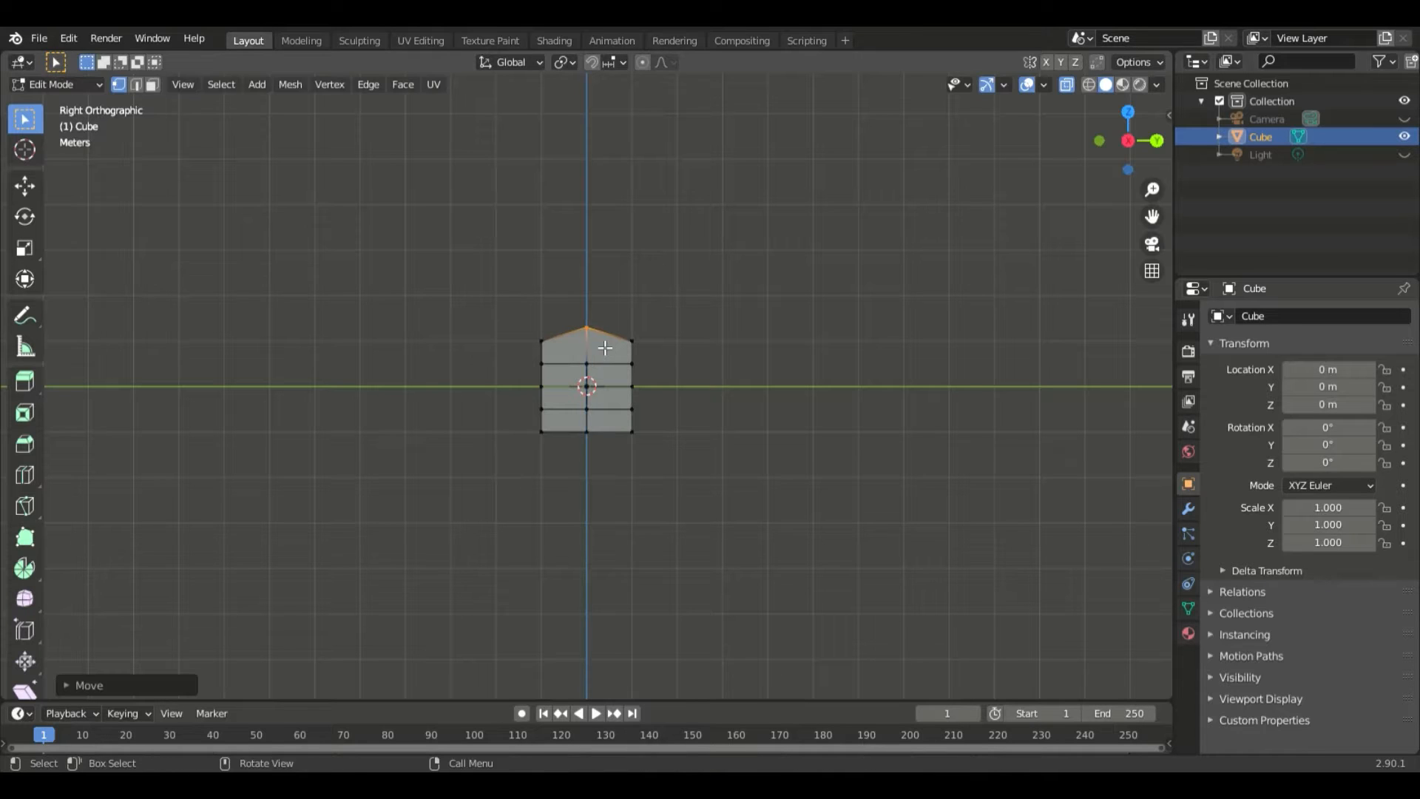
# - Move the uppermost horizontal loop cut up 0.5 m along Z to the base of the roof
pyautogui.scroll(4, 689, 368)
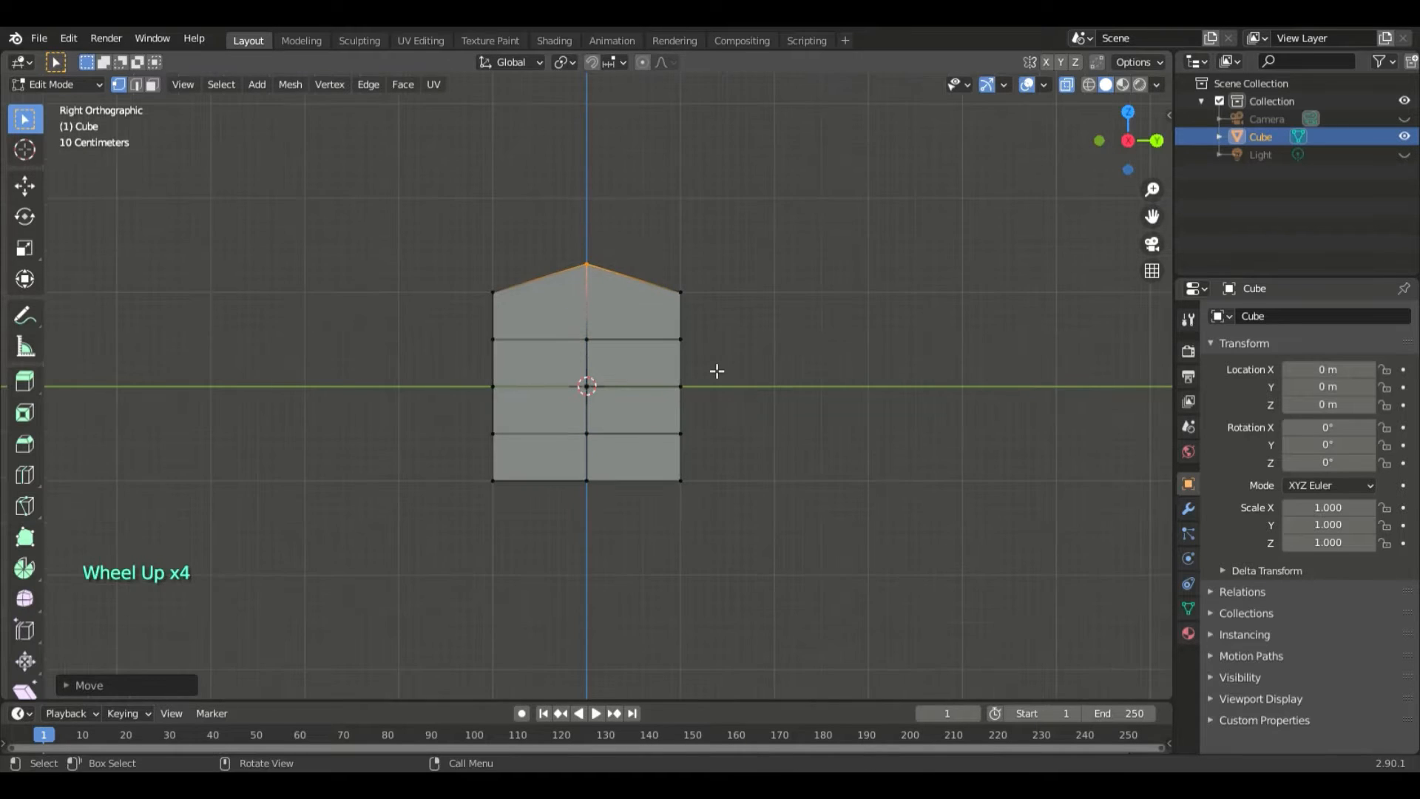
pyautogui.scroll(2, 881, 356)
pyautogui.scroll(1, 881, 356)
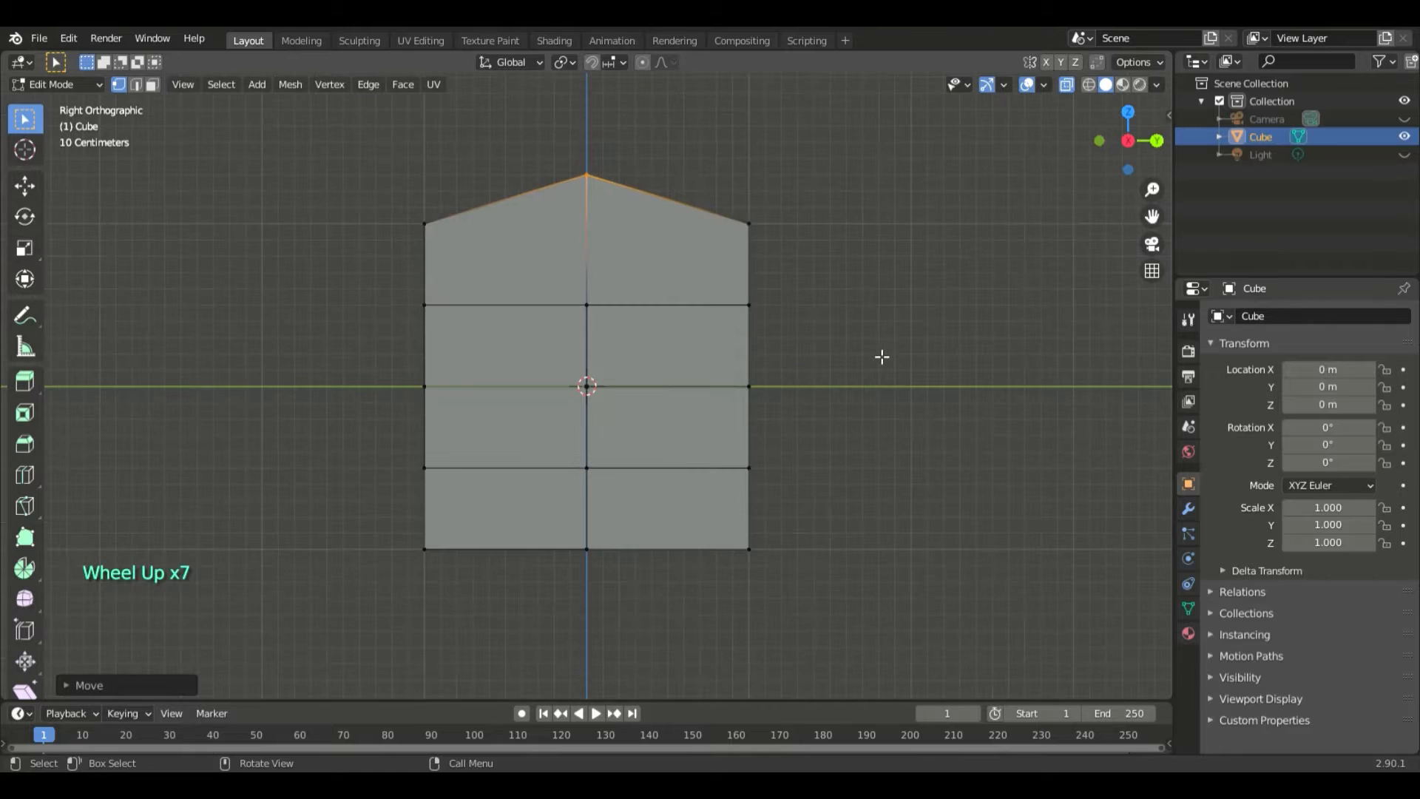
pyautogui.moveTo(392, 293); pyautogui.dragTo(796, 344)
pyautogui.press('g')
pyautogui.press('z')
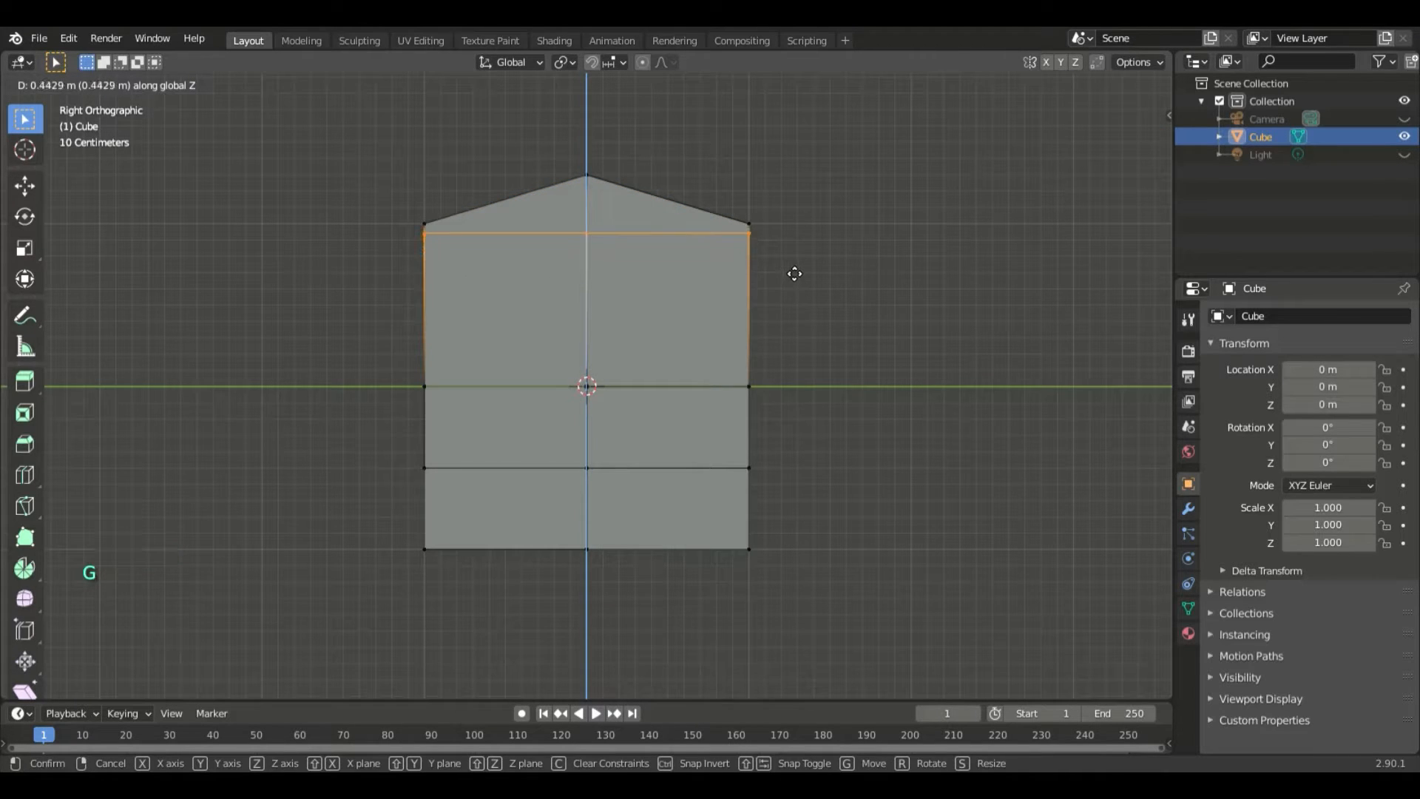
pyautogui.click(793, 265)
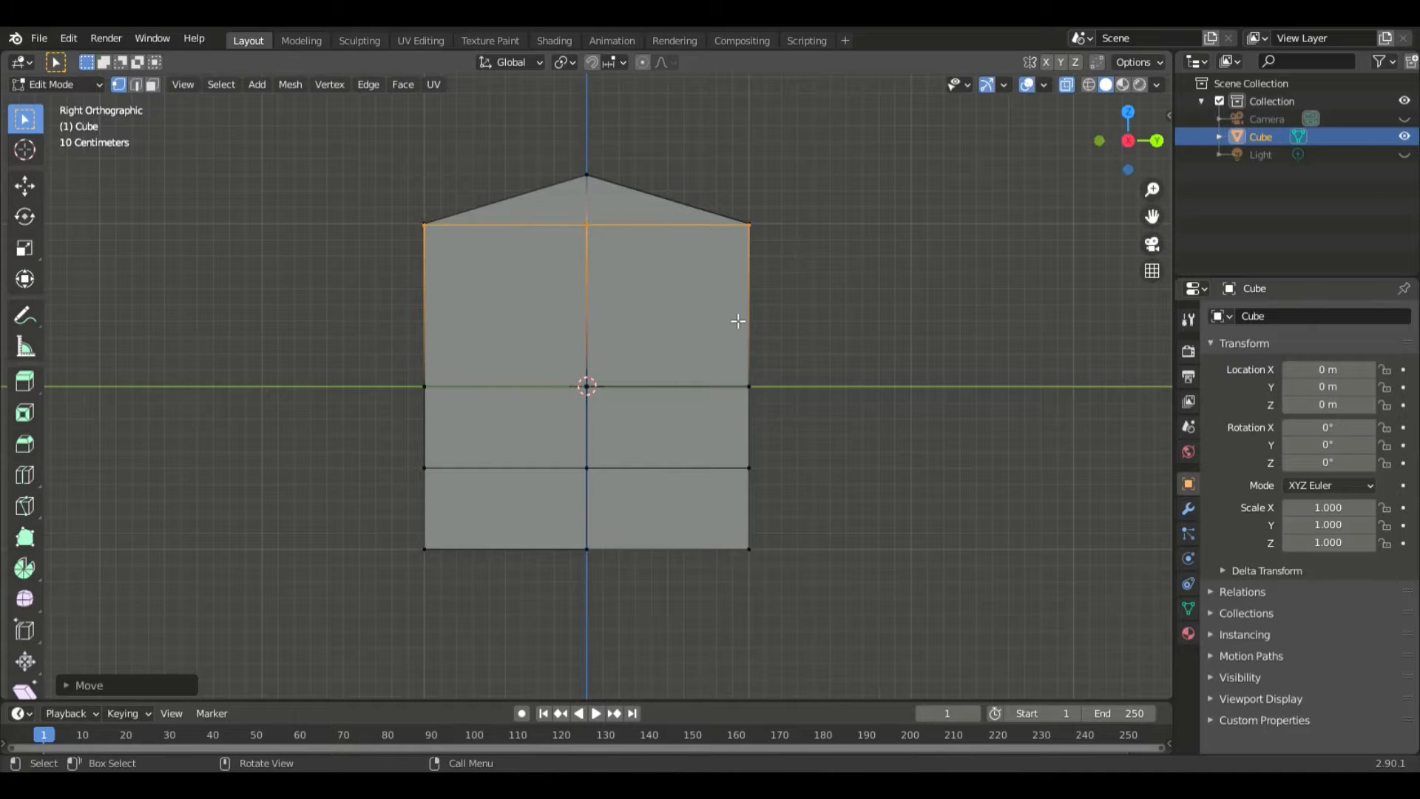
pyautogui.click(163, 686)
pyautogui.doubleClick(221, 640)
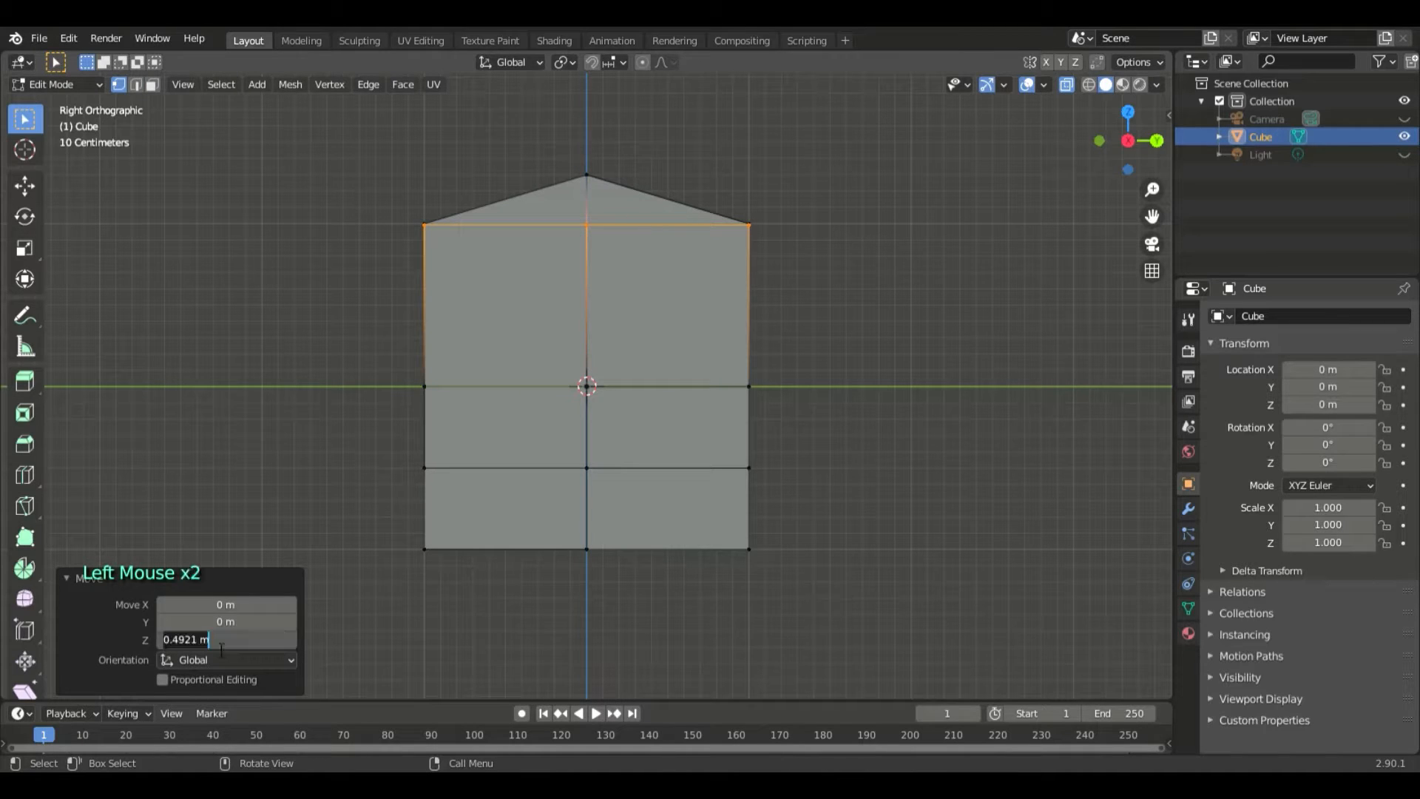
pyautogui.write('0.5')
pyautogui.press('Return')
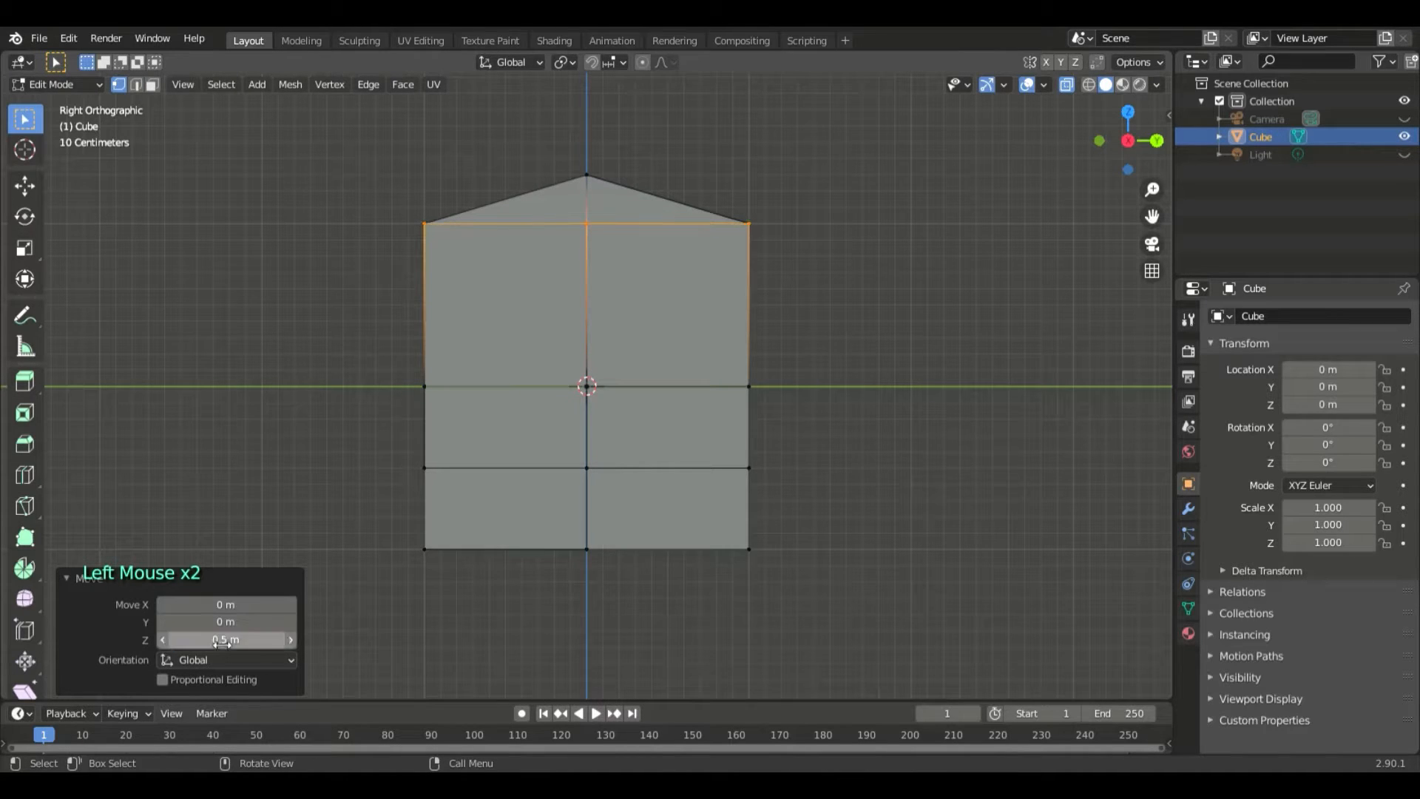
# - Move the lowest horizontal loop cut down 0.5 m along Z to the bottom edge of the walls
pyautogui.click(371, 345)
pyautogui.moveTo(410, 458); pyautogui.dragTo(790, 485)
pyautogui.press('KP_Subtract')
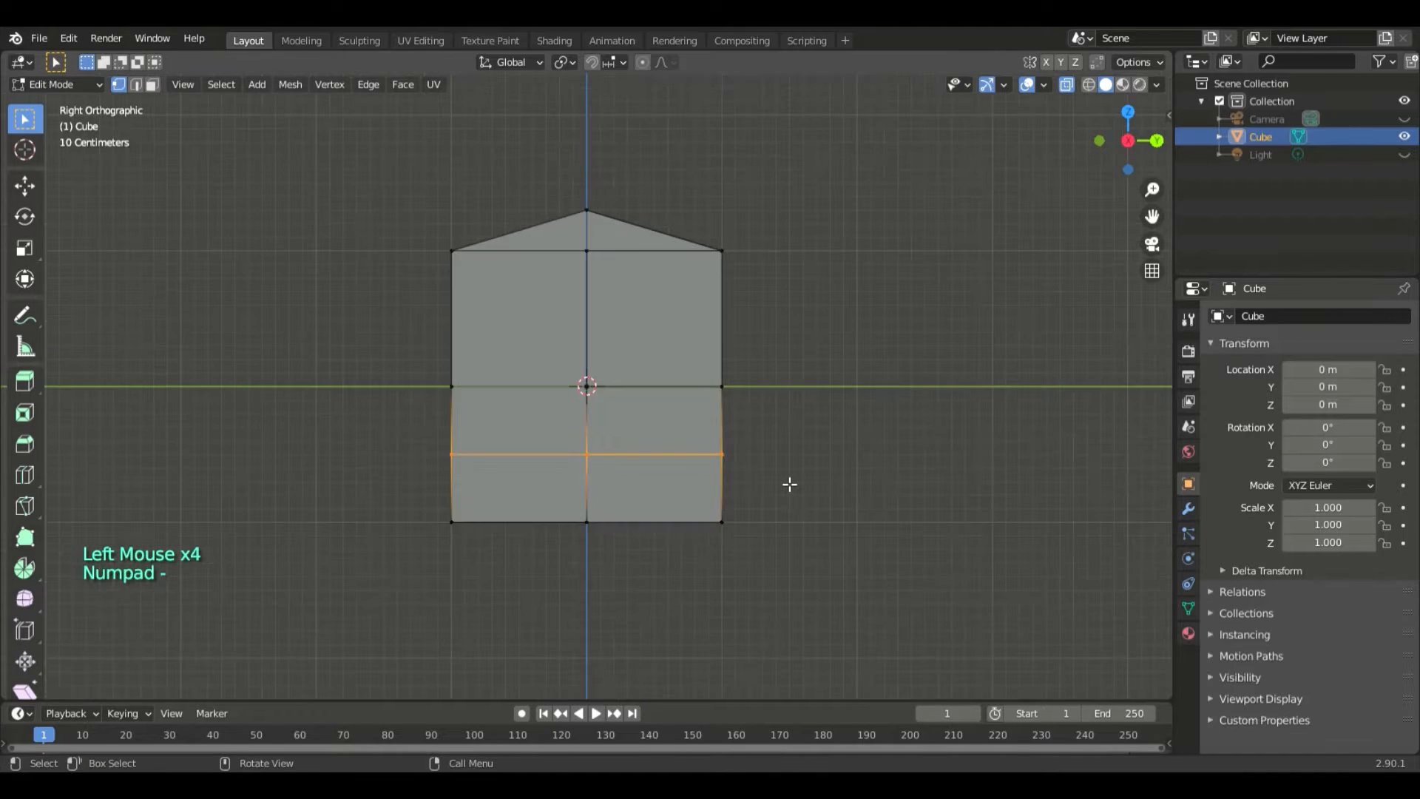
pyautogui.press('KP_0')
pyautogui.press('KP_Decimal')
pyautogui.press('KP_3')
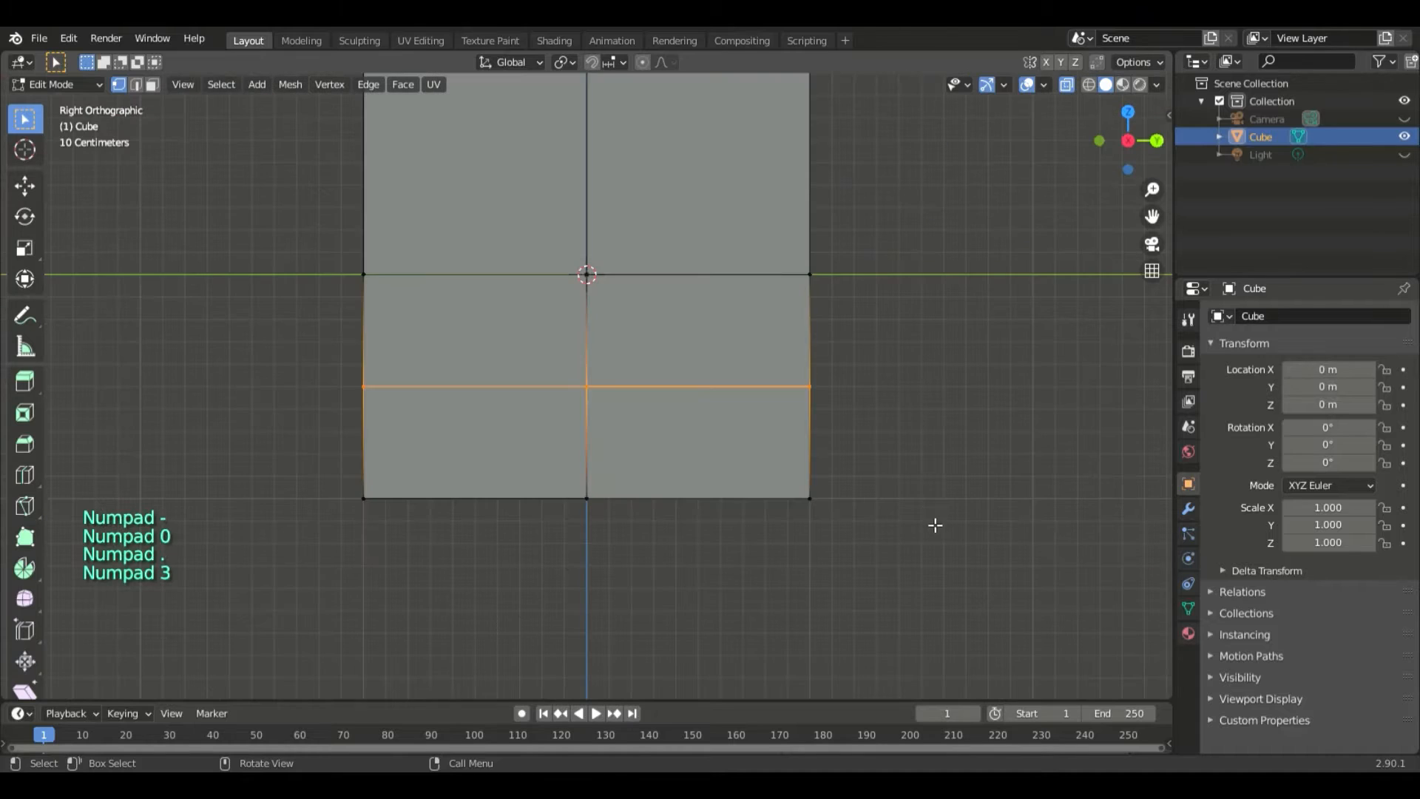
pyautogui.press('g')
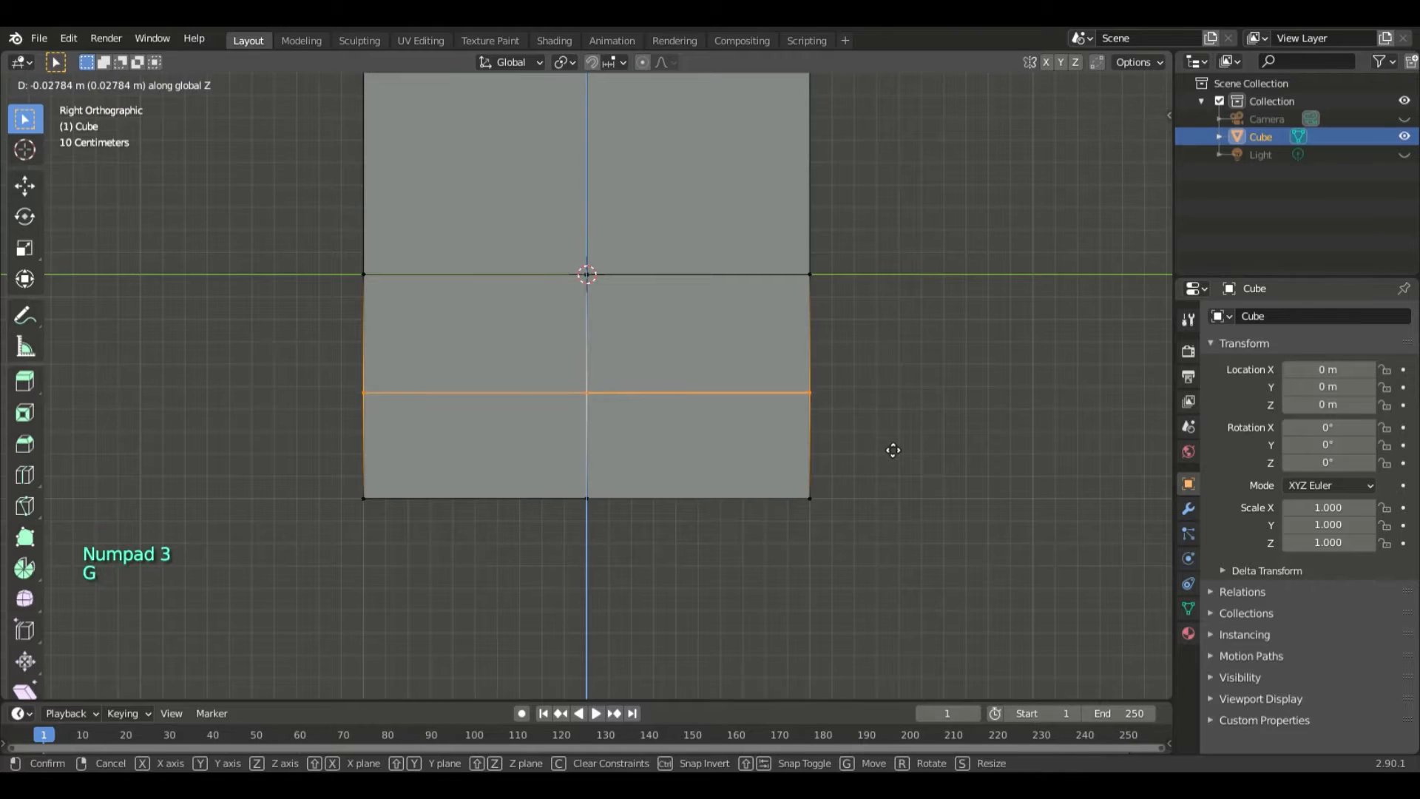
pyautogui.write('-0.5')
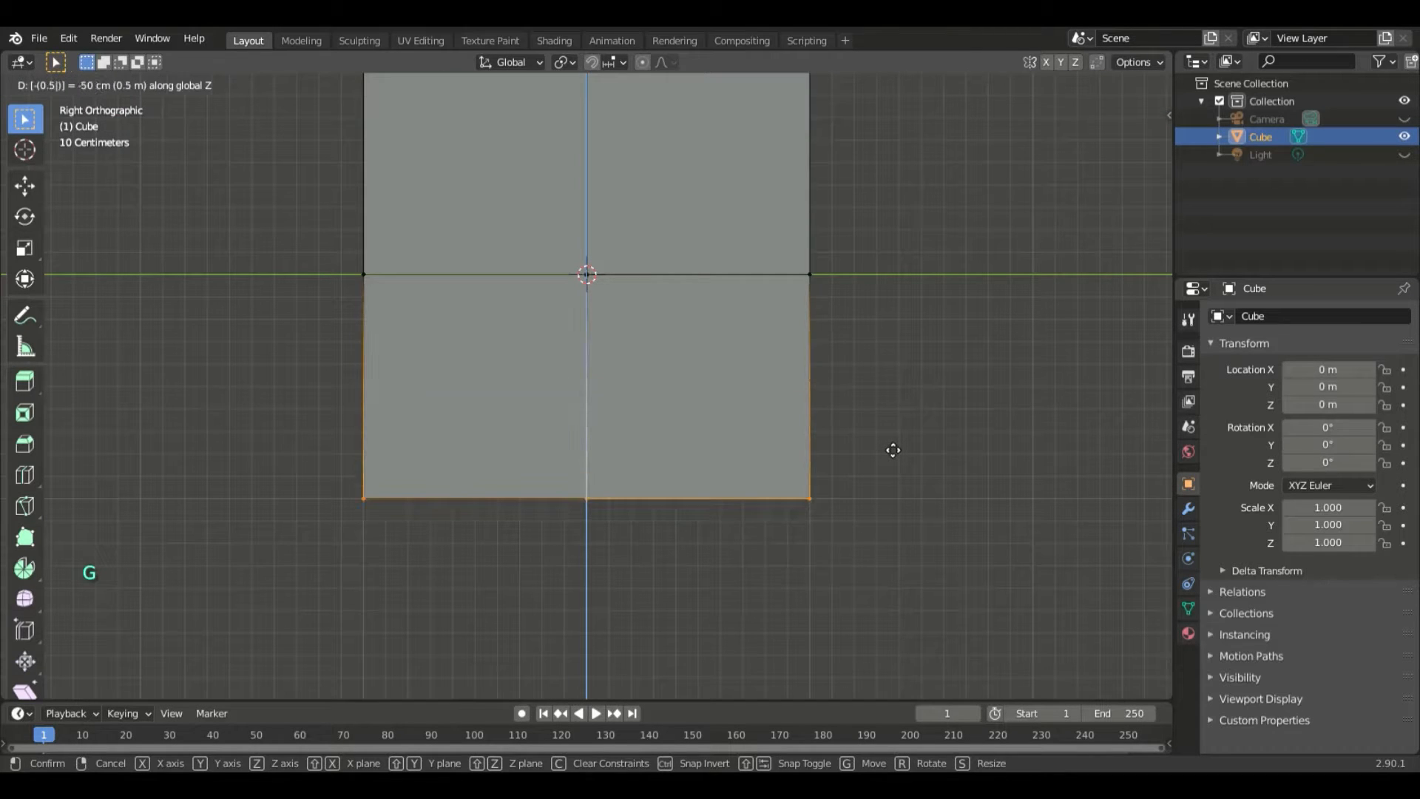
pyautogui.press('Return')
# - Turn off X-ray and extrude the side wall's lower face on the positive Y half in place, scaled inward to about 0.65
pyautogui.moveTo(892, 442); pyautogui.dragTo(703, 552, button='middle')
pyautogui.scroll(-5, 900, 518)
pyautogui.press('KP_3')
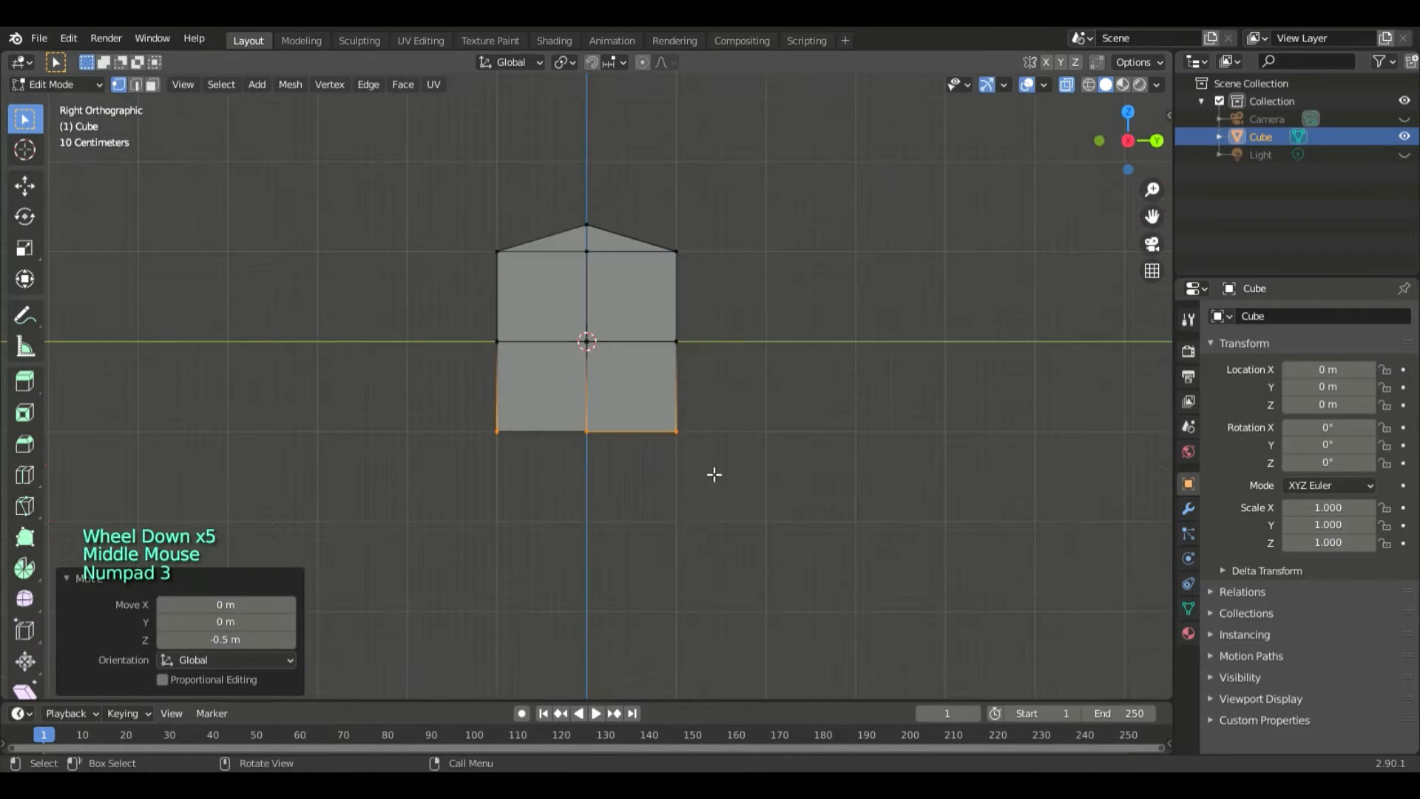
pyautogui.click(715, 475)
pyautogui.scroll(4, 992, 279)
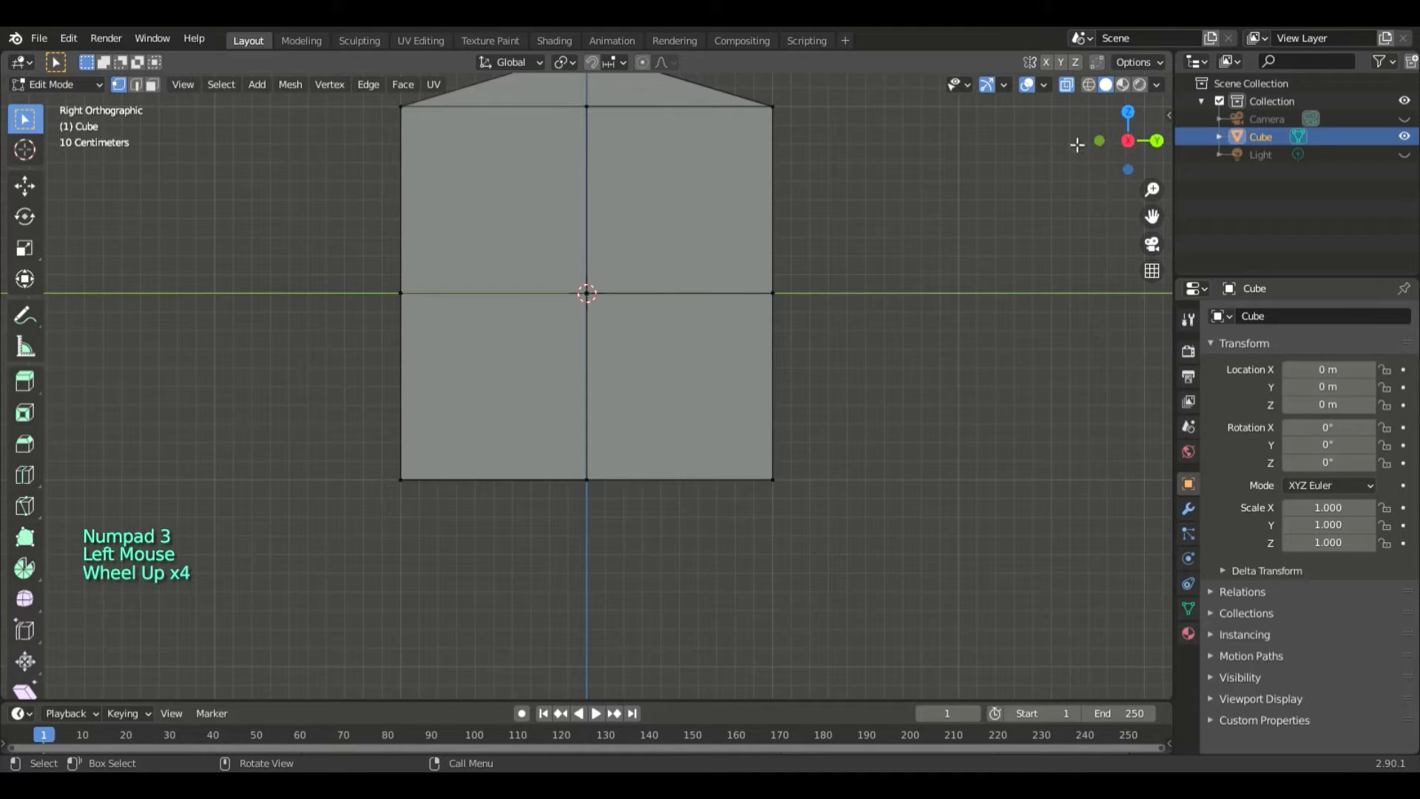
pyautogui.click(1068, 84)
pyautogui.click(733, 389)
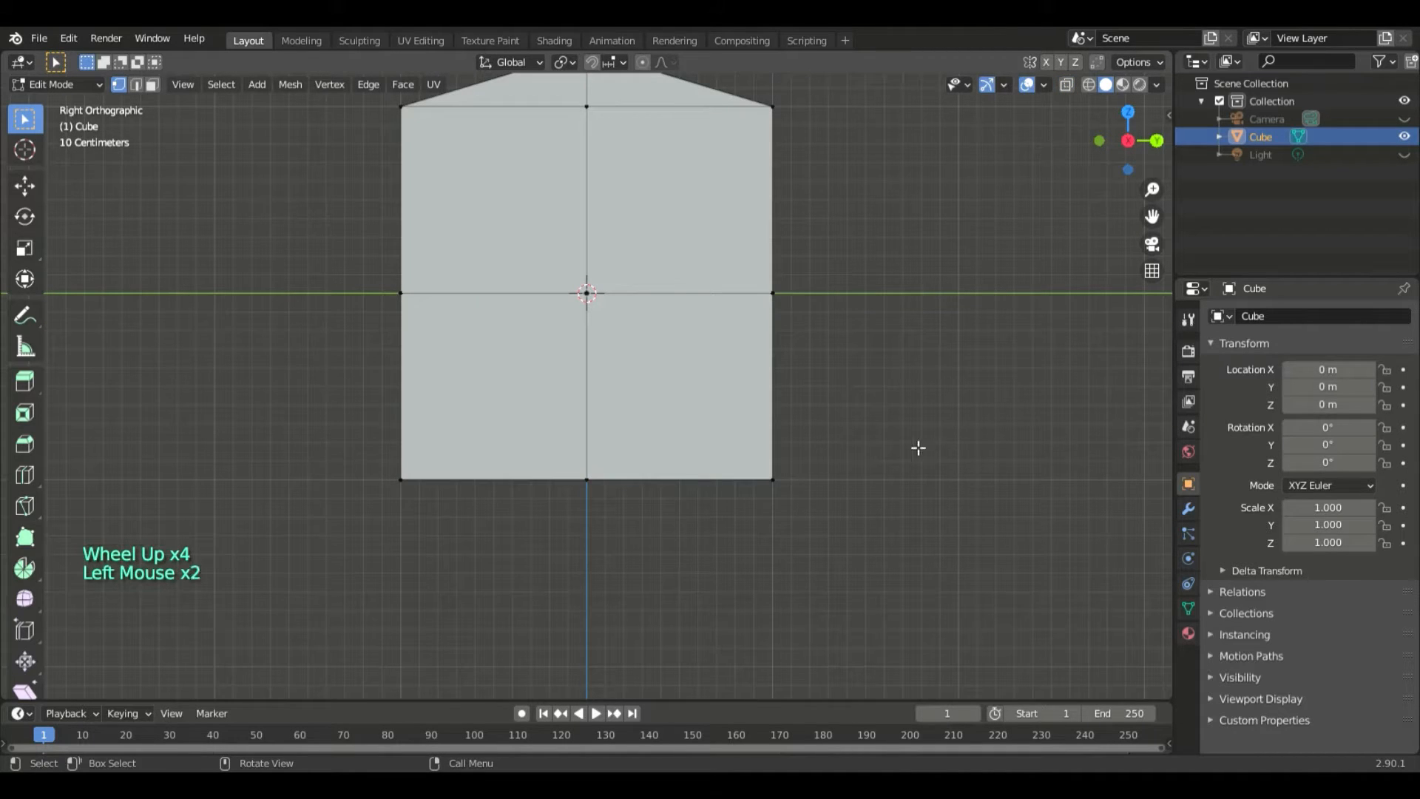
pyautogui.press('3')
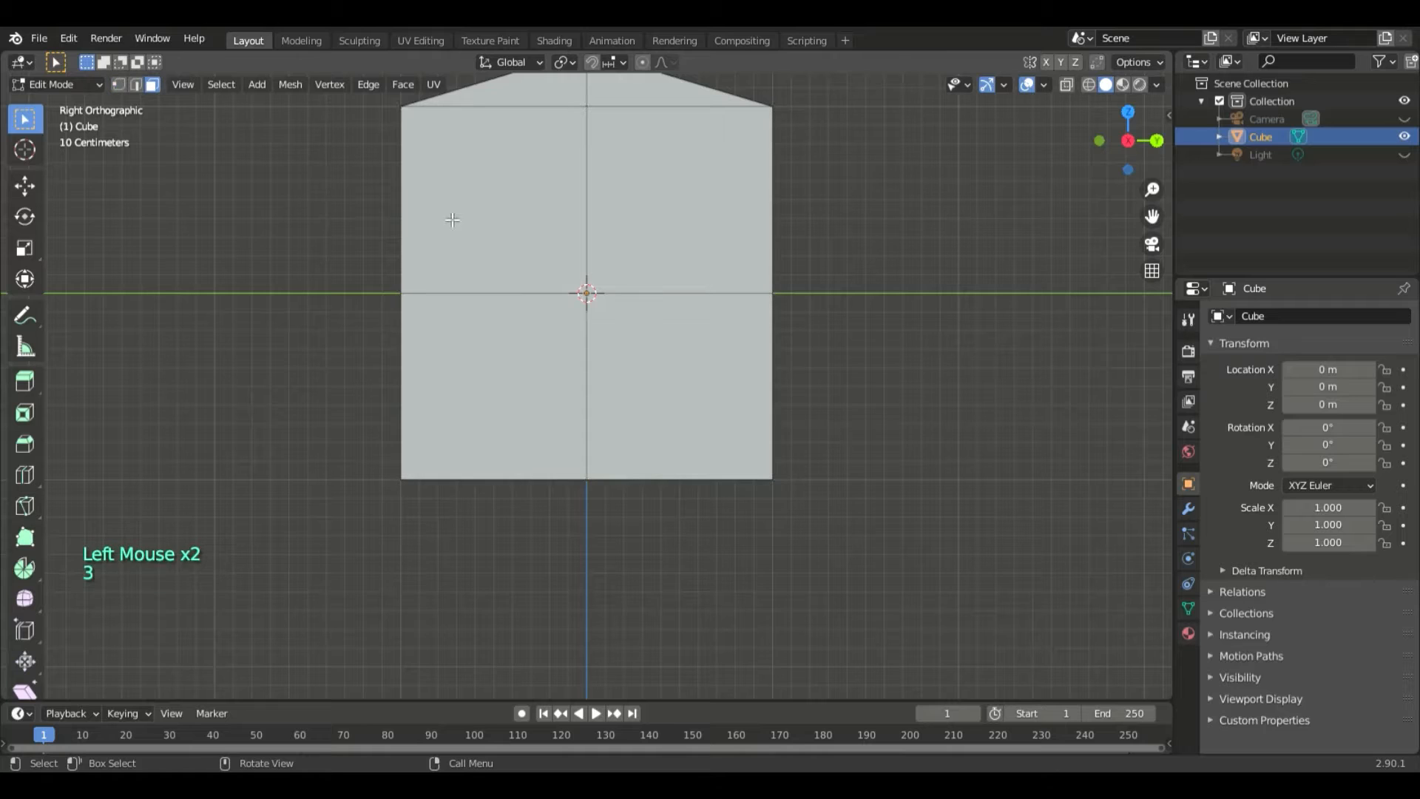
pyautogui.click(718, 389)
pyautogui.press('e')
pyautogui.press('s')
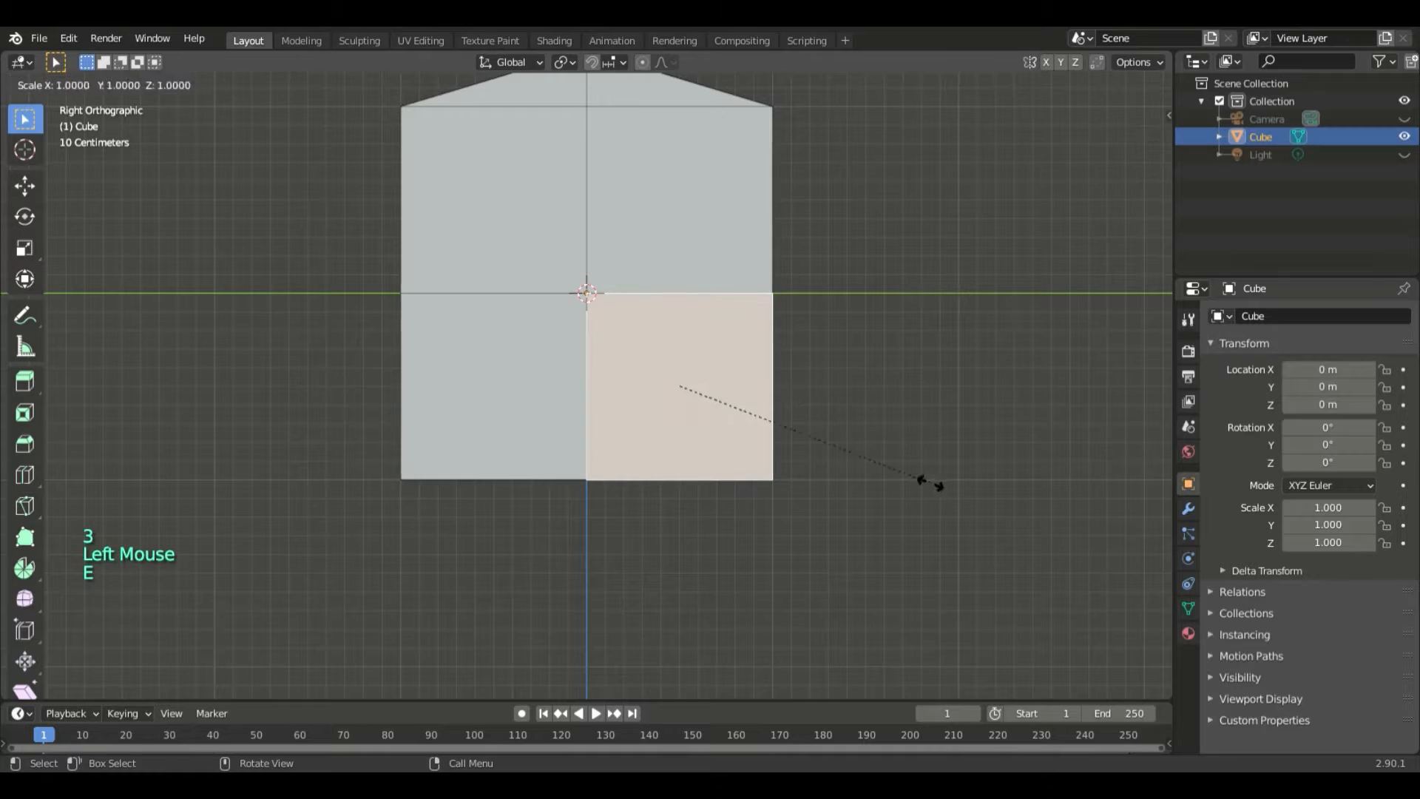
pyautogui.click(843, 459)
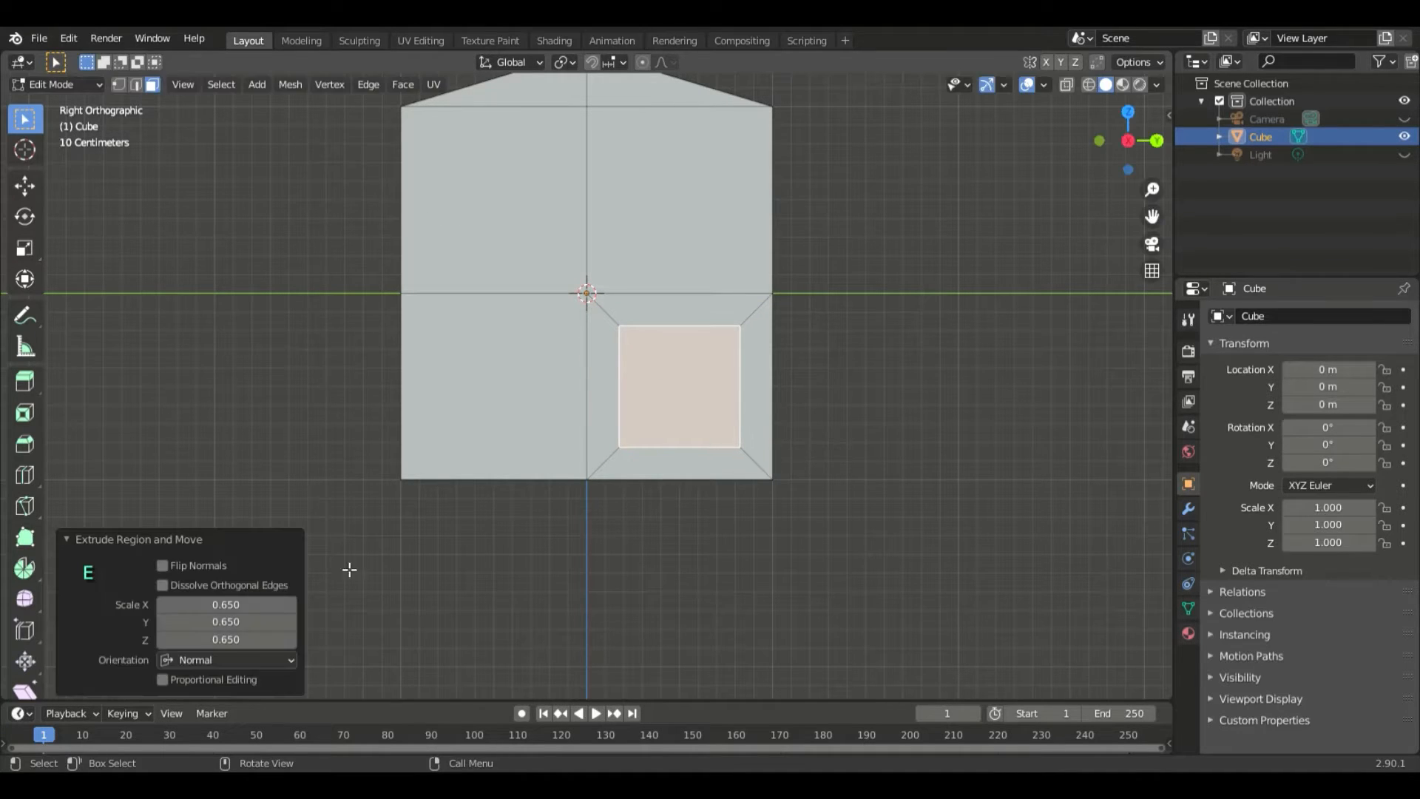
# - Set the extruded face's scale to 0.5 in X, 0.5 in Y and 0.7 in Z, giving a door-shaped rectangle
pyautogui.click(199, 606)
pyautogui.write('0.')
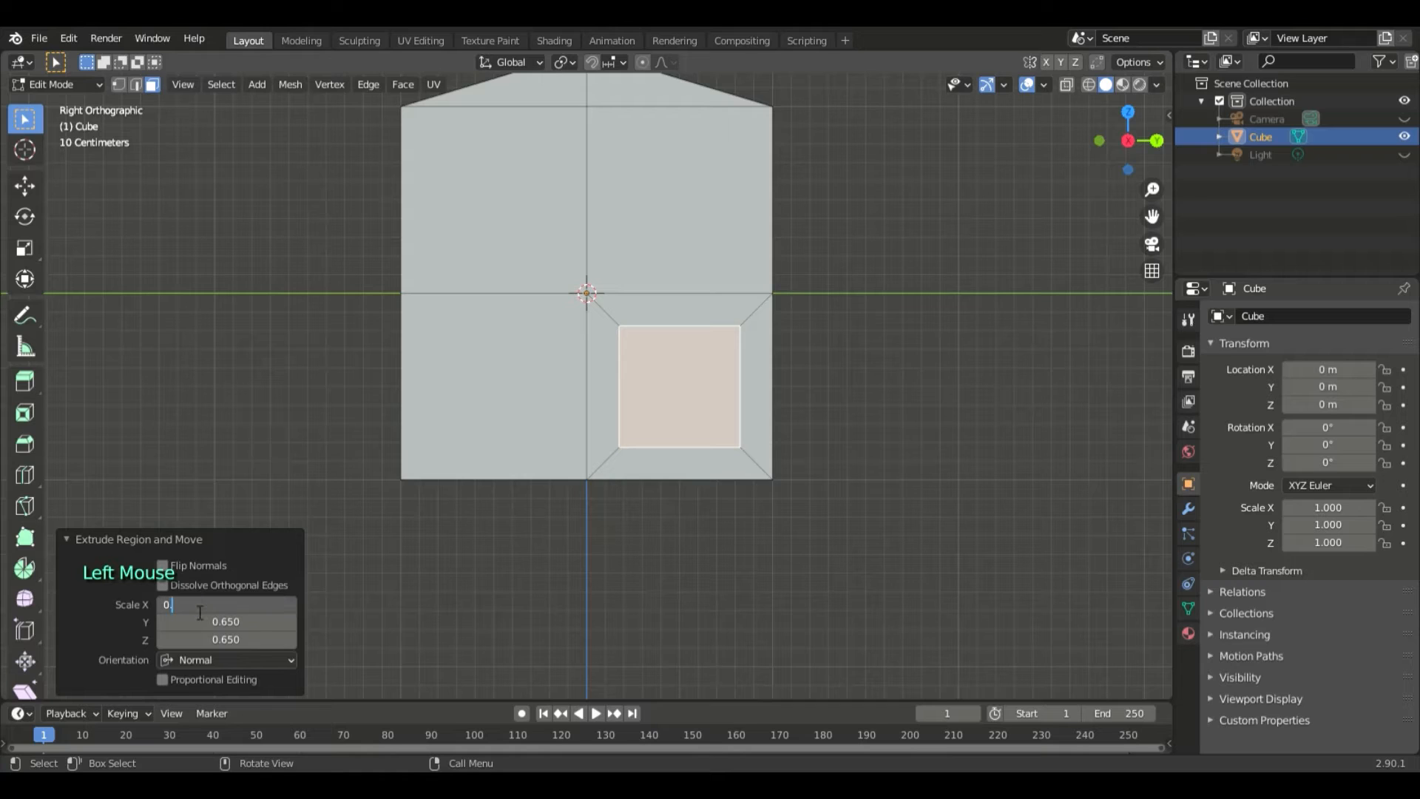
pyautogui.press('Return')
pyautogui.click(233, 625)
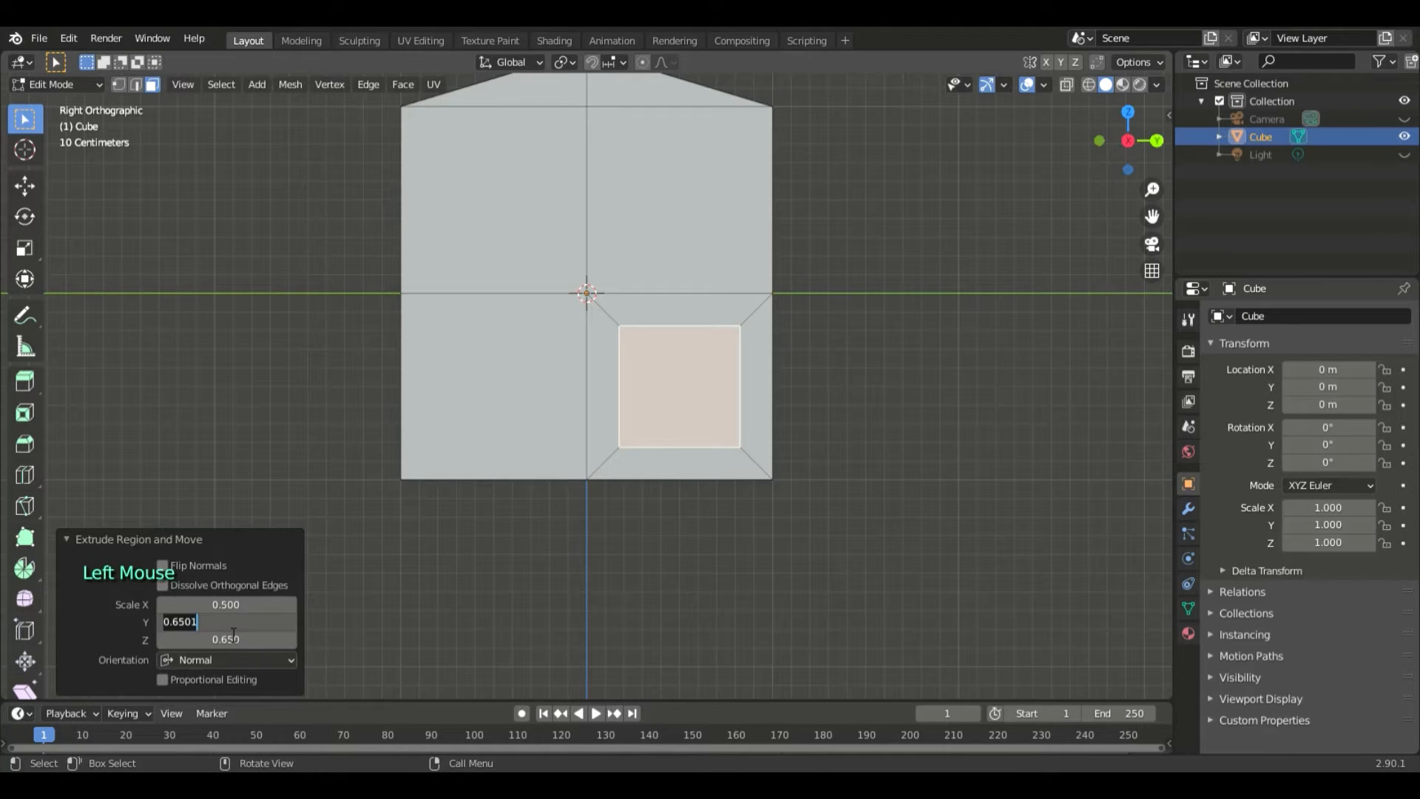
pyautogui.write('0.5')
pyautogui.press('Return')
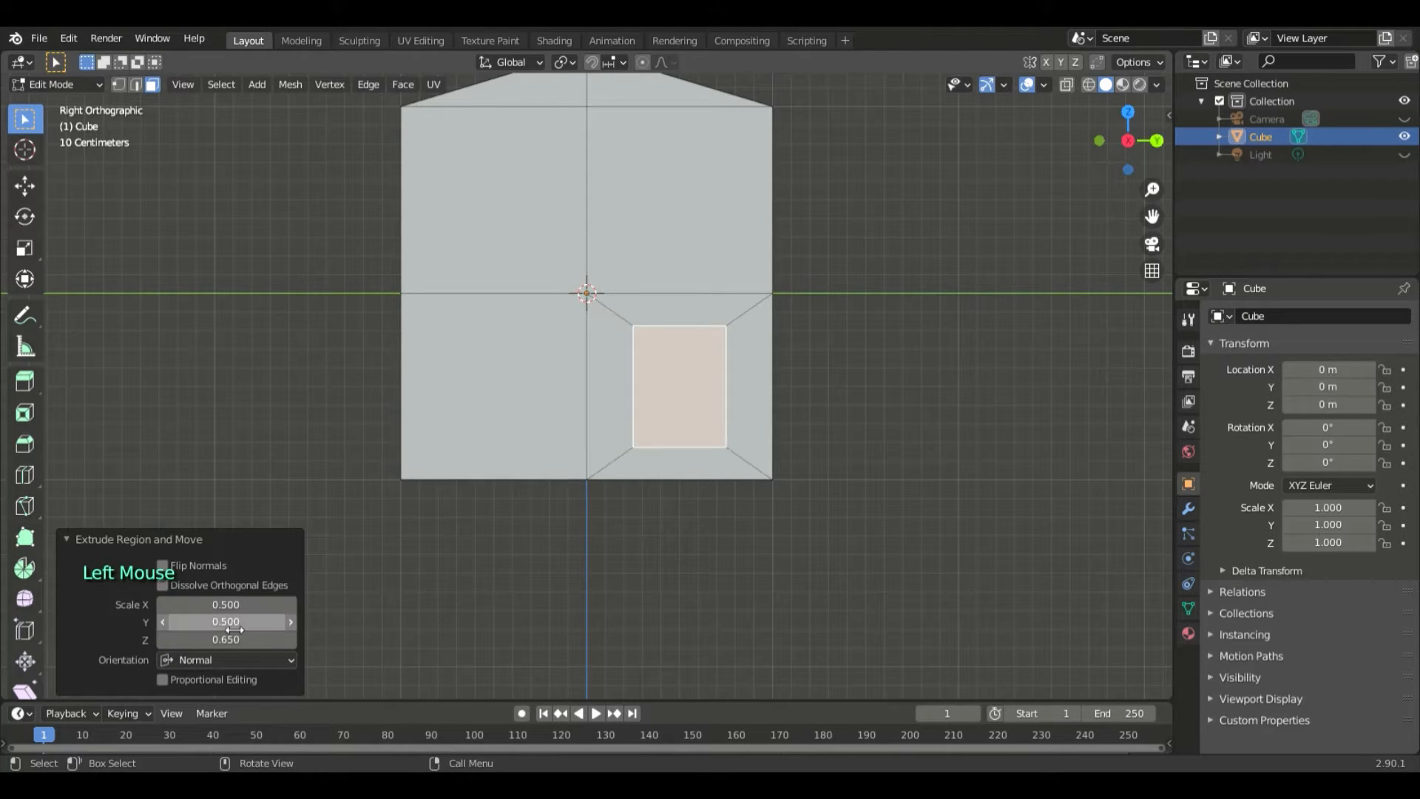
pyautogui.doubleClick(264, 640)
pyautogui.write('0.7')
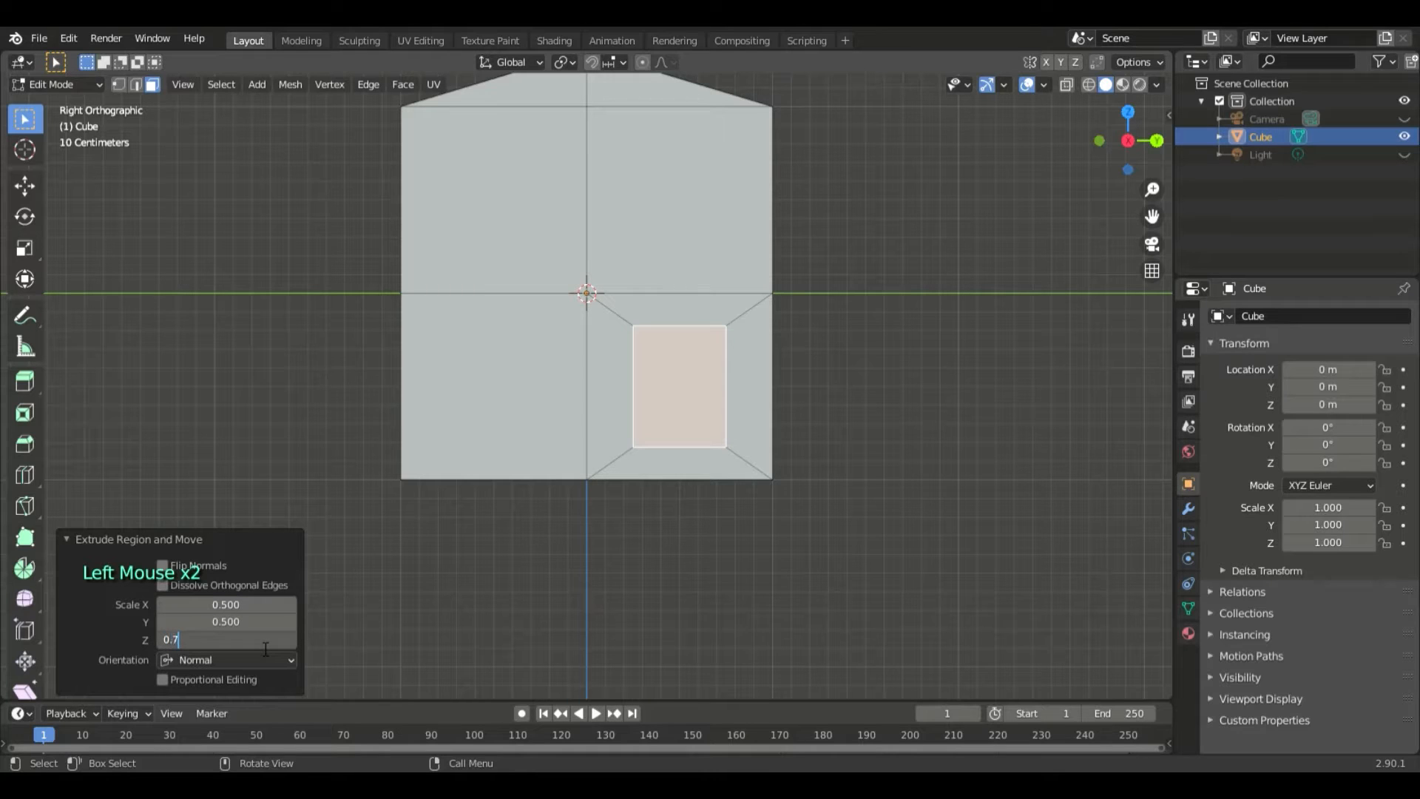
pyautogui.press('Return')
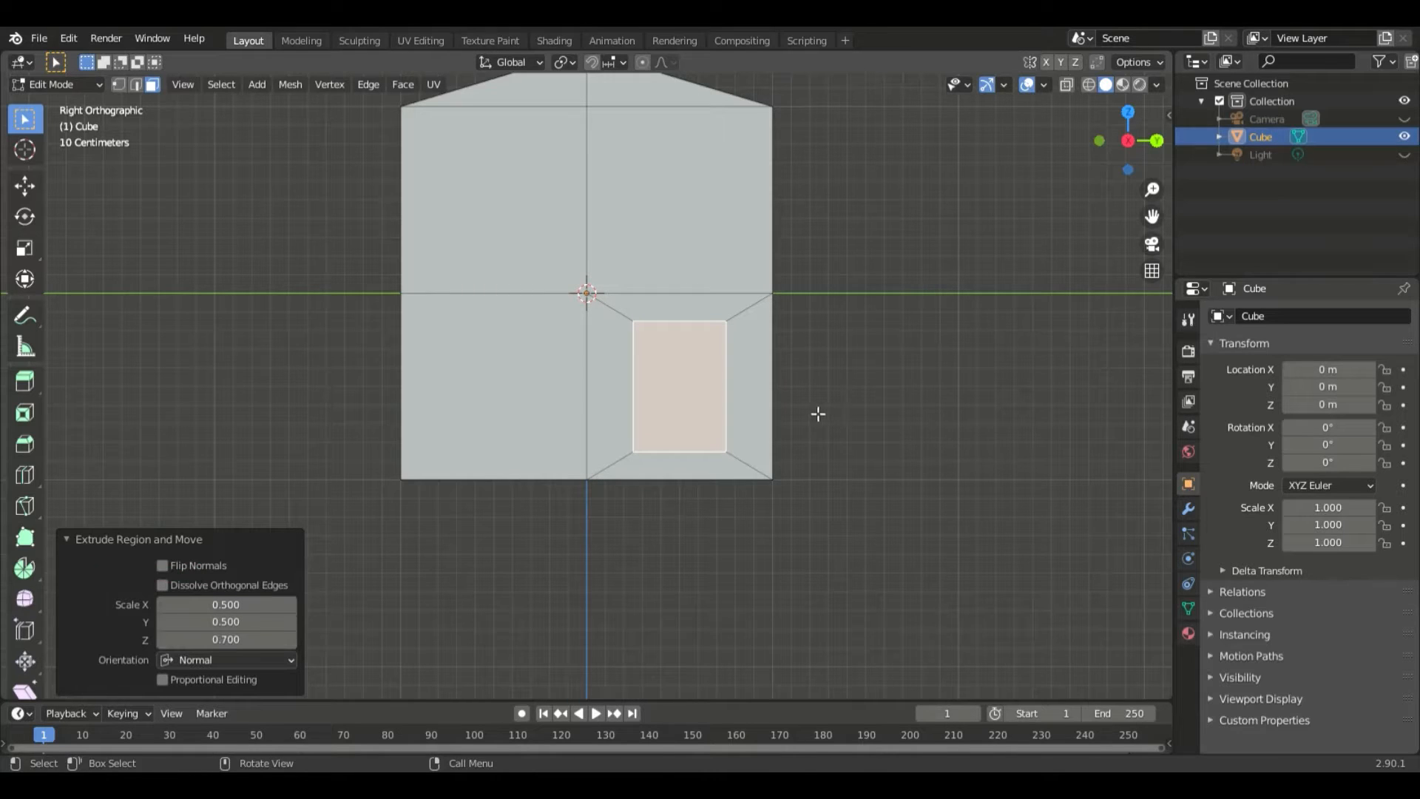
# - Move the door face down 0.15 m along Z to the bottom edge of the wall
pyautogui.press('g')
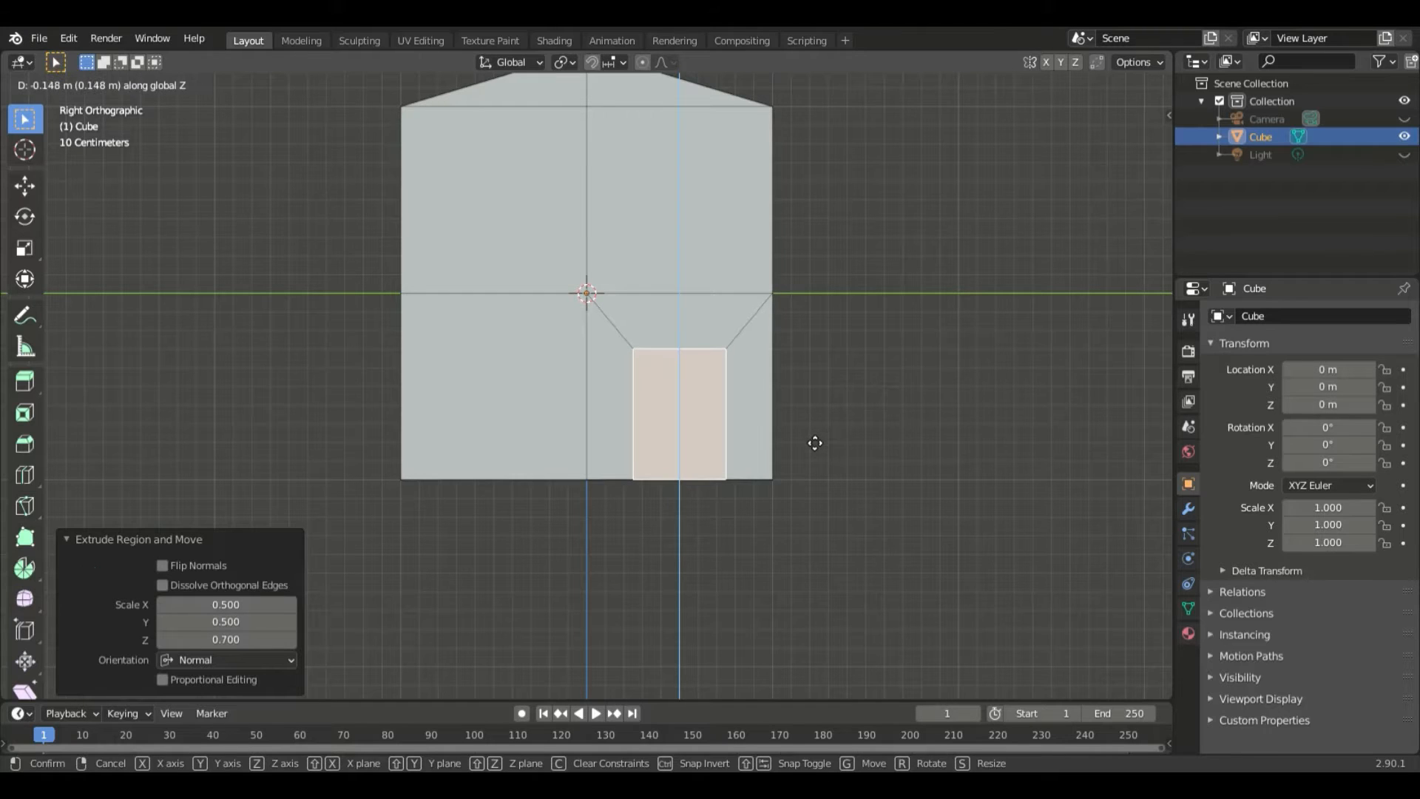
pyautogui.click(815, 443)
pyautogui.click(234, 642)
pyautogui.click(234, 644)
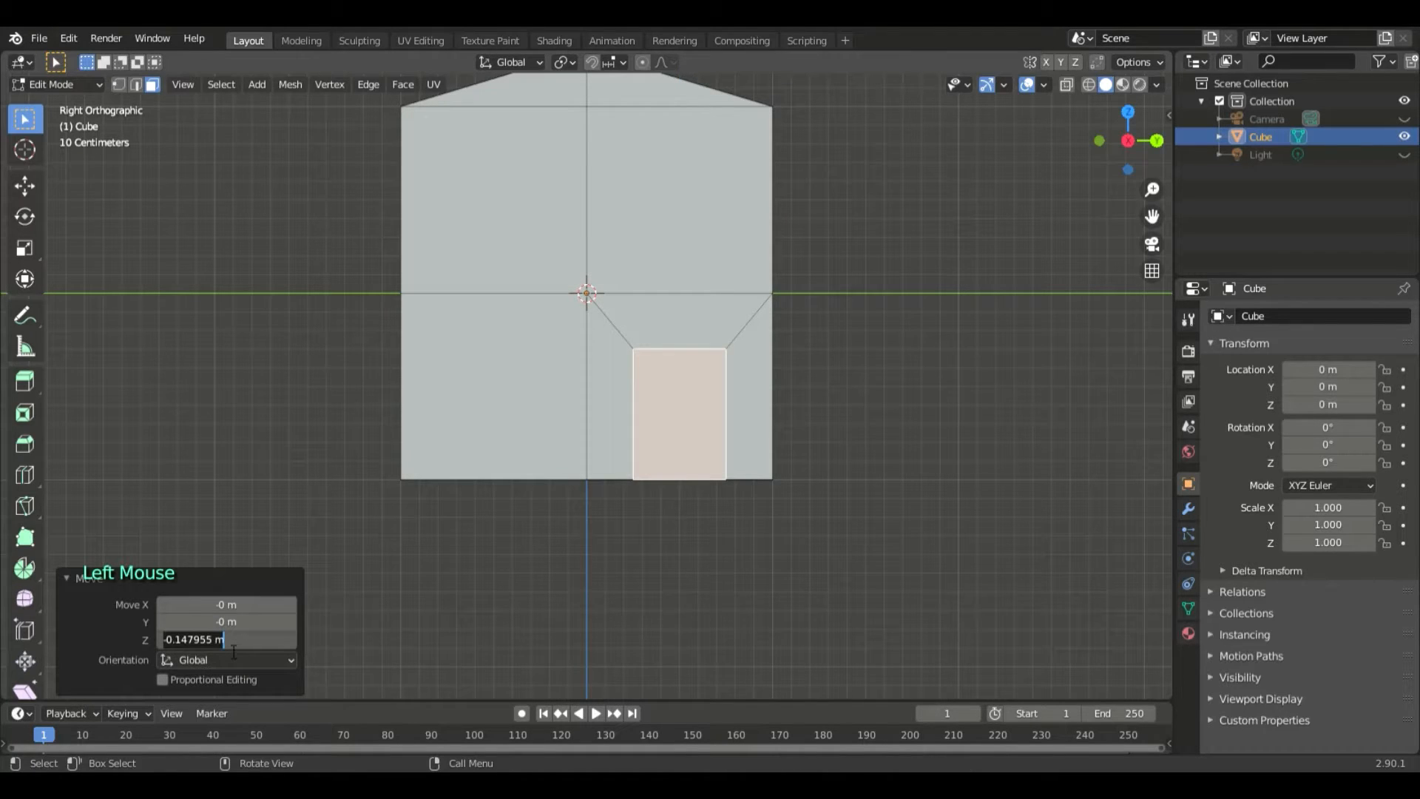
pyautogui.press('BackSpace')
pyautogui.write('-0.15')
pyautogui.press('Return')
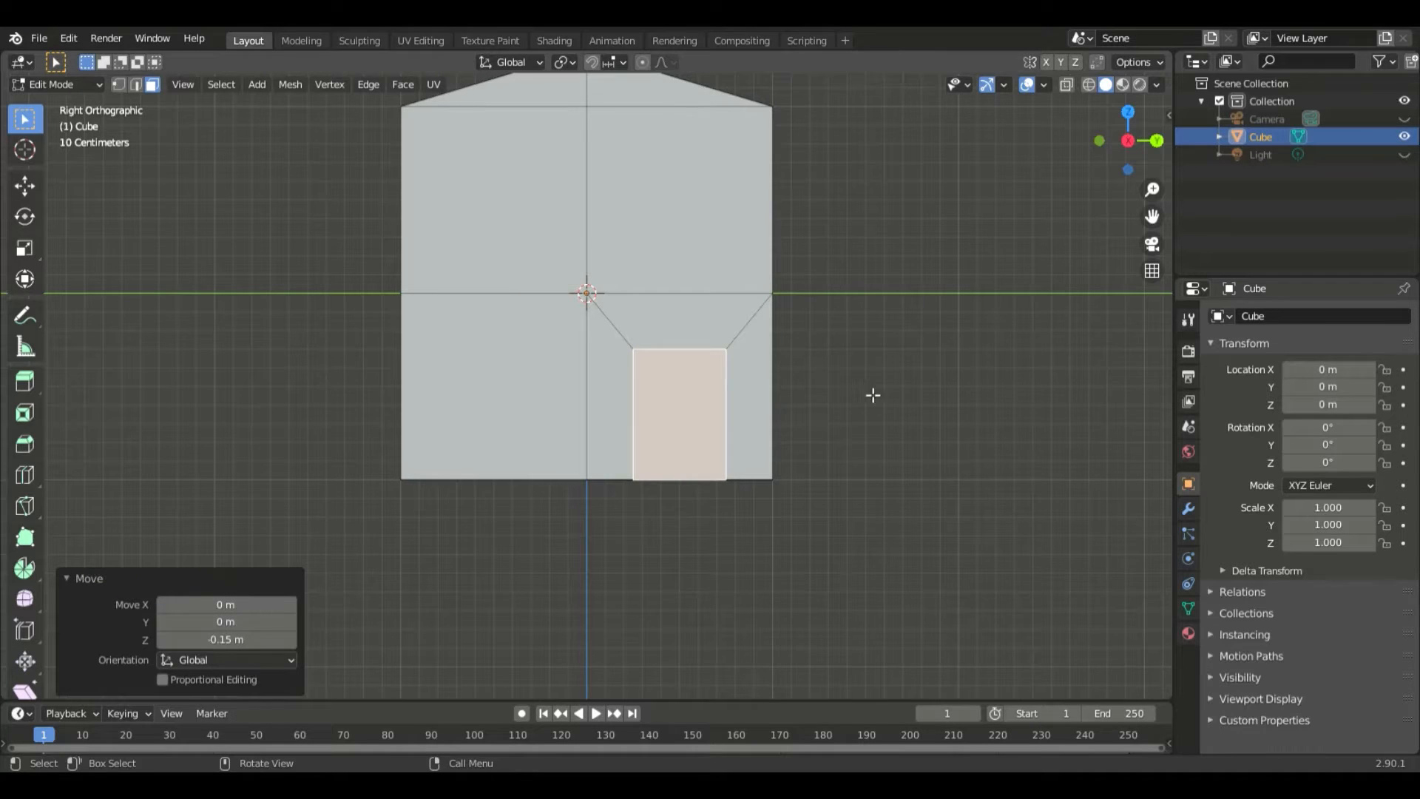
# - Extrude the door face 0.1 m inward along its normal to recess the door
pyautogui.scroll(2, 873, 395)
pyautogui.moveTo(968, 400); pyautogui.dragTo(929, 402, button='middle')
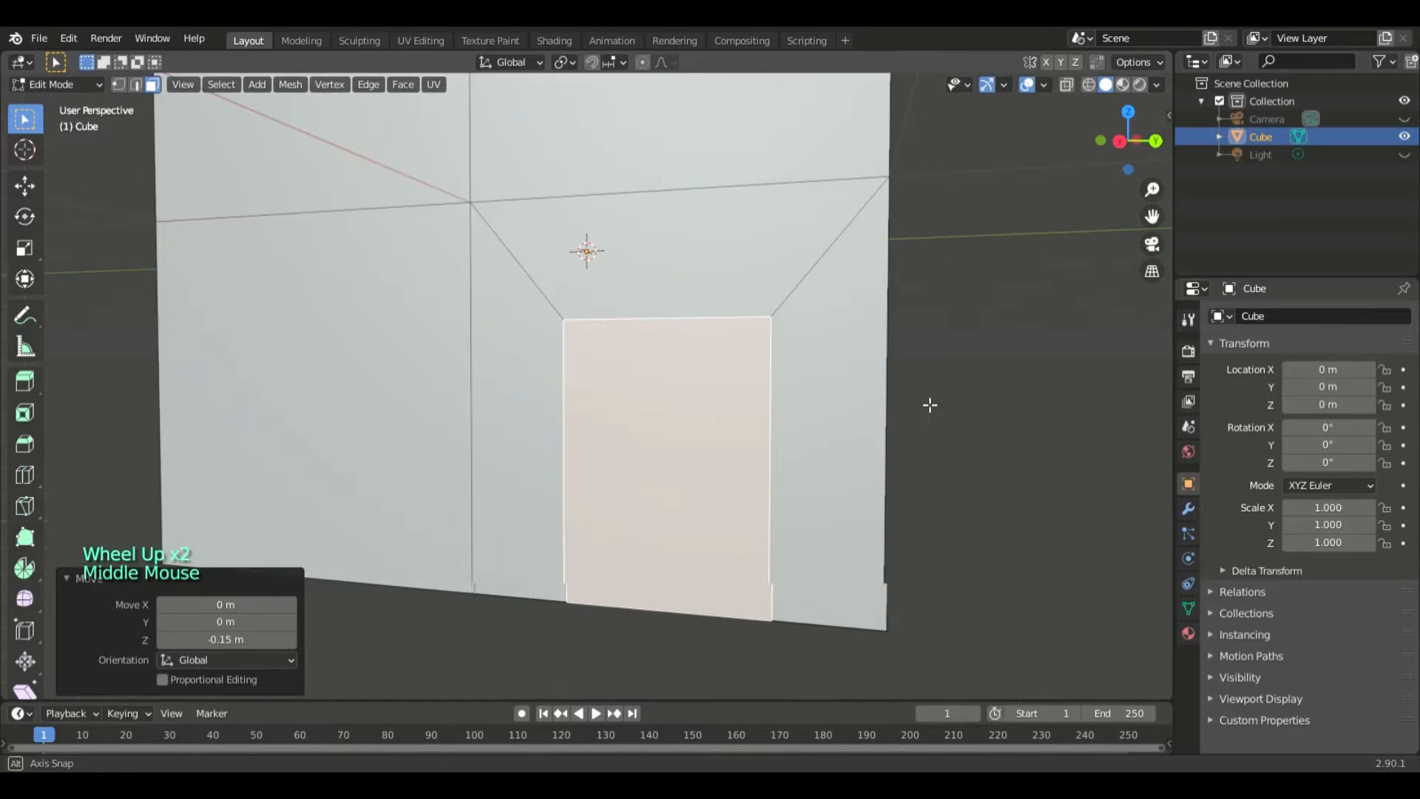
pyautogui.click(1044, 480)
pyautogui.moveTo(1046, 482); pyautogui.dragTo(597, 540, button='middle')
pyautogui.click(644, 525)
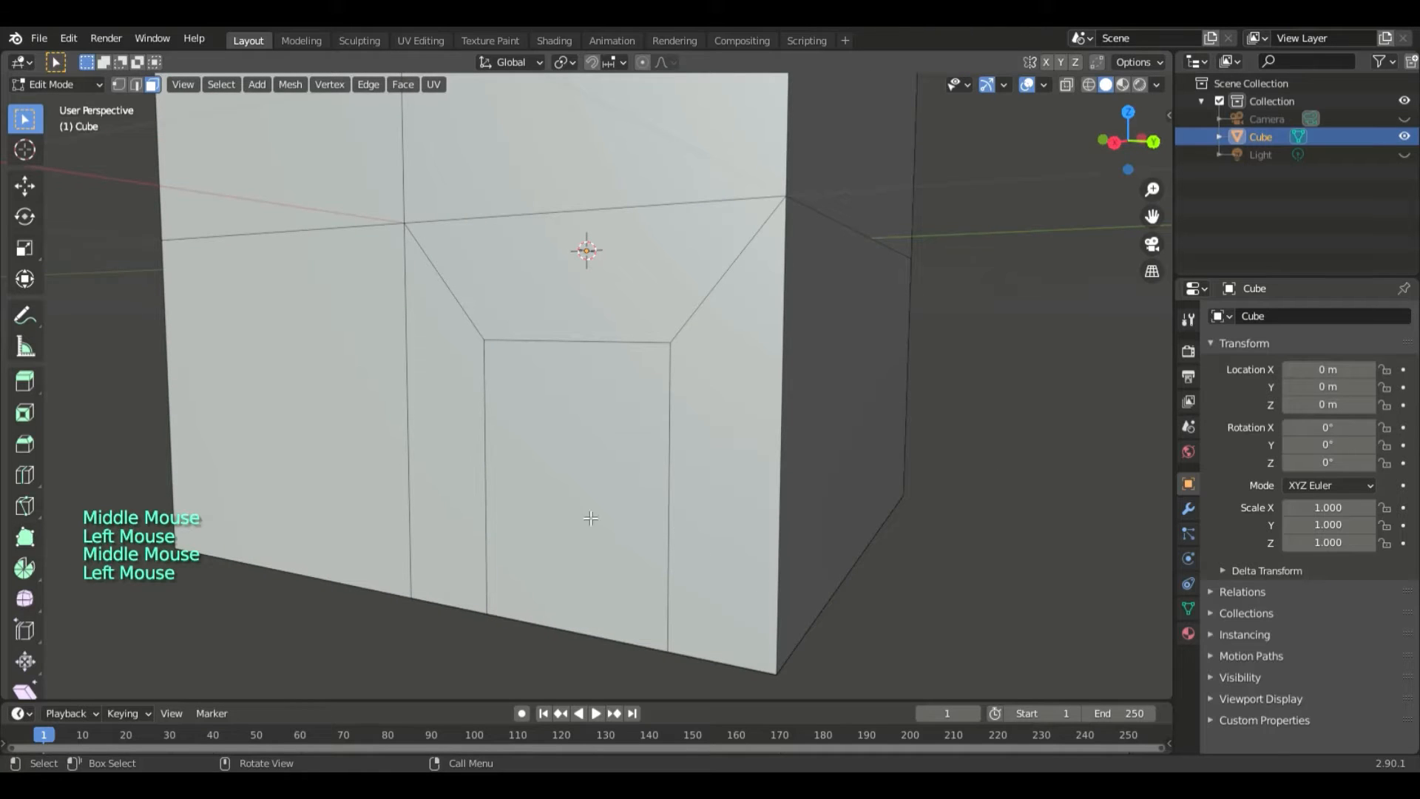
pyautogui.click(627, 526)
pyautogui.press('e')
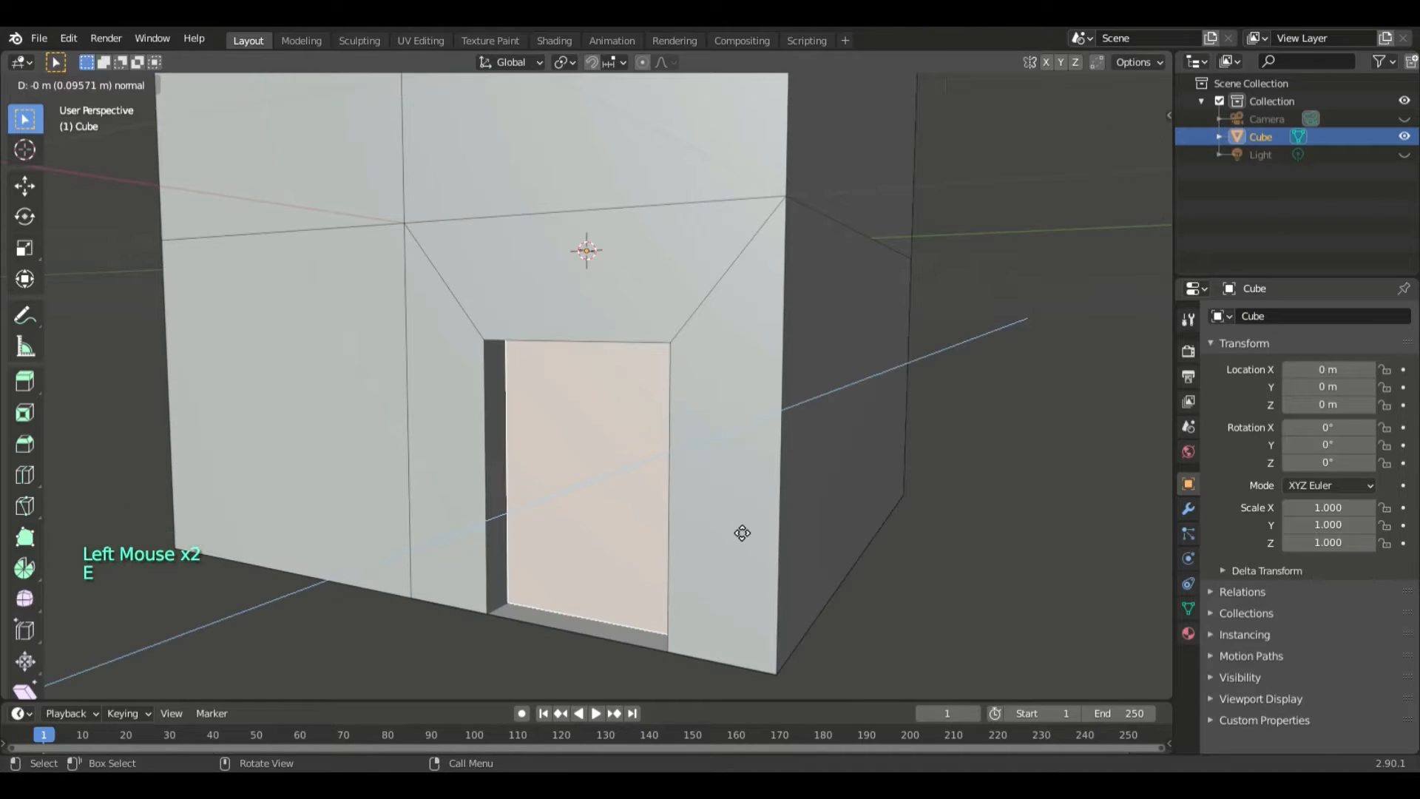
pyautogui.press('-')
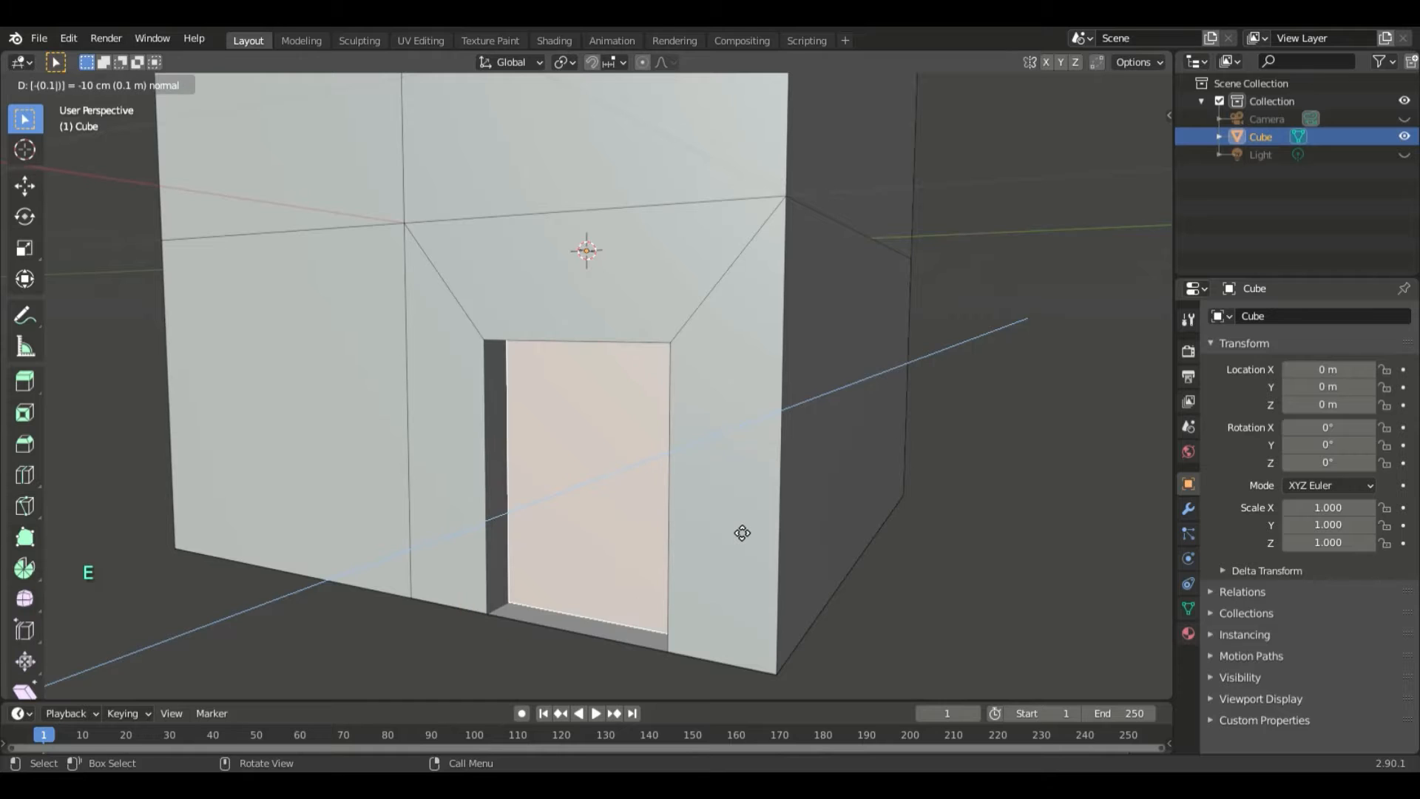
pyautogui.press('Return')
# - Extrude the recessed door face in place and scale it to 0.1, forming a small central face for the handle
pyautogui.moveTo(914, 516); pyautogui.dragTo(833, 545, button='middle')
pyautogui.scroll(-4, 954, 515)
pyautogui.scroll(3, 909, 567)
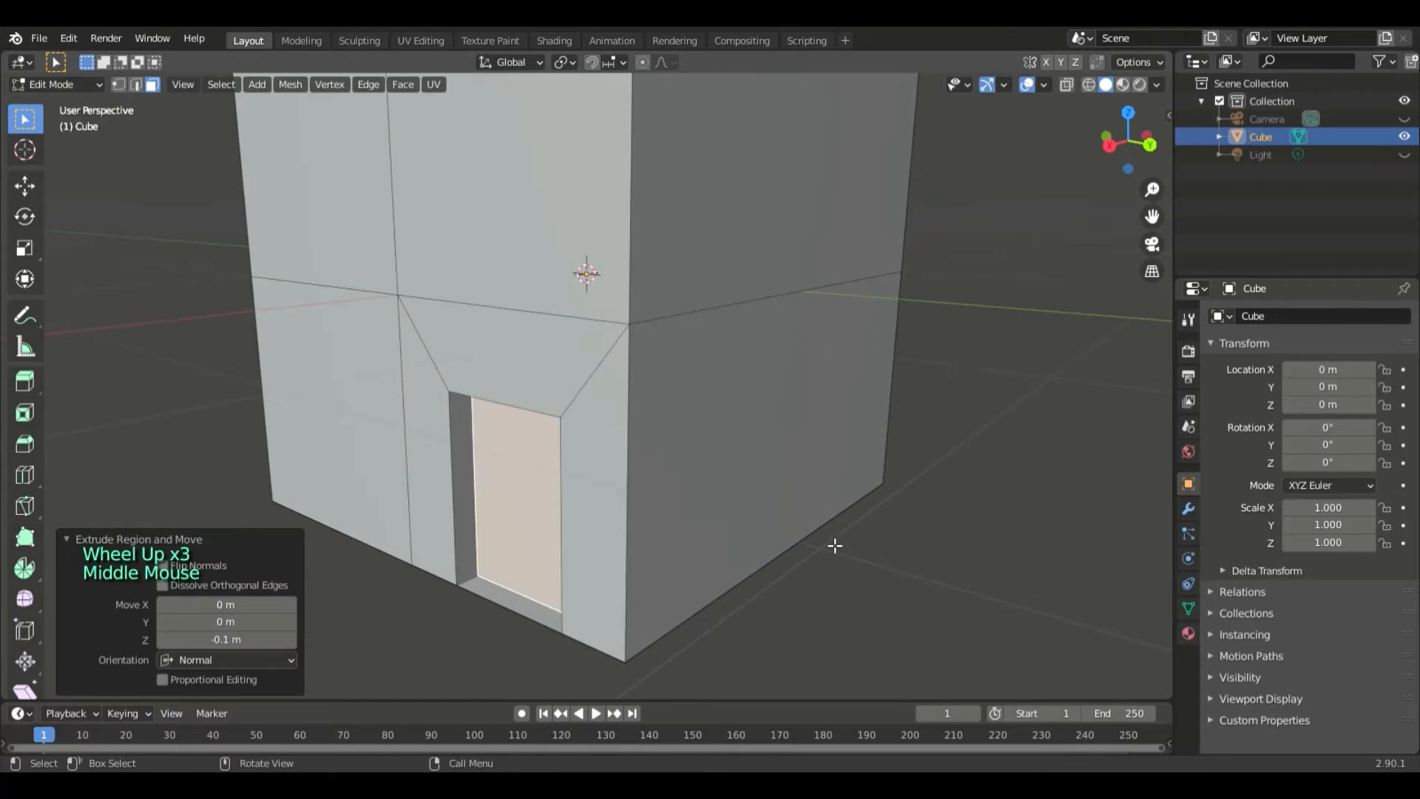
pyautogui.scroll(-4, 710, 561)
pyautogui.moveTo(711, 561); pyautogui.dragTo(890, 542, button='middle')
pyautogui.scroll(3, 744, 574)
pyautogui.scroll(4, 770, 580)
pyautogui.scroll(-1, 884, 551)
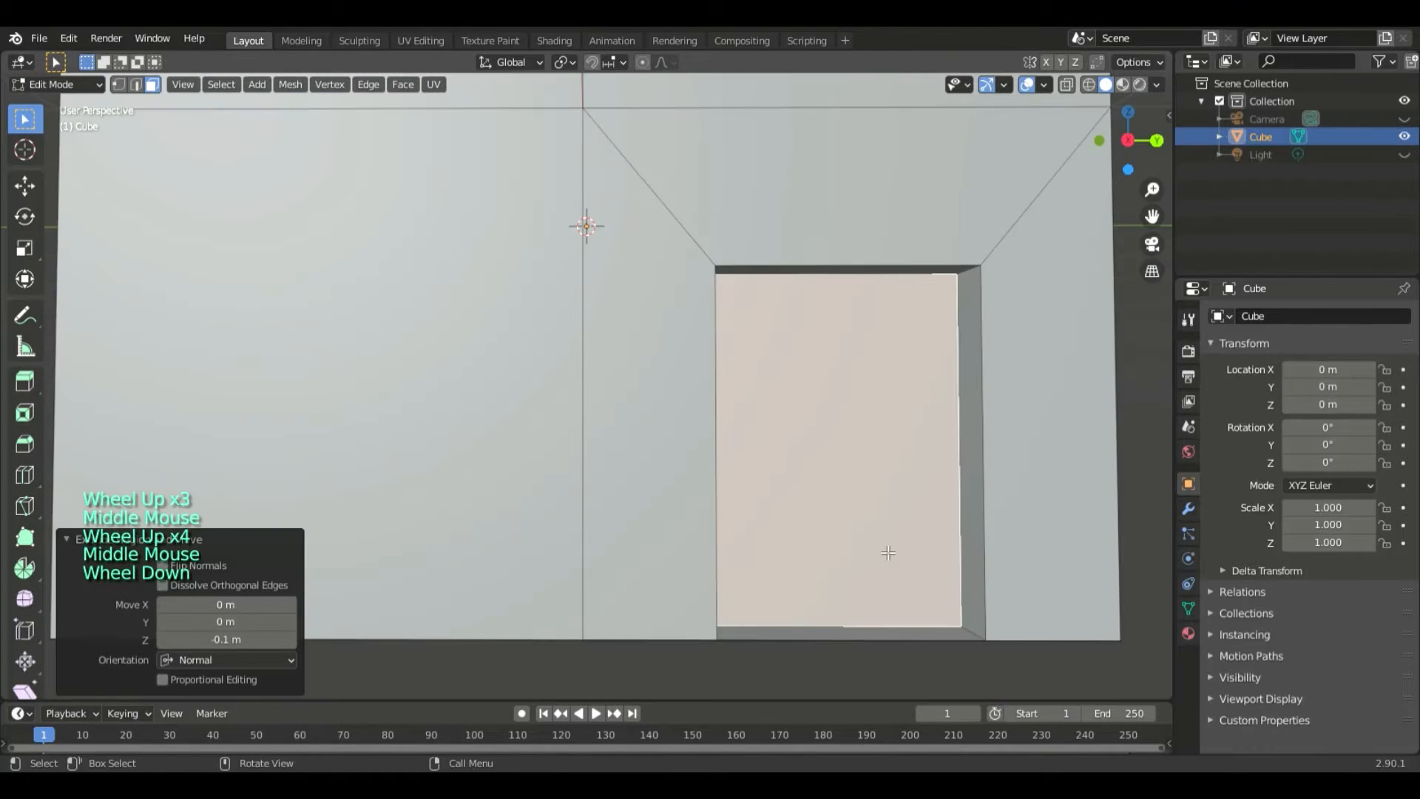
pyautogui.press('KP_Decimal')
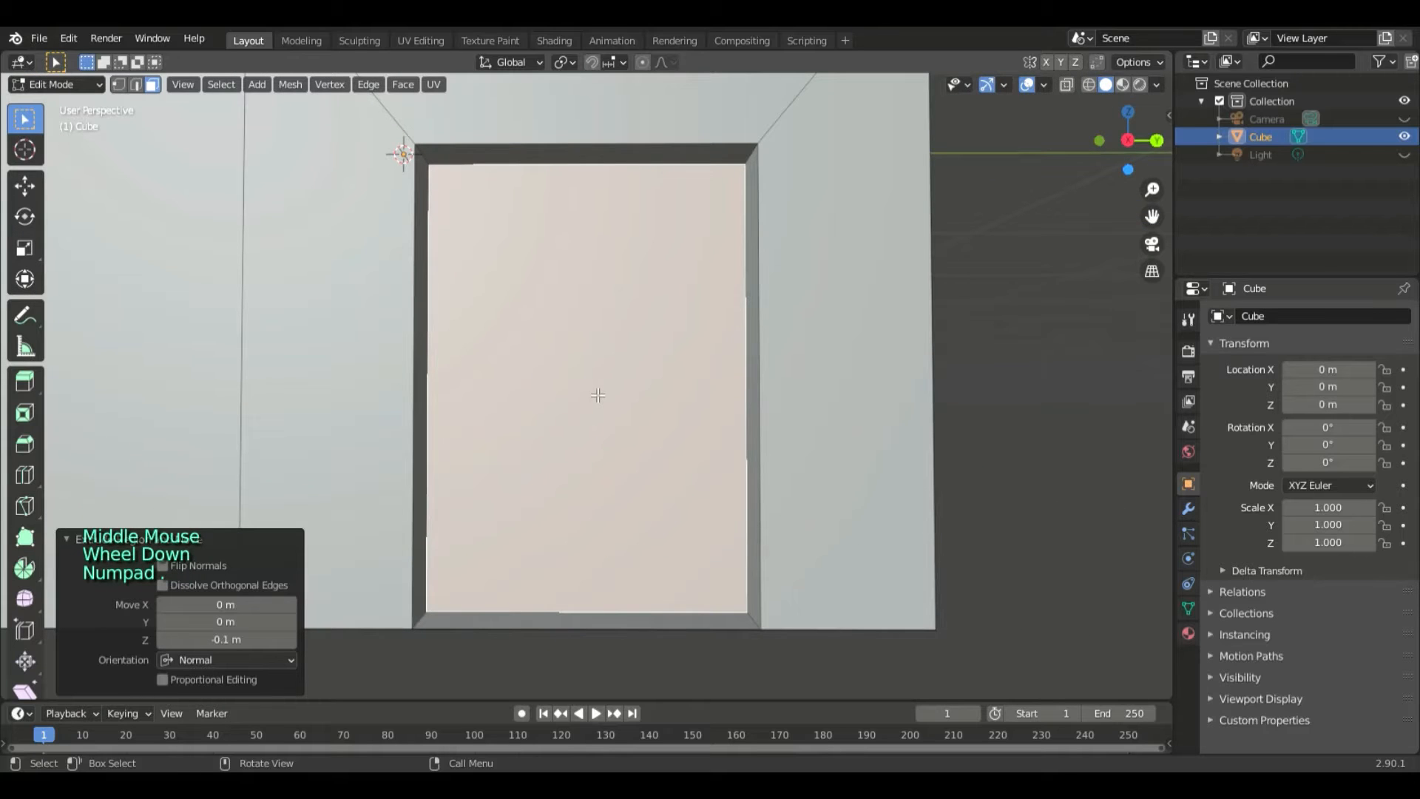
pyautogui.press('e')
pyautogui.press('s')
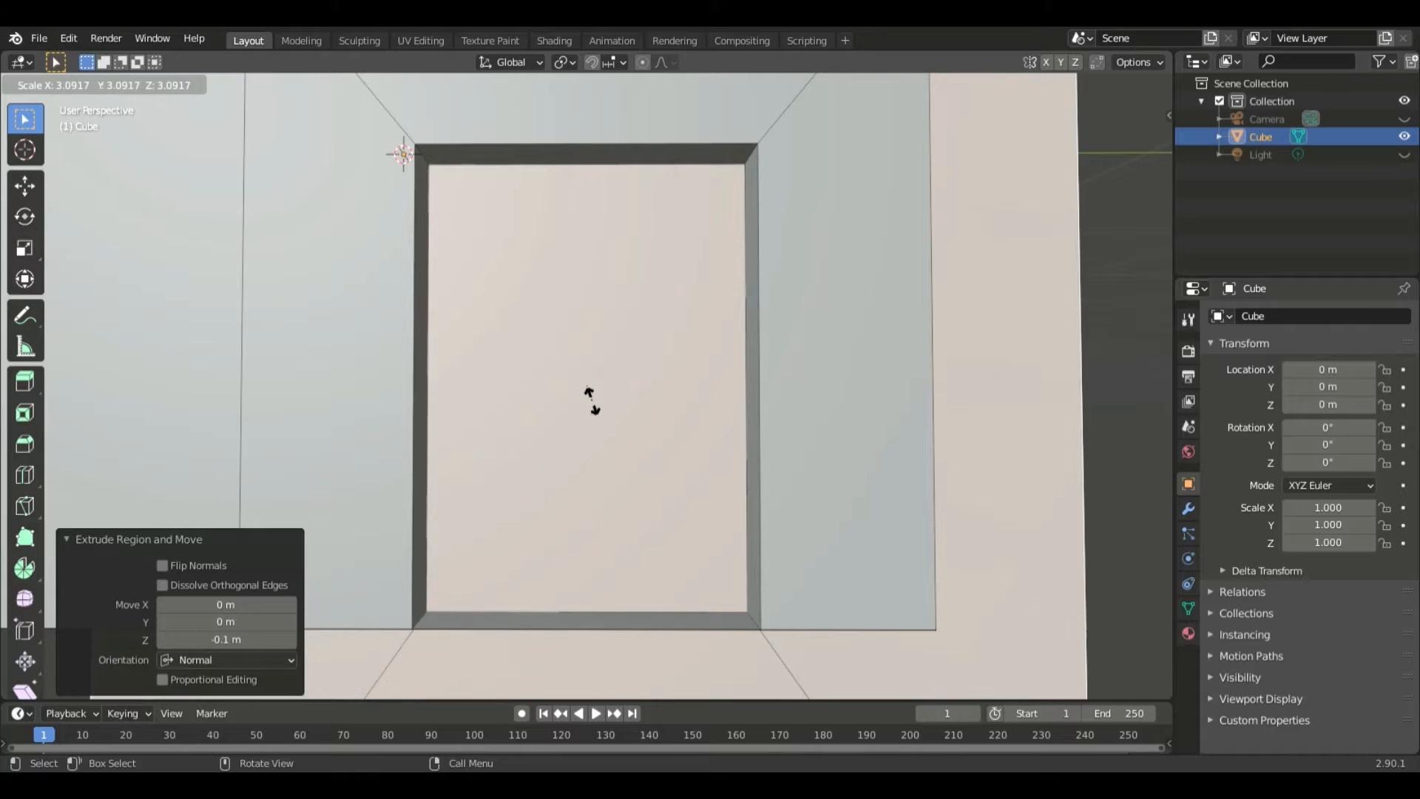
pyautogui.write('0.1')
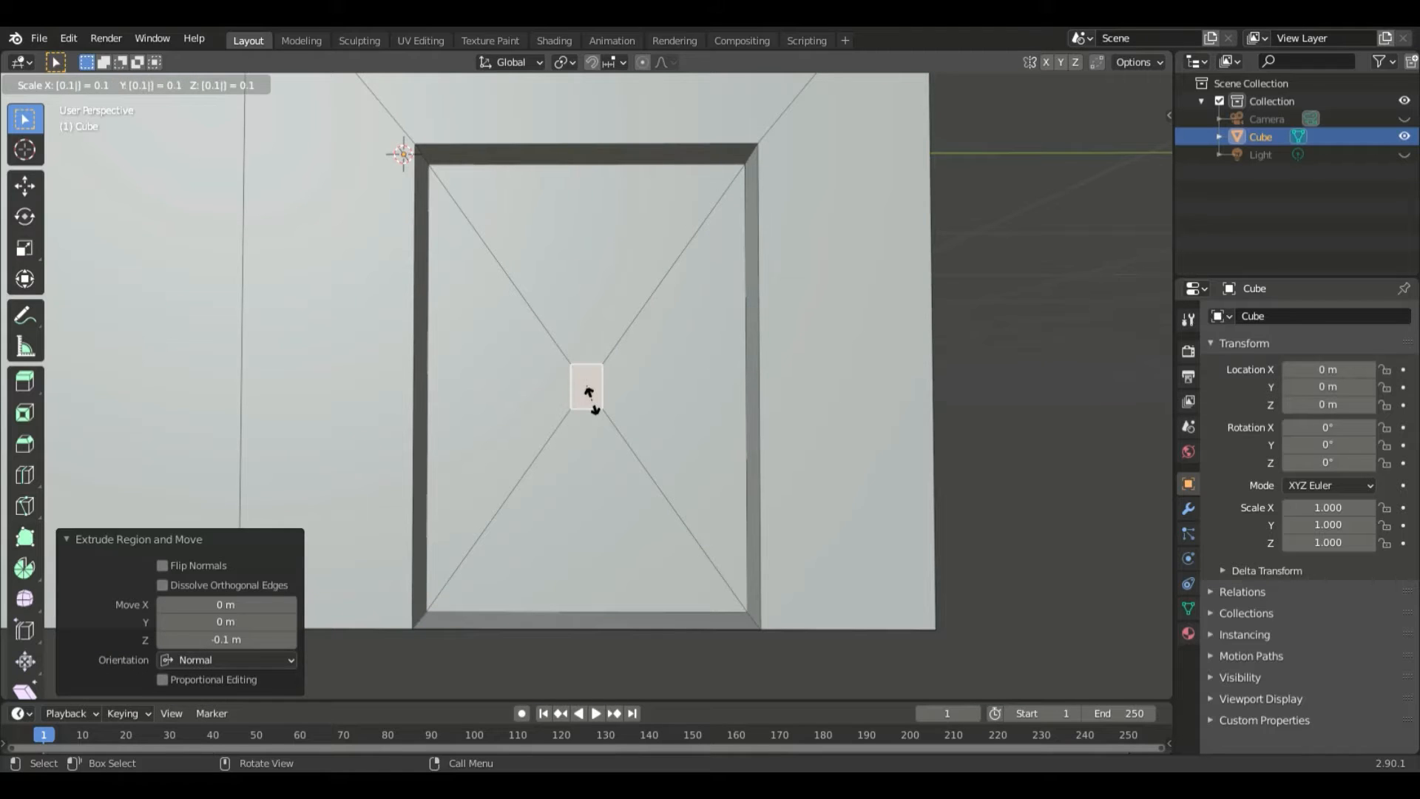
pyautogui.press('Return')
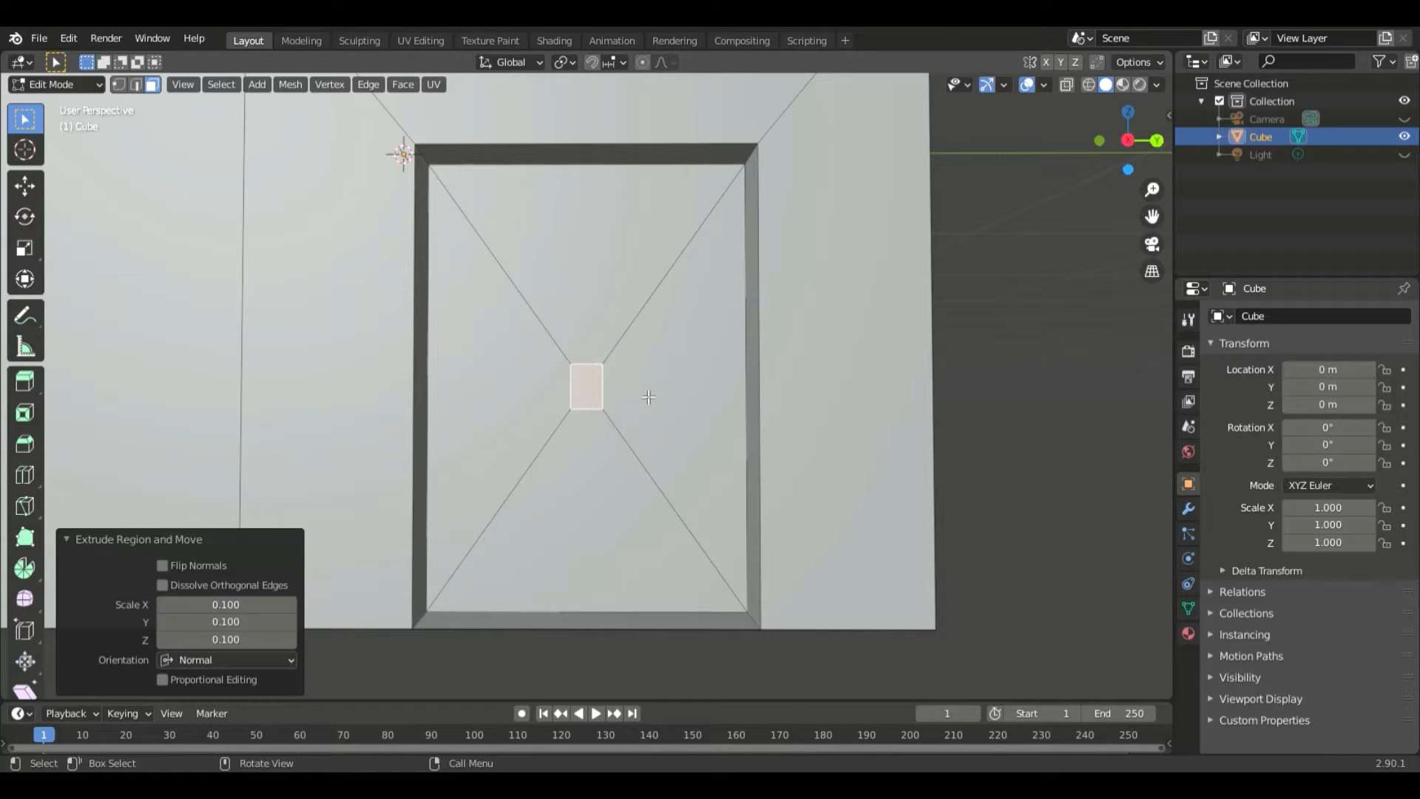
# - Move the small handle face down 0.03 m along Z
pyautogui.press('g')
pyautogui.press('z')
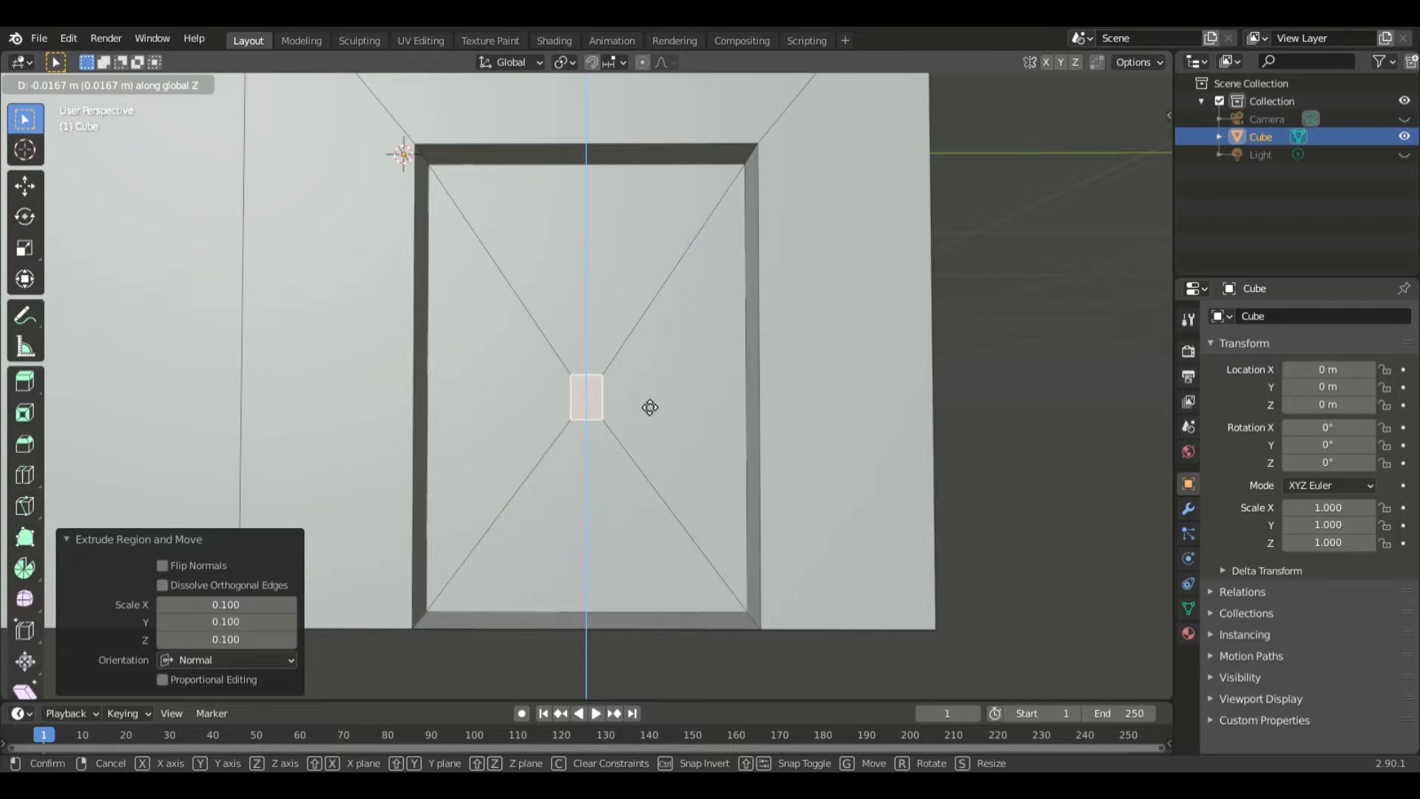
pyautogui.write('0.1')
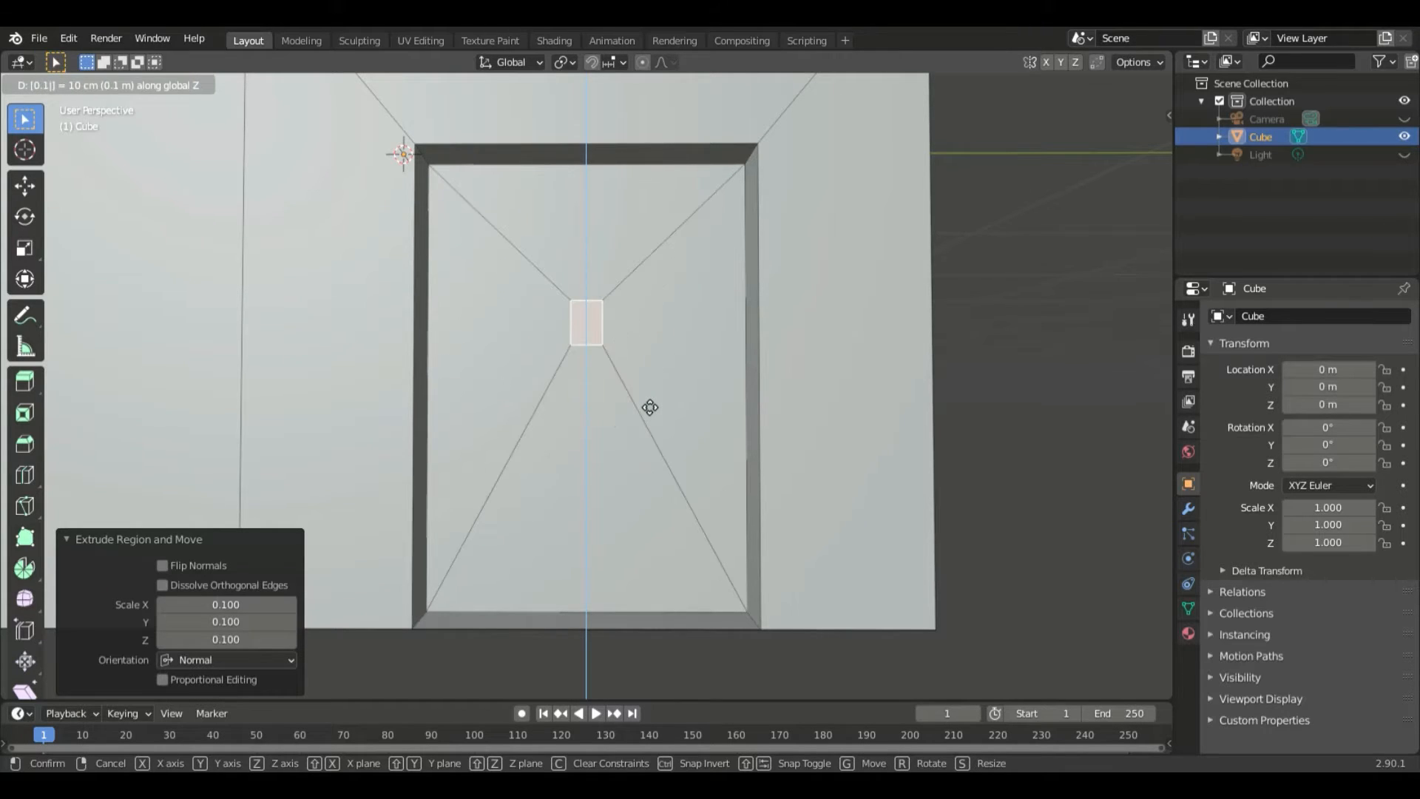
pyautogui.press('-')
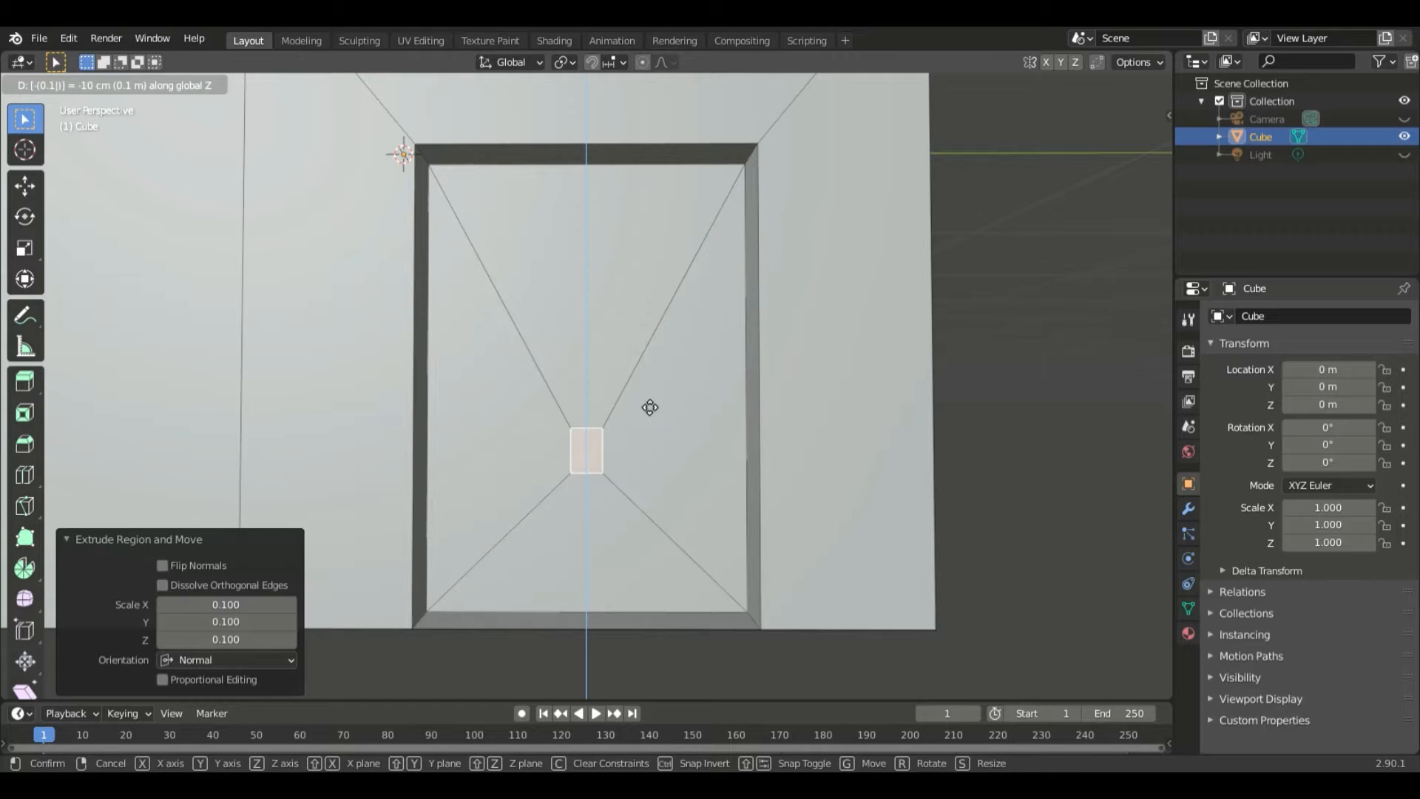
pyautogui.press('Return')
pyautogui.click(232, 641)
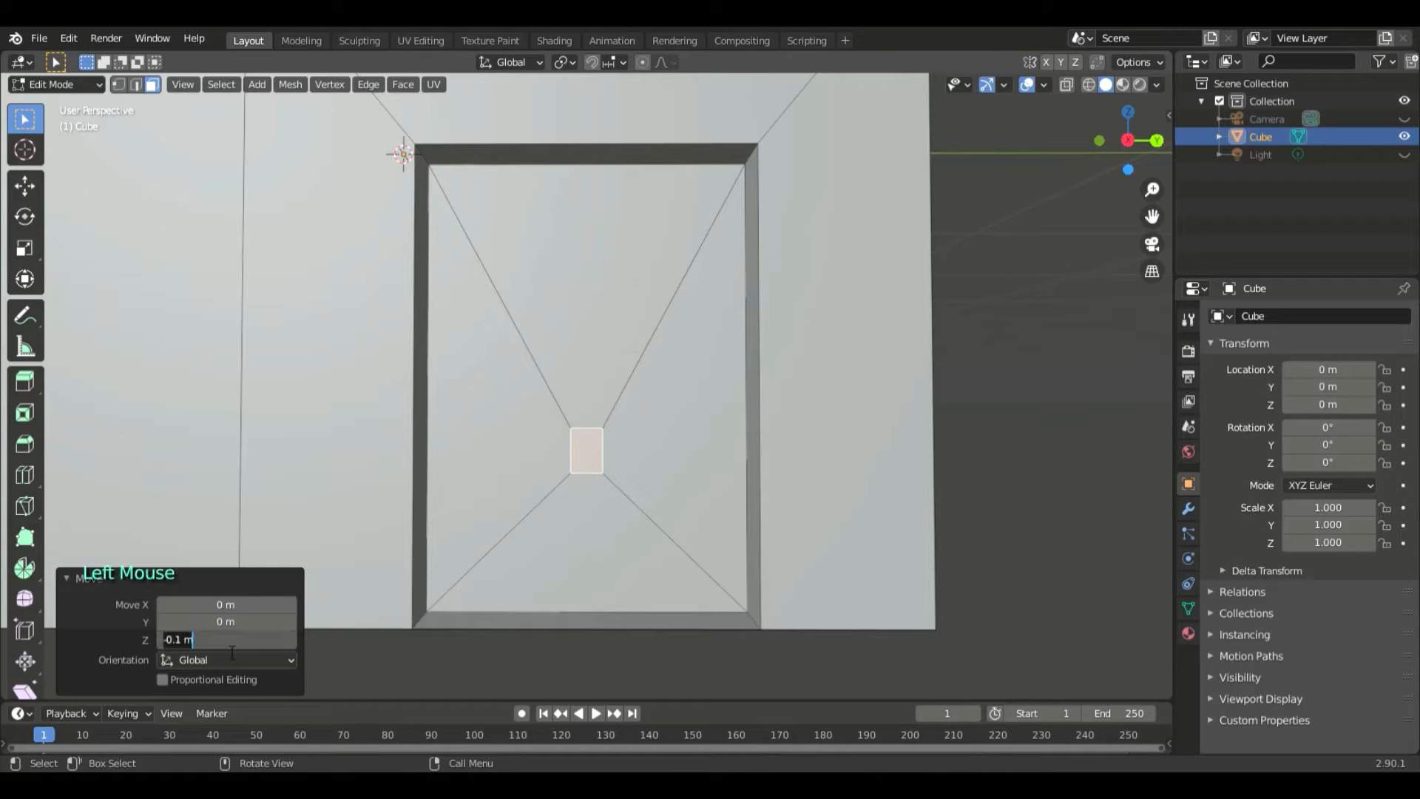
pyautogui.press('BackSpace')
pyautogui.press('Return')
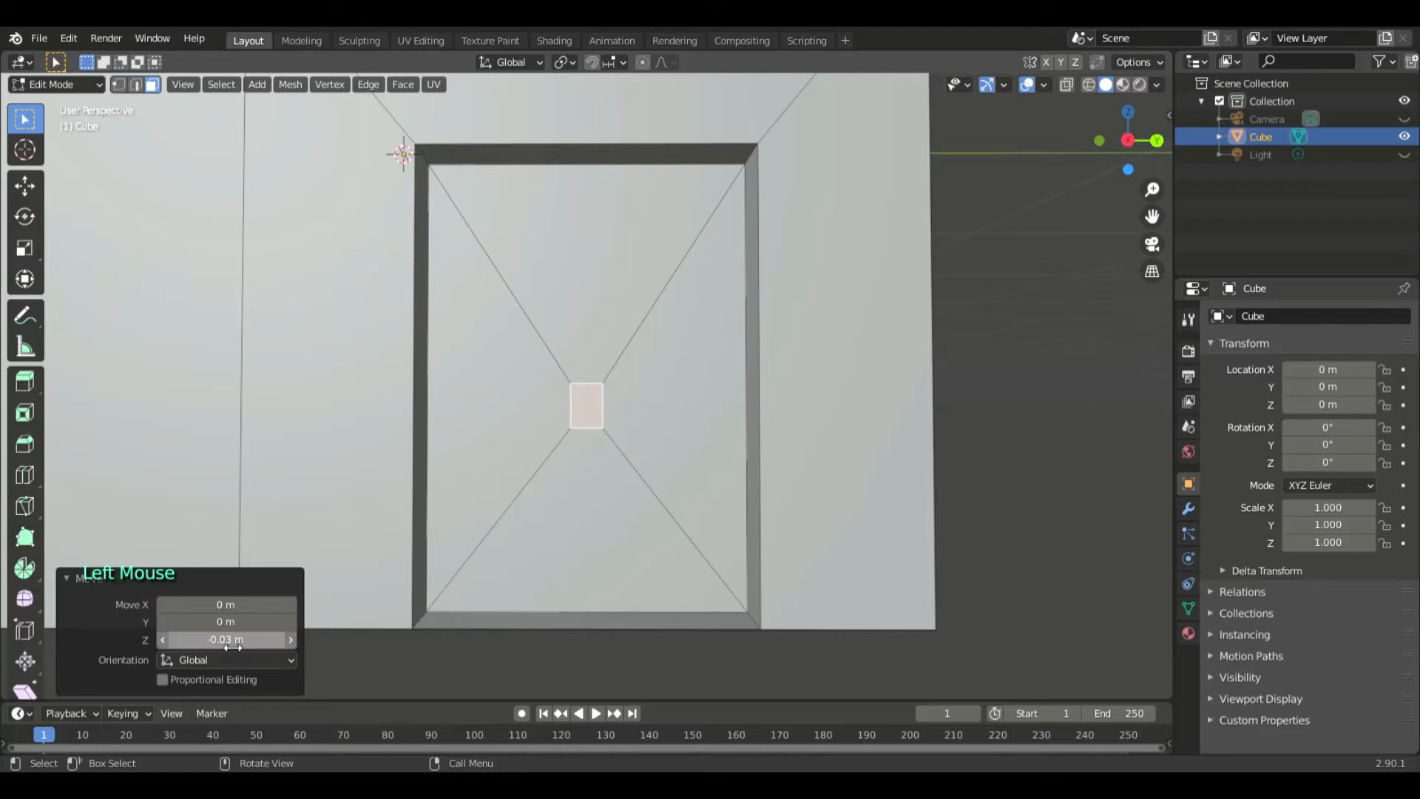
# - Move the handle face -0.2 m along Y, close to the door's side edge
pyautogui.press('g')
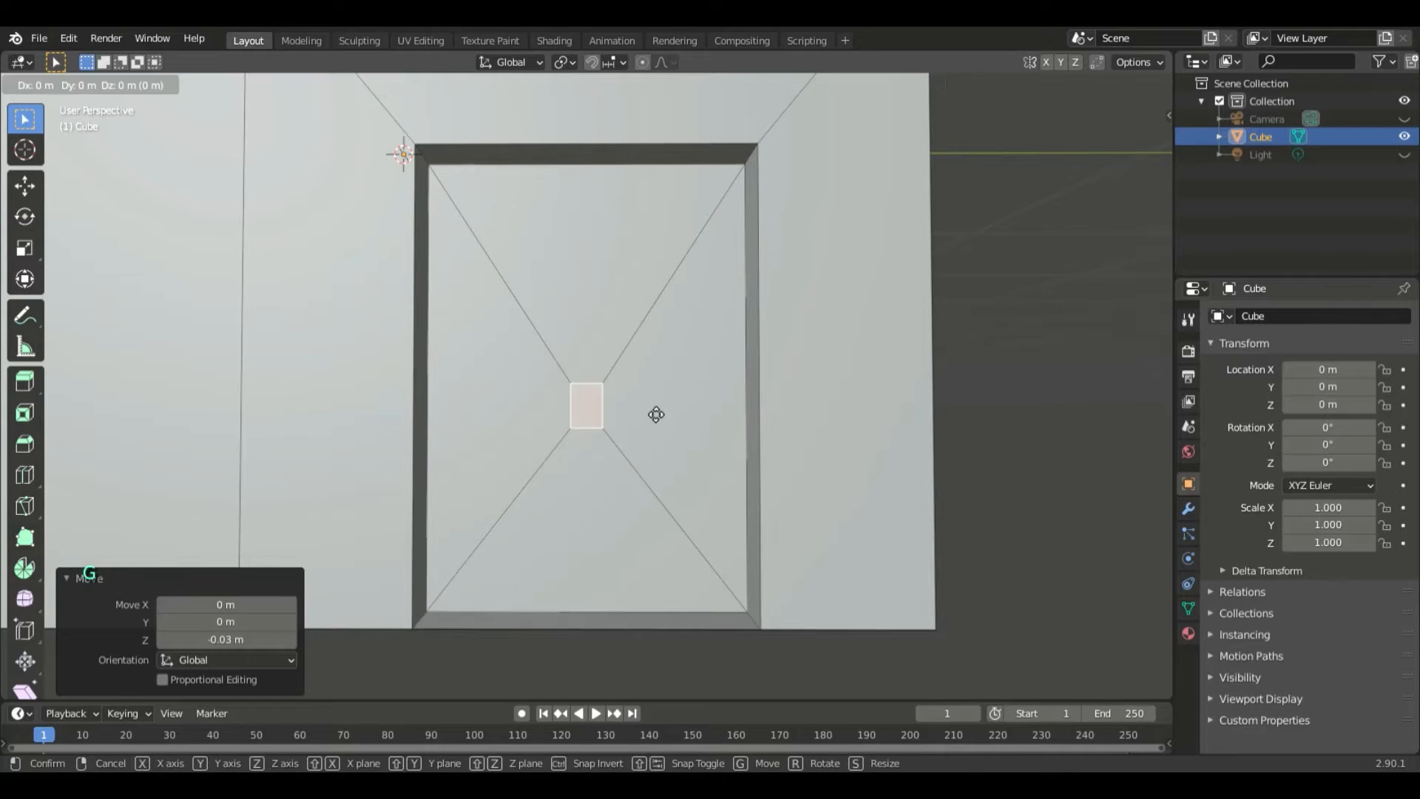
pyautogui.press('x')
pyautogui.press('z')
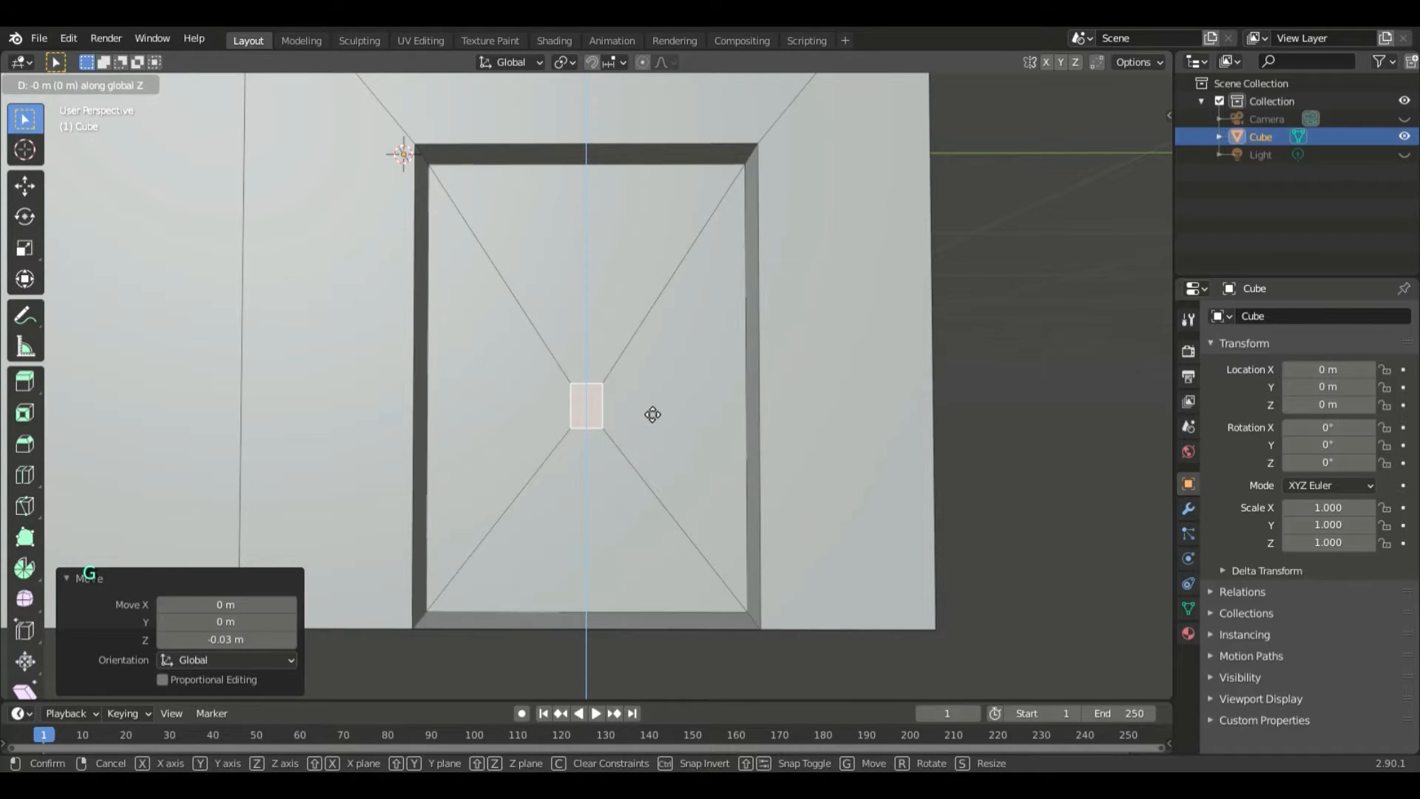
pyautogui.press('y')
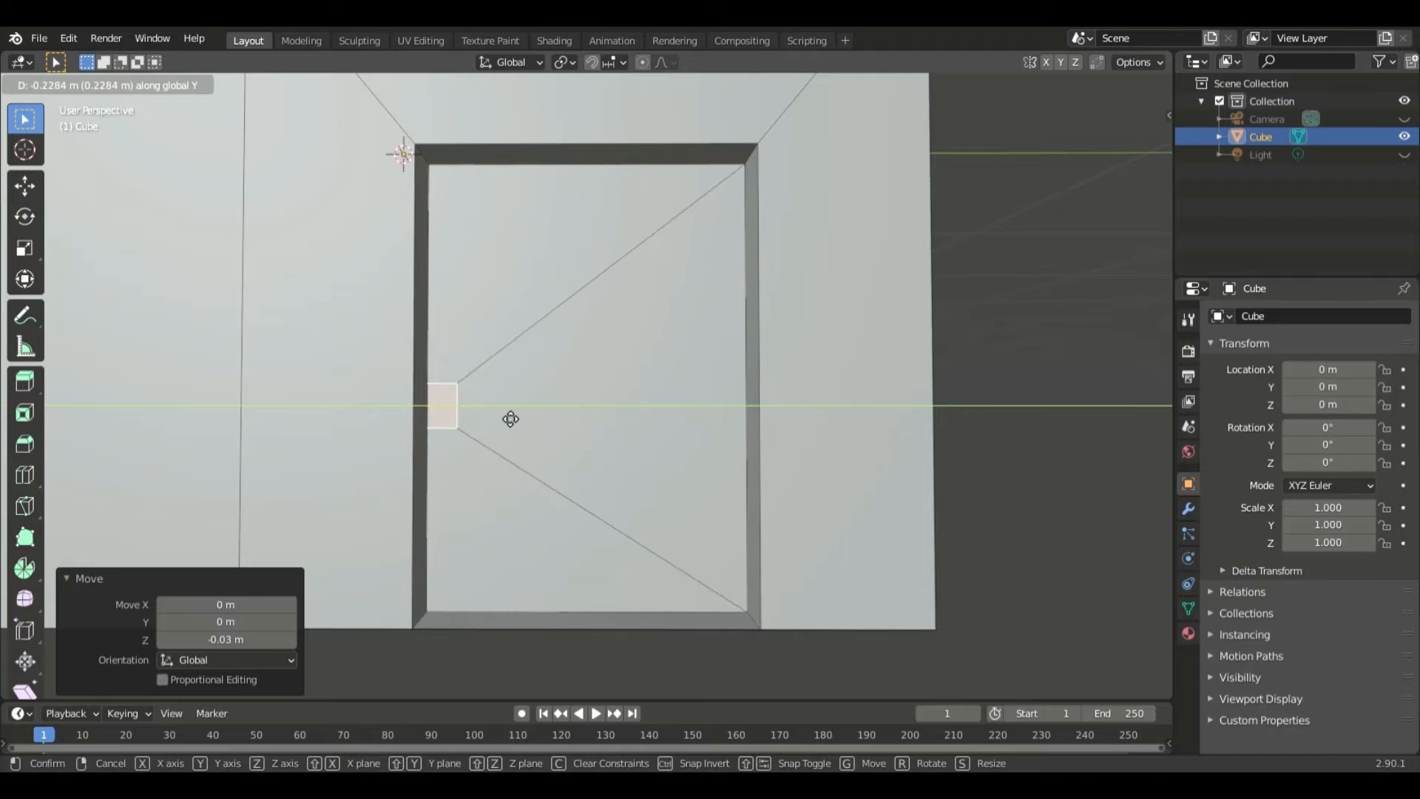
pyautogui.click(536, 419)
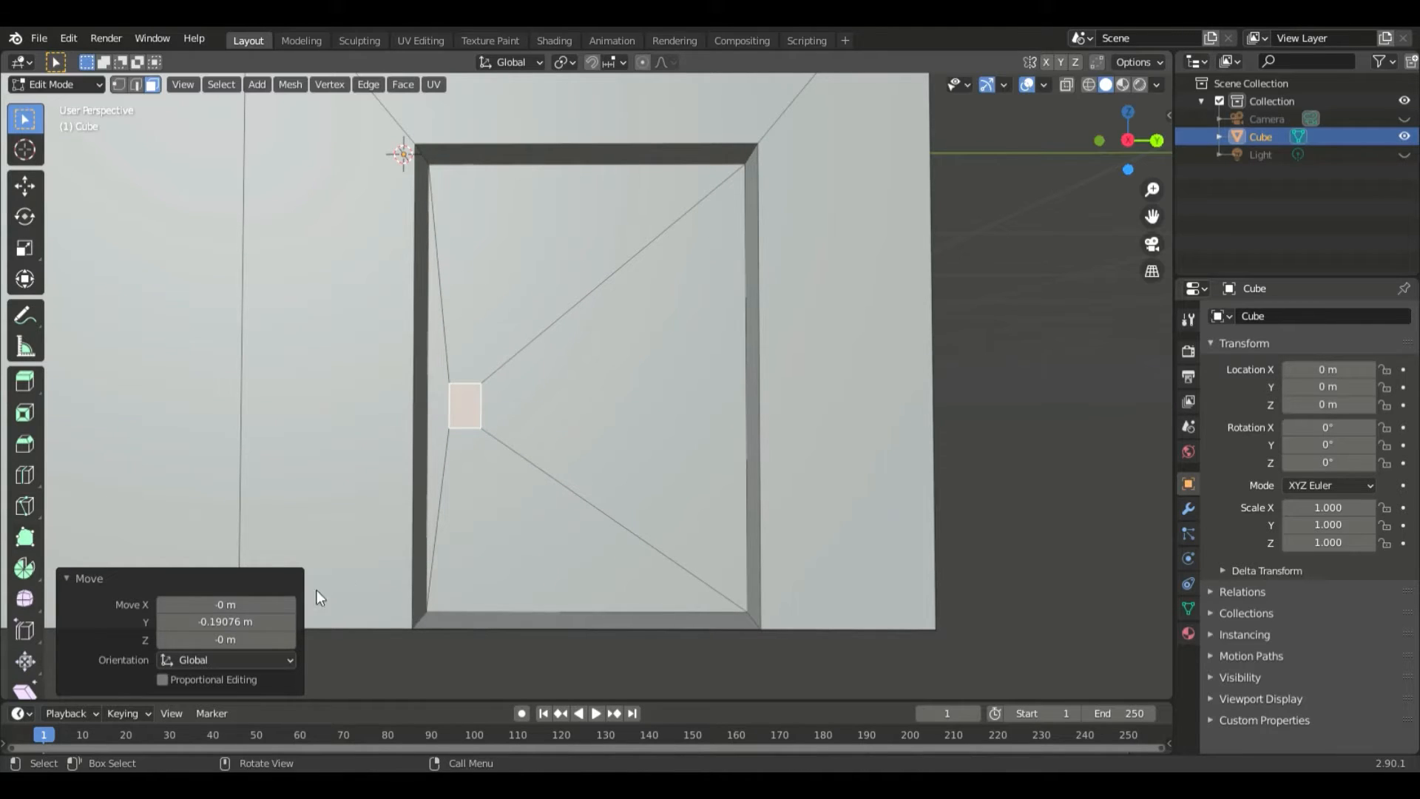
pyautogui.click(272, 625)
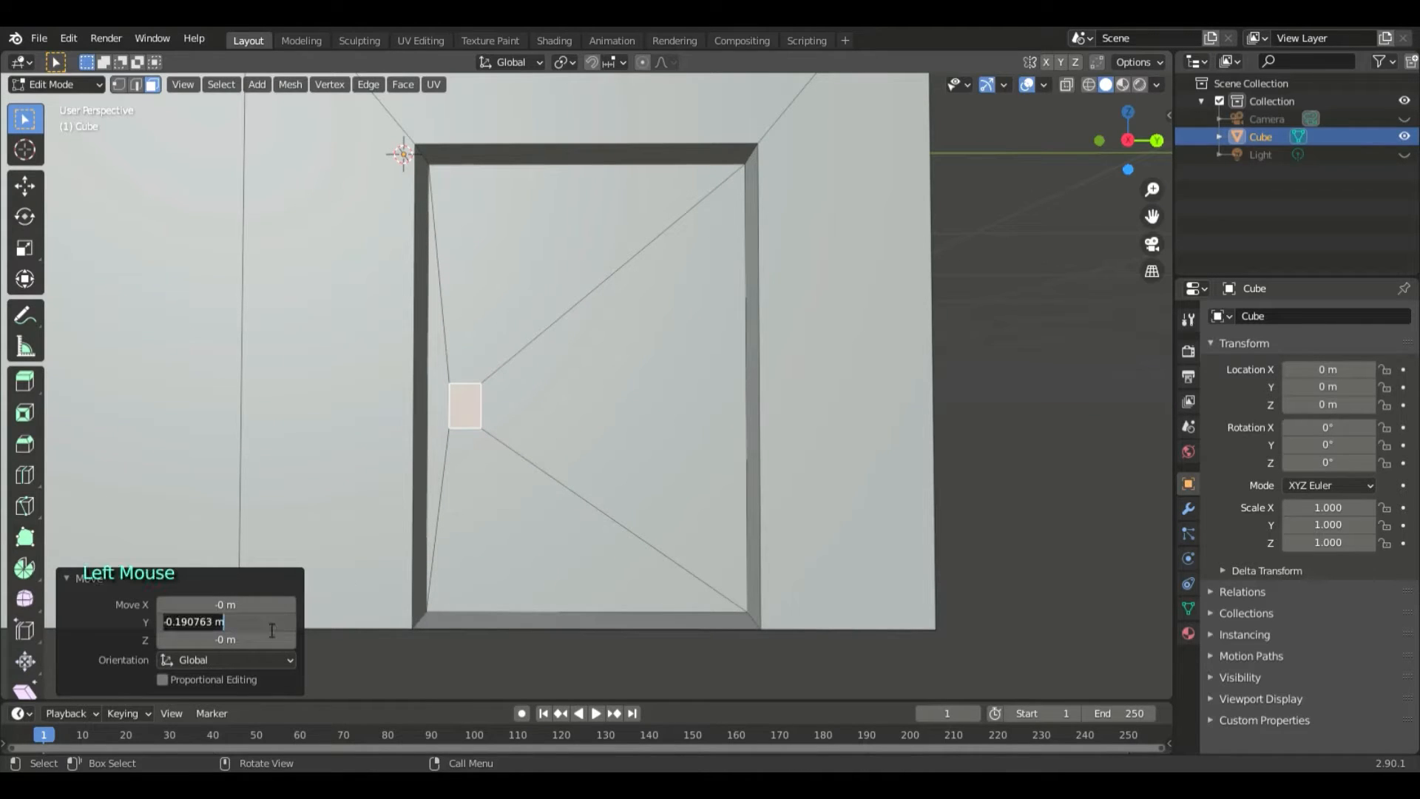
pyautogui.press('BackSpace')
pyautogui.press('Return')
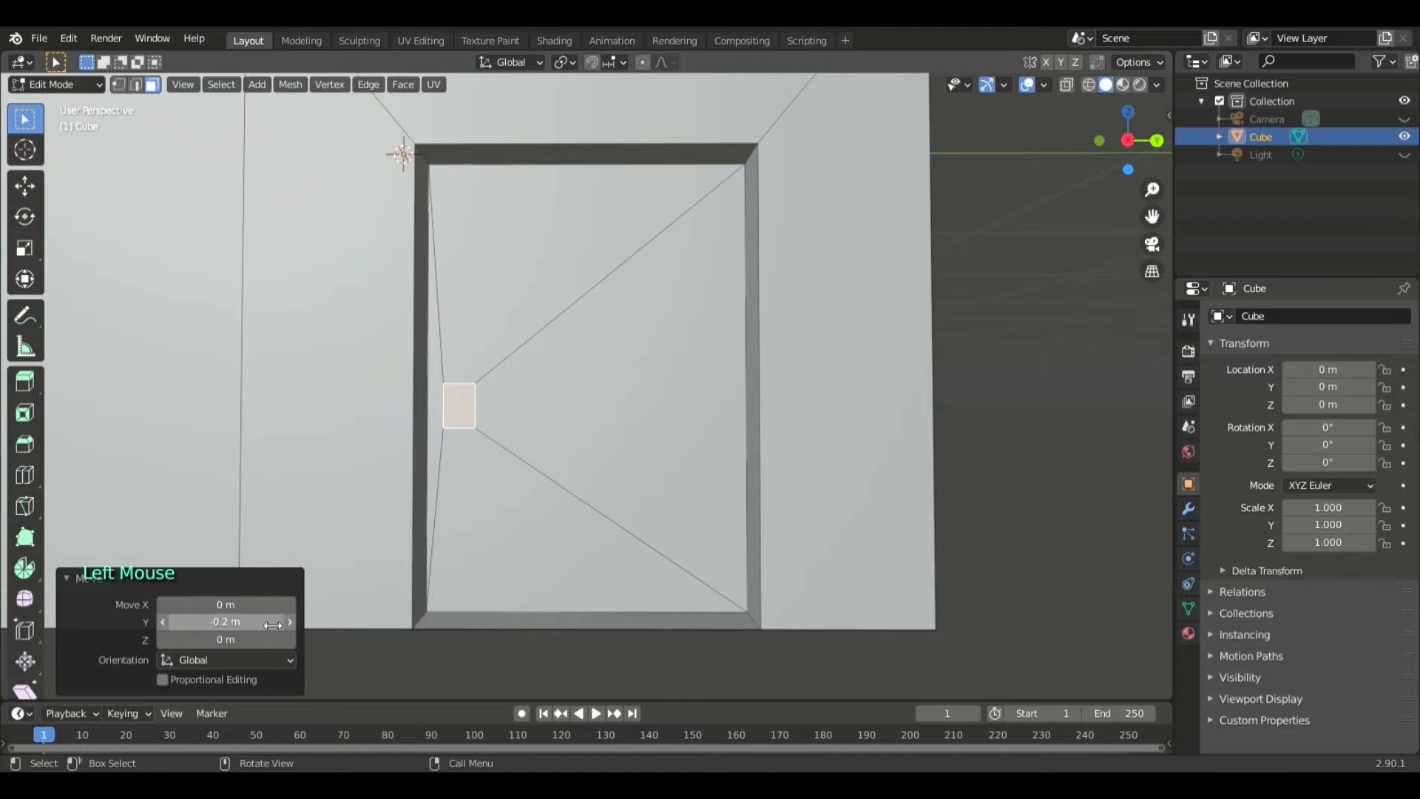
# - Extrude the handle face 0.02 m outward from the door
pyautogui.click(1035, 427)
pyautogui.moveTo(1037, 424); pyautogui.dragTo(986, 437, button='middle')
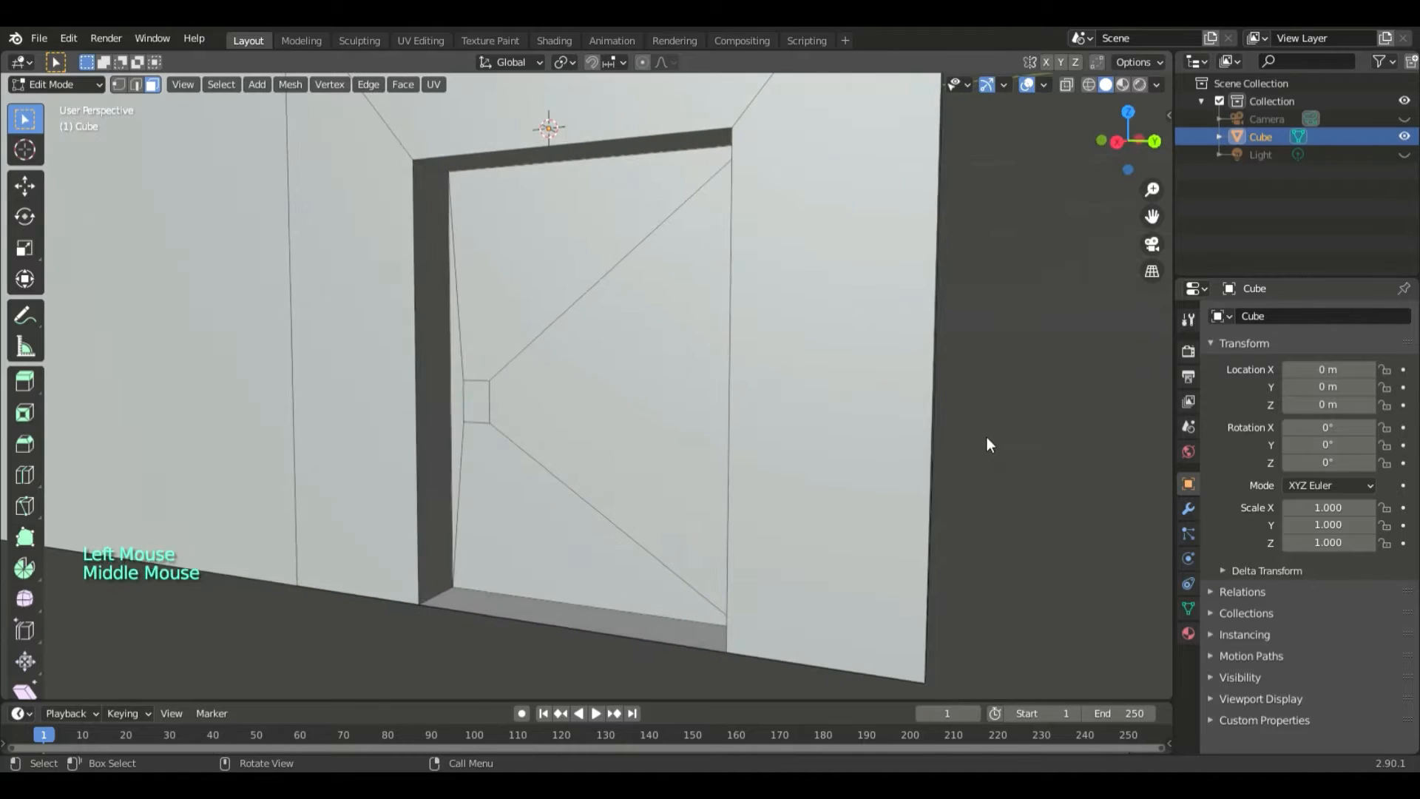
pyautogui.click(470, 420)
pyautogui.write('e')
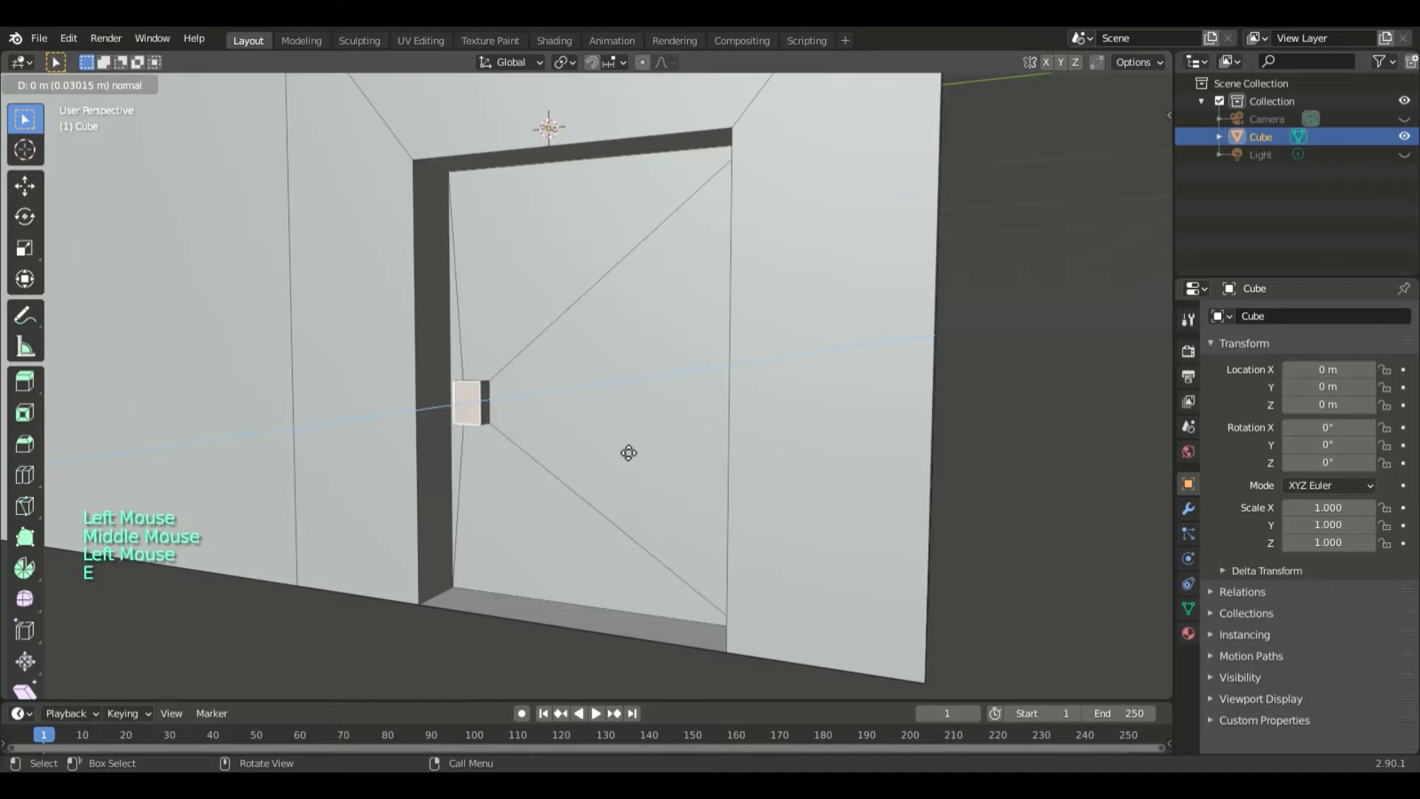
pyautogui.write('0.02')
pyautogui.press('Return')
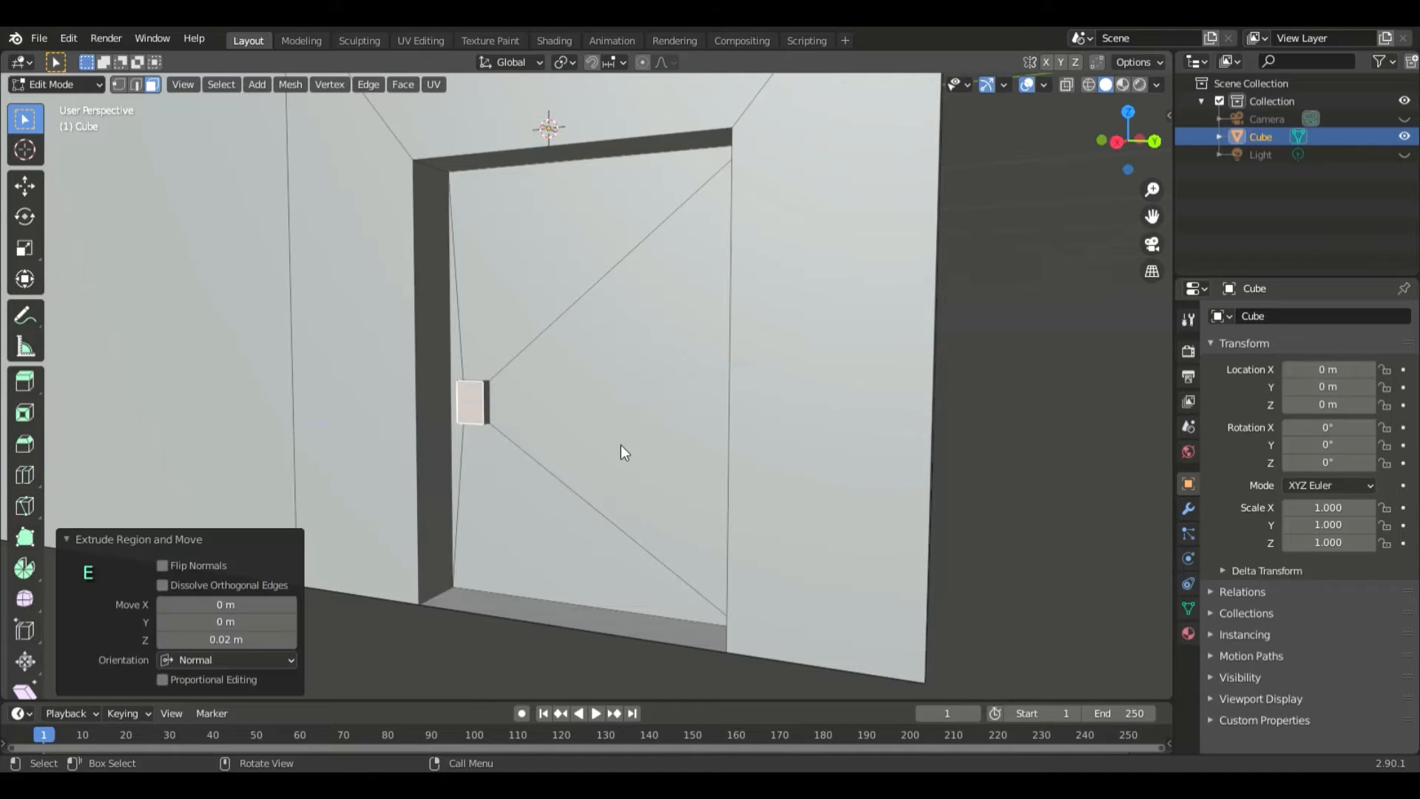
# - Try to extrude the three doorless faces of the side wall together, scaled inward to about 0.81, and undo it
pyautogui.scroll(-4, 665, 462)
pyautogui.moveTo(709, 478); pyautogui.dragTo(755, 485, button='middle')
pyautogui.press('Tab')
pyautogui.press('Tab')
pyautogui.scroll(-6, 747, 522)
pyautogui.moveTo(715, 414); pyautogui.dragTo(704, 415, button='middle')
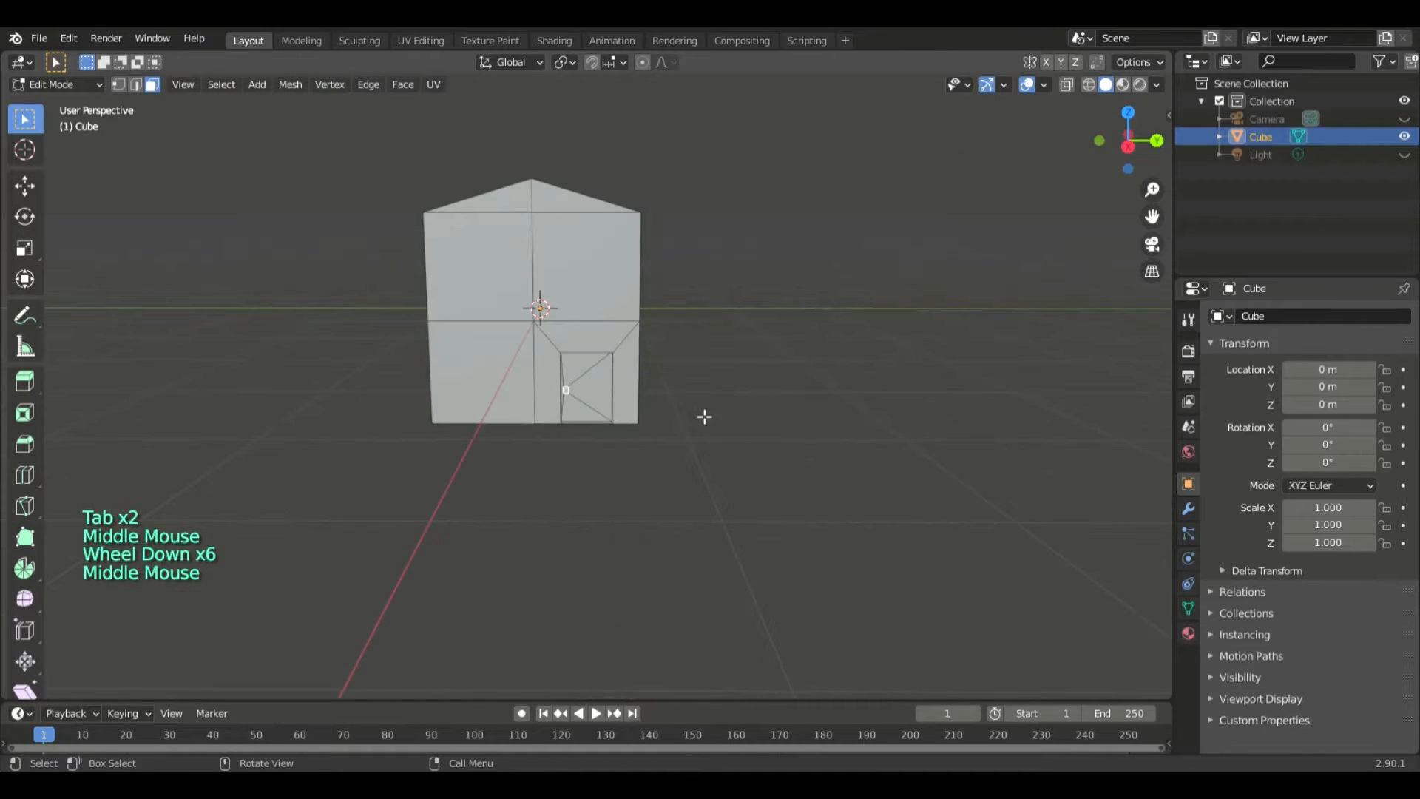
pyautogui.scroll(3, 703, 415)
pyautogui.click(561, 157)
pyautogui.scroll(-4, 788, 348)
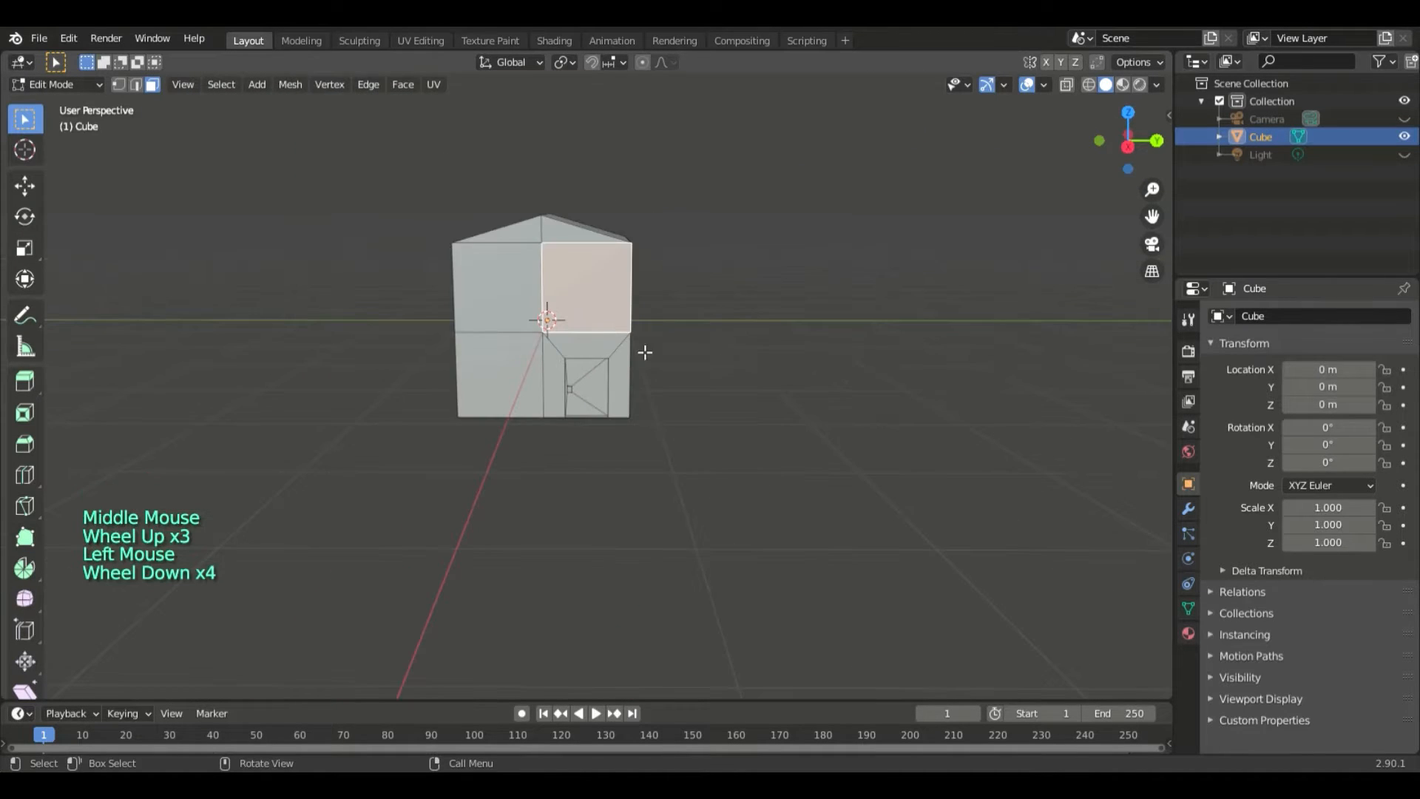
pyautogui.keyDown('shift'); pyautogui.click(513, 288); pyautogui.keyUp('shift')
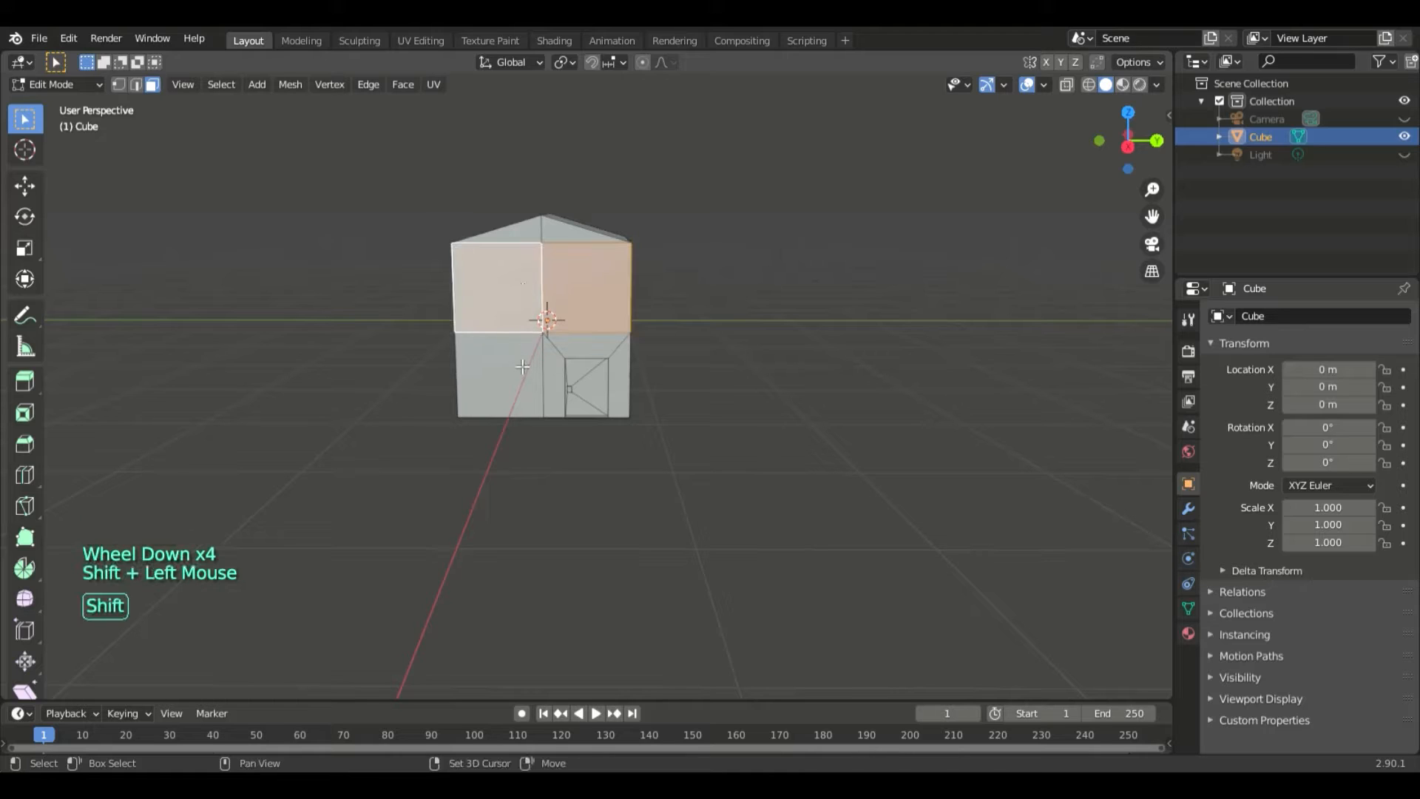
pyautogui.keyDown('shift'); pyautogui.click(522, 367); pyautogui.keyUp('shift')
pyautogui.press('e')
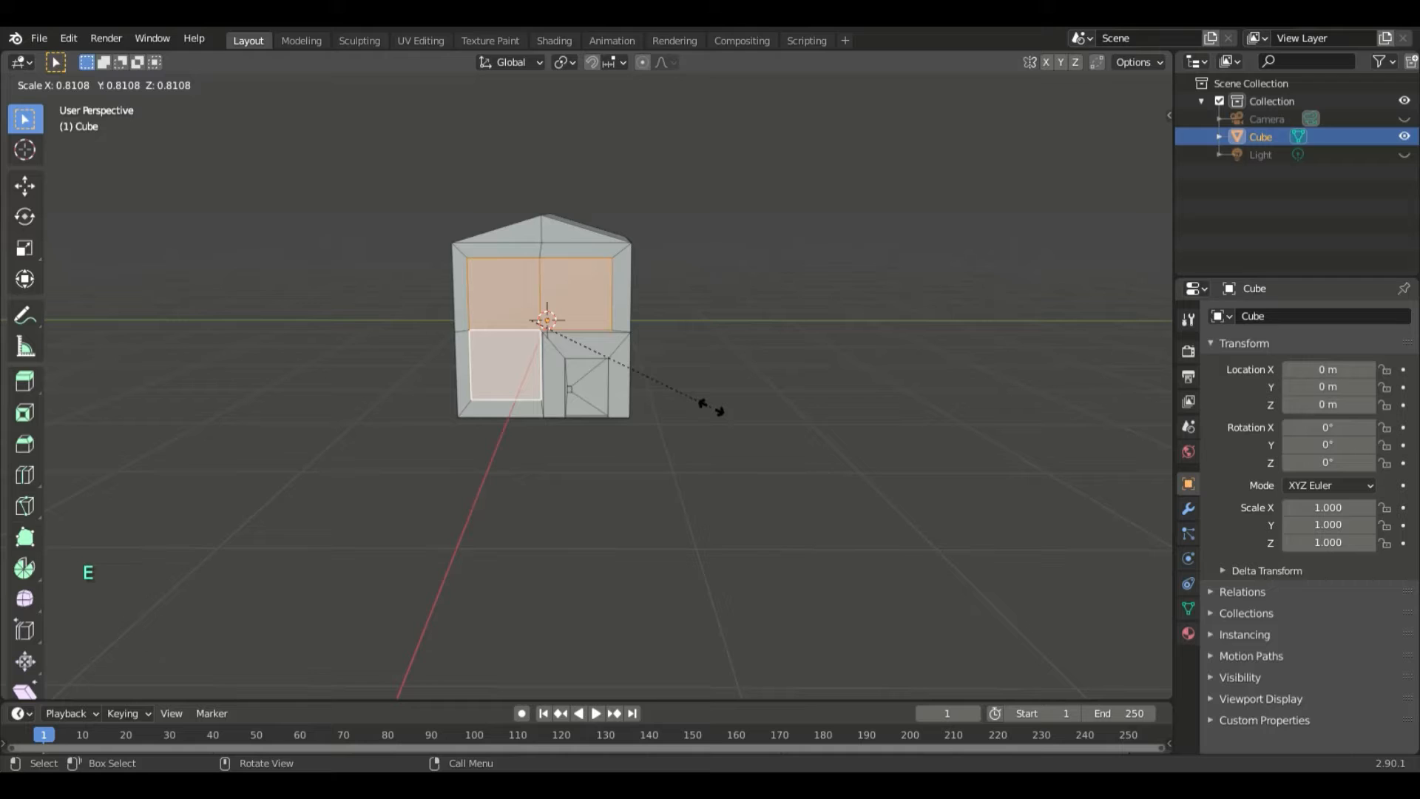
pyautogui.click(711, 407)
pyautogui.hotkey('ctrl', 'z')
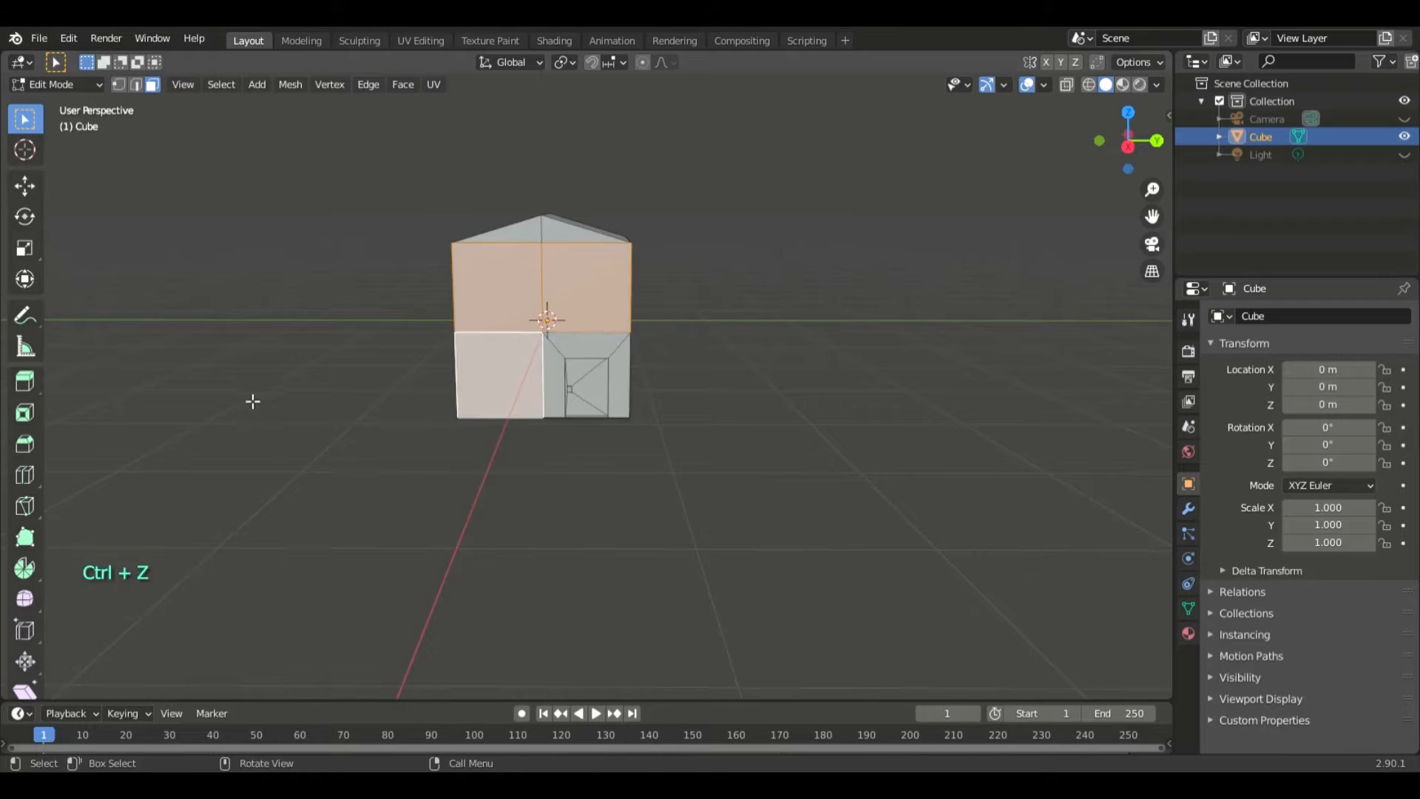
# - Try the Extrude Along Normals tool on the three wall faces, scaling them to about 0.737, and undo the resize
pyautogui.click(25, 380)
pyautogui.moveTo(25, 380); pyautogui.dragTo(114, 459)
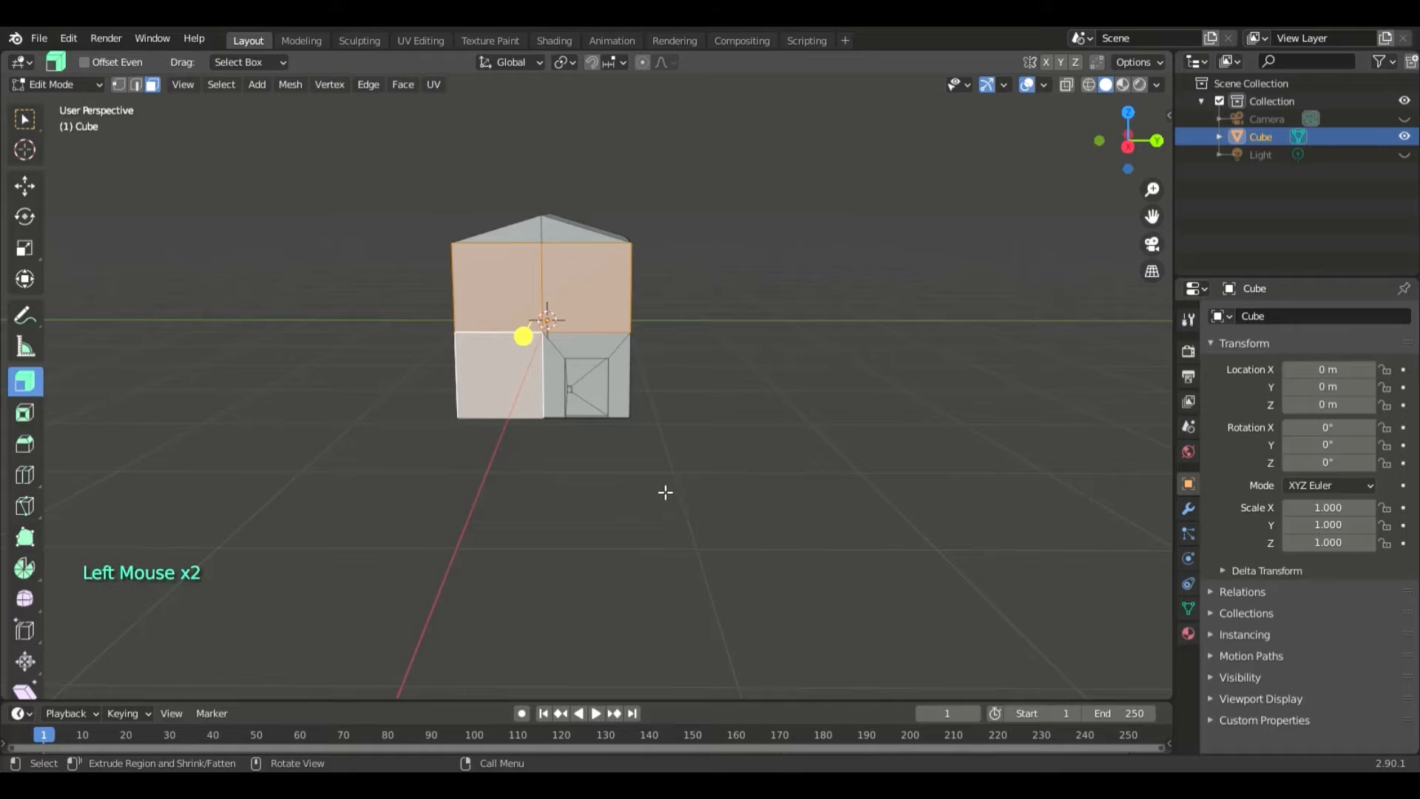
pyautogui.press('s')
pyautogui.click(627, 452)
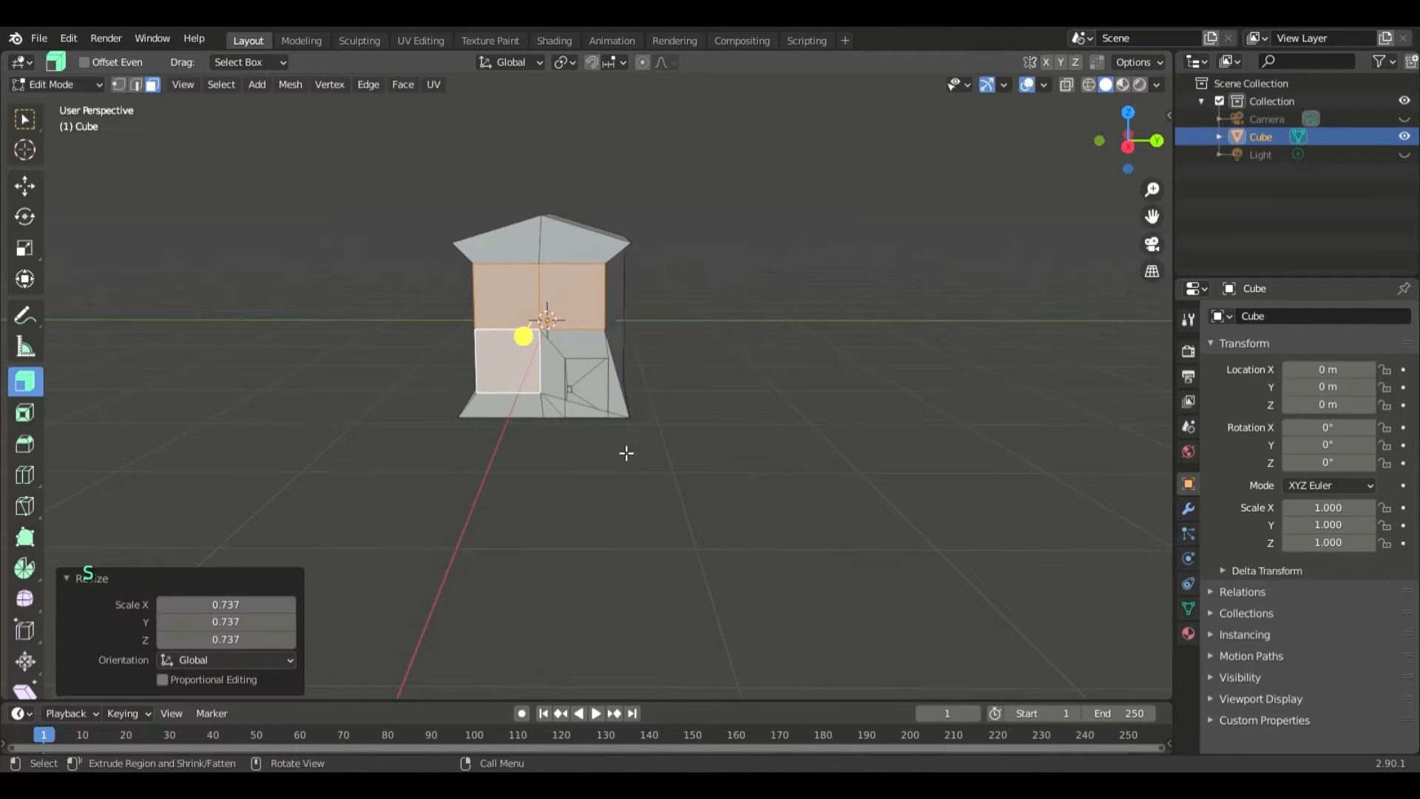
pyautogui.hotkey('ctrl', 'z')
# - Try to extrude the wall face above the door with a scale of -5, and undo it
pyautogui.scroll(3, 784, 426)
pyautogui.click(858, 385)
pyautogui.click(633, 226)
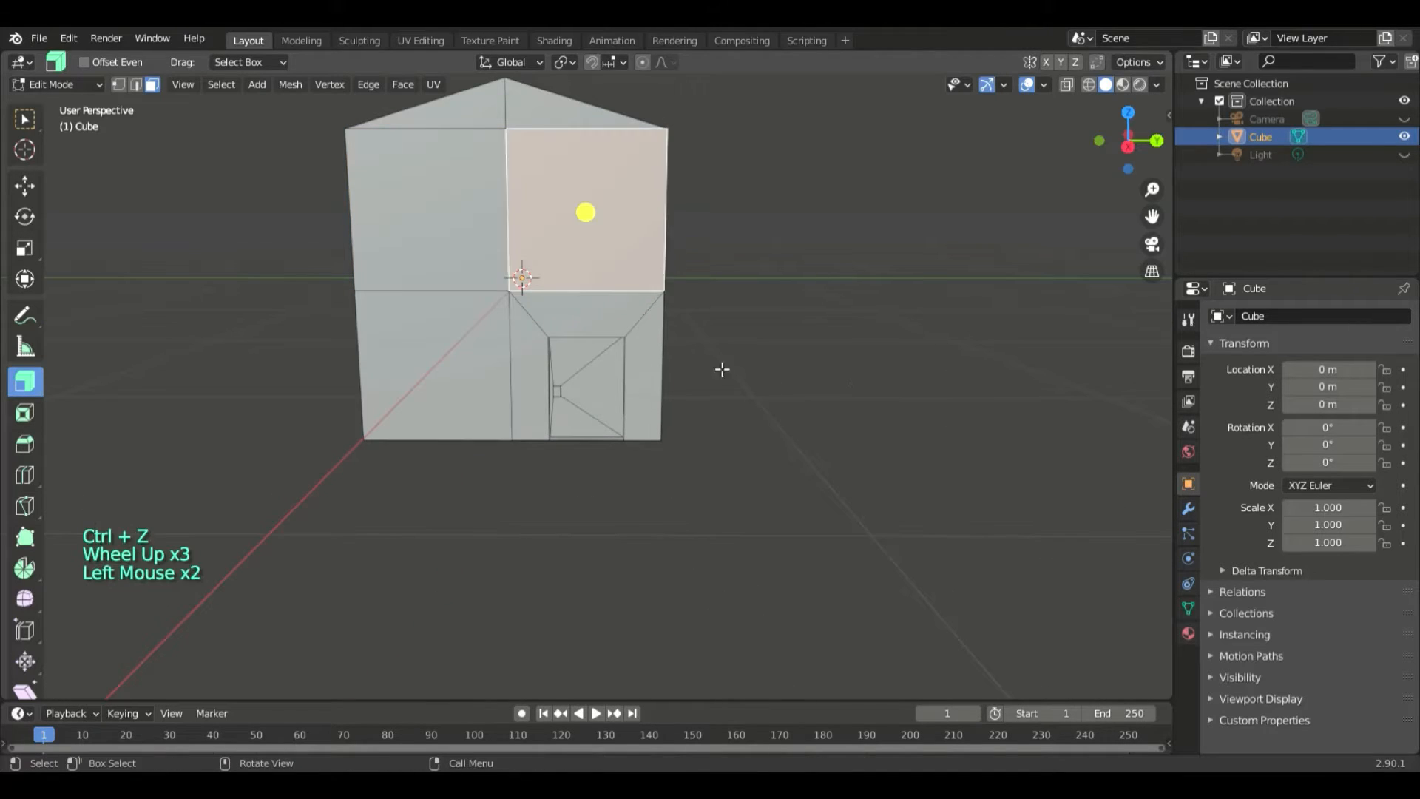
pyautogui.press('e')
pyautogui.press('s')
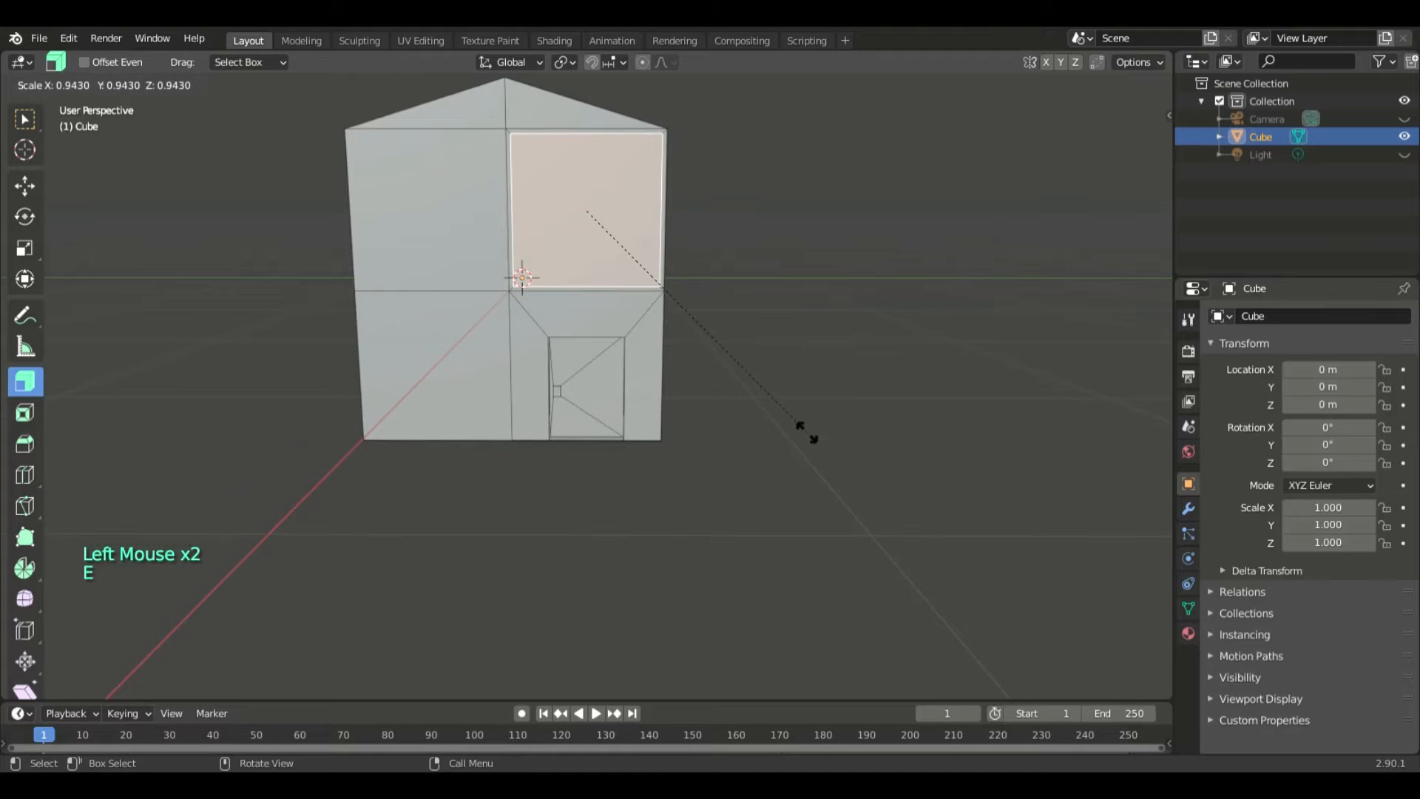
pyautogui.press('5')
pyautogui.press('-')
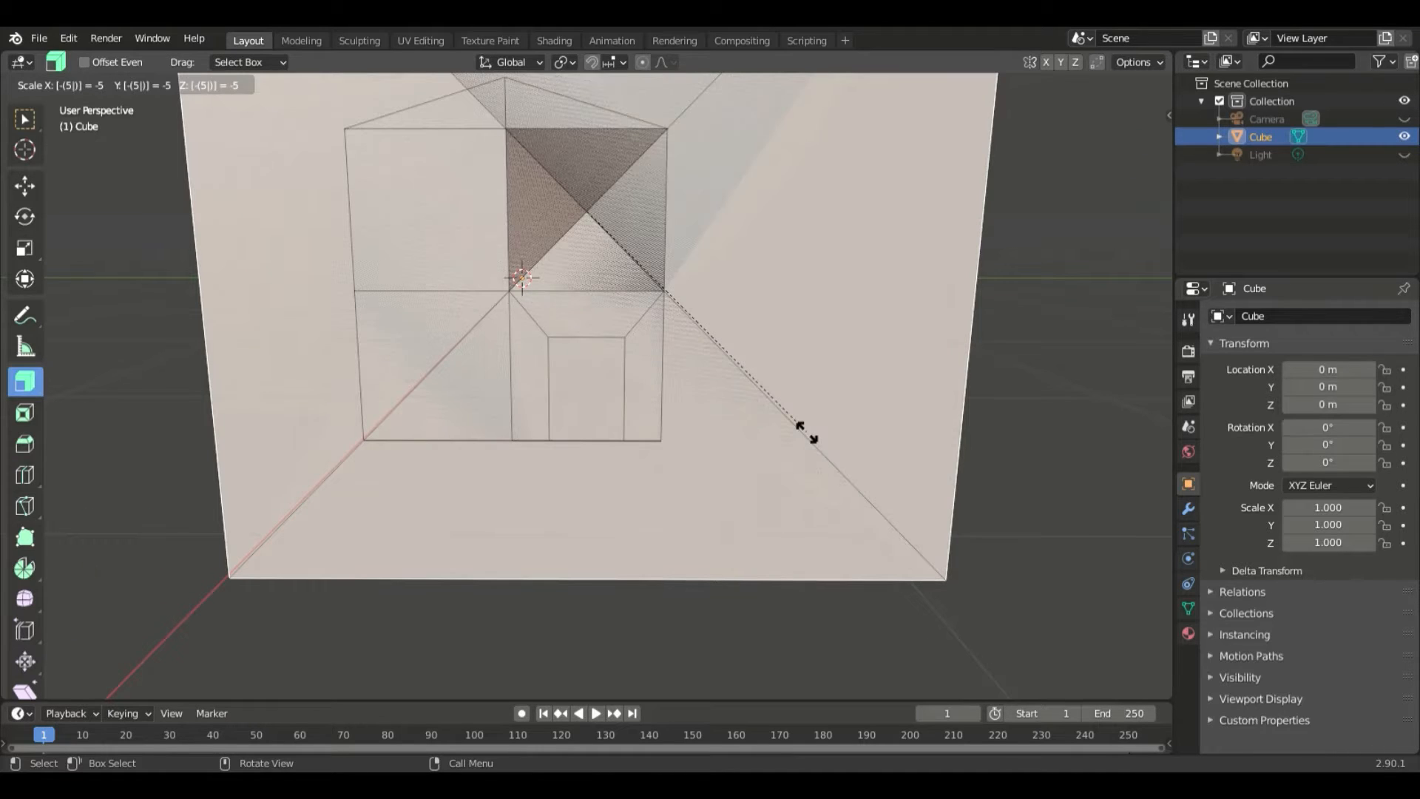
pyautogui.click(814, 439)
pyautogui.hotkey('ctrl', 'z')
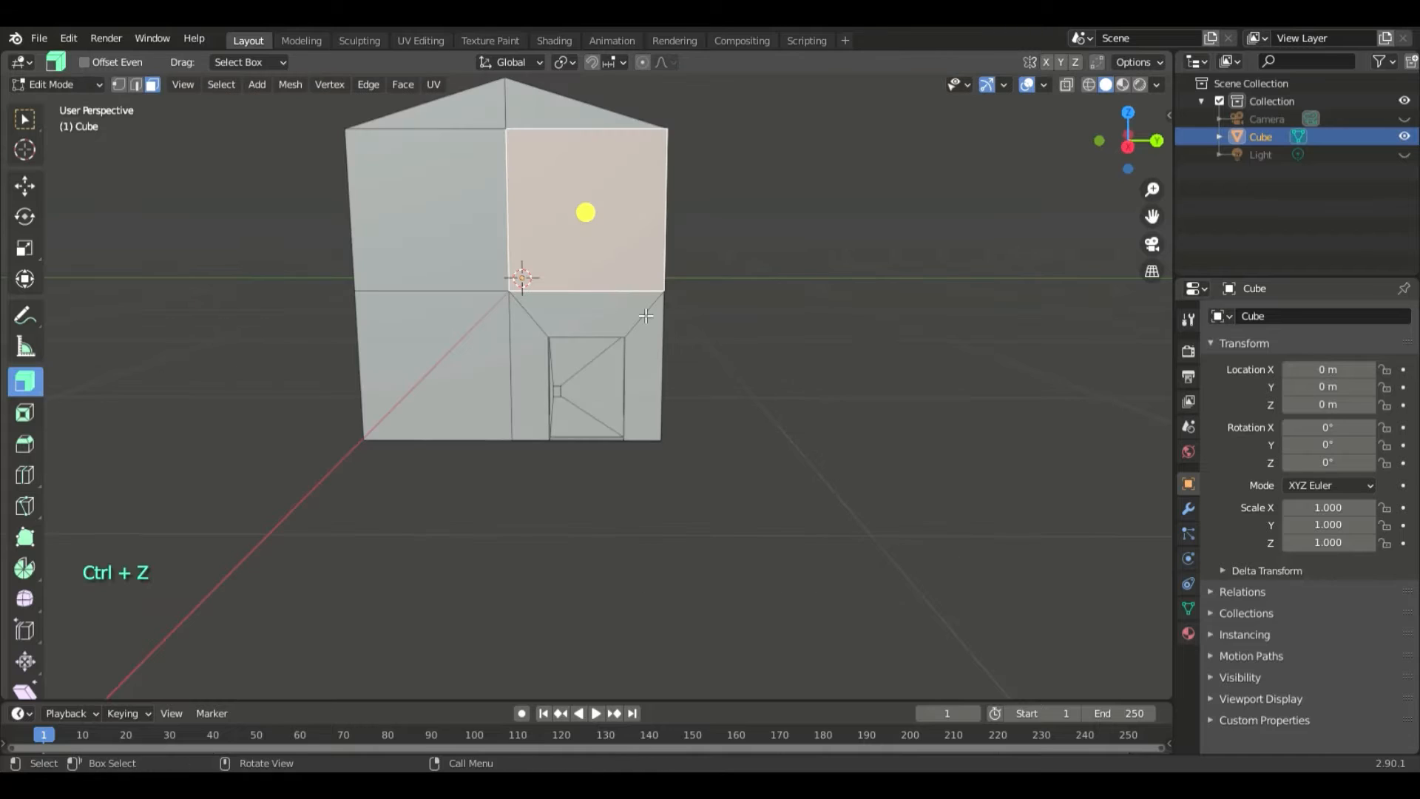
pyautogui.press('KP_0')
pyautogui.press('KP_Decimal')
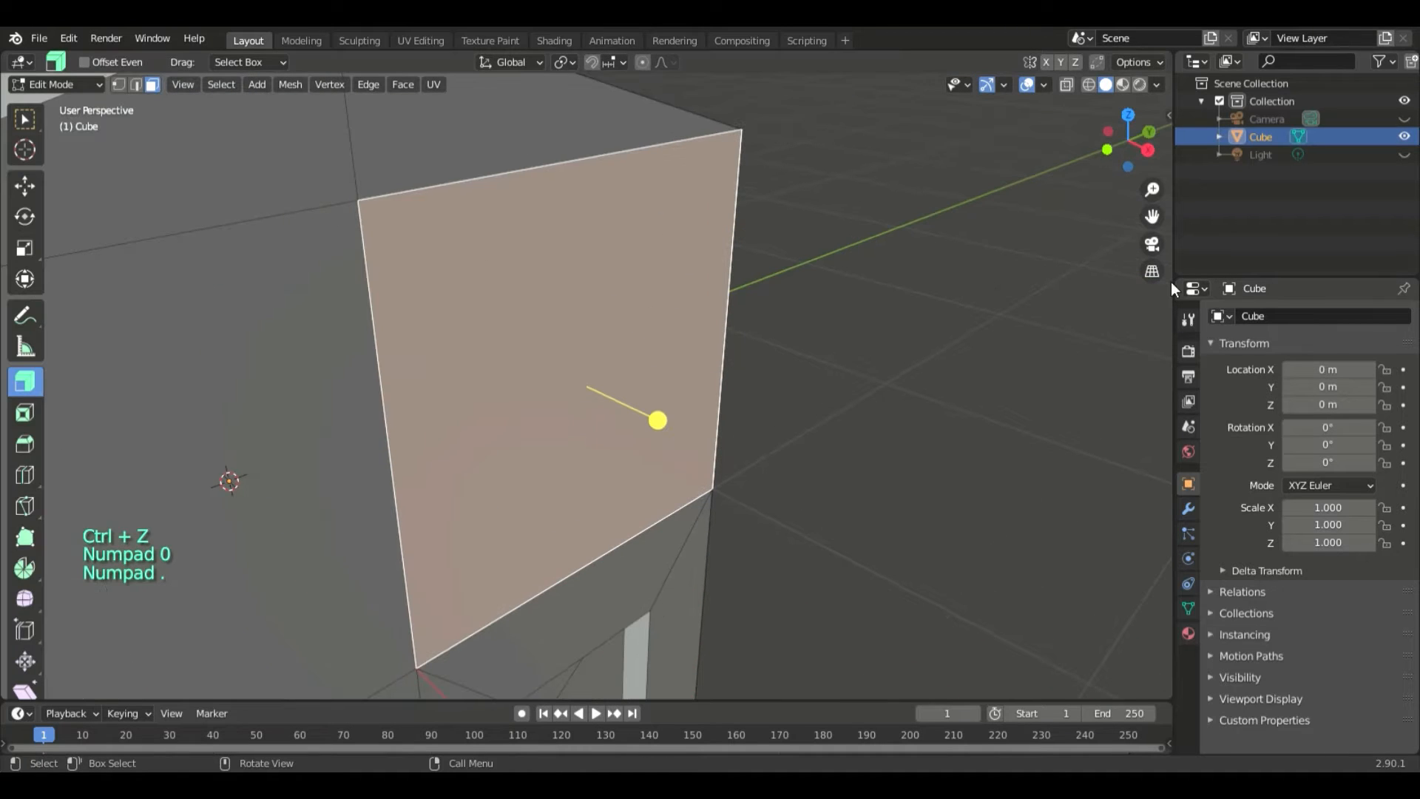
pyautogui.press('KP_3')
pyautogui.scroll(-5, 877, 400)
pyautogui.scroll(-1, 877, 401)
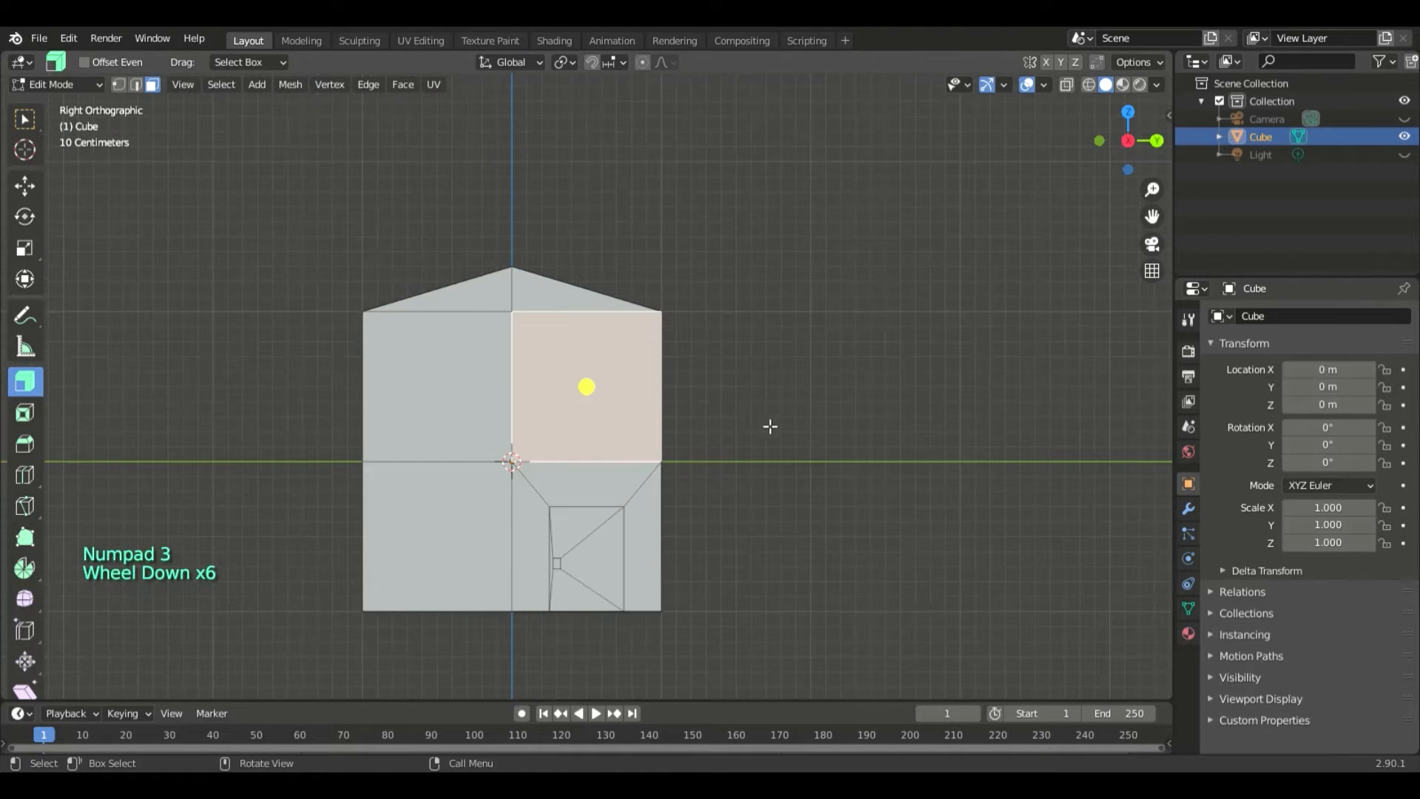
pyautogui.click(643, 396)
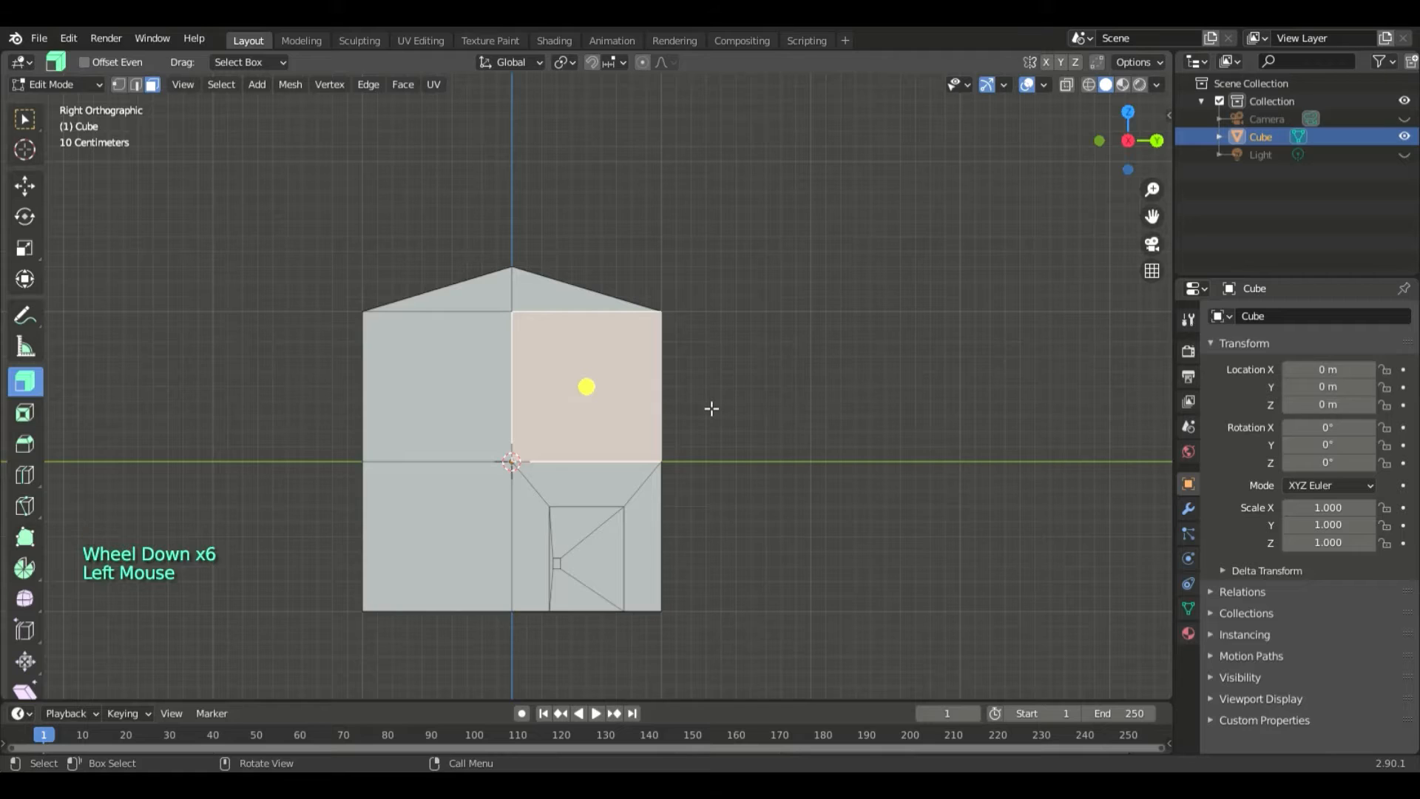
pyautogui.click(748, 412)
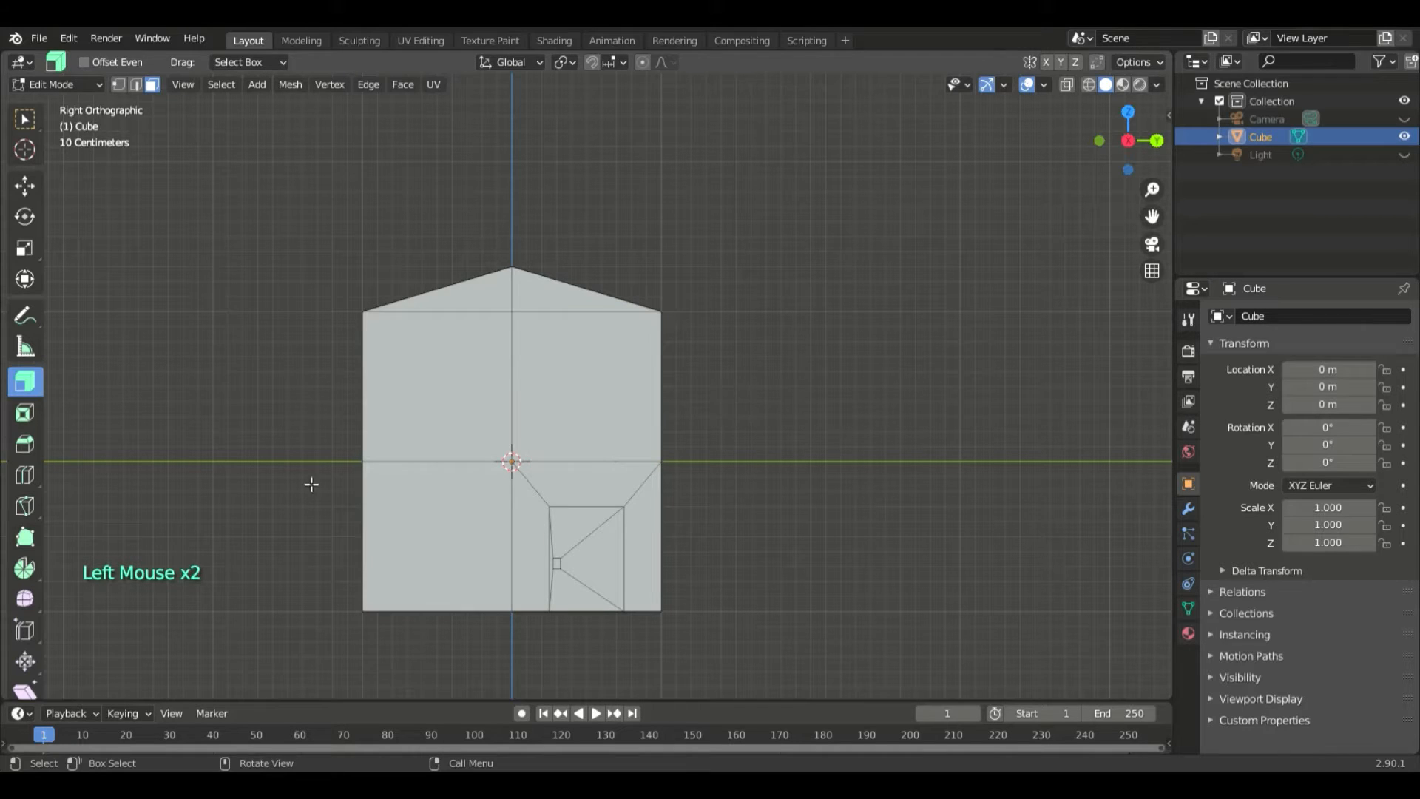
pyautogui.click(18, 385)
pyautogui.click(25, 384)
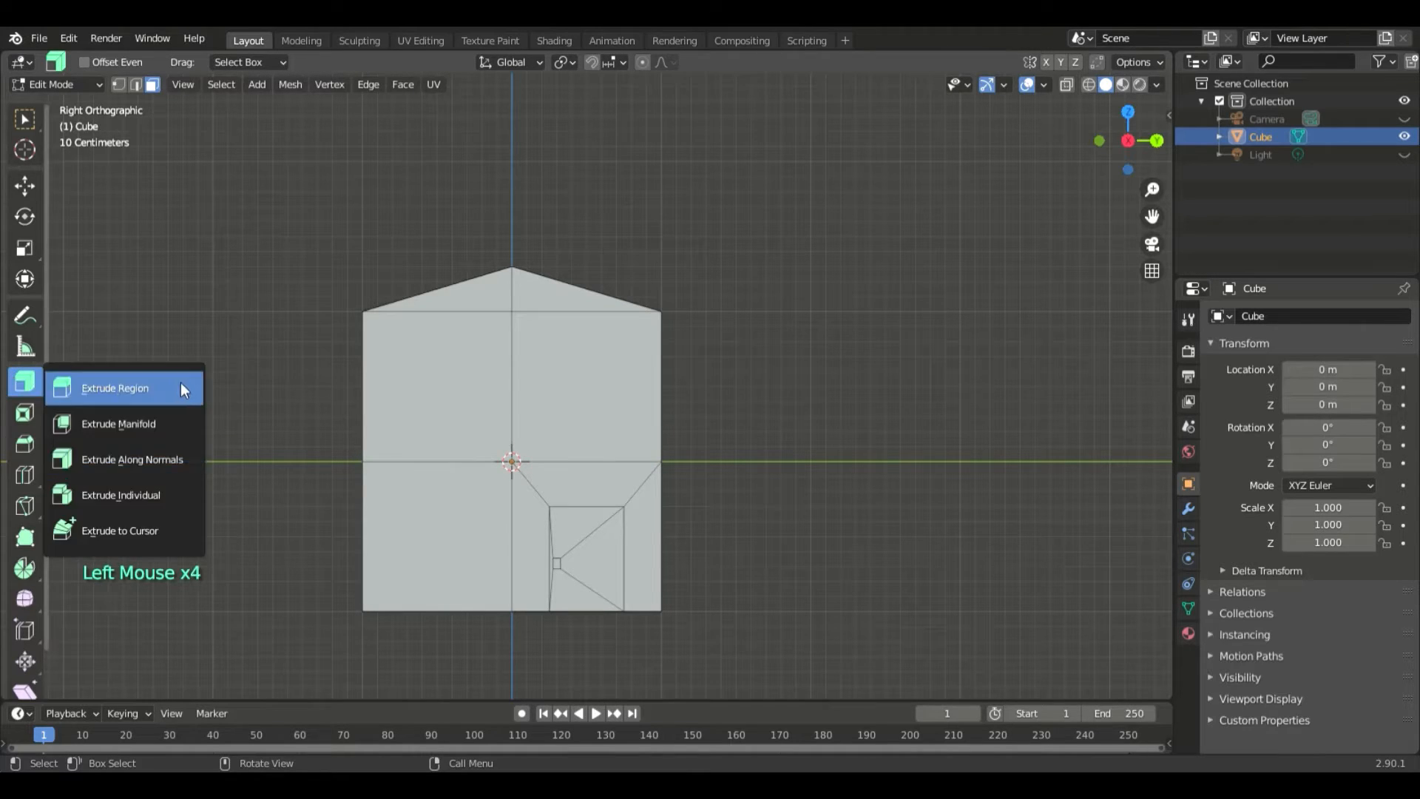
pyautogui.click(176, 465)
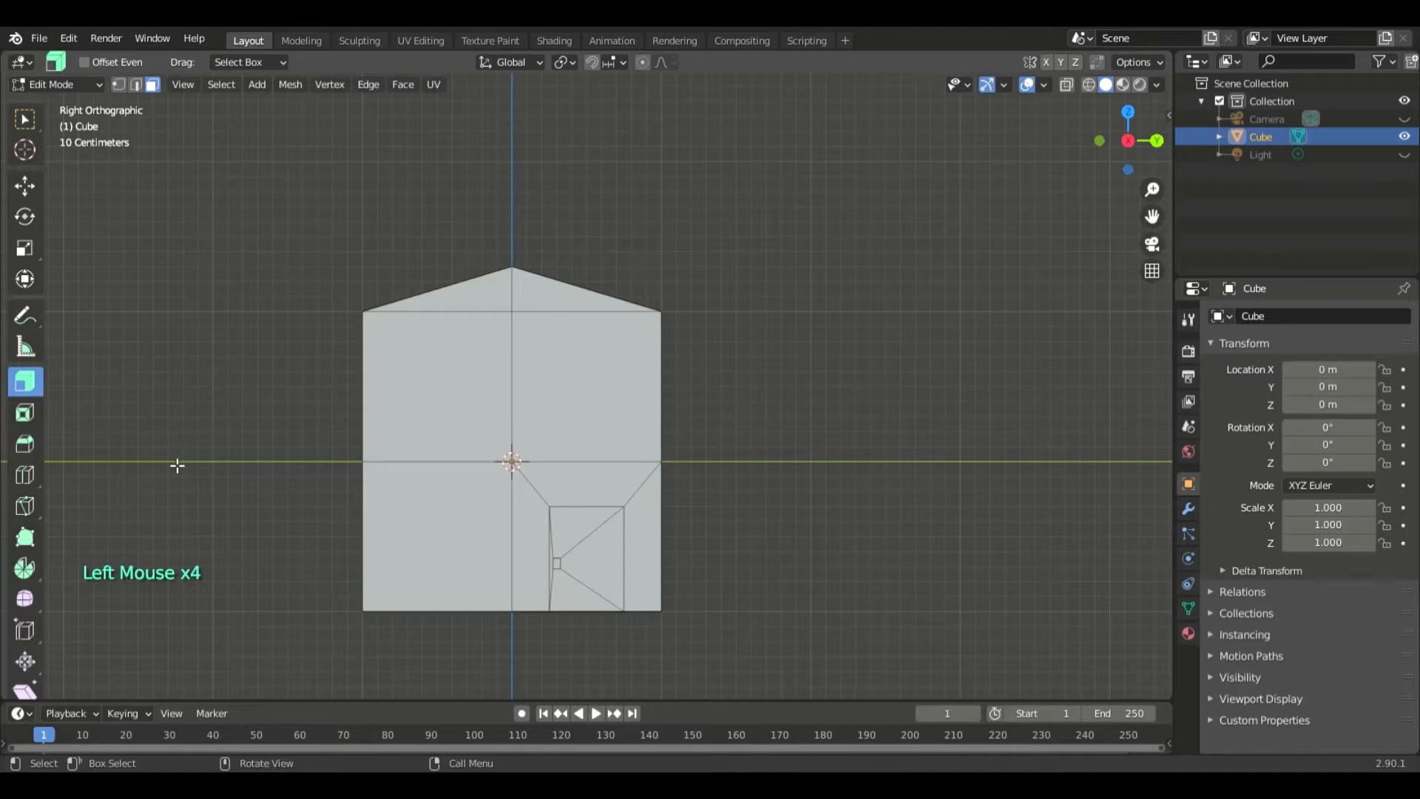
pyautogui.moveTo(907, 388); pyautogui.dragTo(563, 437, button='middle')
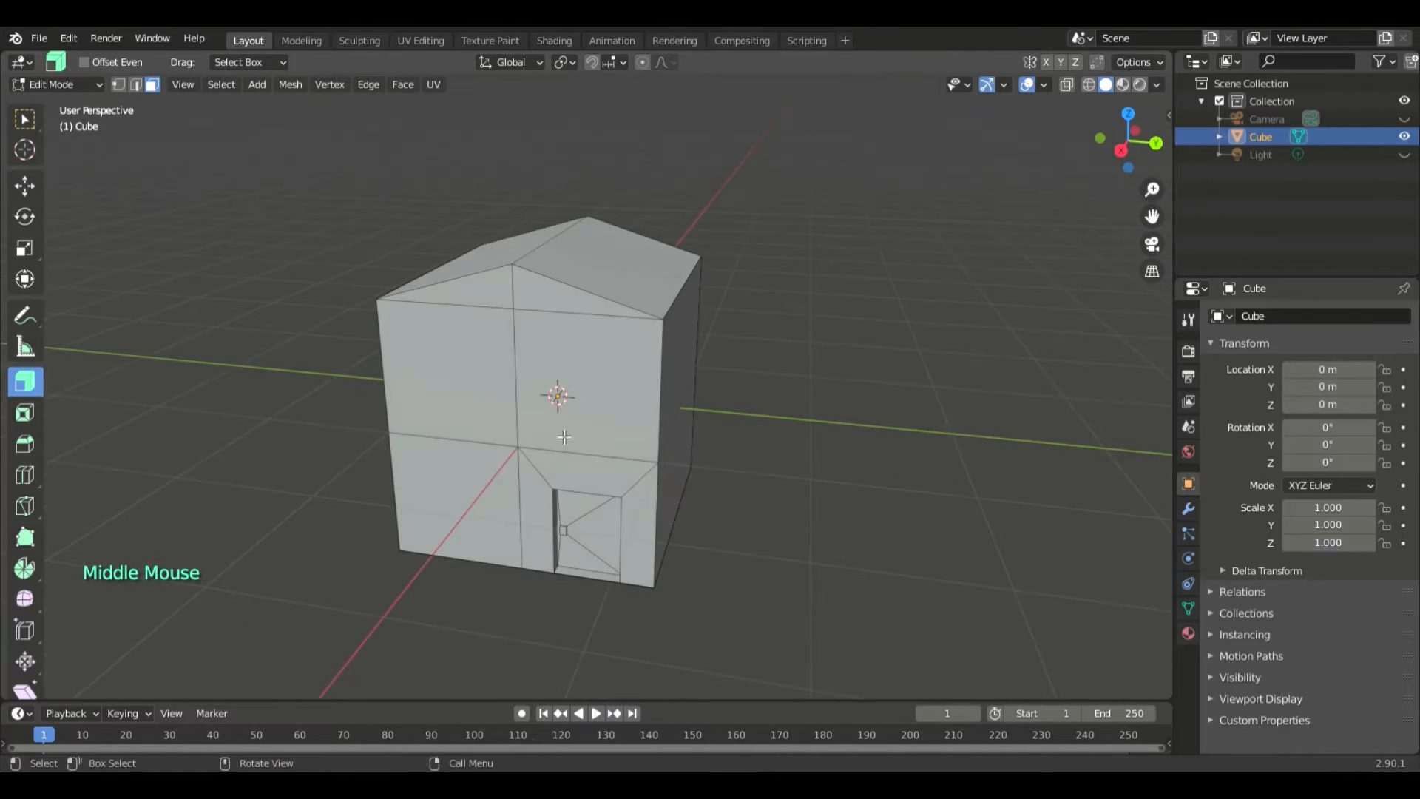
# - Select the entire house mesh, frame it in the view, and switch to the Select Box tool
pyautogui.press('a')
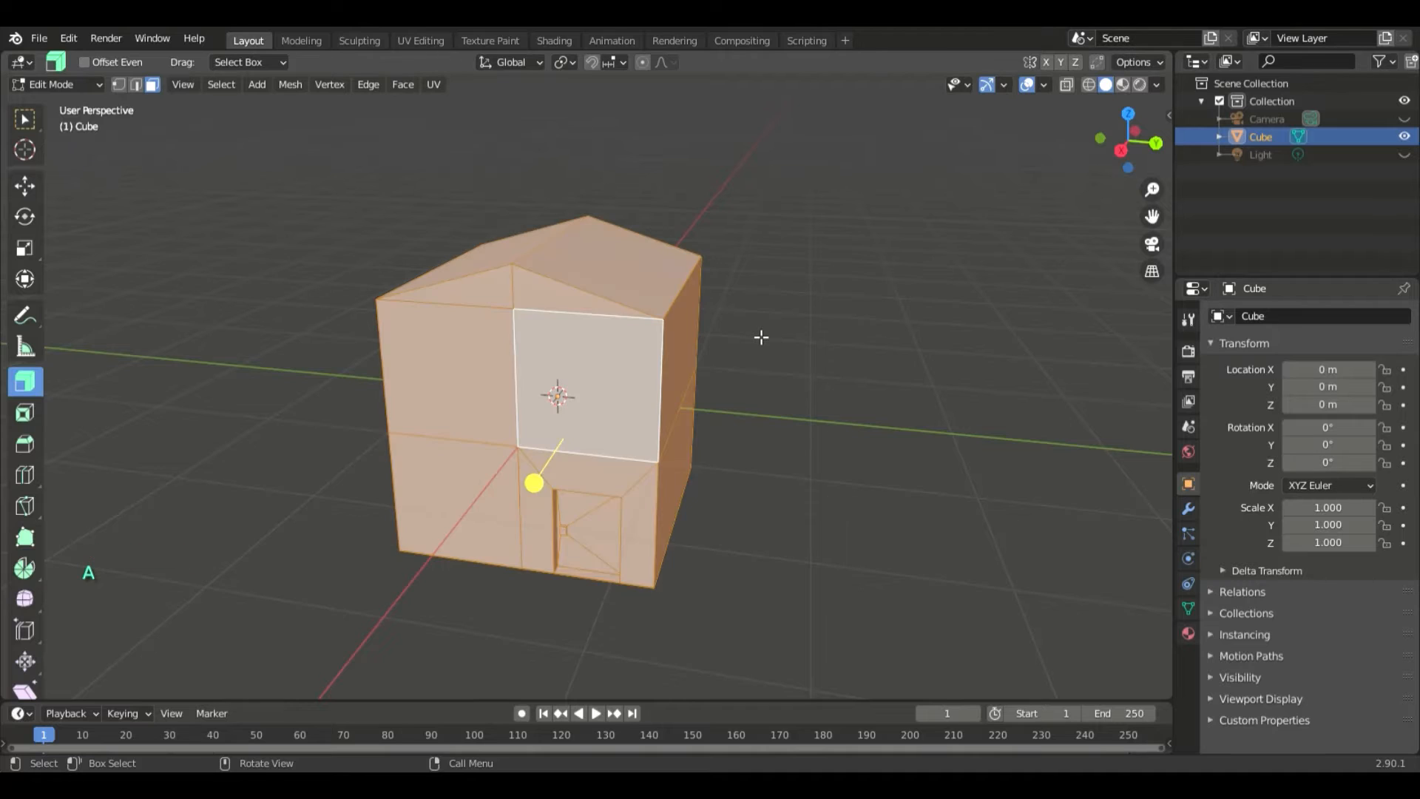
pyautogui.press('KP_Decimal')
pyautogui.scroll(-6, 764, 337)
pyautogui.moveTo(809, 406); pyautogui.dragTo(814, 459, button='middle')
pyautogui.scroll(4, 821, 451)
pyautogui.click(25, 118)
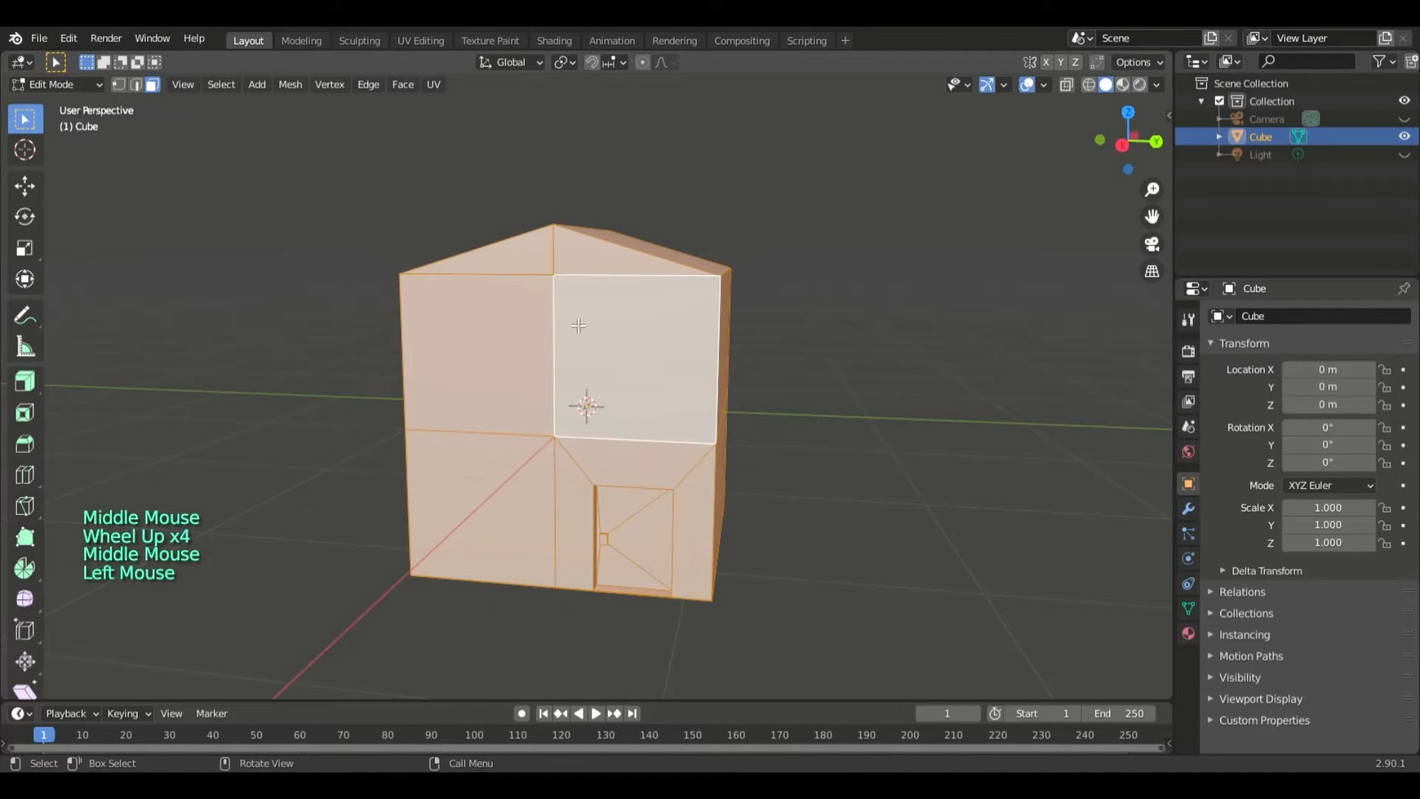
# - Try to extrude only the face above the door with a scale of 5, and undo it
pyautogui.click(625, 336)
pyautogui.press('e')
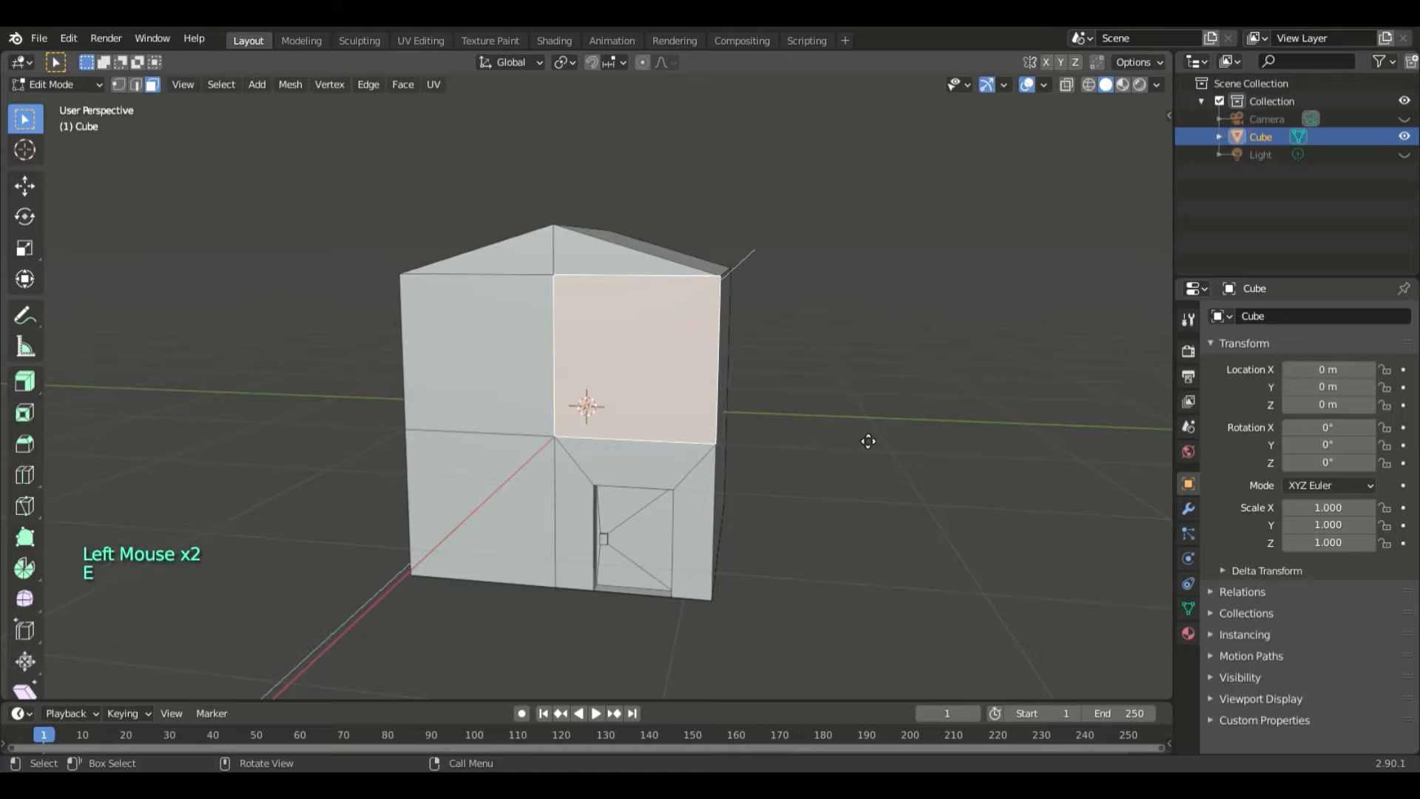
pyautogui.press('s')
pyautogui.write('5')
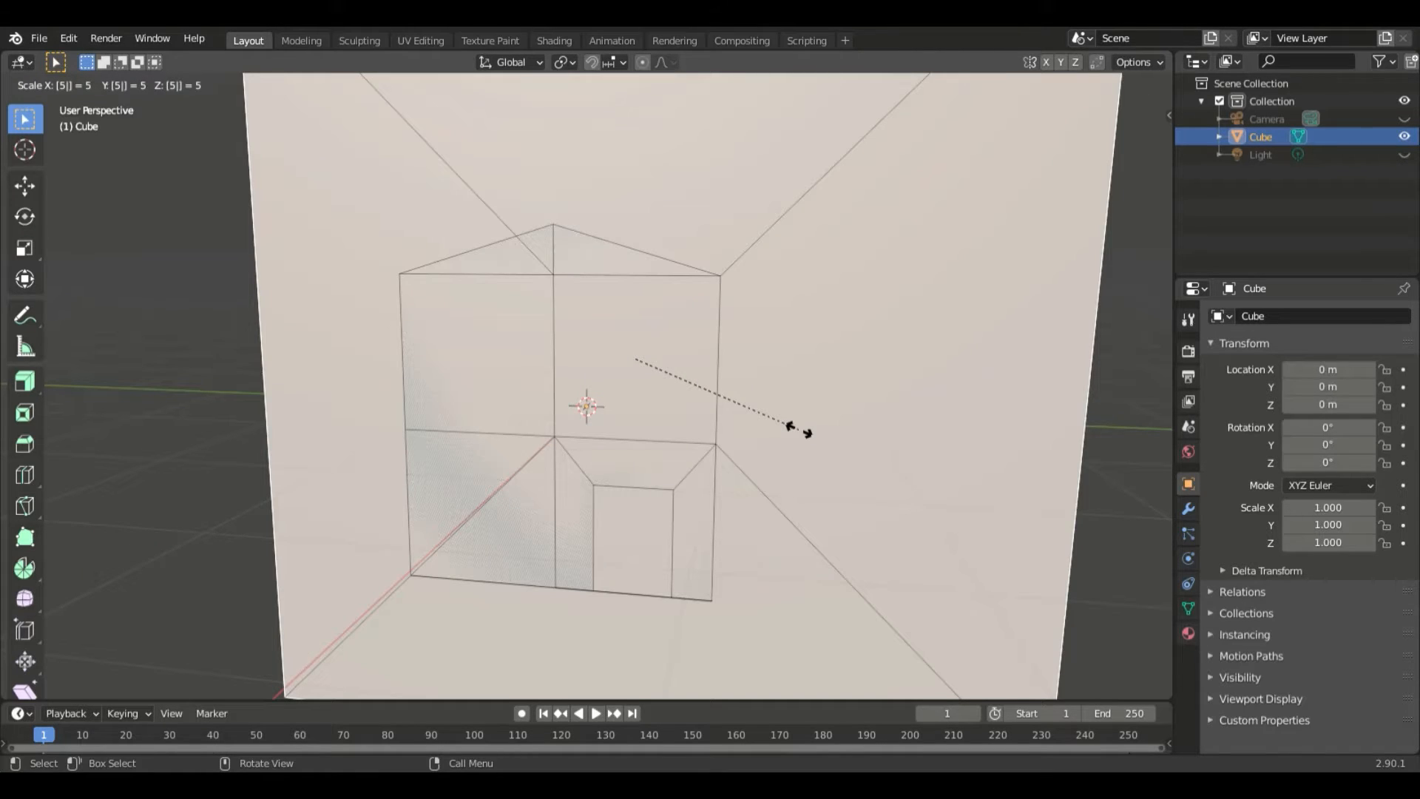
pyautogui.press('Escape')
pyautogui.hotkey('ctrl', 'z')
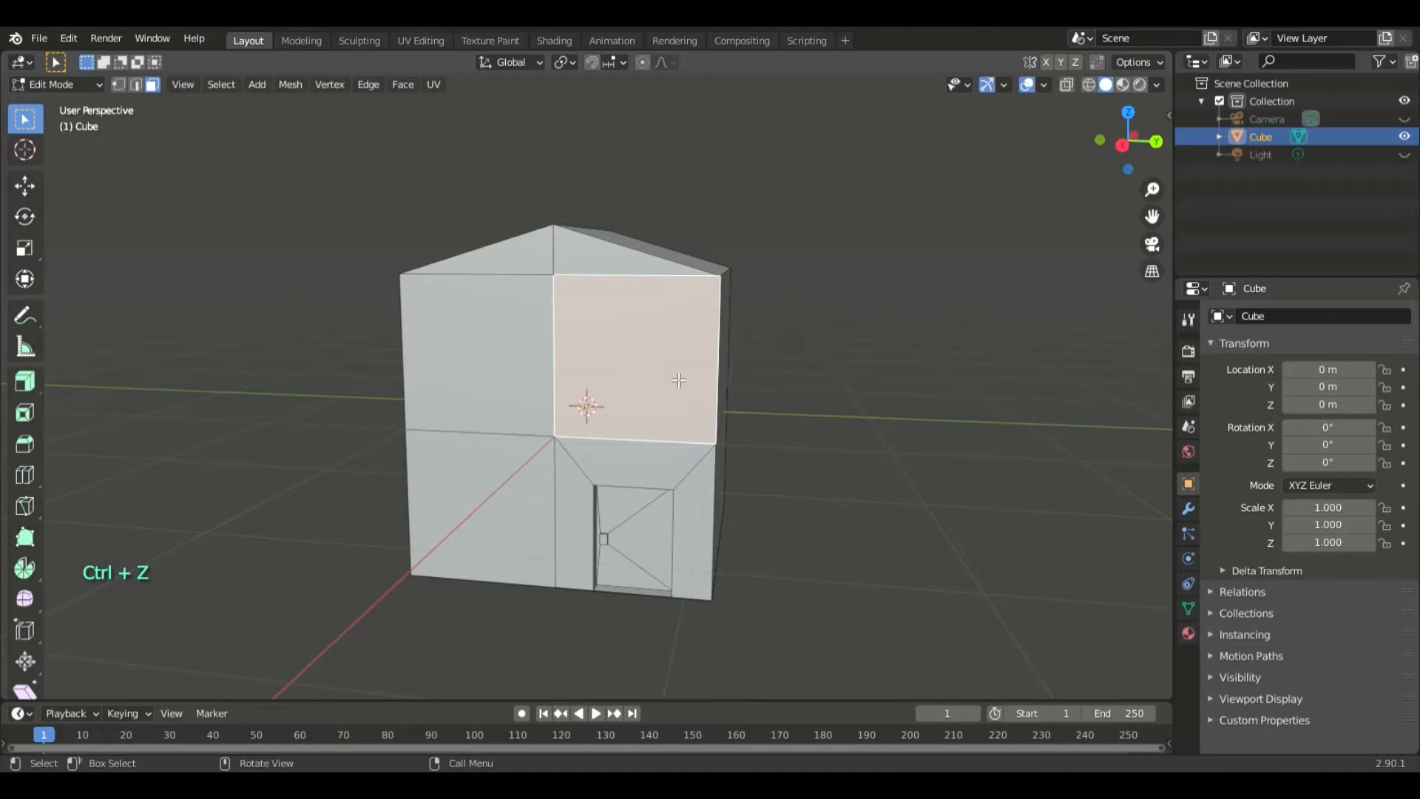
# - Extrude the wall face above the door scaled to 0.5, and change the extrusion's X, Y and Z scale to 0.7
pyautogui.write('es0.5')
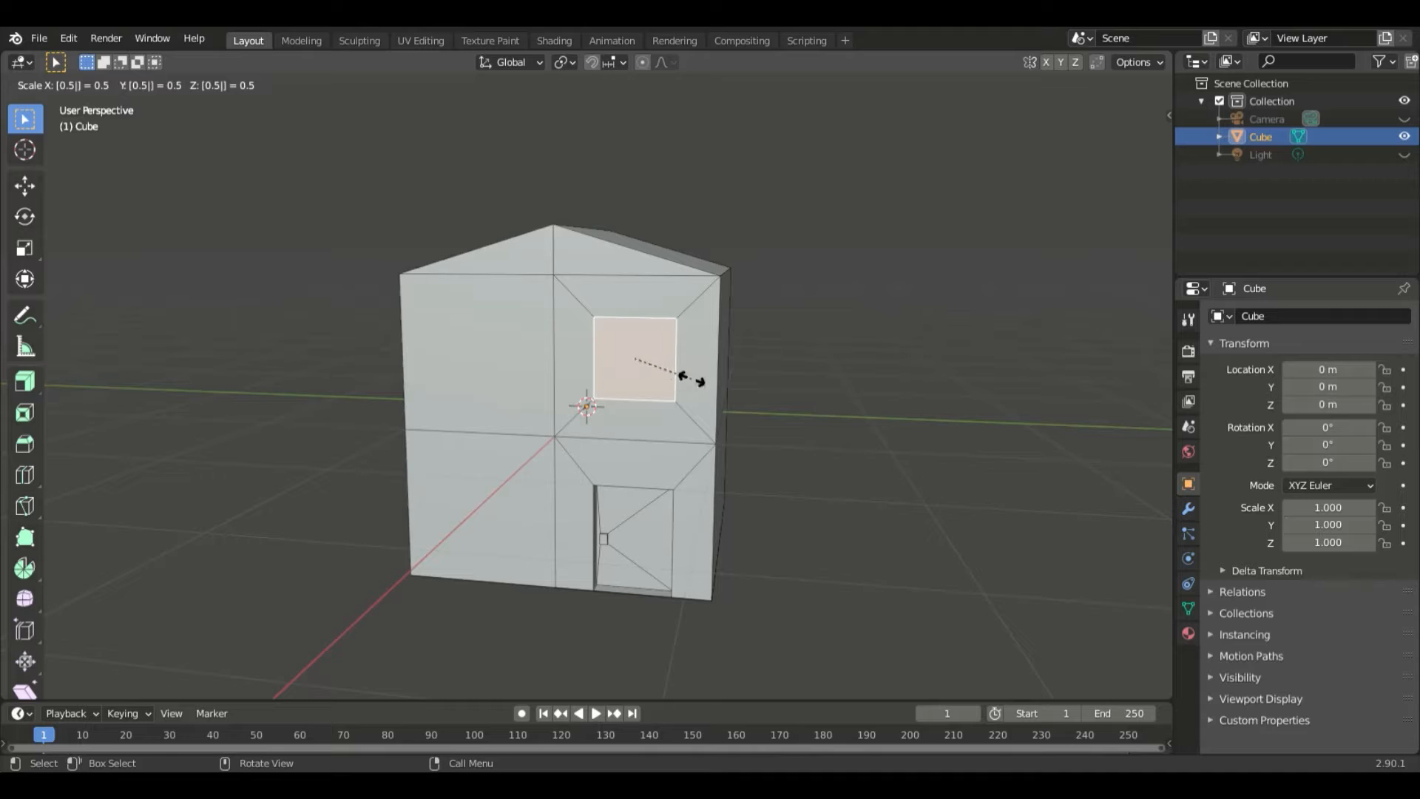
pyautogui.press('Return')
pyautogui.click(192, 605)
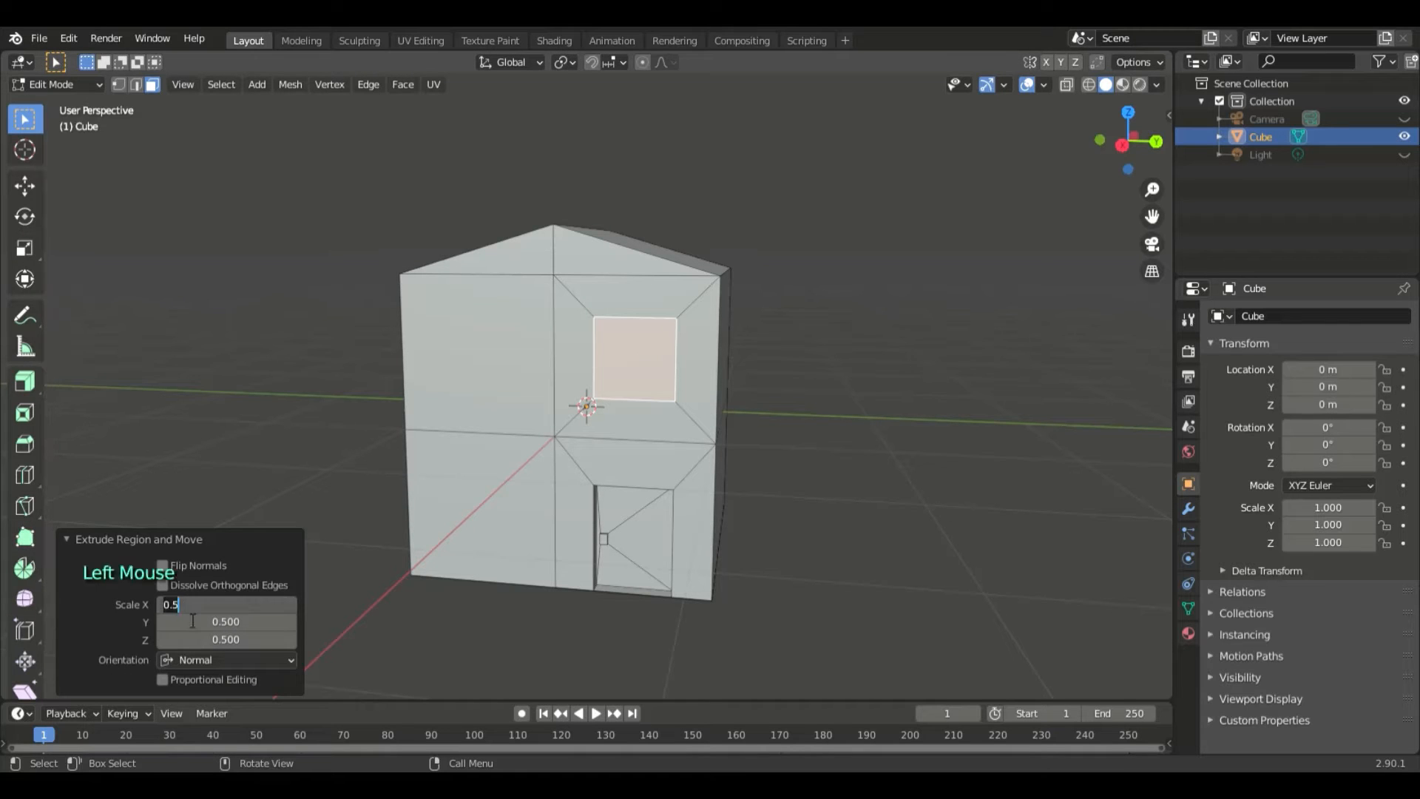
pyautogui.press('Return')
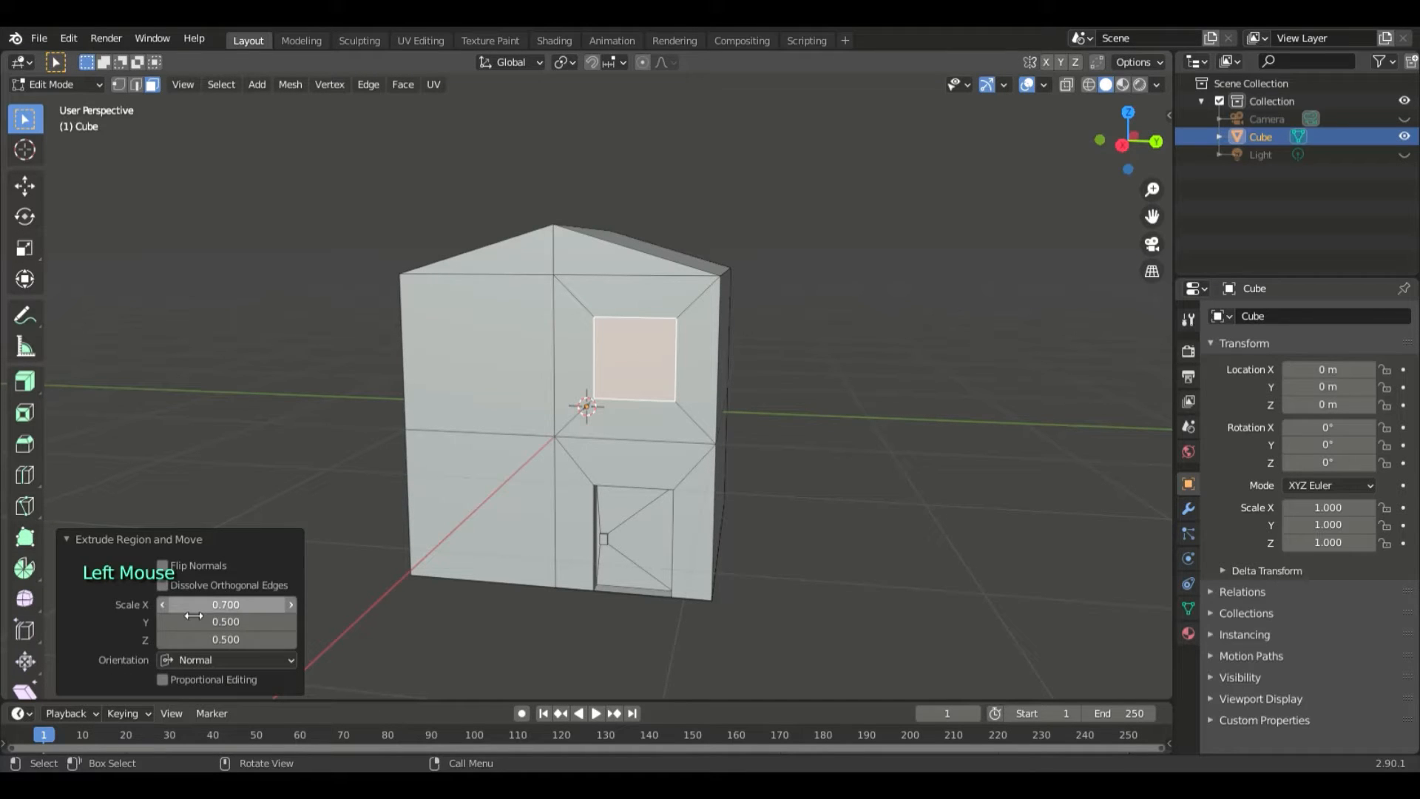
pyautogui.click(198, 639)
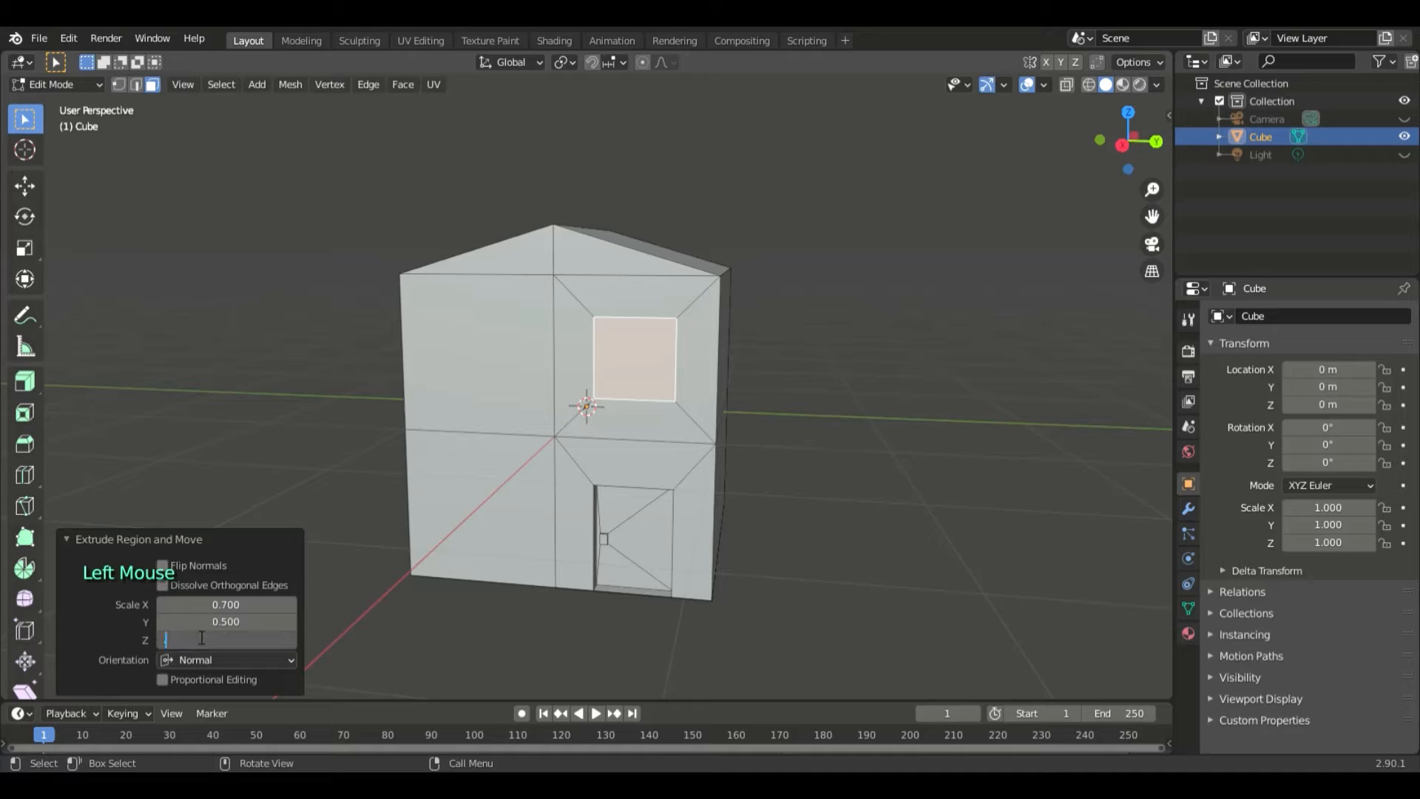
pyautogui.press('Return')
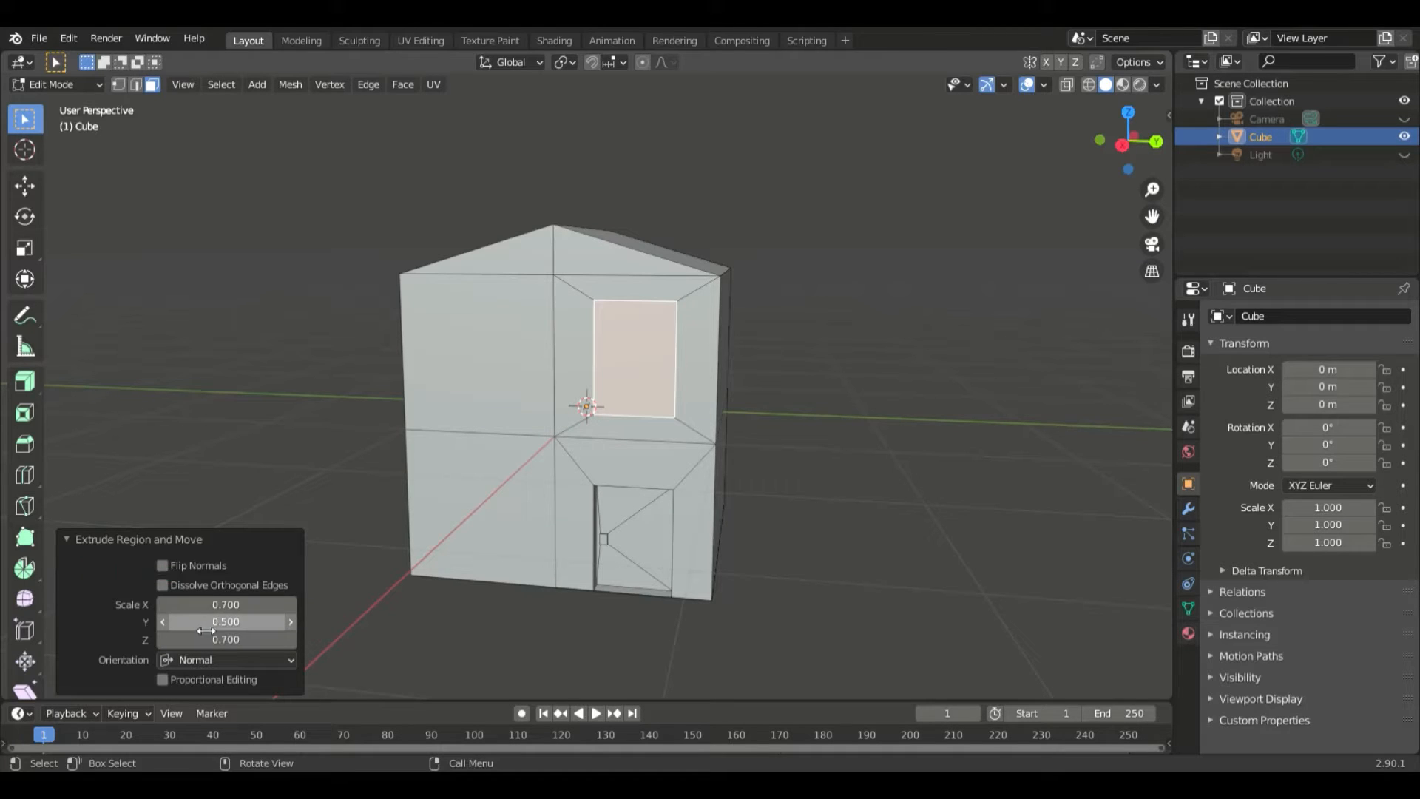
pyautogui.click(205, 626)
pyautogui.press('Return')
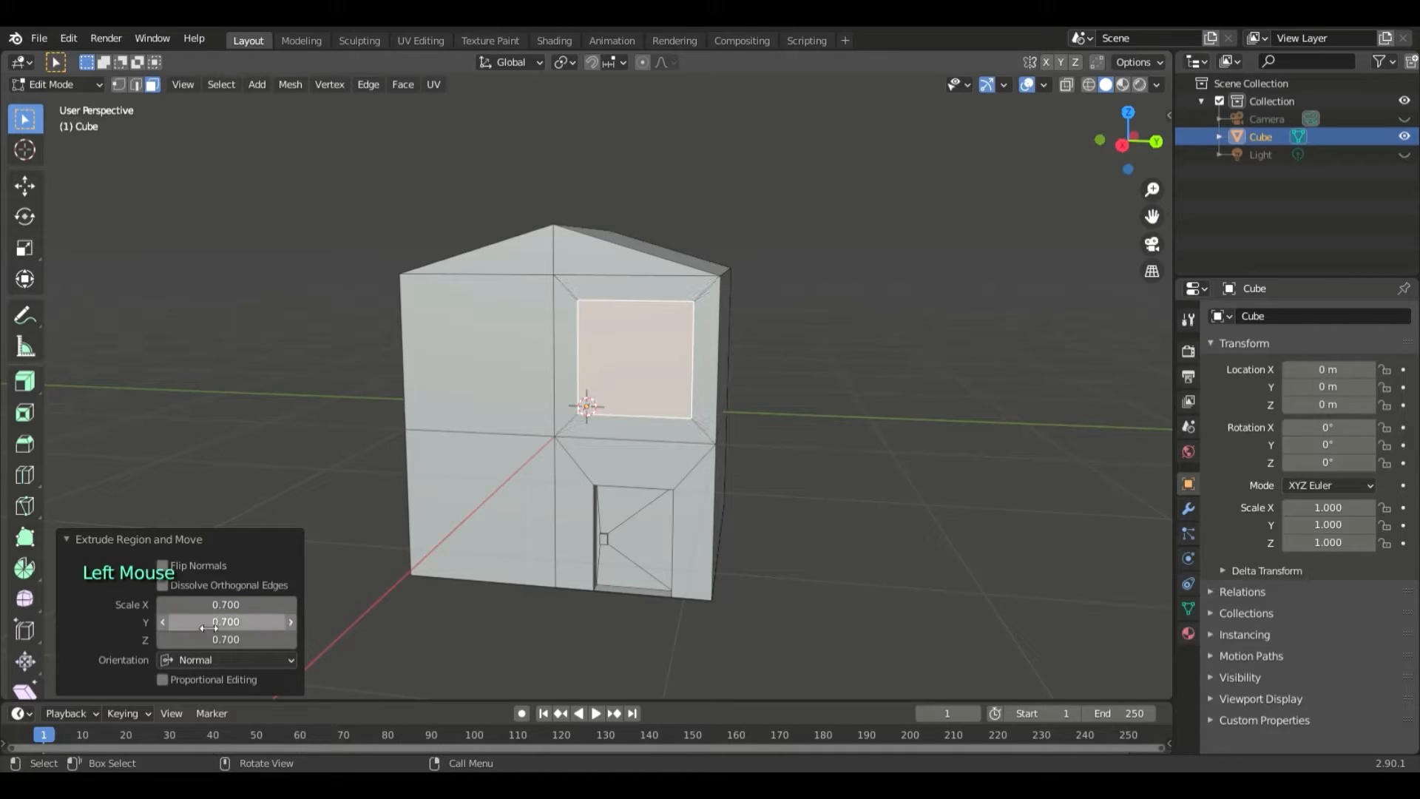
# - Set the X, Y and Z scale of the extruded window face above the door to 0.6
pyautogui.click(227, 608)
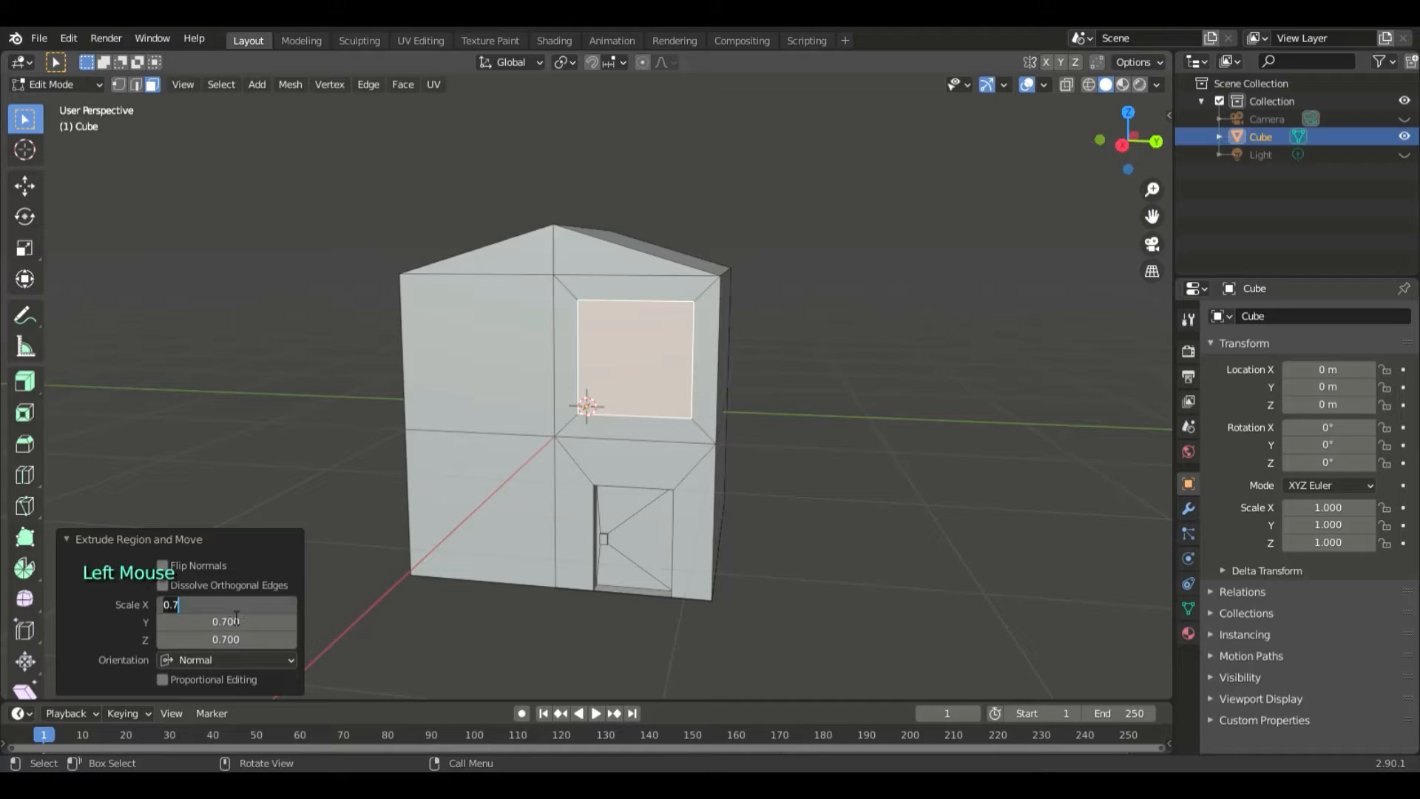
pyautogui.write('.6')
pyautogui.press('Return')
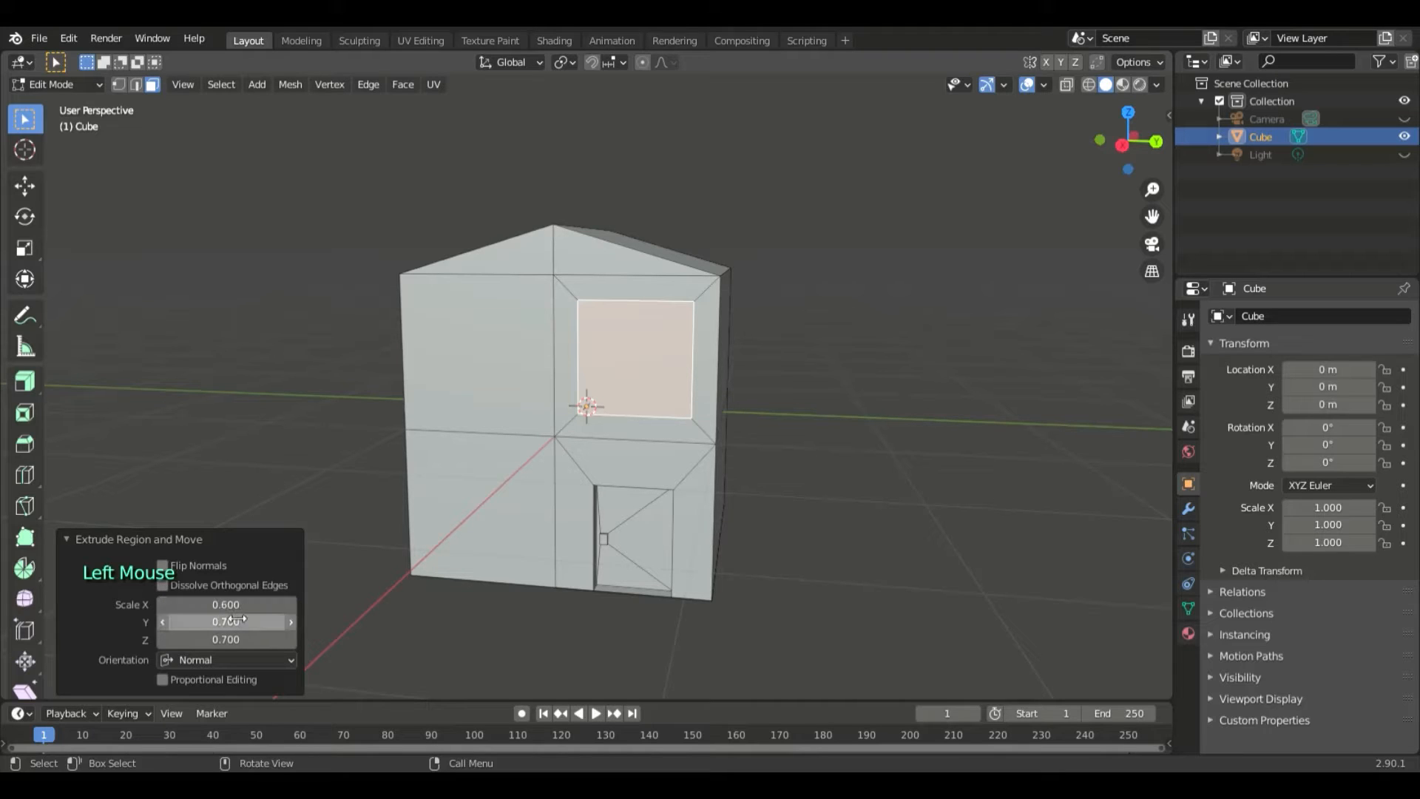
pyautogui.doubleClick(237, 622)
pyautogui.write('.6')
pyautogui.press('Return')
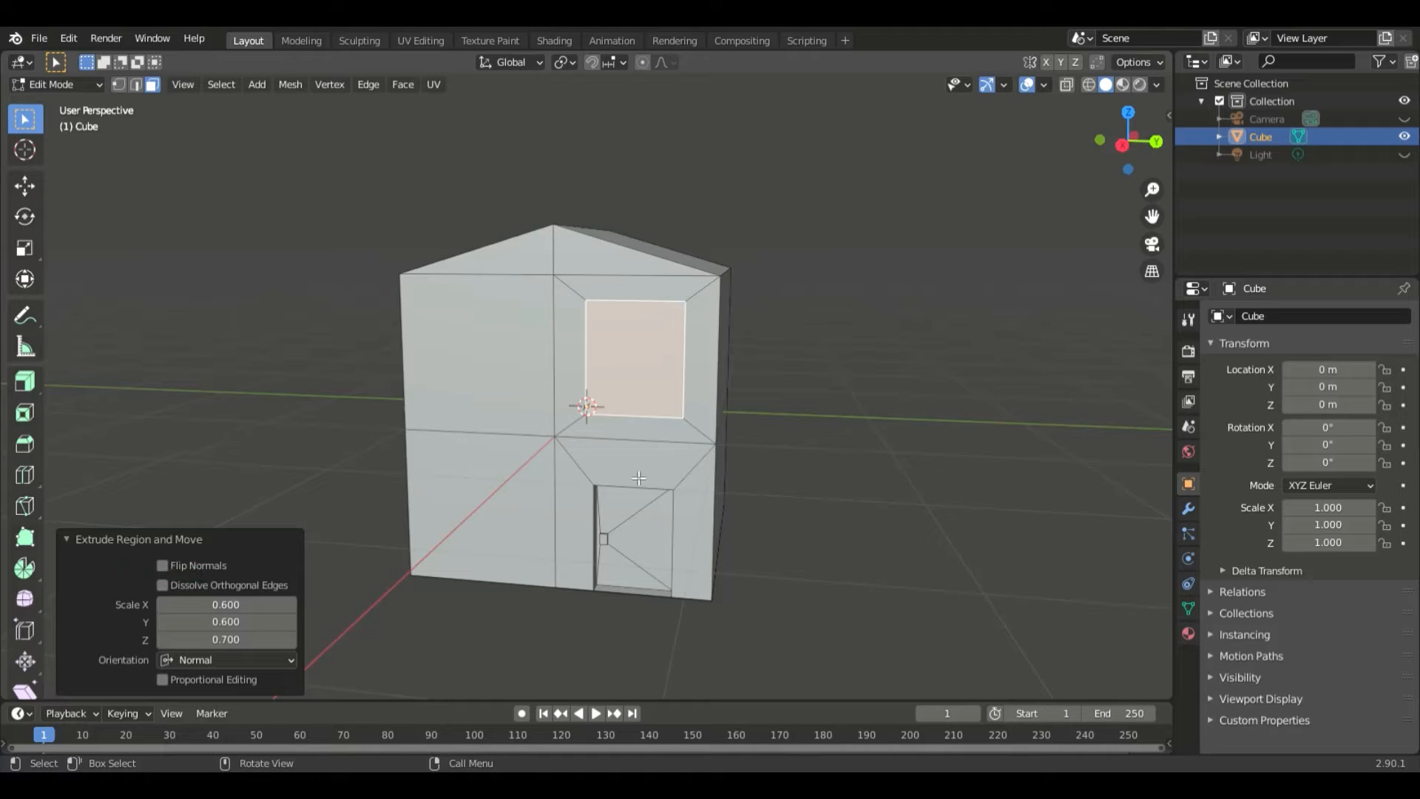
pyautogui.moveTo(945, 443); pyautogui.dragTo(687, 531, button='middle')
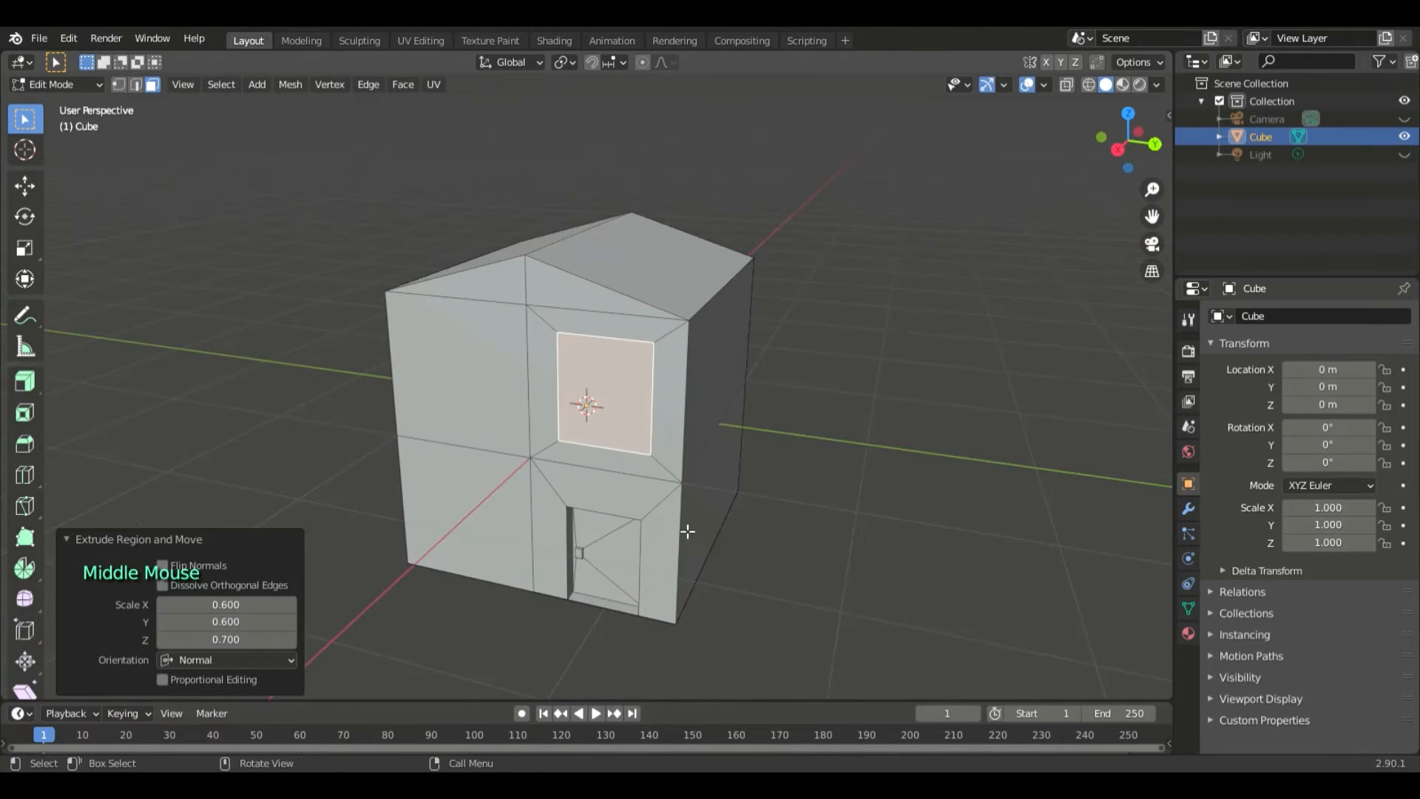
pyautogui.click(267, 640)
pyautogui.write('.6')
pyautogui.press('Return')
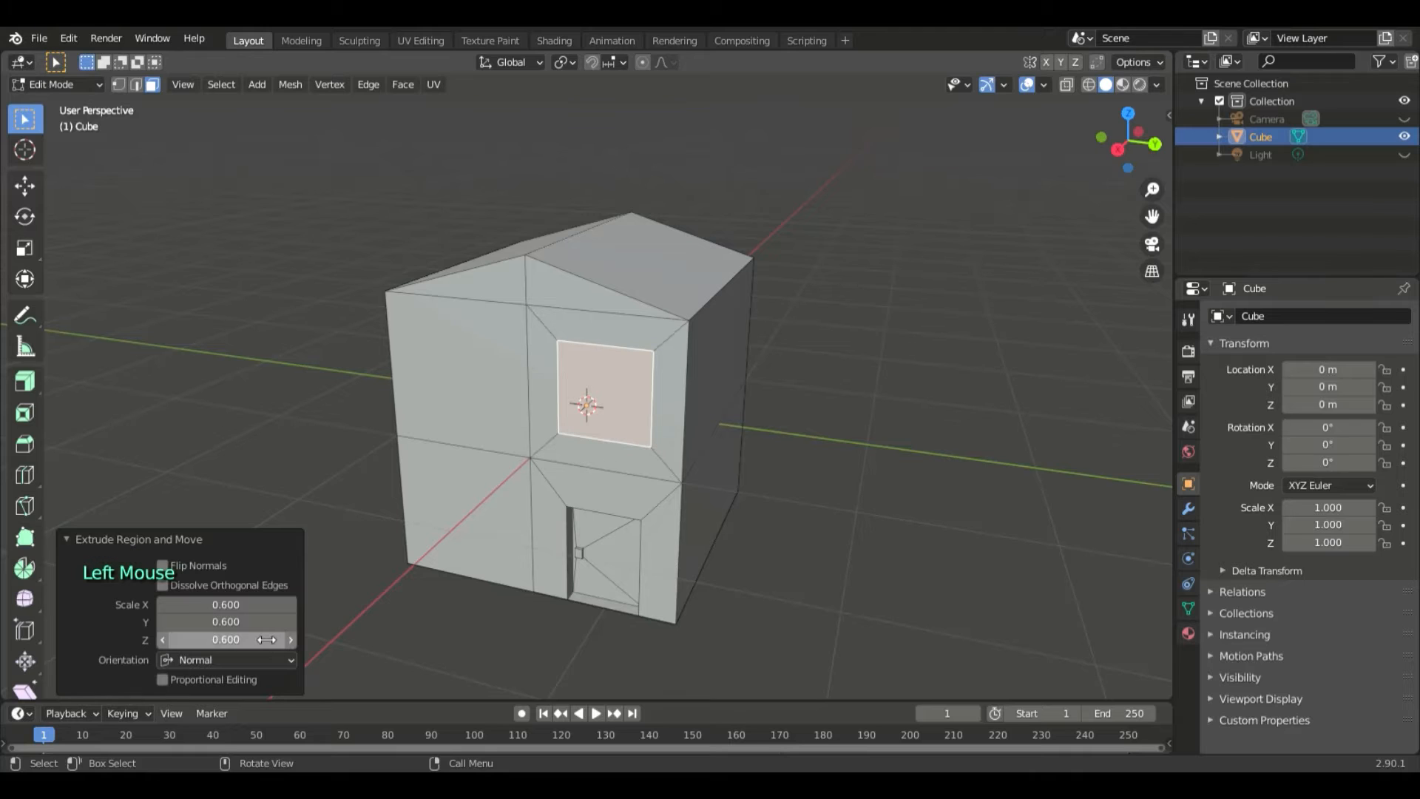
# - Extrude the other upper wall face, next to the first window outline, scaled to 0.6
pyautogui.moveTo(775, 498); pyautogui.dragTo(491, 422, button='middle')
pyautogui.click(514, 409)
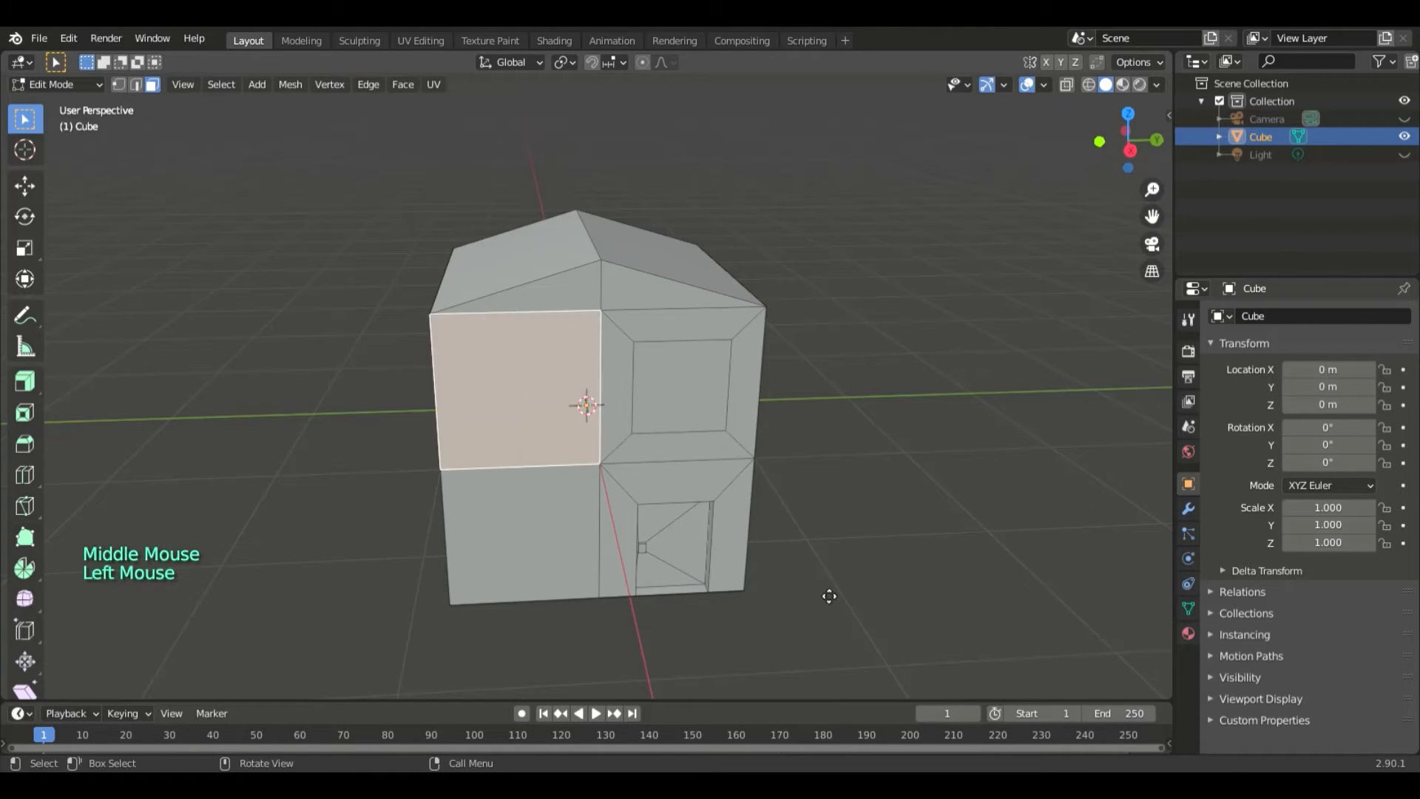
pyautogui.write('es')
pyautogui.write('.6')
pyautogui.press('Return')
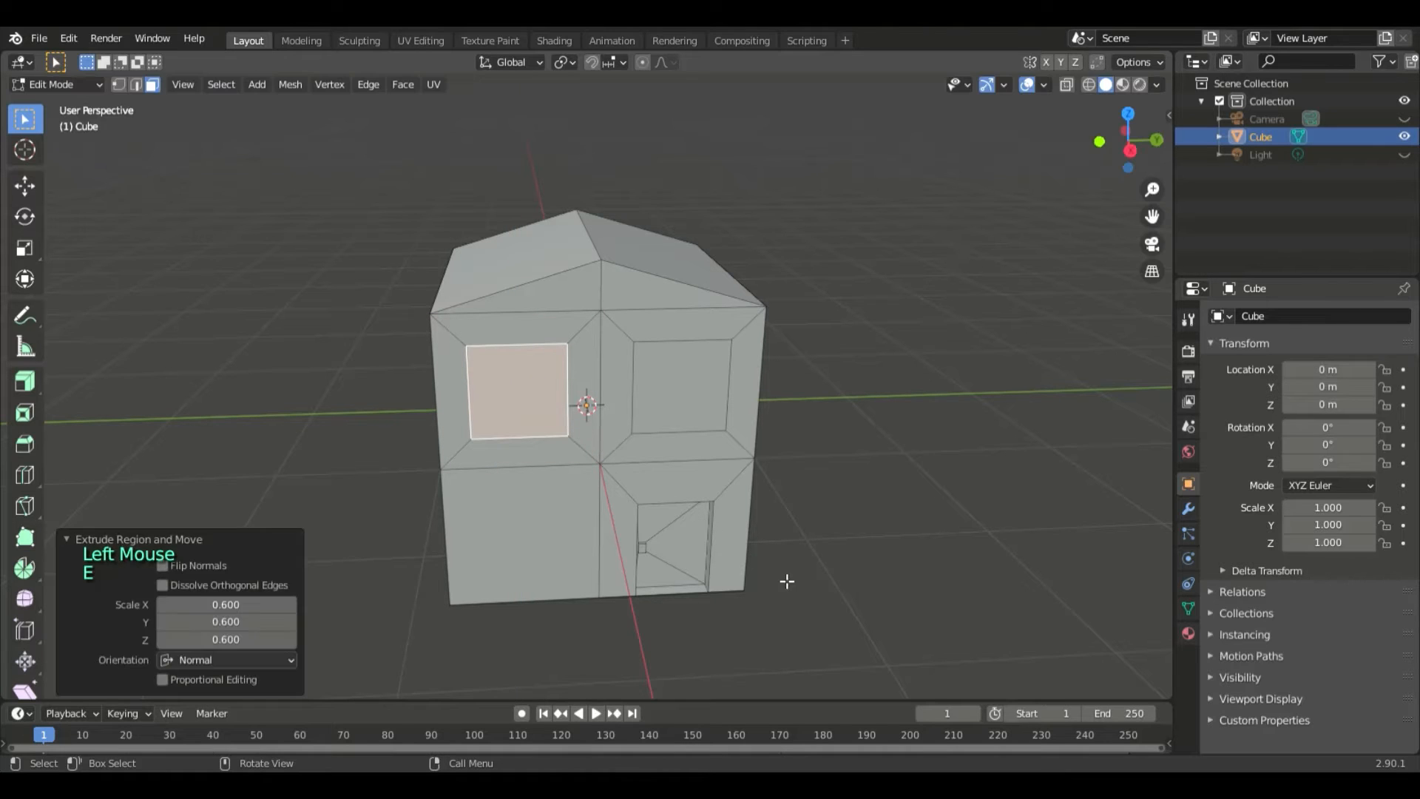
# - Extrude the lower wall face beside the door, scaled to 0.6
pyautogui.click(575, 548)
pyautogui.press('e')
pyautogui.write('s')
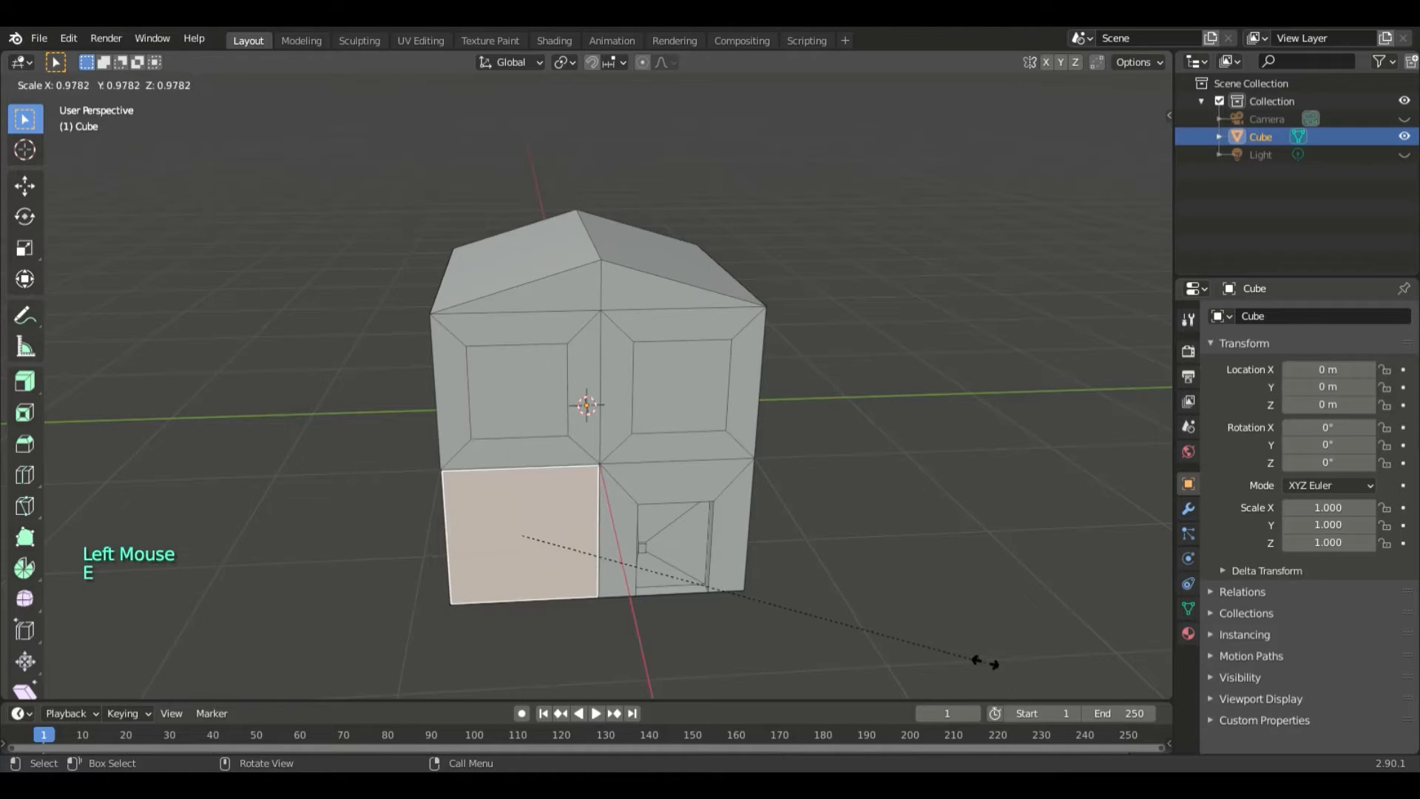
pyautogui.write('.6')
pyautogui.press('Return')
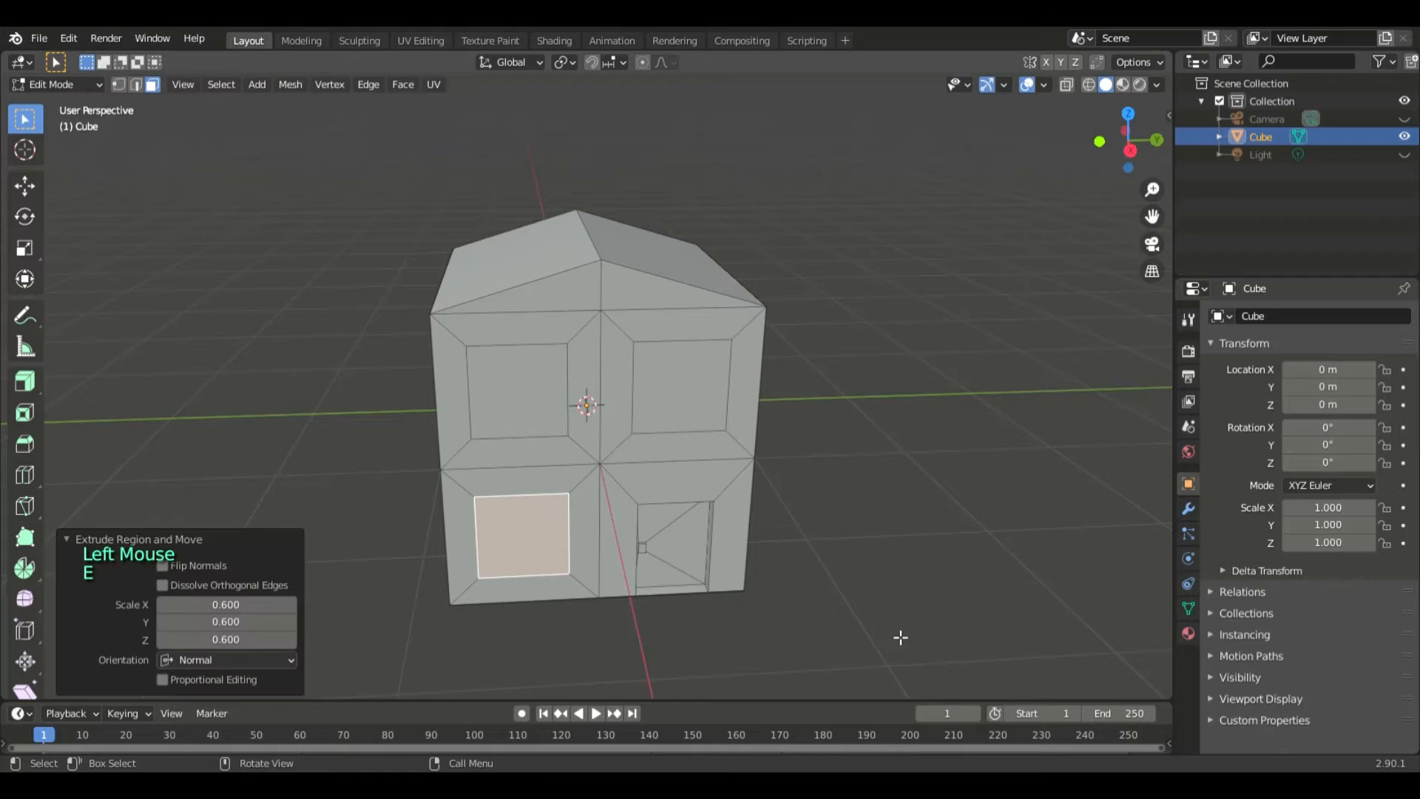
# - Select the three inner window faces together and extrude them -0.1 m into the wall
pyautogui.moveTo(886, 451); pyautogui.dragTo(818, 415, button='middle')
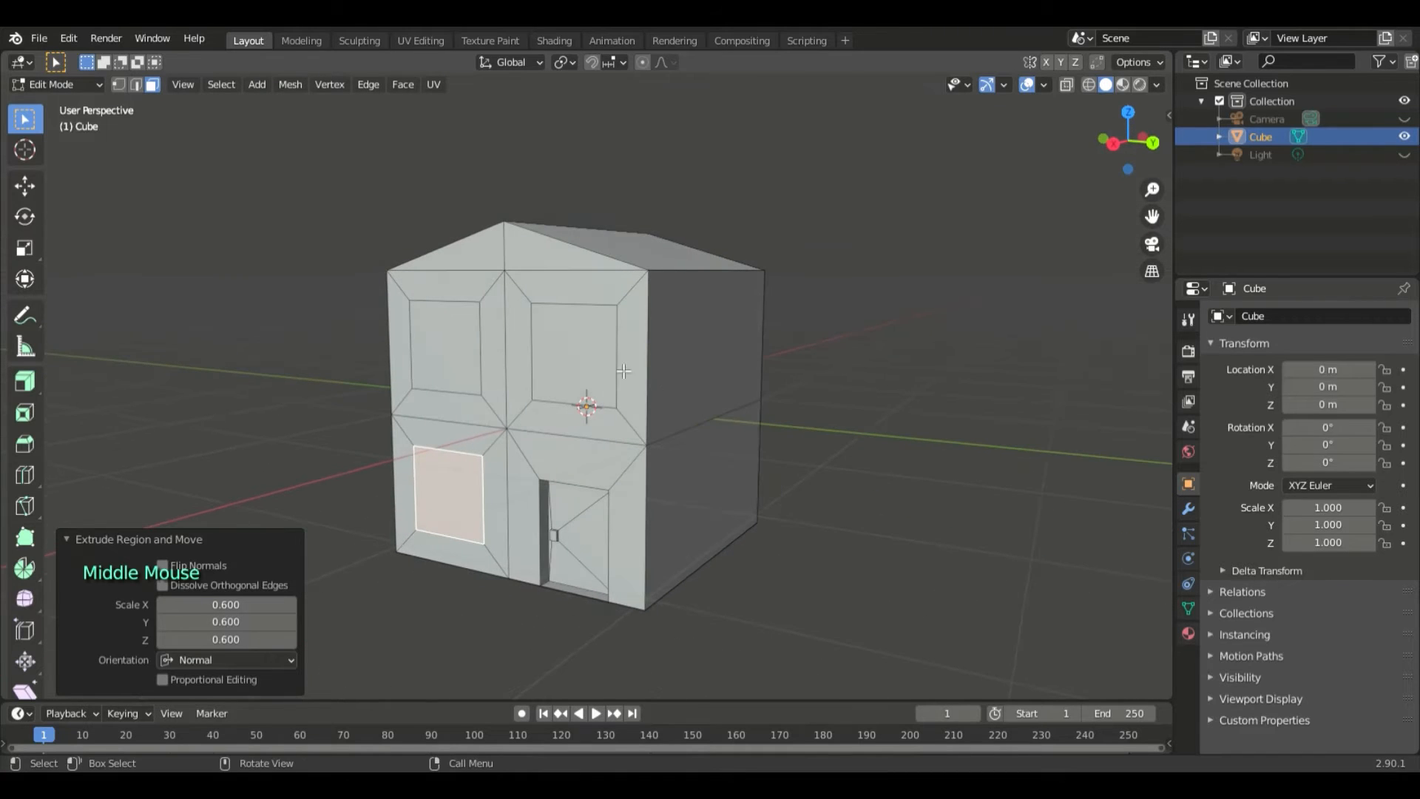
pyautogui.click(584, 366)
pyautogui.keyDown('shift'); pyautogui.click(472, 391); pyautogui.keyUp('shift')
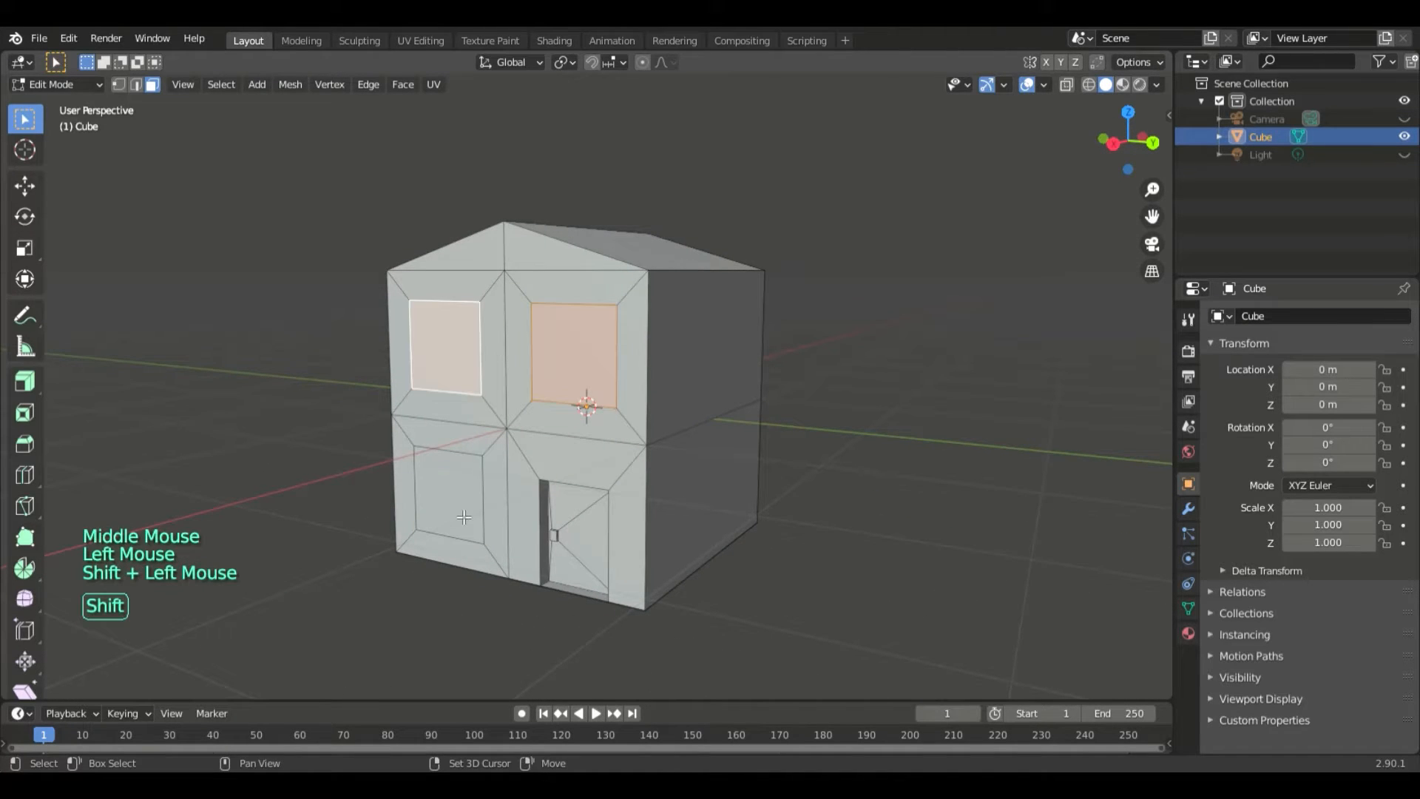
pyautogui.keyDown('shift'); pyautogui.click(463, 517); pyautogui.keyUp('shift')
pyautogui.write('e')
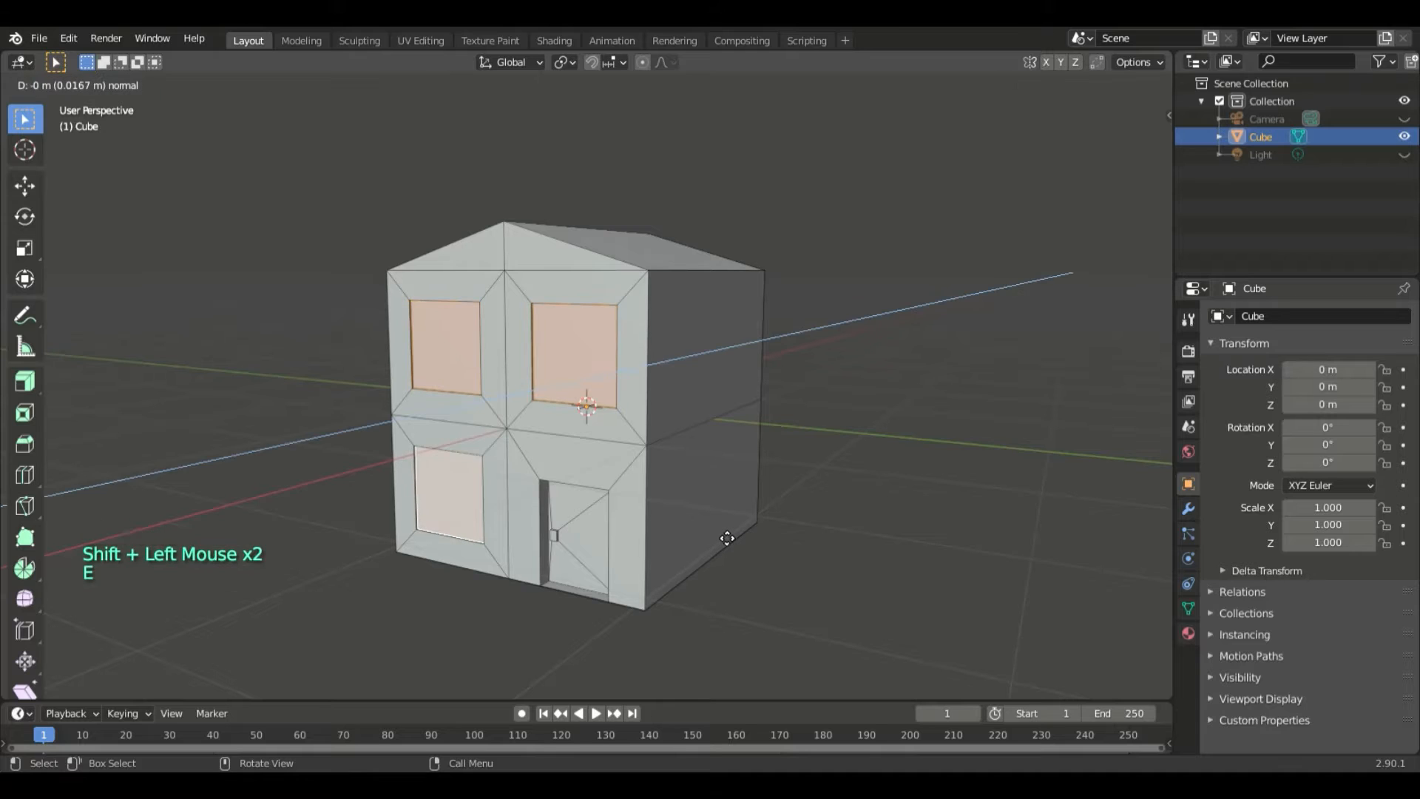
pyautogui.write('0.1')
pyautogui.write('-')
pyautogui.press('Return')
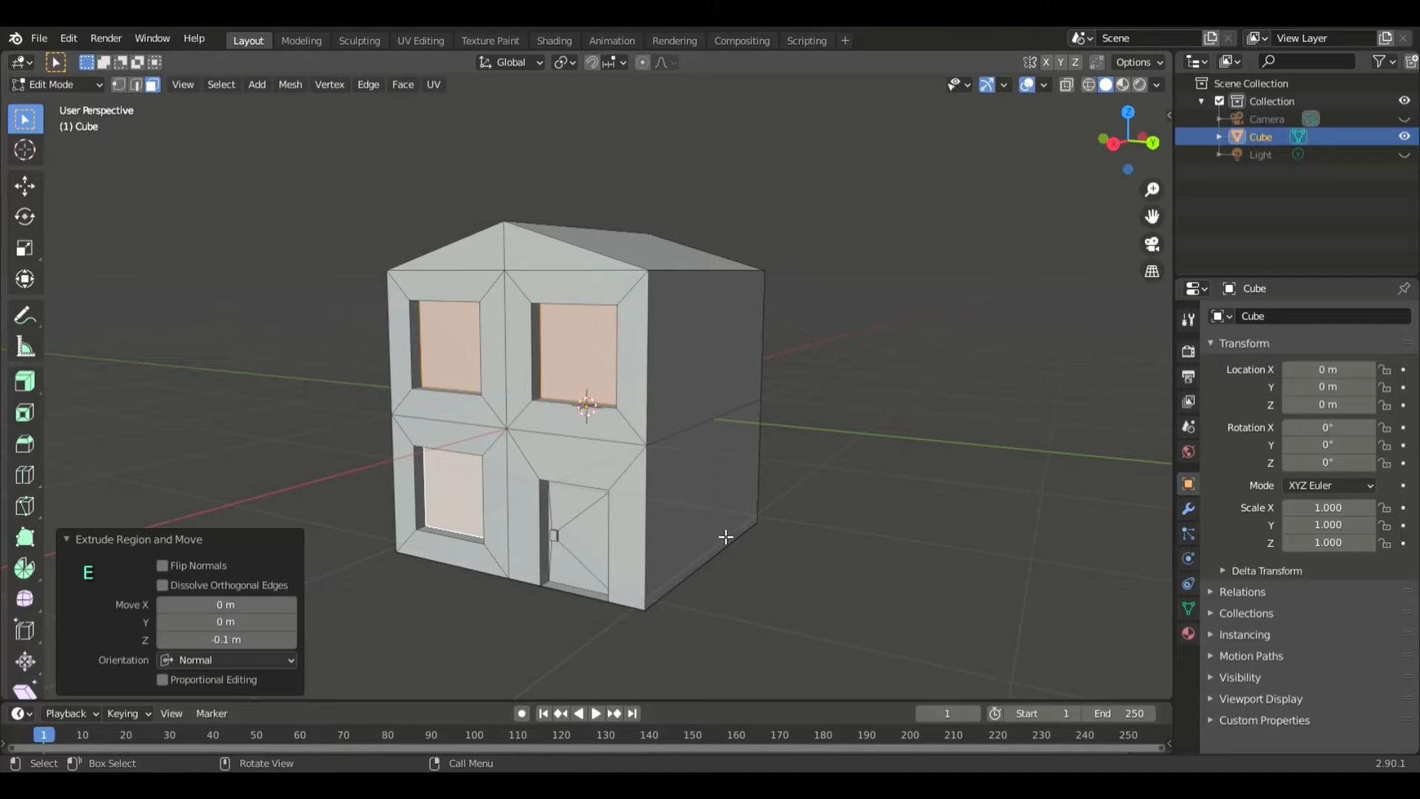
# - Extrude the bottom inner faces of all three window recesses upward by 0.03 m to form sills
pyautogui.moveTo(721, 532); pyautogui.dragTo(844, 576, button='middle')
pyautogui.scroll(3, 789, 613)
pyautogui.click(668, 466)
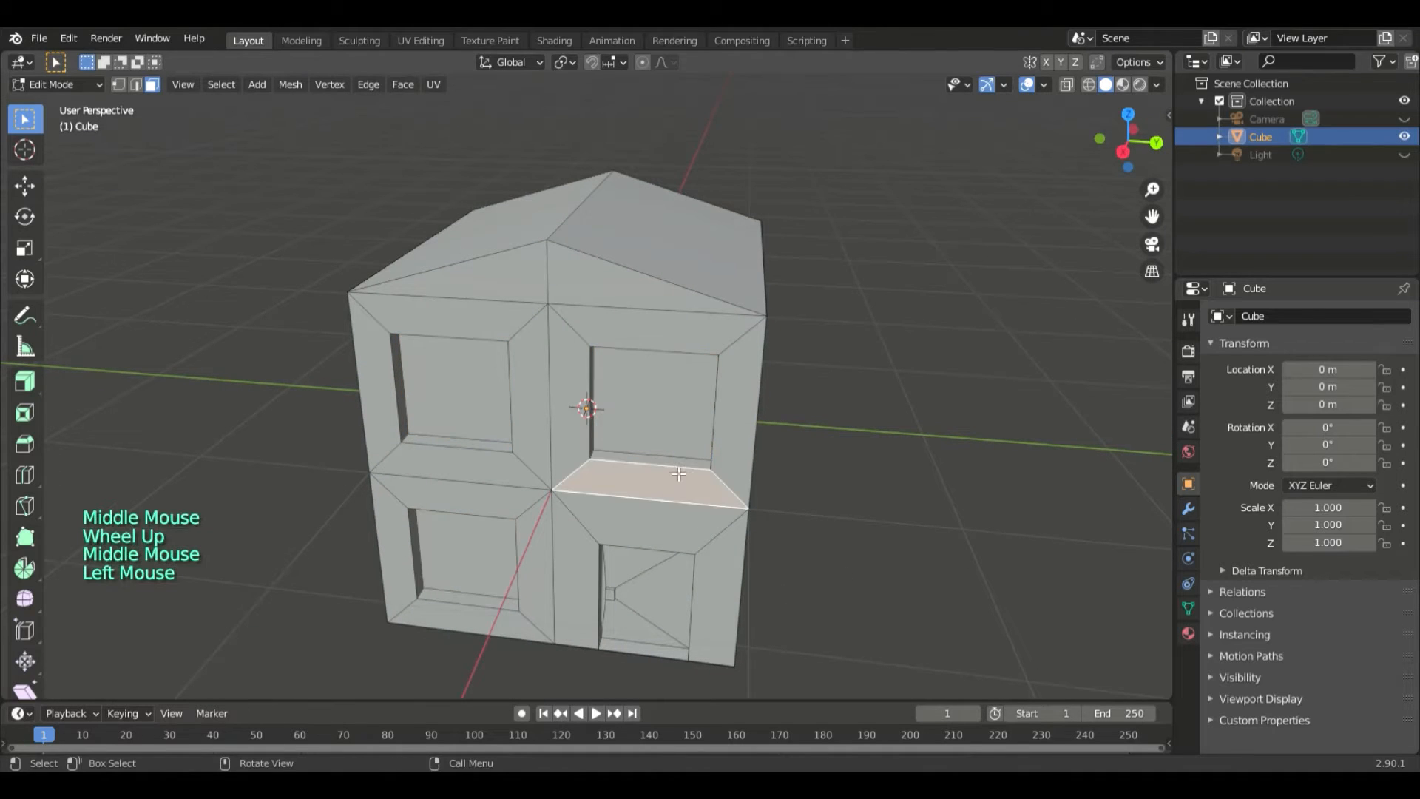
pyautogui.click(660, 462)
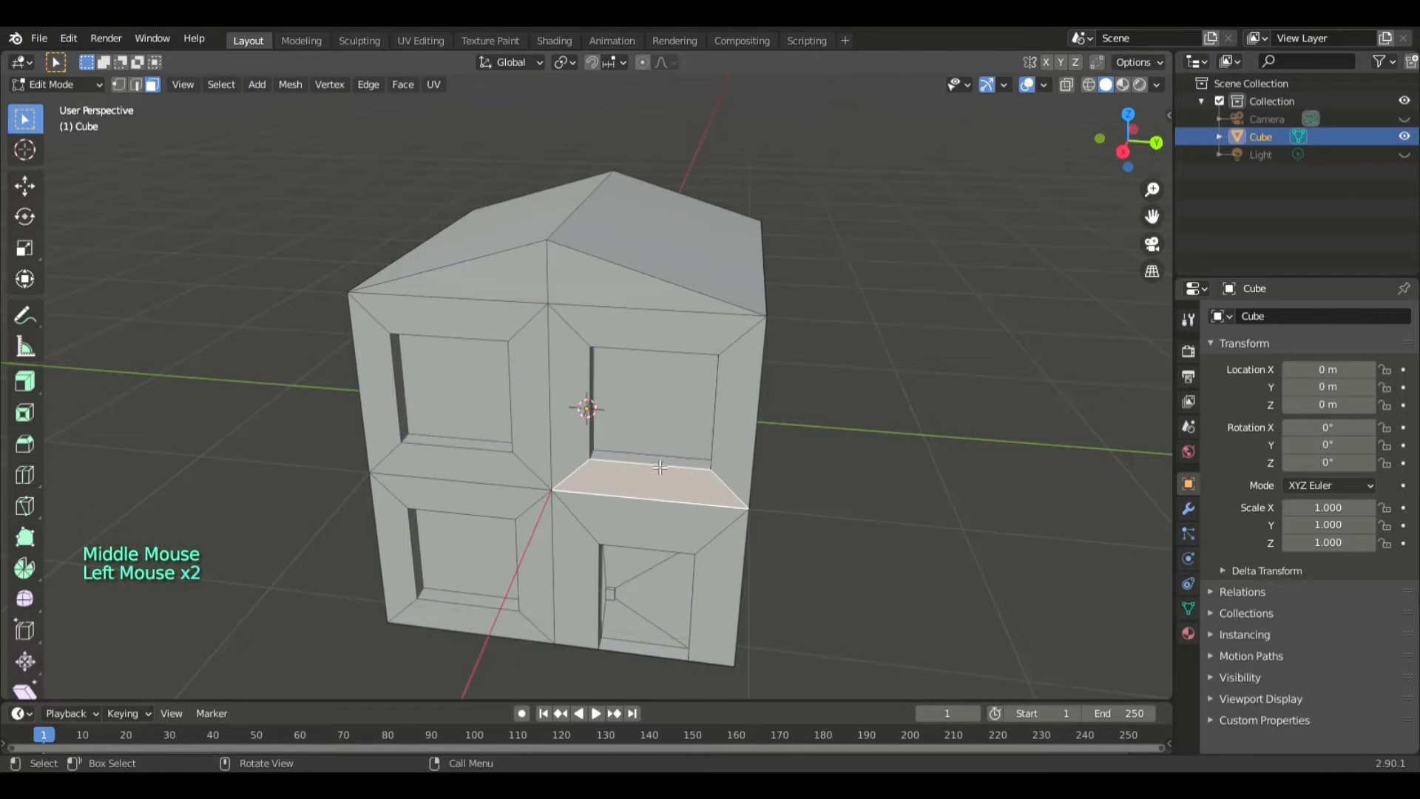
pyautogui.keyDown('shift'); pyautogui.click(455, 444); pyautogui.keyUp('shift')
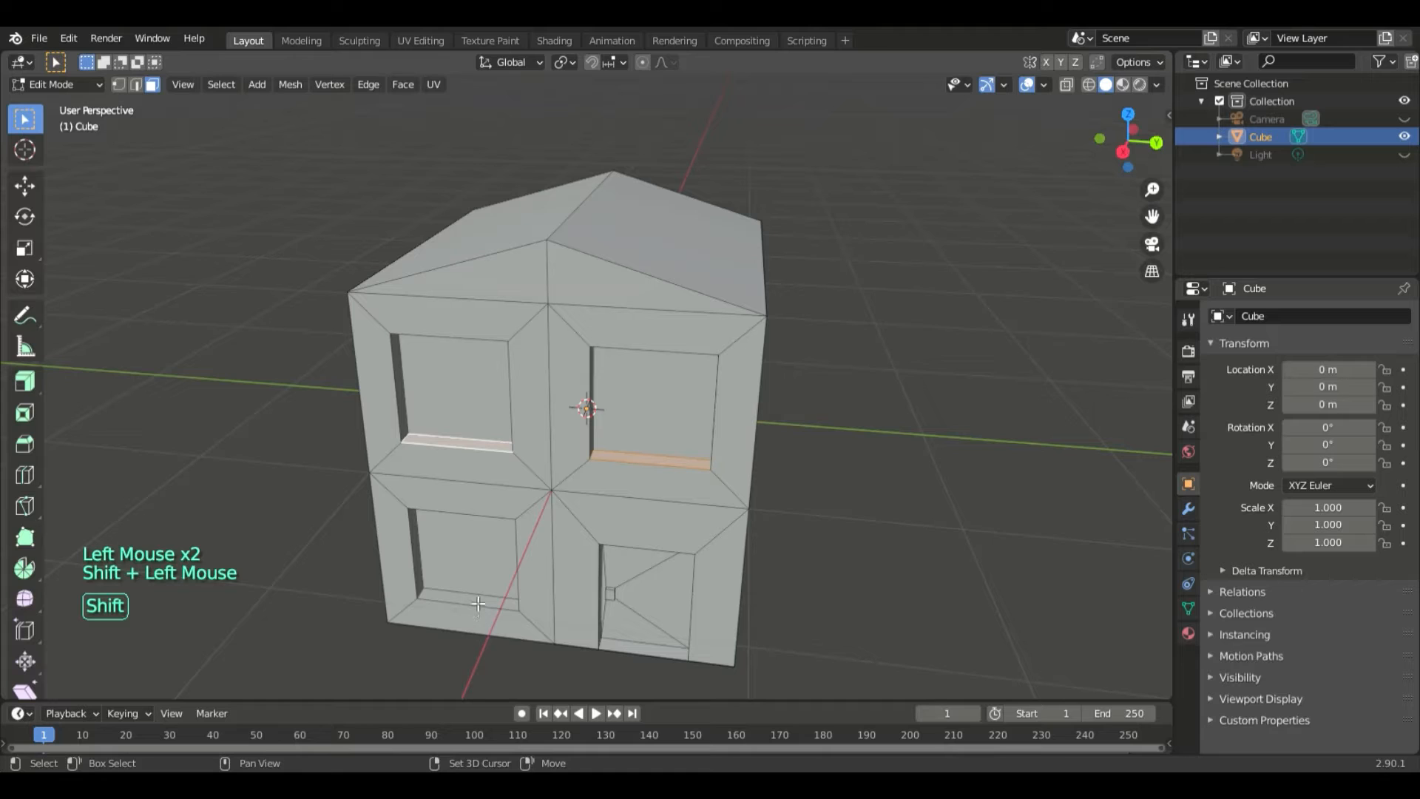
pyautogui.keyDown('shift'); pyautogui.click(478, 603); pyautogui.keyUp('shift')
pyautogui.moveTo(844, 576); pyautogui.dragTo(850, 567, button='middle')
pyautogui.press('e')
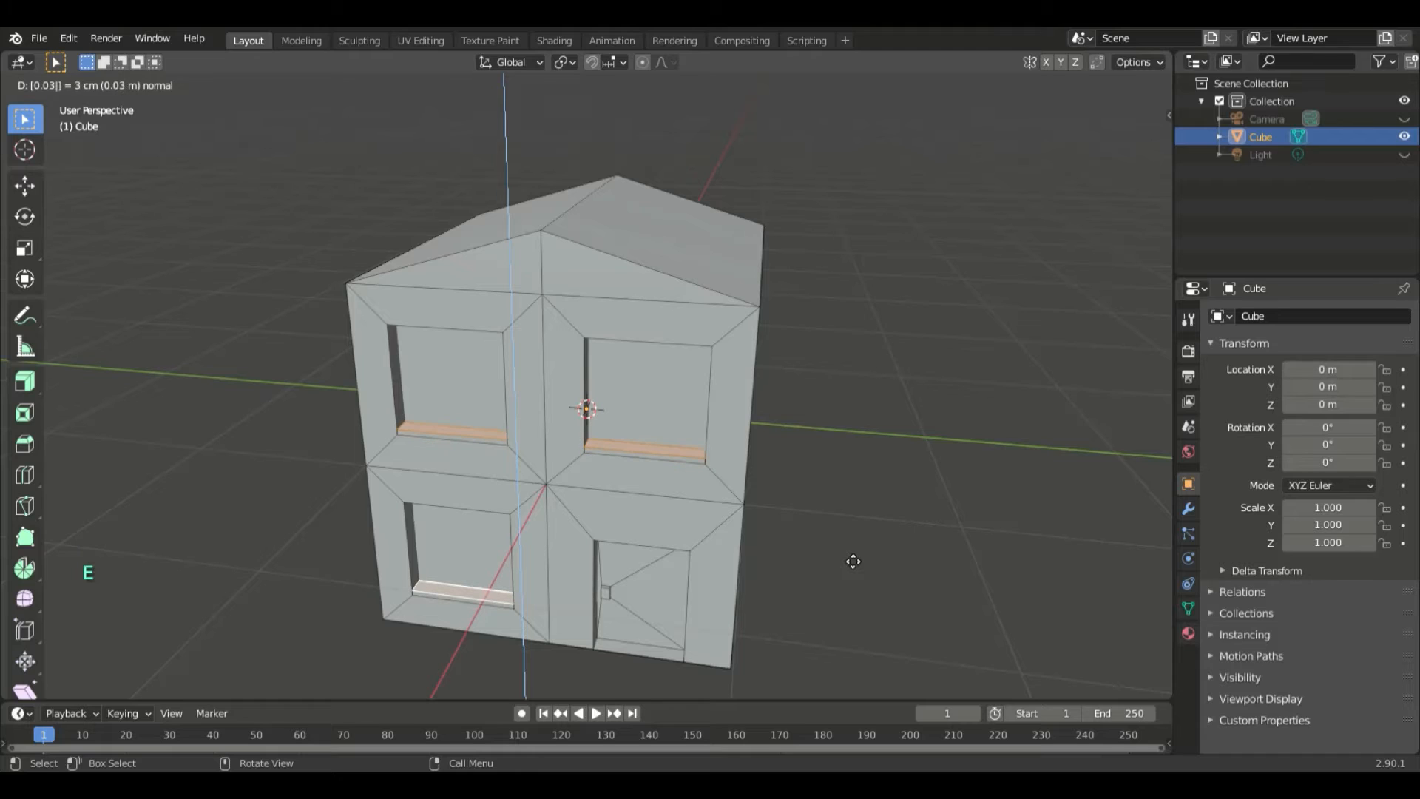
pyautogui.click(853, 561)
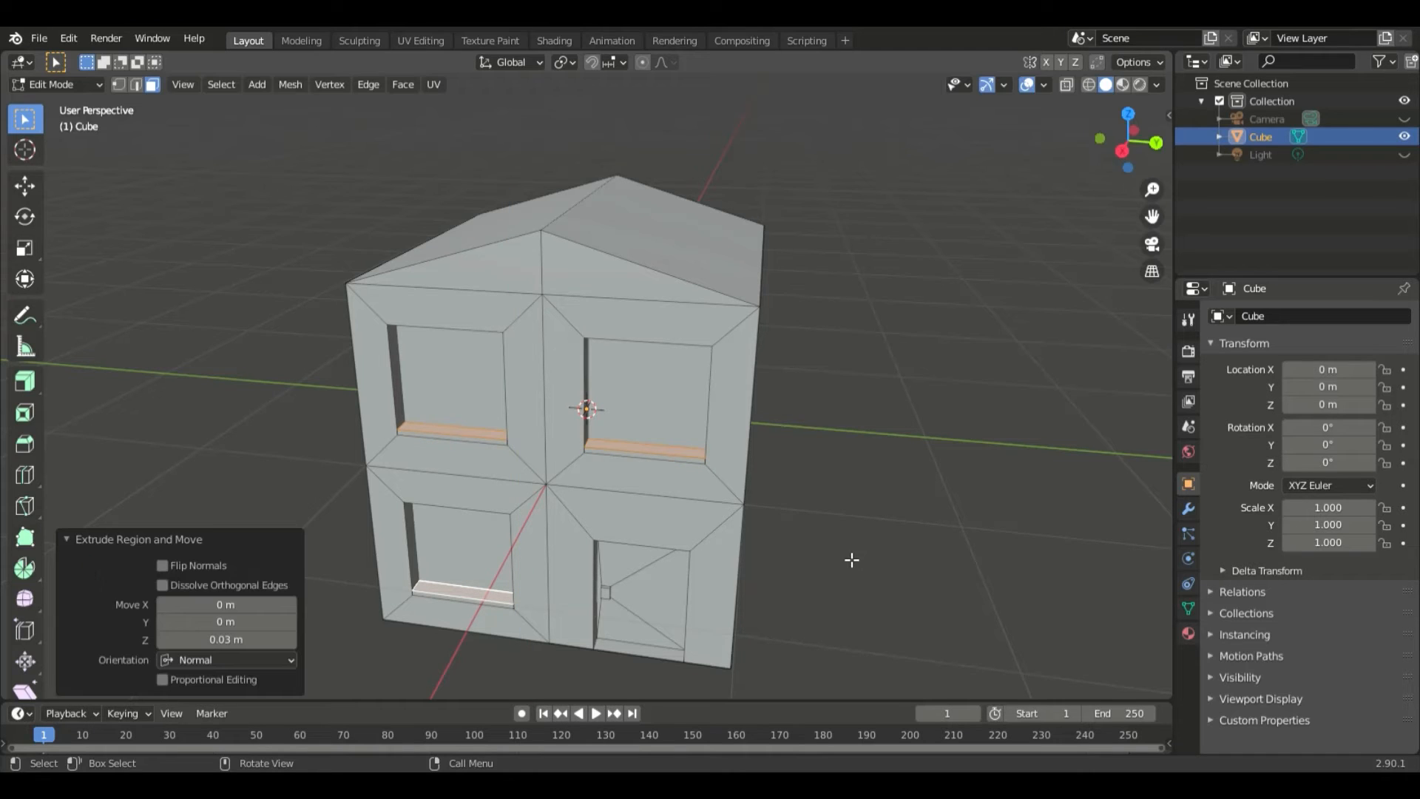
# - Select the narrow front faces of the three window sills and extrude them 0.05 m out from the wall
pyautogui.click(697, 464)
pyautogui.keyDown('shift'); pyautogui.click(485, 448); pyautogui.keyUp('shift')
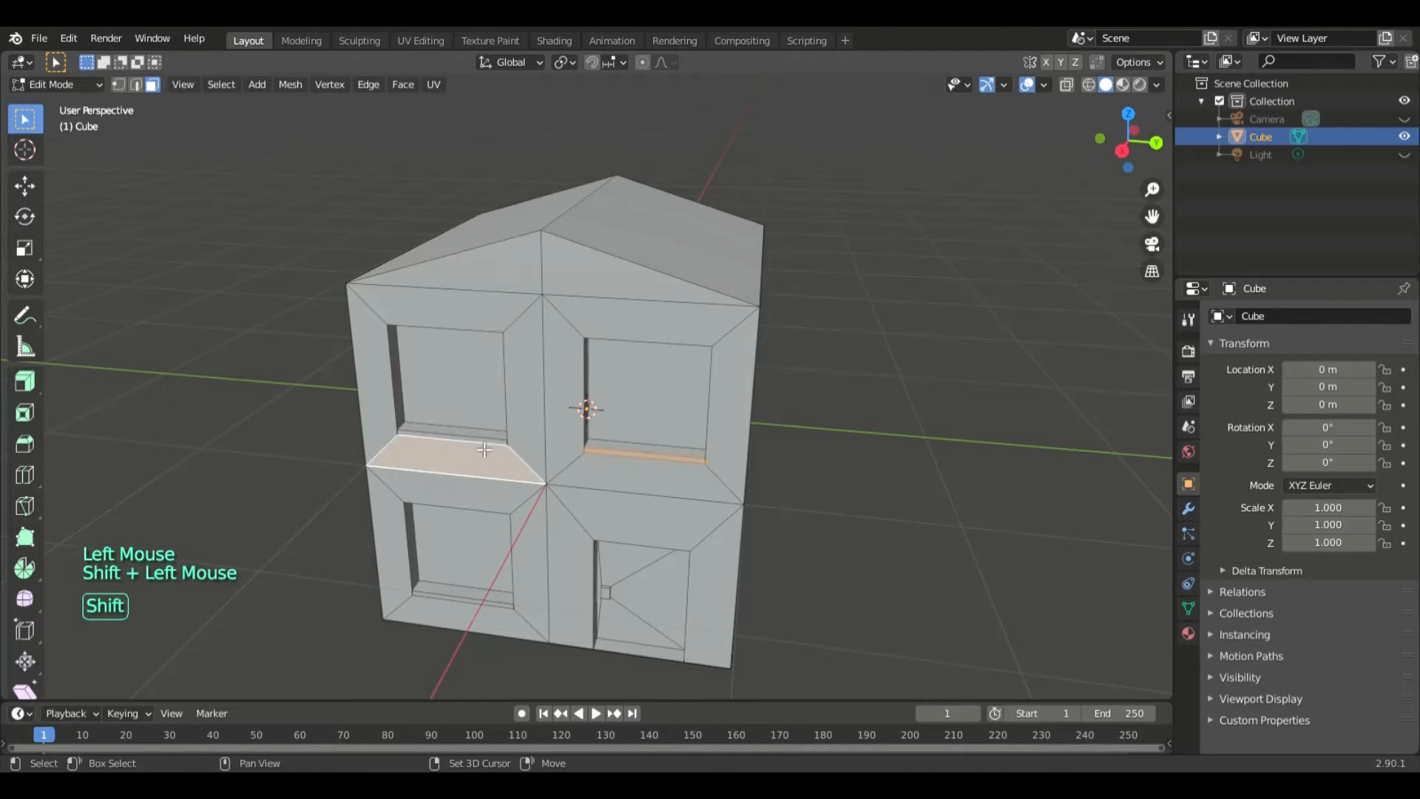
pyautogui.keyDown('shift'); pyautogui.click(486, 451); pyautogui.keyUp('shift')
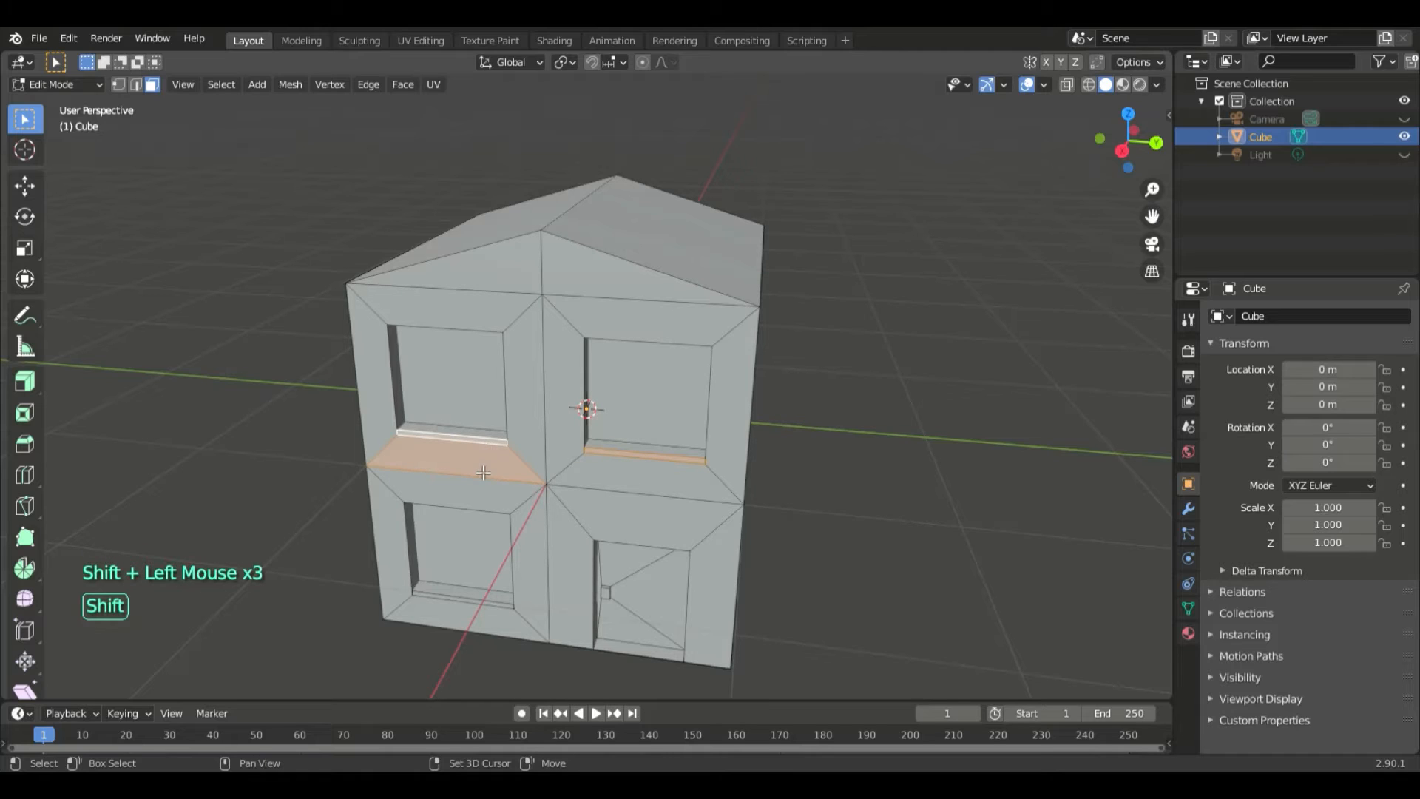
pyautogui.keyDown('shift'); pyautogui.click(484, 472); pyautogui.keyUp('shift')
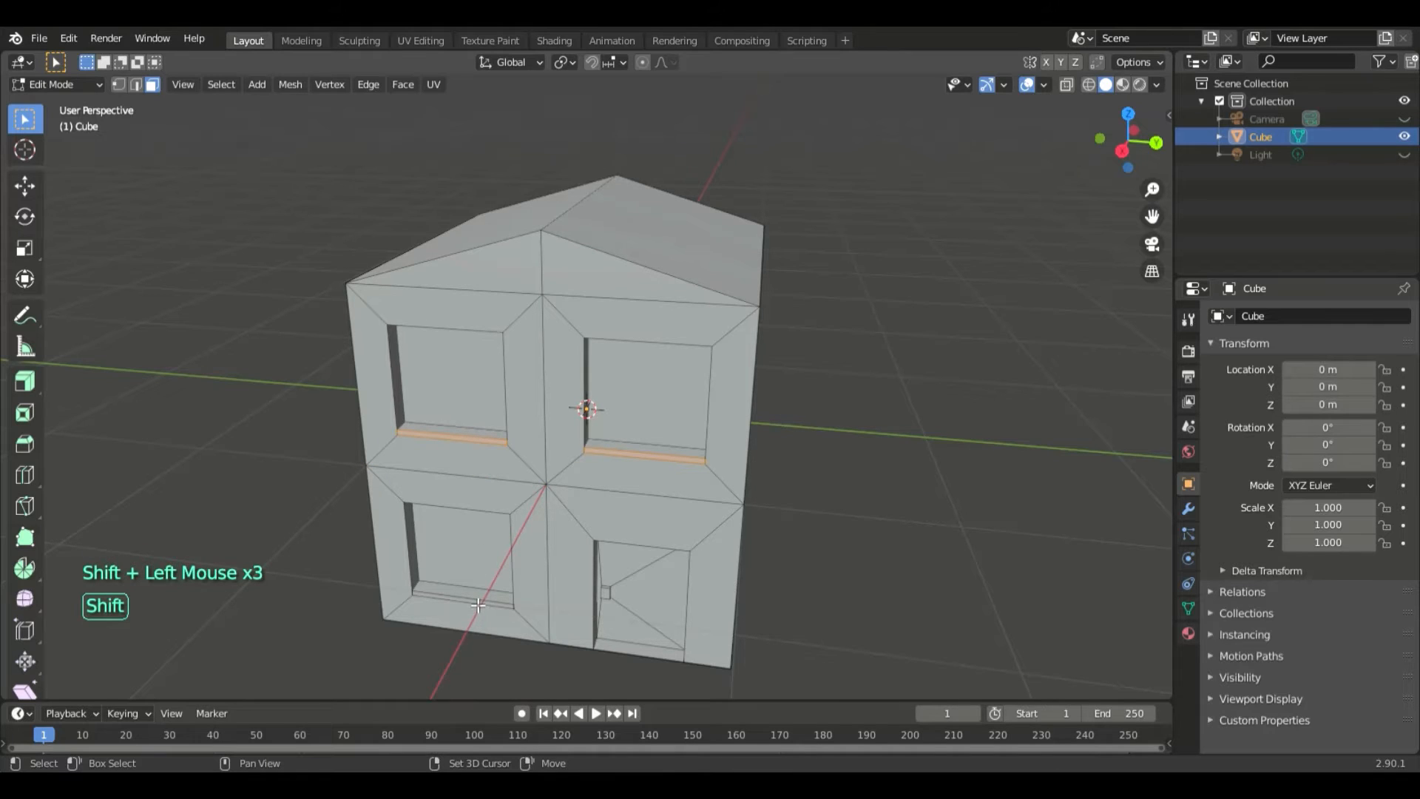
pyautogui.keyDown('shift'); pyautogui.click(478, 605); pyautogui.keyUp('shift')
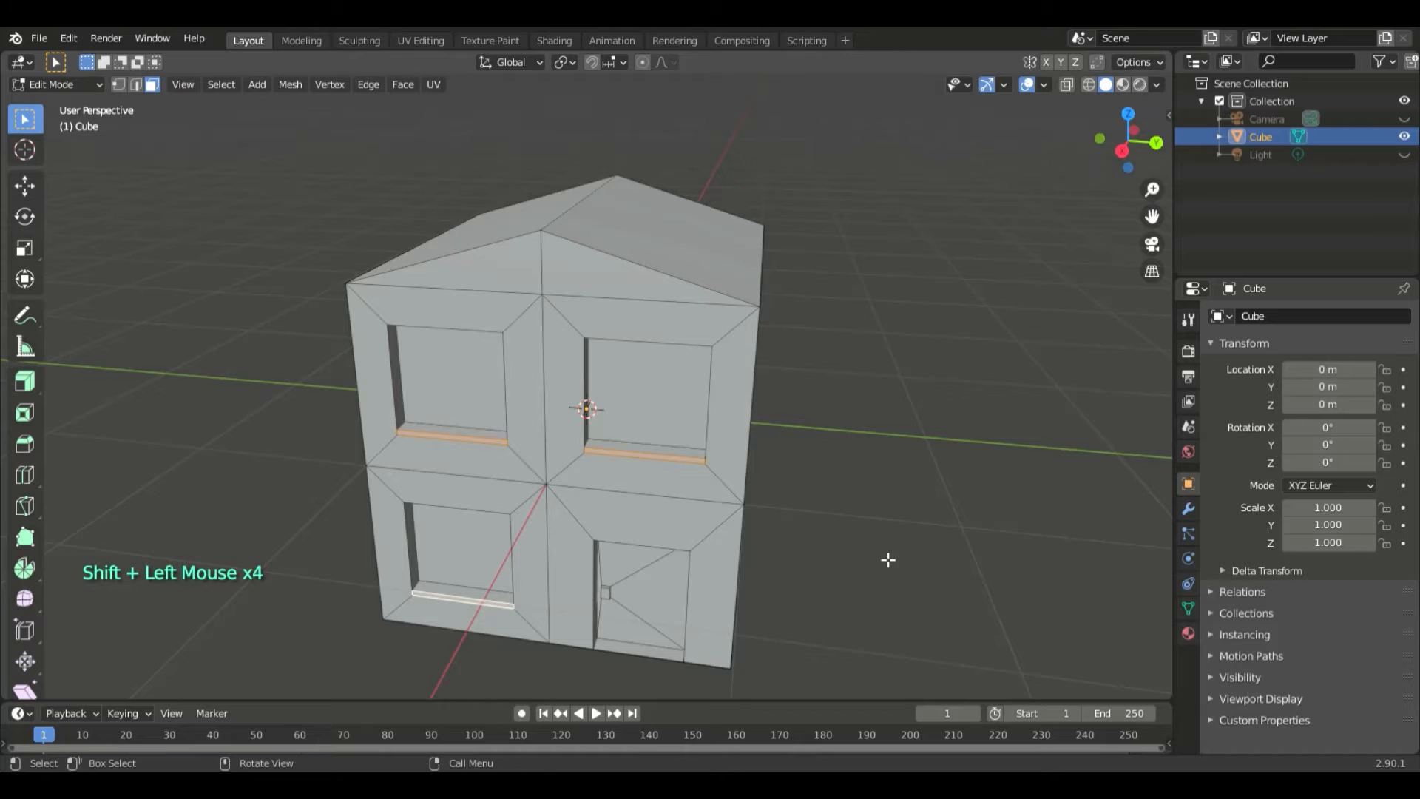
pyautogui.write('e')
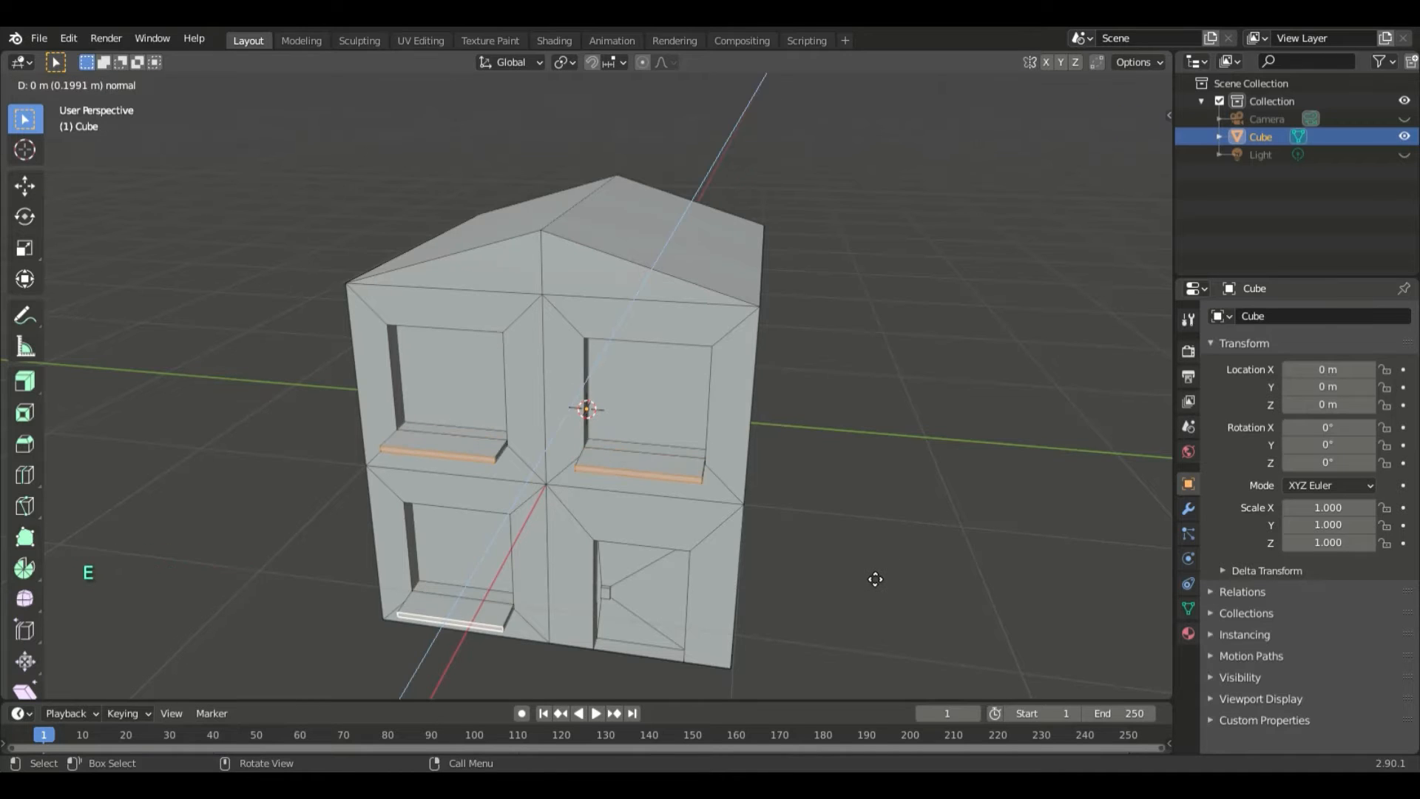
pyautogui.write('0.05')
pyautogui.press('Return')
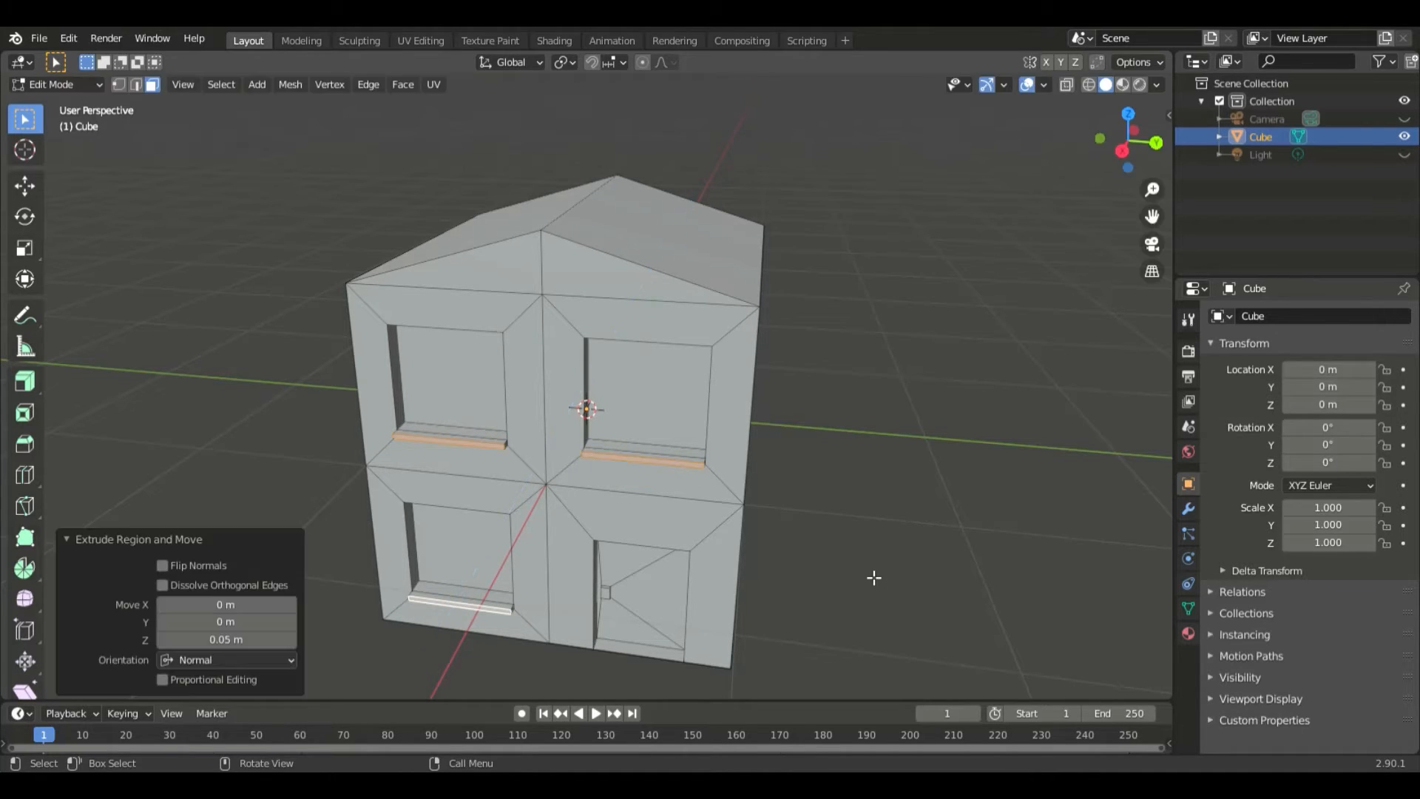
pyautogui.moveTo(849, 597); pyautogui.dragTo(840, 517, button='middle')
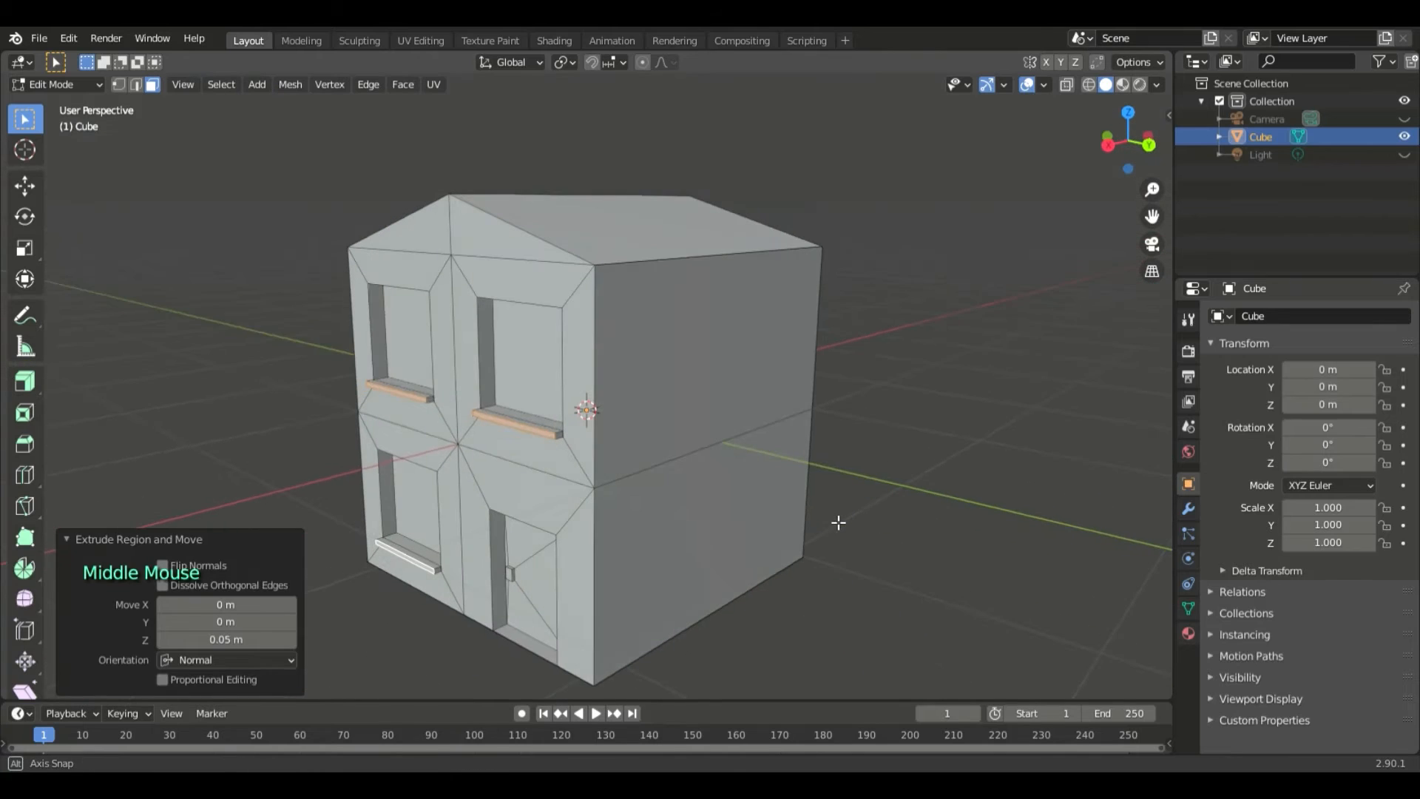
pyautogui.scroll(2, 541, 433)
pyautogui.moveTo(541, 432); pyautogui.dragTo(567, 432, button='middle')
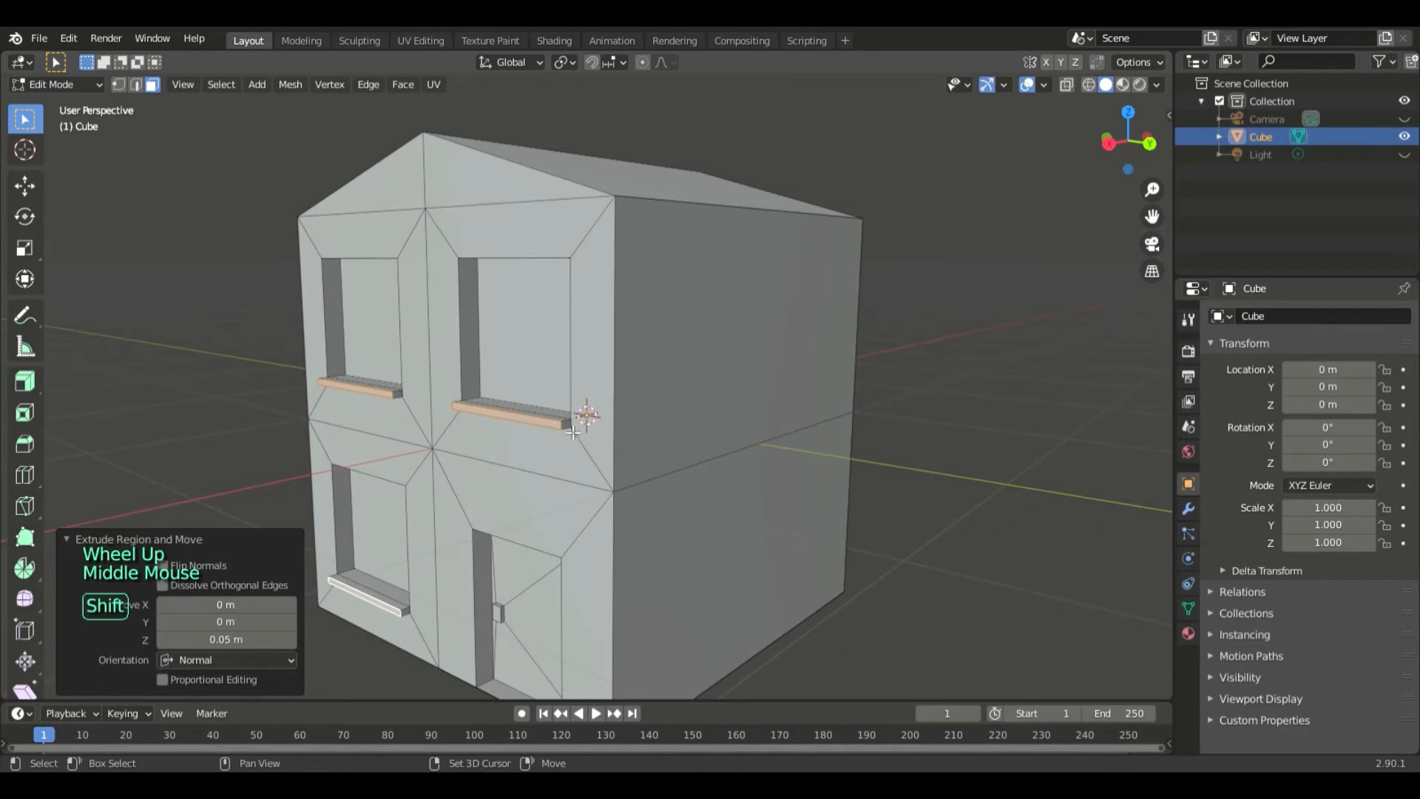
pyautogui.keyDown('shift'); pyautogui.click(566, 425); pyautogui.keyUp('shift')
pyautogui.moveTo(581, 521); pyautogui.dragTo(926, 530, button='middle')
pyautogui.click(834, 498)
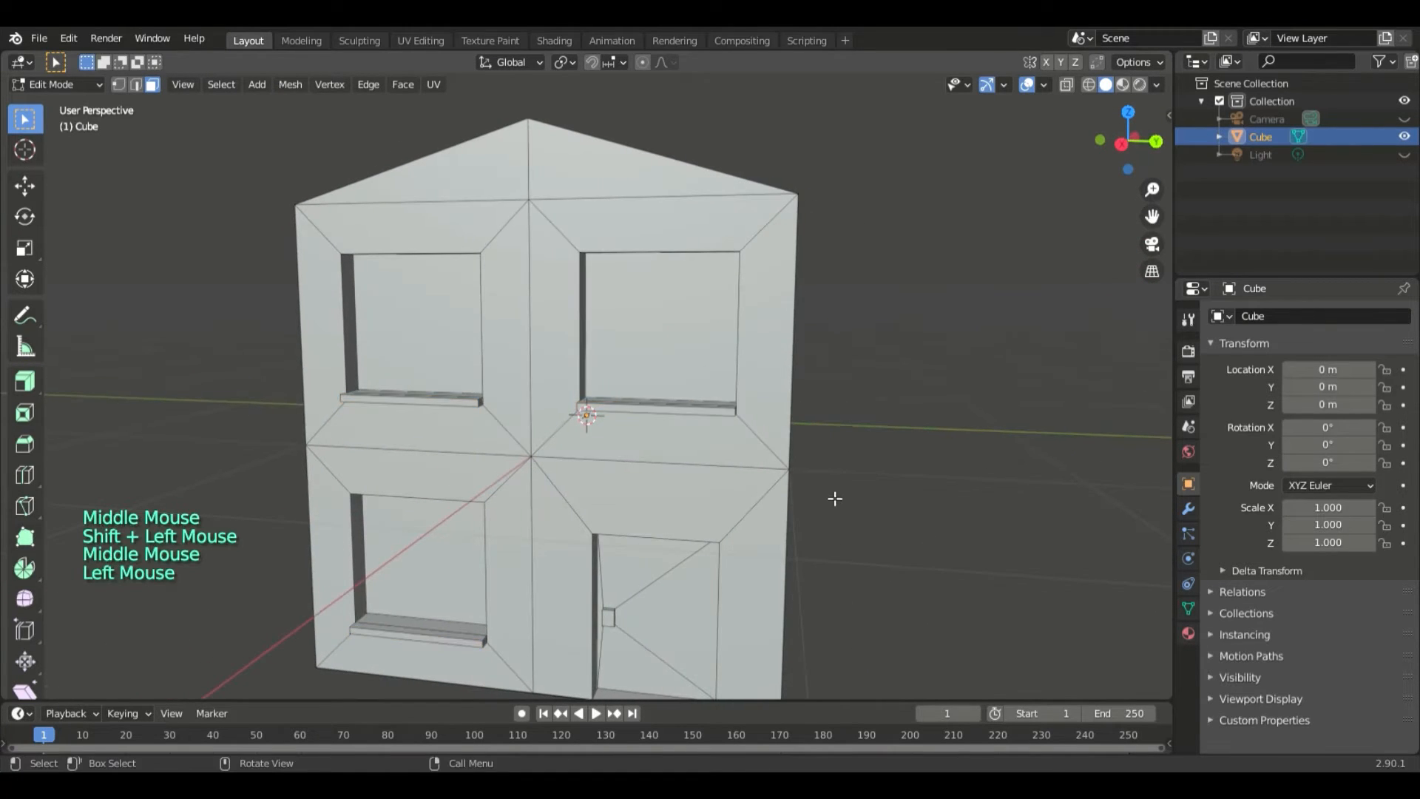
pyautogui.moveTo(834, 498); pyautogui.dragTo(810, 486, button='middle')
# - Select both end faces of each of the three window sills and extrude them along their normals by about 0.11 m
pyautogui.keyDown('shift'); pyautogui.click(690, 432); pyautogui.keyUp('shift')
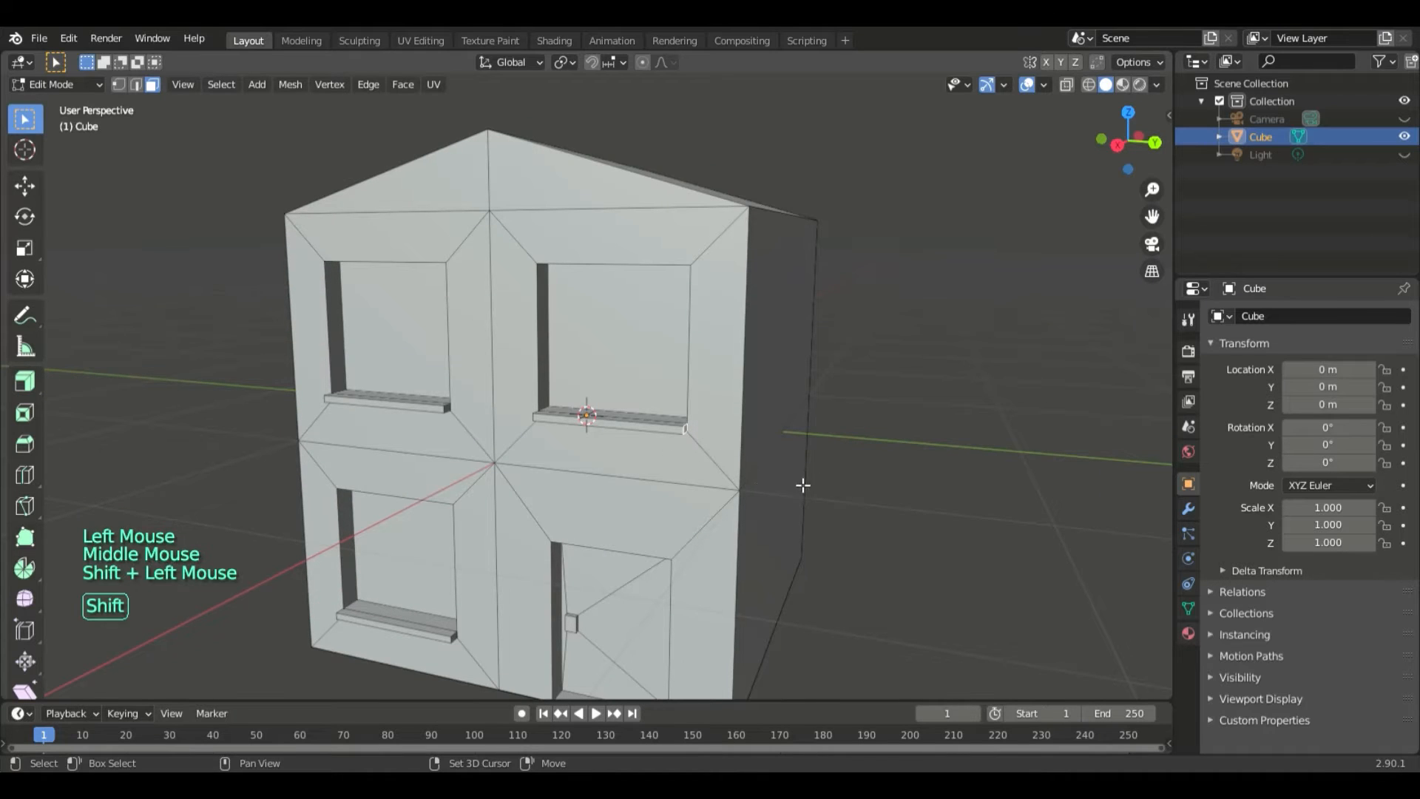
pyautogui.moveTo(698, 535); pyautogui.dragTo(764, 430, button='middle')
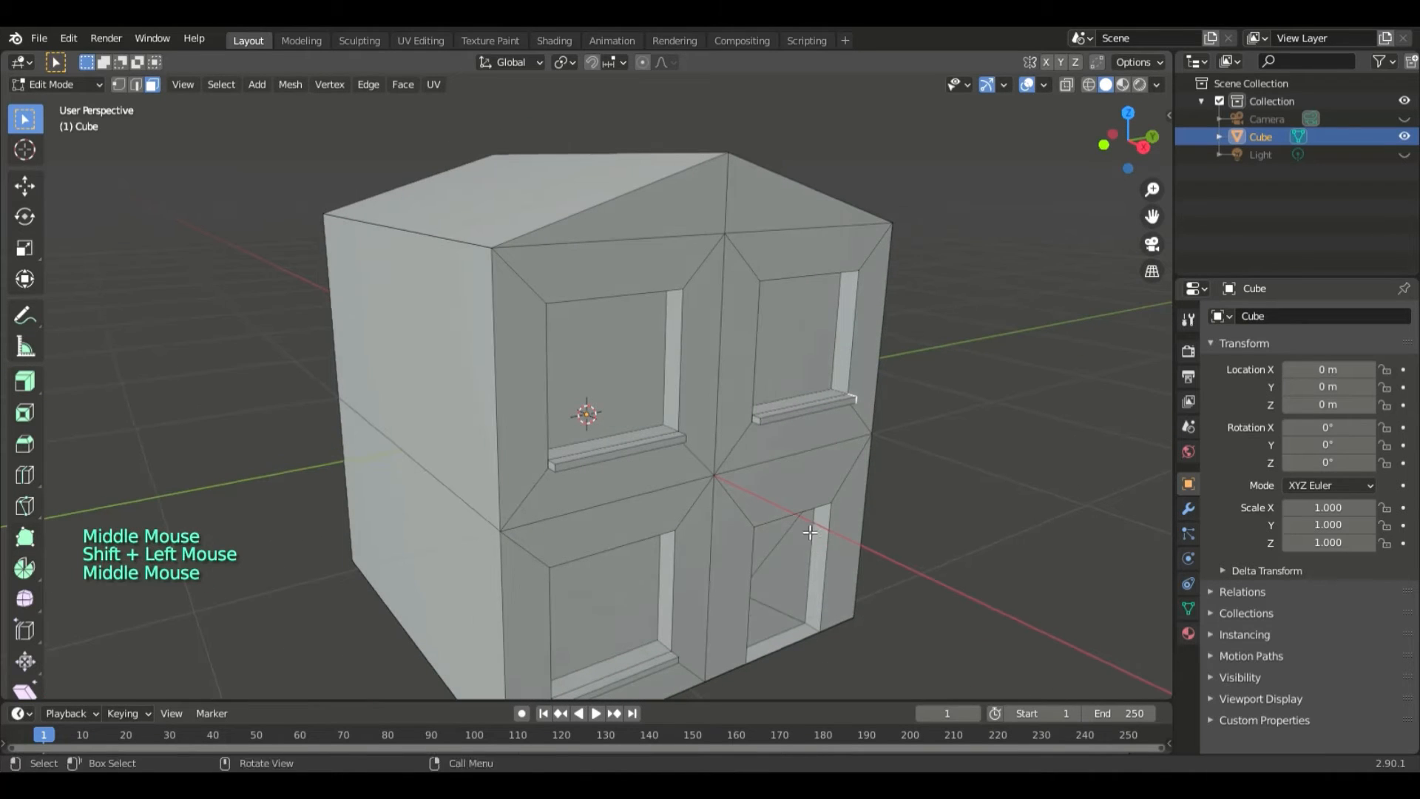
pyautogui.keyDown('shift'); pyautogui.click(756, 419); pyautogui.keyUp('shift')
pyautogui.keyDown('shift'); pyautogui.click(556, 474); pyautogui.keyUp('shift')
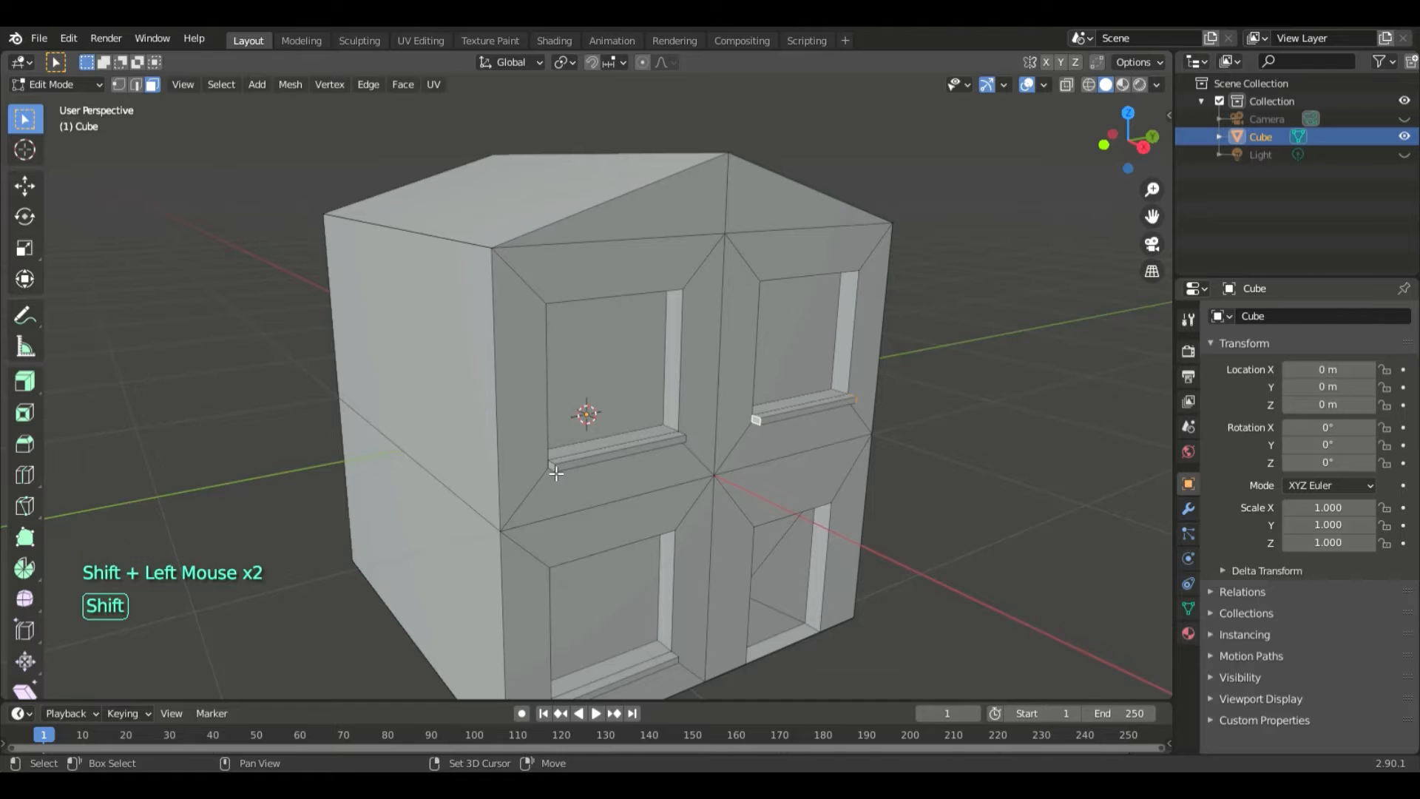
pyautogui.moveTo(555, 470); pyautogui.dragTo(435, 463, button='middle')
pyautogui.keyDown('shift'); pyautogui.click(615, 637); pyautogui.keyUp('shift')
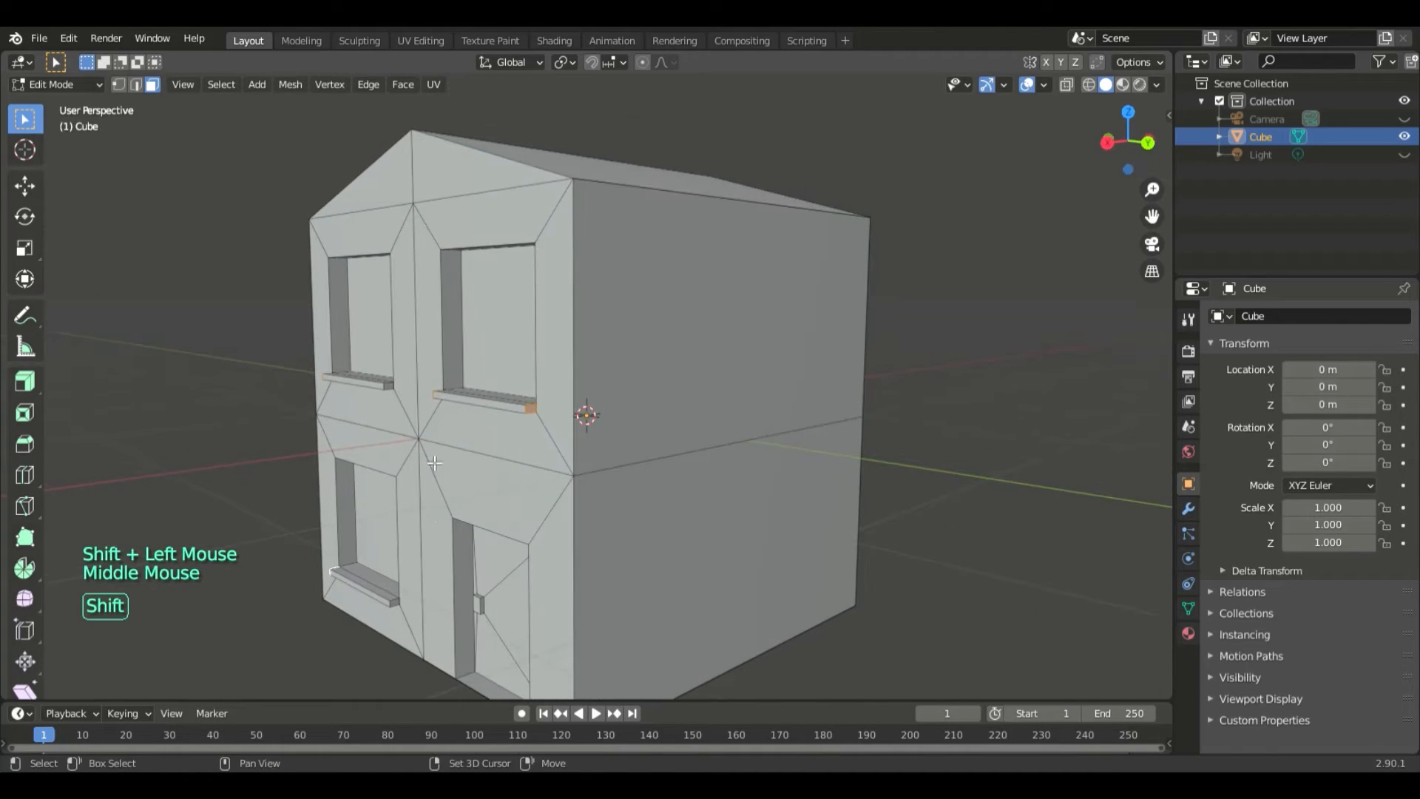
pyautogui.keyDown('shift'); pyautogui.click(392, 386); pyautogui.keyUp('shift')
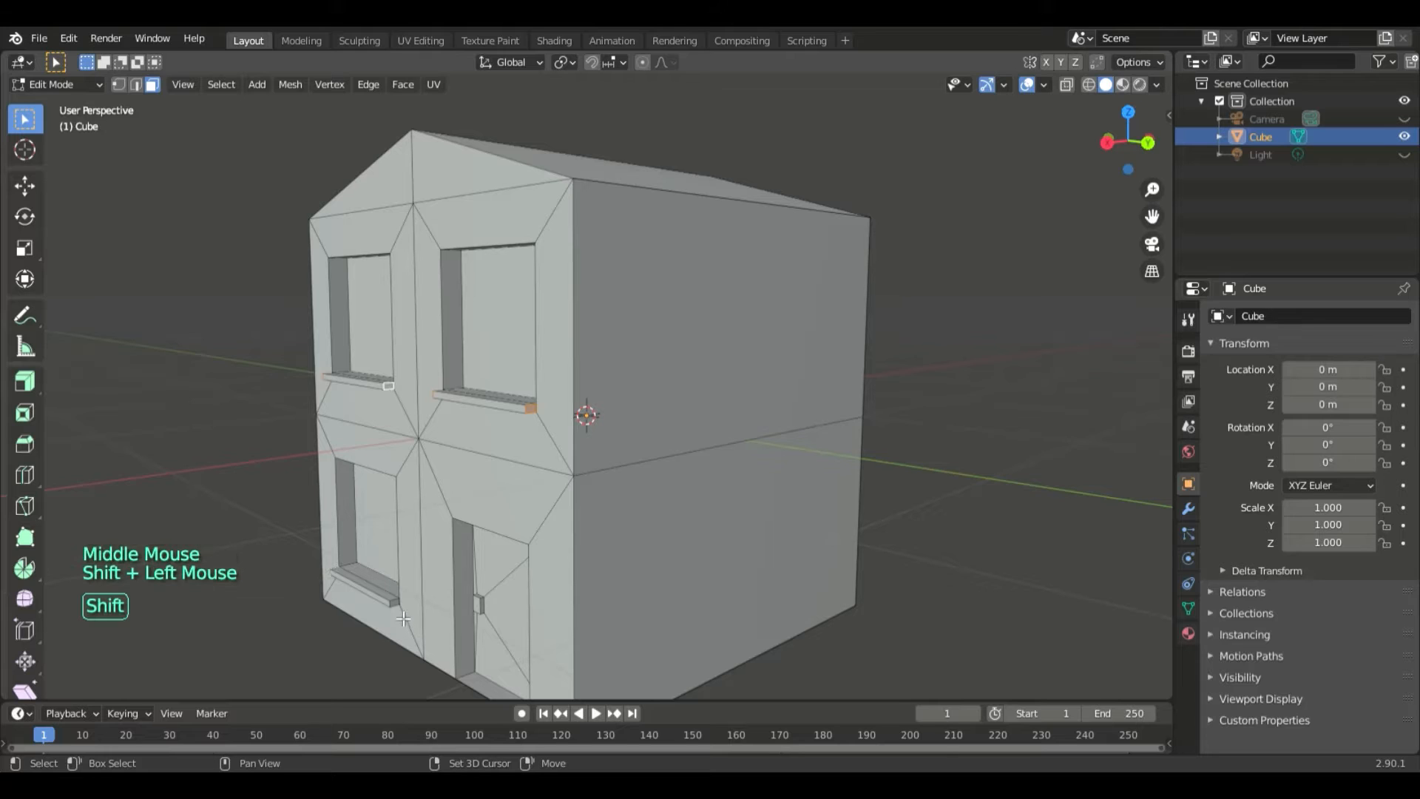
pyautogui.moveTo(398, 607); pyautogui.dragTo(4, 409, button='middle')
pyautogui.scroll(-2, 4, 409)
pyautogui.click(33, 388)
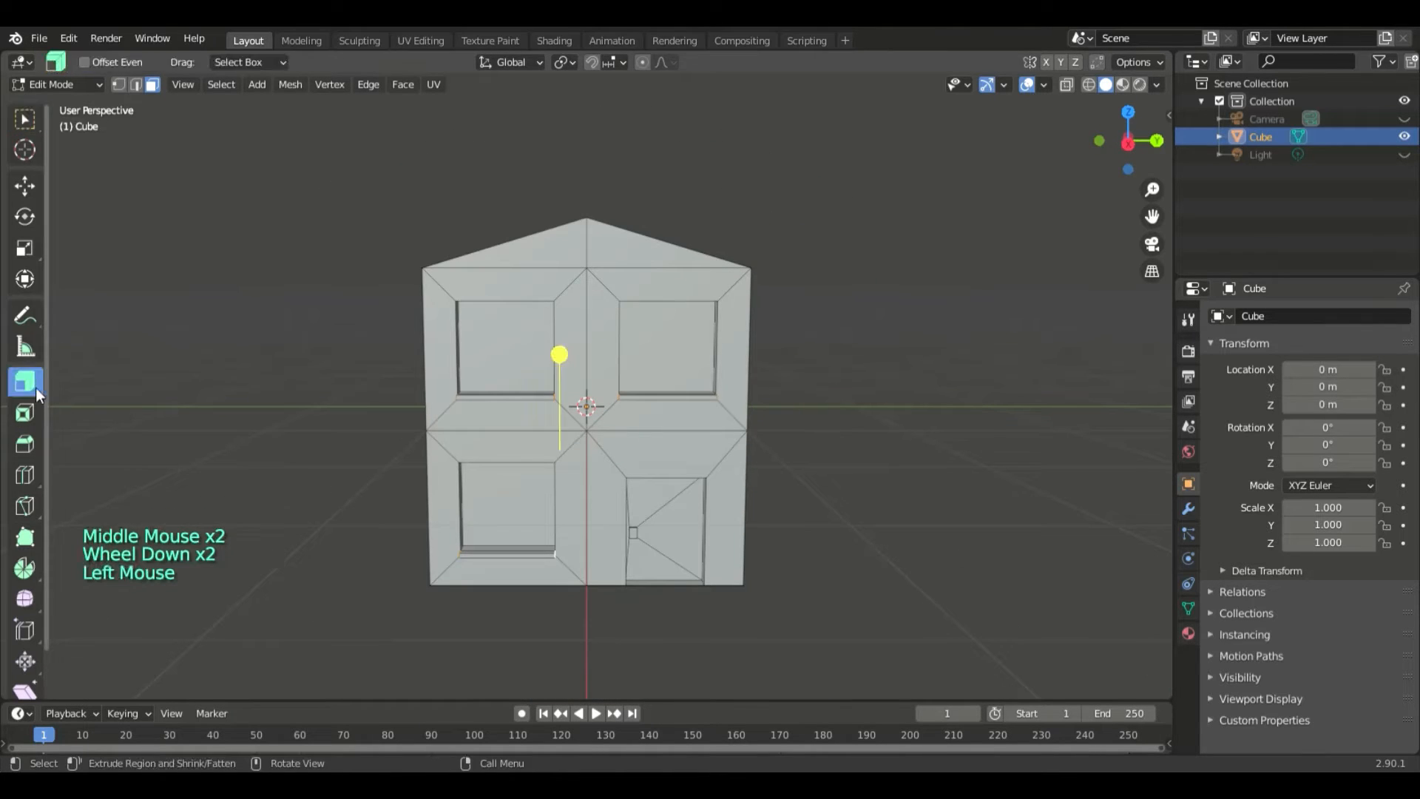
pyautogui.moveTo(560, 354)
pyautogui.mouseDown()
pyautogui.moveTo(561, 335)
pyautogui.moveTo(562, 355)
pyautogui.mouseUp()
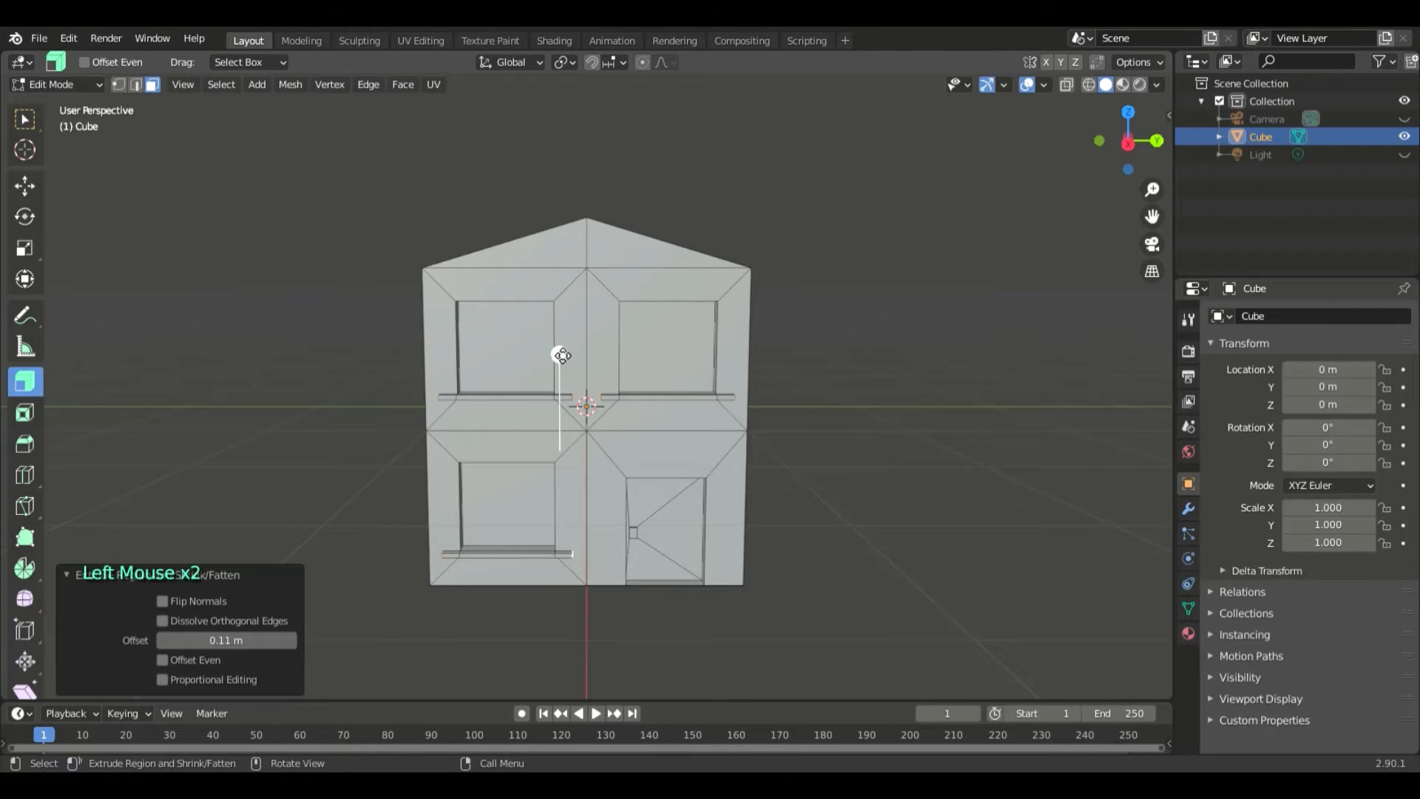
# - Set the offset of the sill end extrusion to 0.05 m and deselect the faces
pyautogui.click(232, 640)
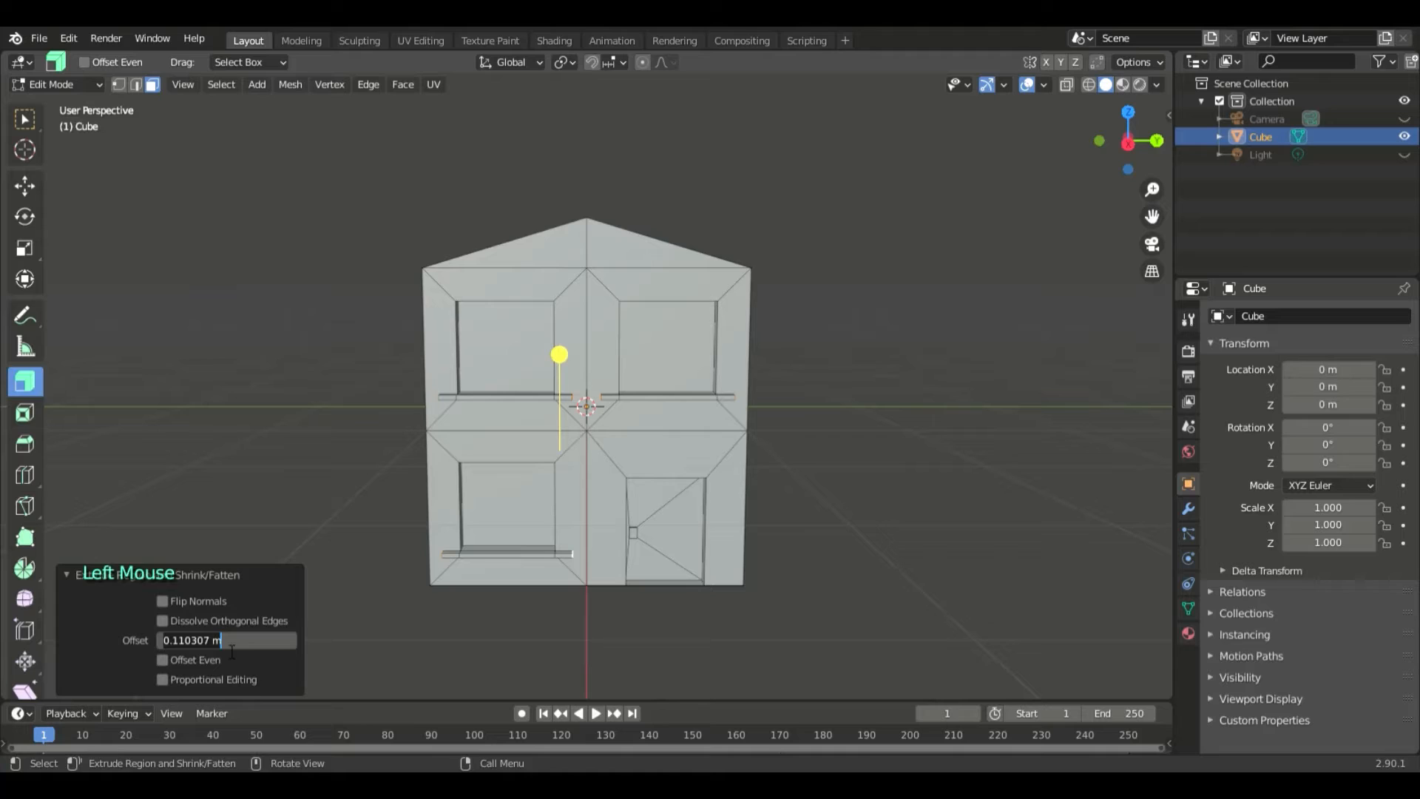
pyautogui.write('0.03')
pyautogui.press('Return')
pyautogui.click(233, 641)
pyautogui.write('0.05')
pyautogui.click(770, 493)
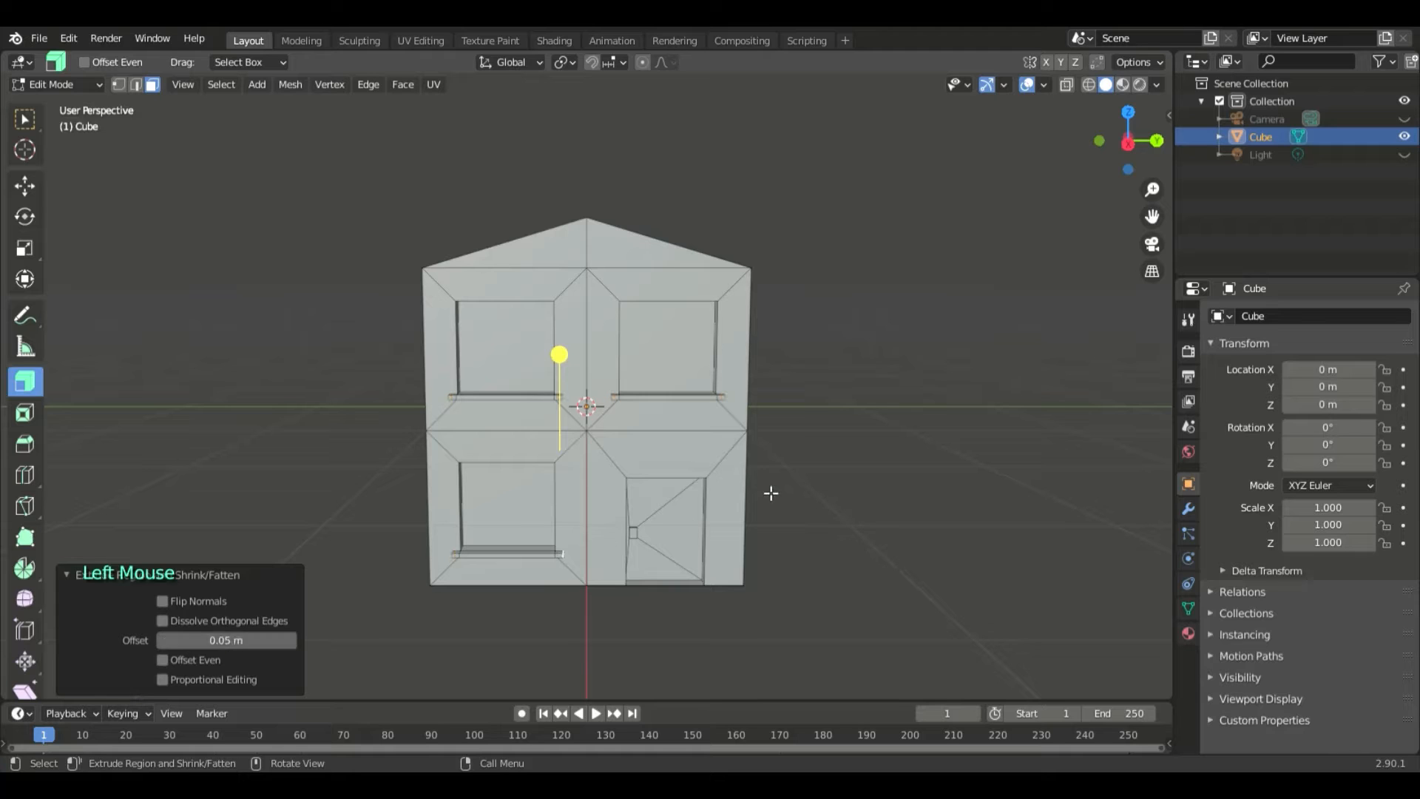
pyautogui.click(861, 475)
# - Leave mesh editing of the house and switch to Object Mode
pyautogui.moveTo(988, 464); pyautogui.dragTo(869, 517, button='middle')
pyautogui.press('Tab')
pyautogui.scroll(2, 861, 504)
pyautogui.press('Tab')
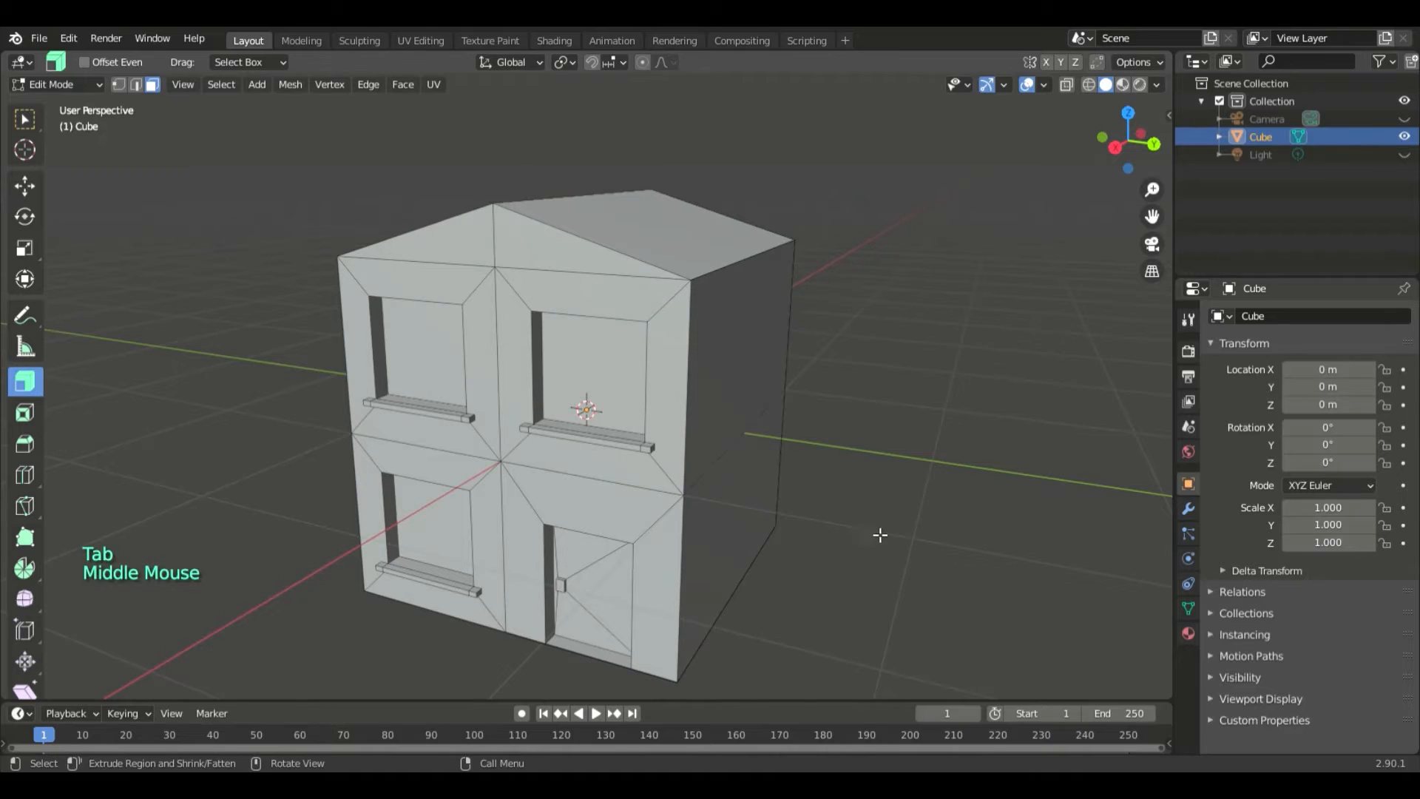
pyautogui.click(922, 565)
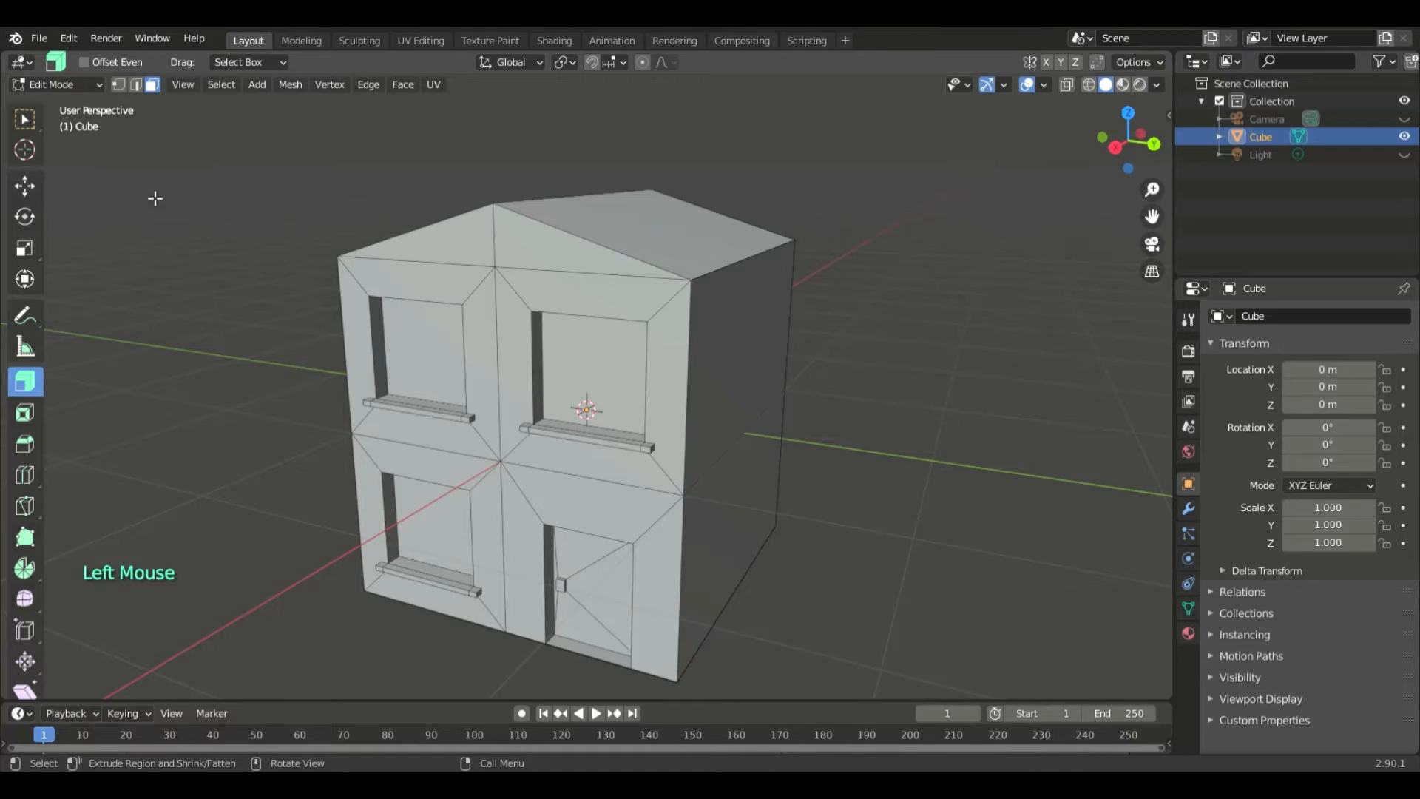
pyautogui.click(52, 84)
pyautogui.click(56, 100)
pyautogui.moveTo(892, 370)
pyautogui.mouseDown(button='middle')
pyautogui.moveTo(864, 416)
pyautogui.moveTo(904, 393)
pyautogui.mouseUp(button='middle')
pyautogui.scroll(-3, 904, 392)
pyautogui.moveTo(864, 456)
pyautogui.mouseDown(button='middle')
pyautogui.moveTo(807, 465)
pyautogui.moveTo(881, 459)
pyautogui.mouseUp(button='middle')
pyautogui.scroll(2, 881, 460)
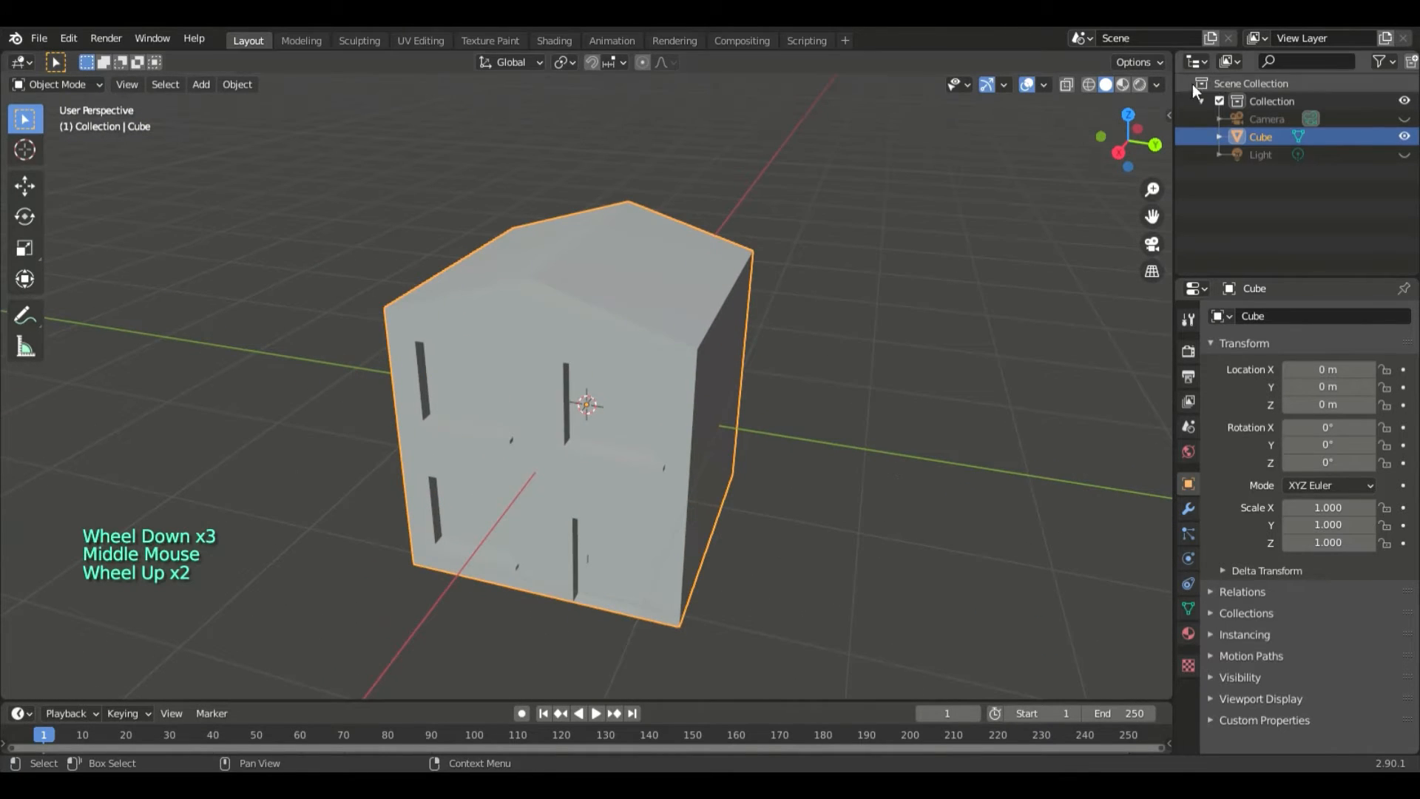
# - Preview the house in Rendered viewport shading with the scene light made visible
pyautogui.click(1139, 84)
pyautogui.click(1139, 84)
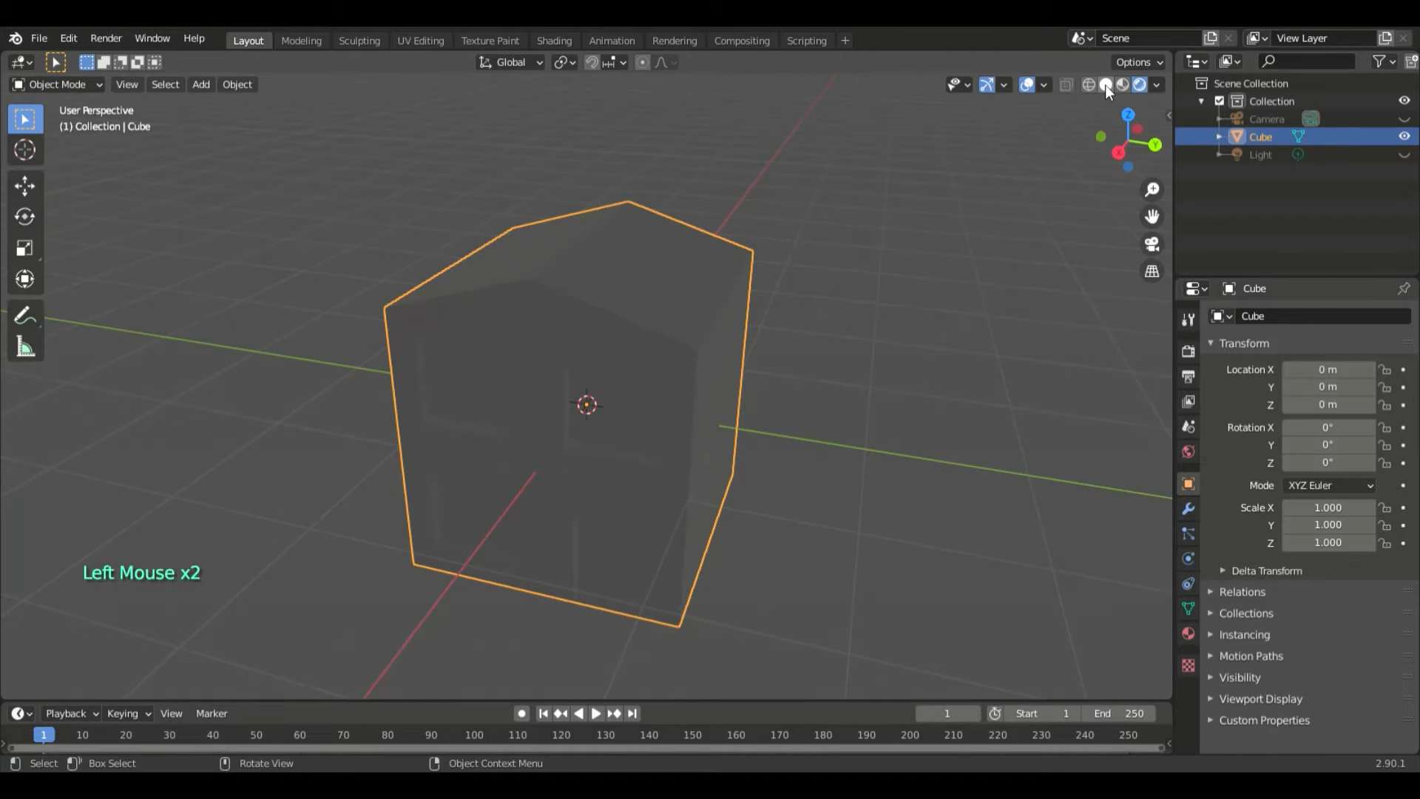
pyautogui.click(1405, 154)
pyautogui.moveTo(1036, 359); pyautogui.dragTo(1026, 437, button='middle')
# - Set the scene's render engine to Cycles
pyautogui.click(1188, 353)
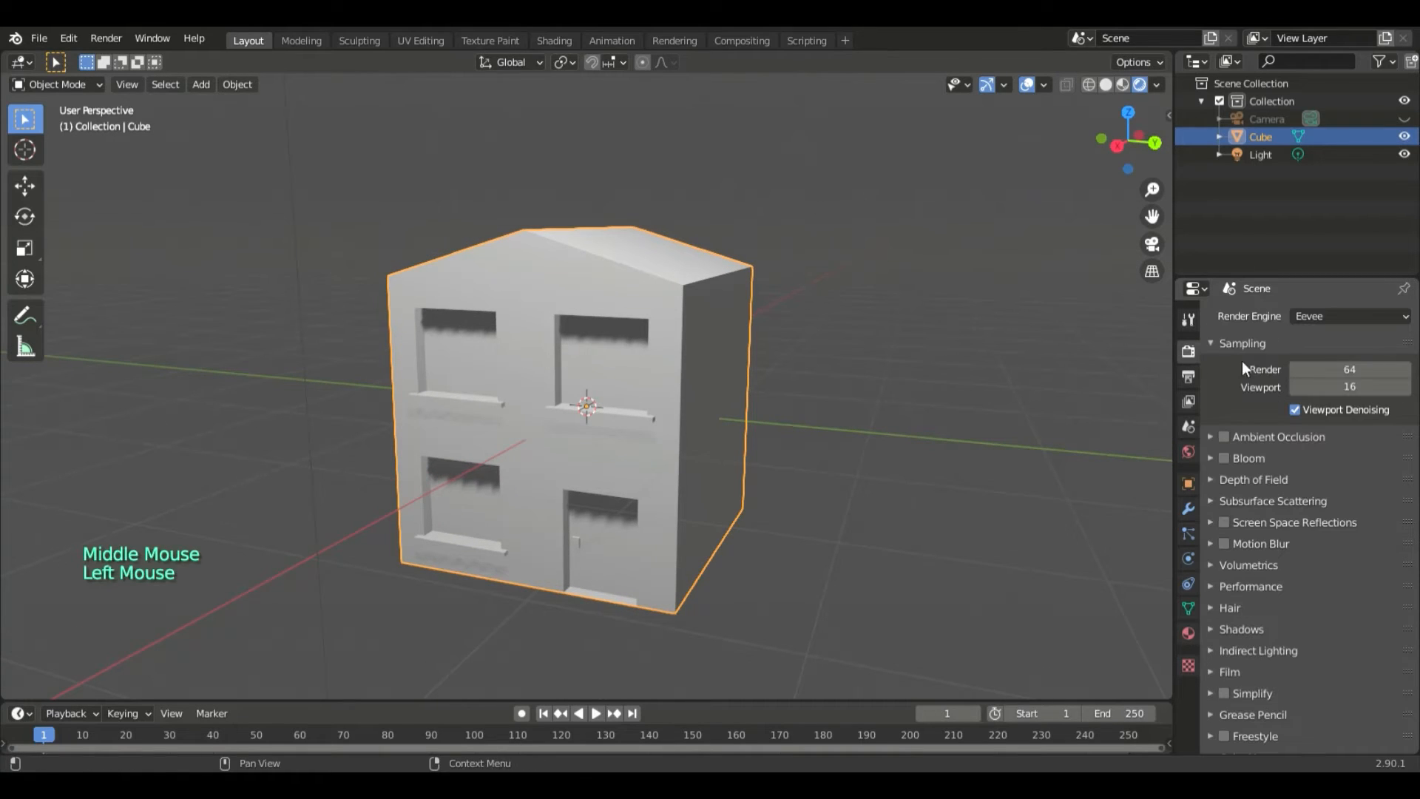
pyautogui.moveTo(1350, 317); pyautogui.dragTo(1324, 375)
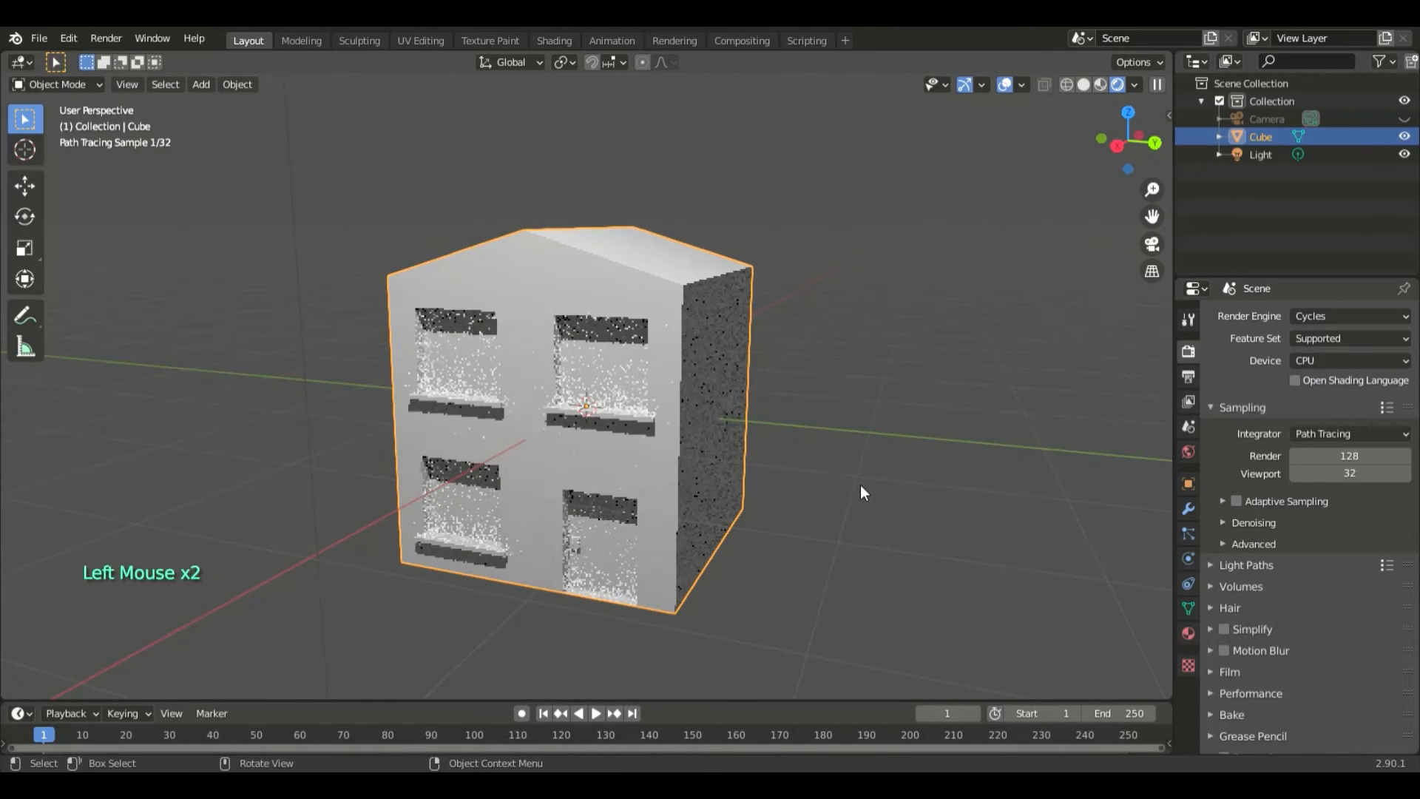
pyautogui.moveTo(893, 485); pyautogui.dragTo(892, 494, button='middle')
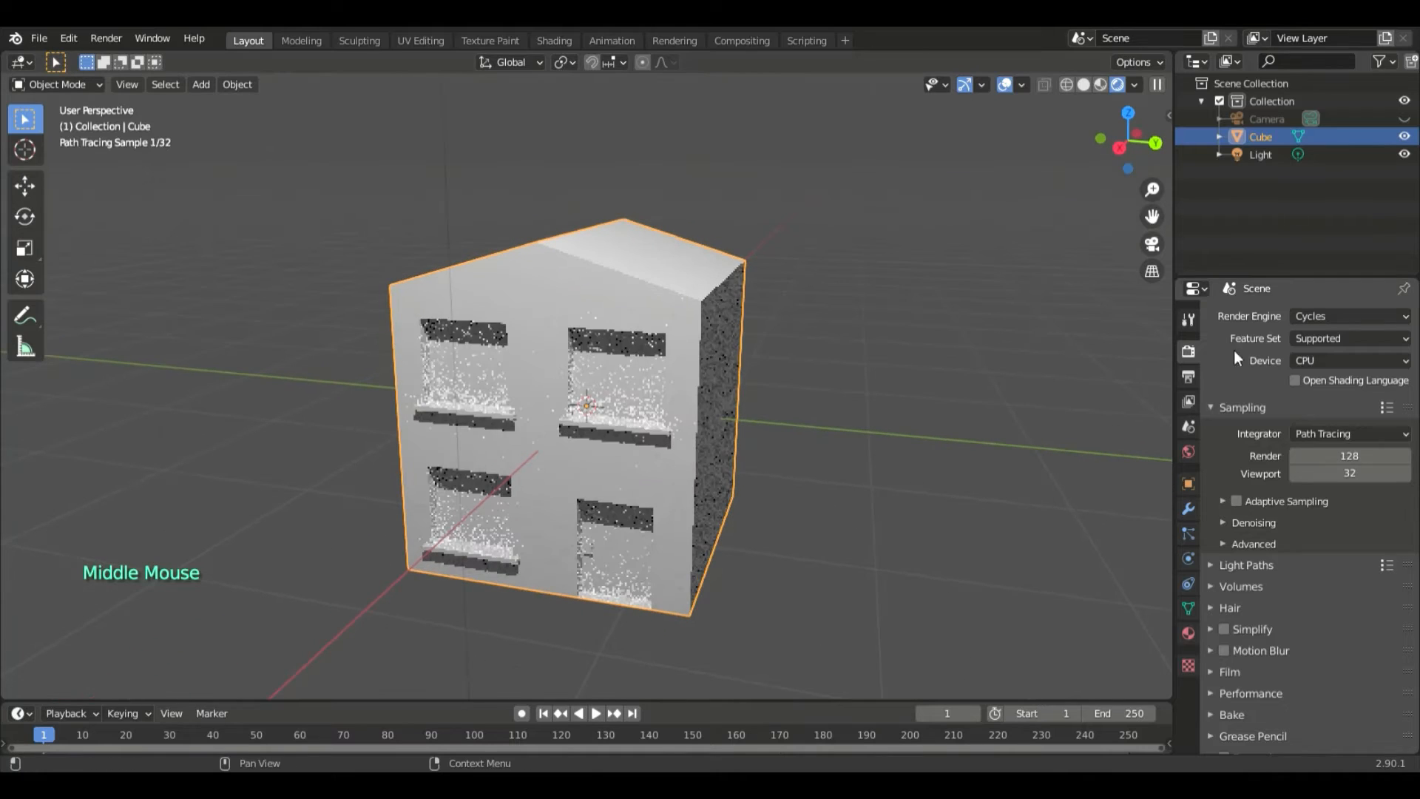
# - Hide the light, keep the camera hidden, and return the viewport to Solid shading
pyautogui.click(1188, 322)
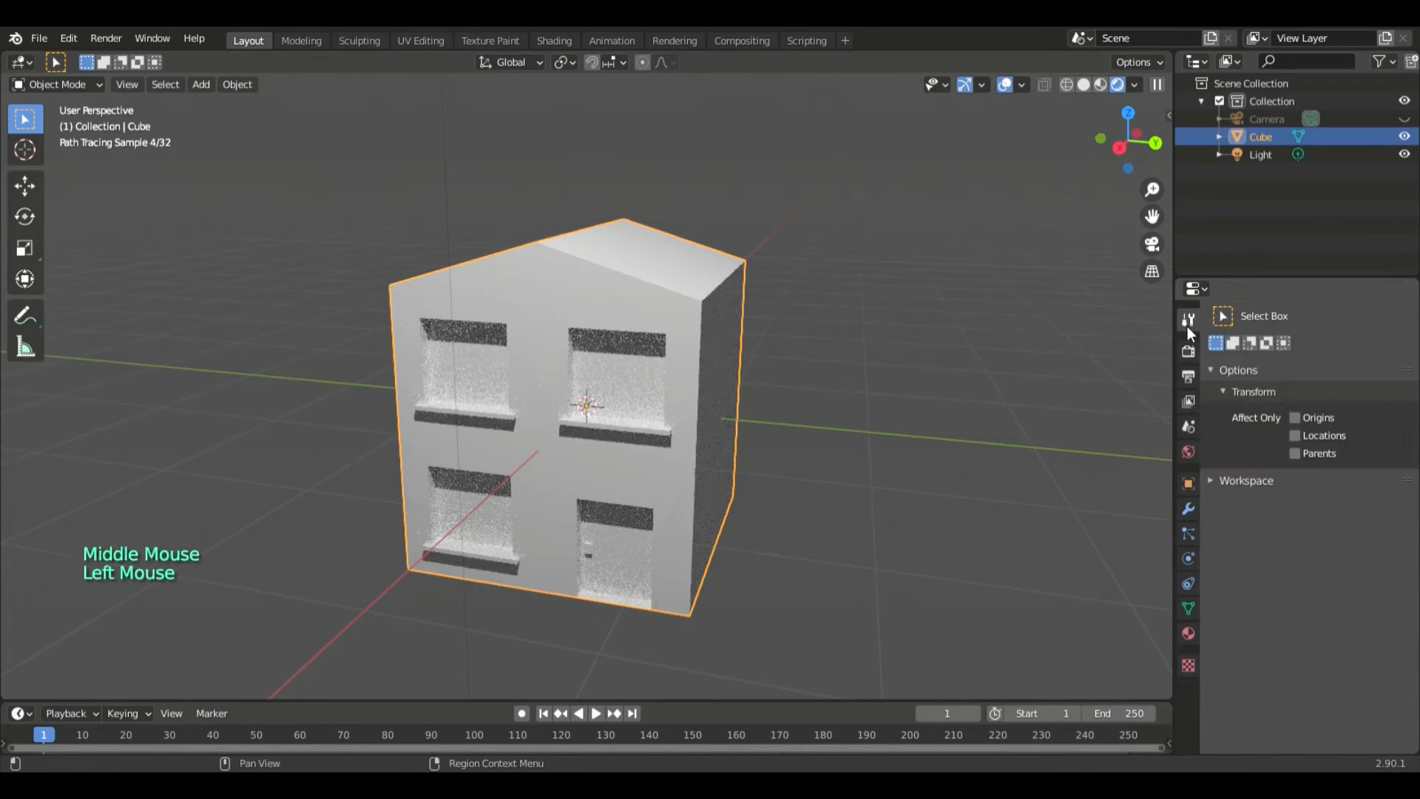
pyautogui.click(1196, 100)
pyautogui.click(1198, 102)
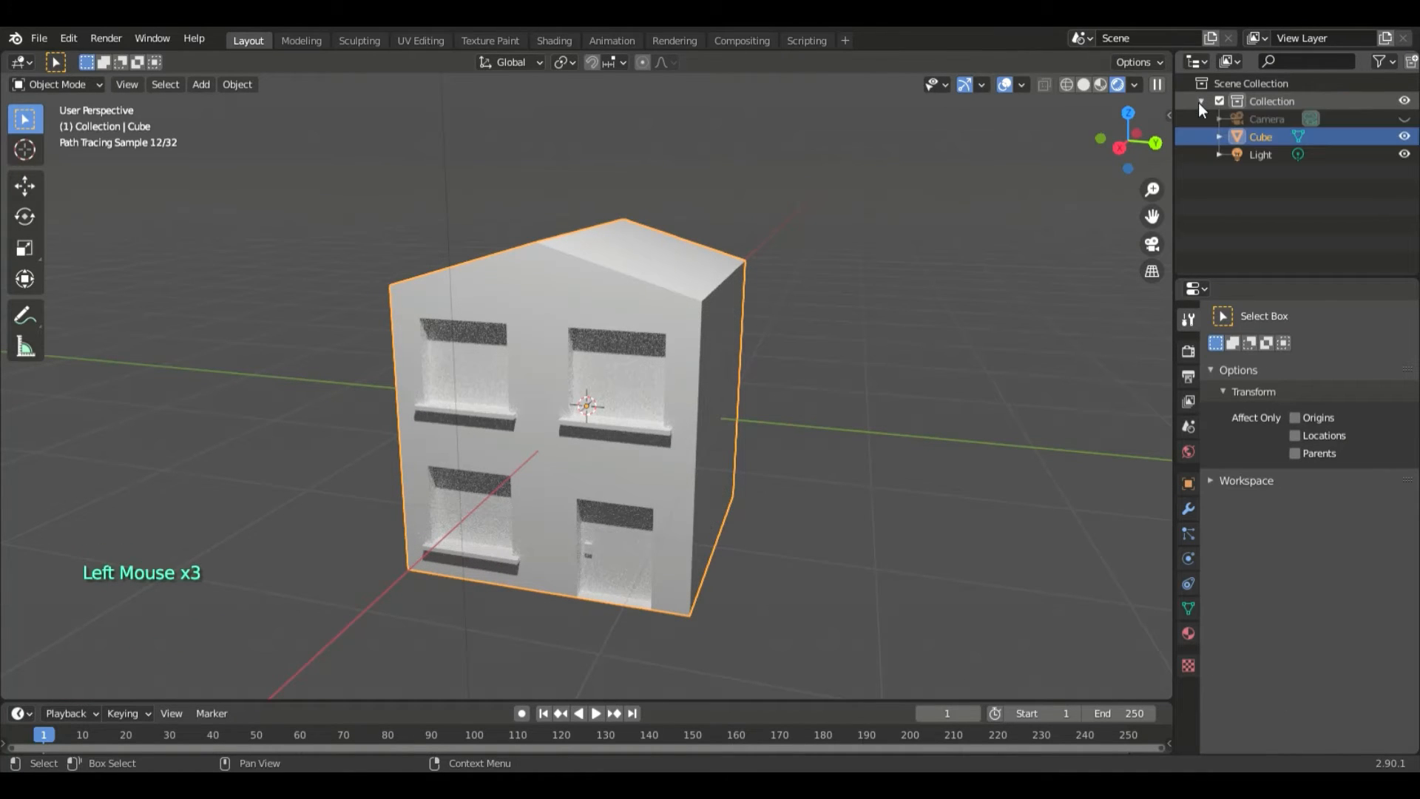
pyautogui.click(1404, 118)
pyautogui.click(1404, 154)
pyautogui.click(1404, 118)
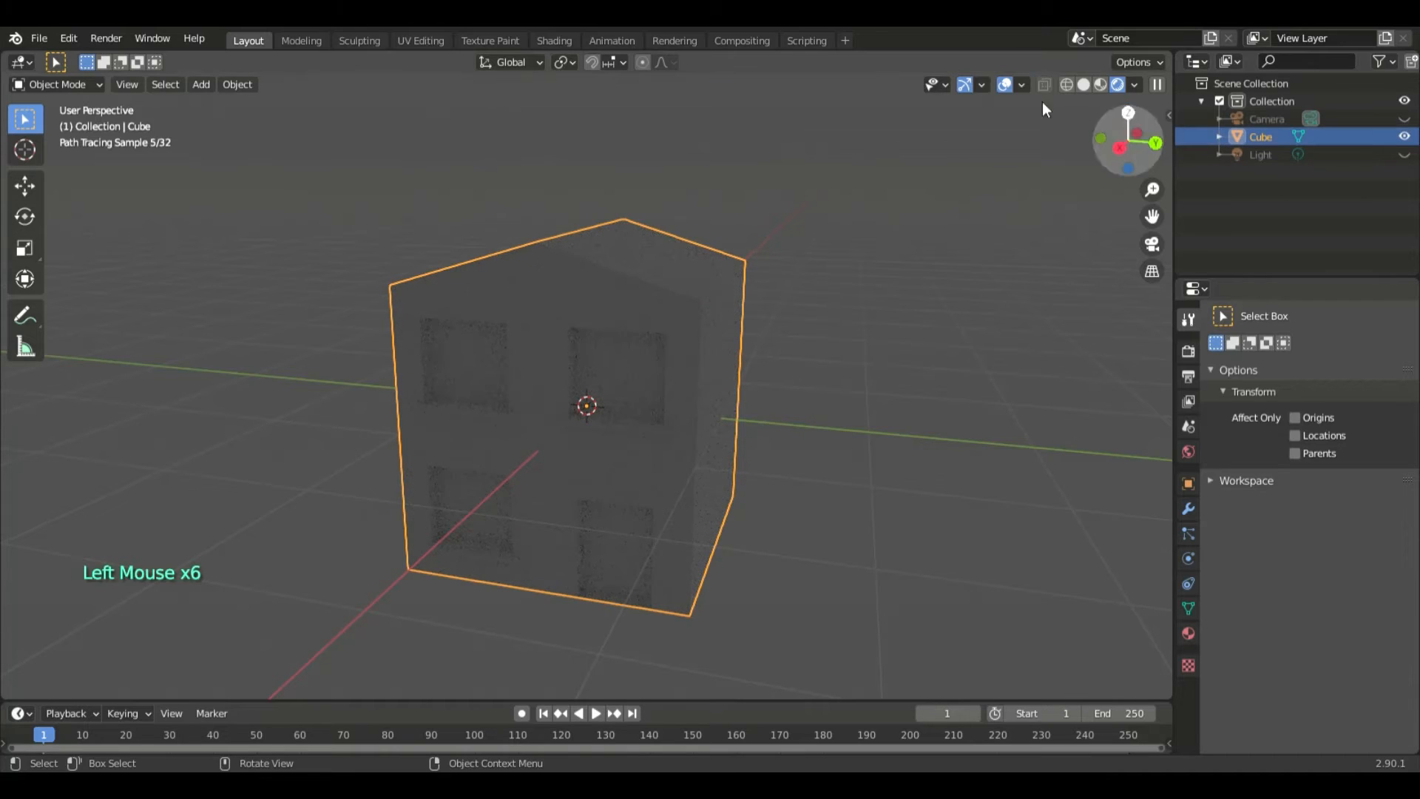
pyautogui.click(1084, 85)
pyautogui.moveTo(1068, 250); pyautogui.dragTo(1046, 284, button='middle')
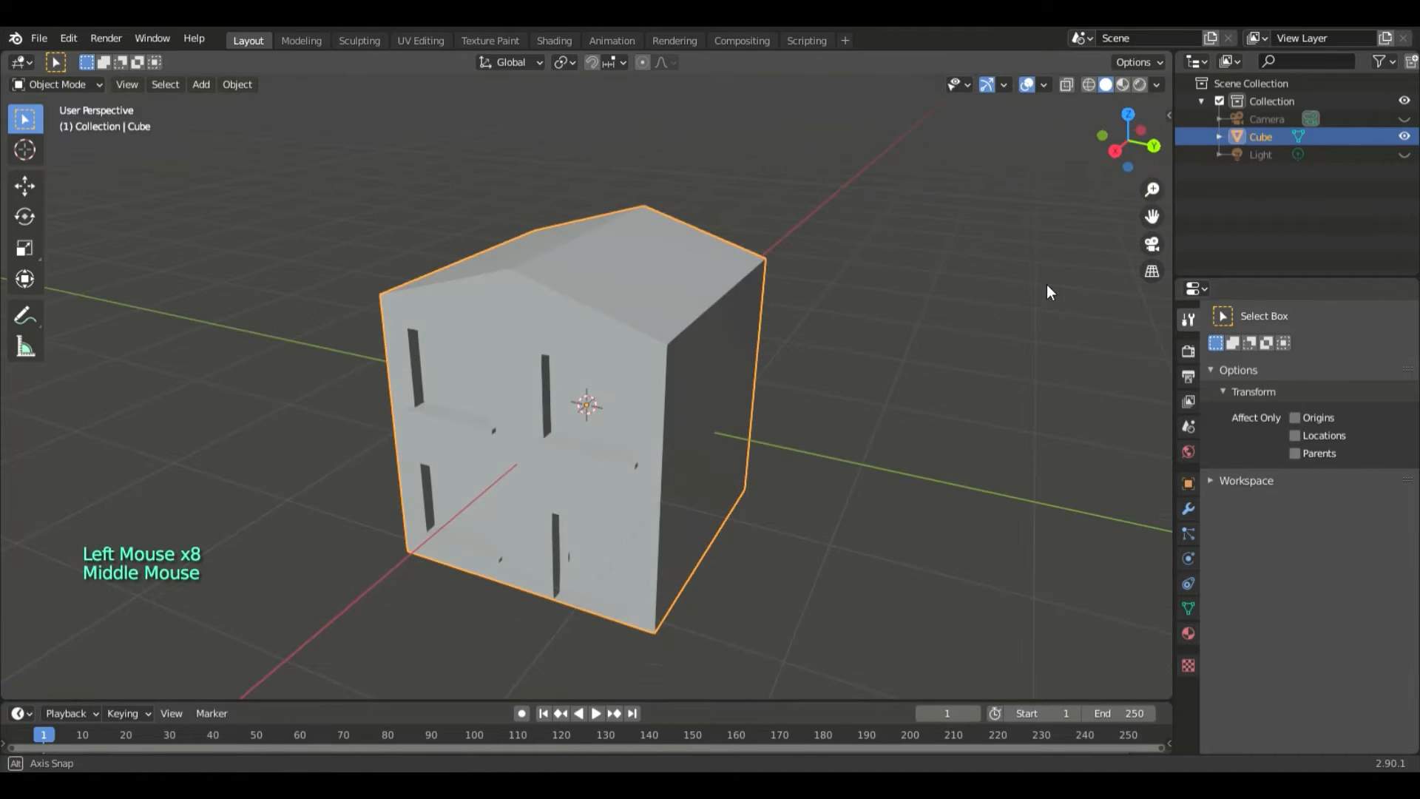
# - Add a plane mesh and move it about 1.6 m along X so it extends beyond the front of the house
pyautogui.click(201, 84)
pyautogui.moveTo(213, 95)
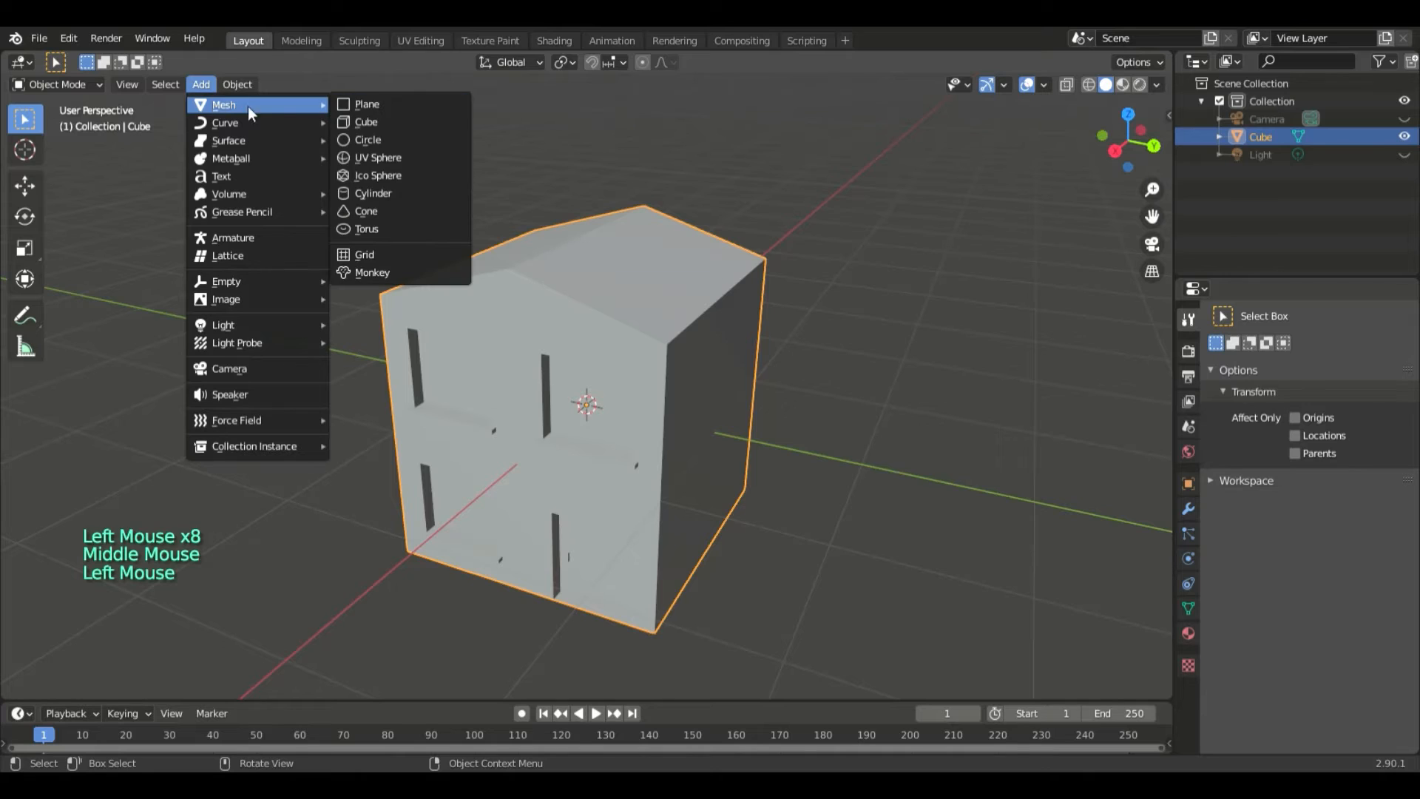
pyautogui.click(355, 101)
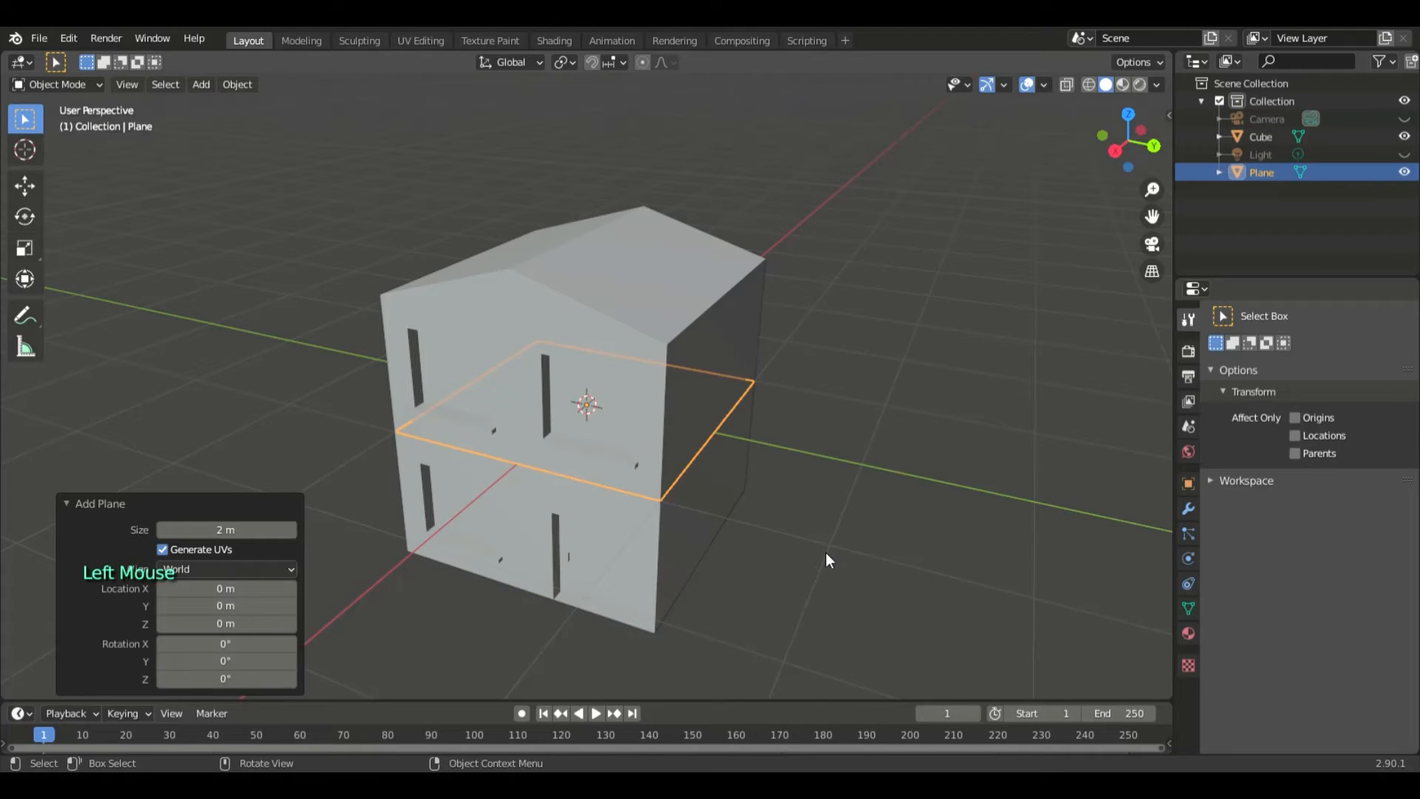
pyautogui.scroll(-4, 826, 560)
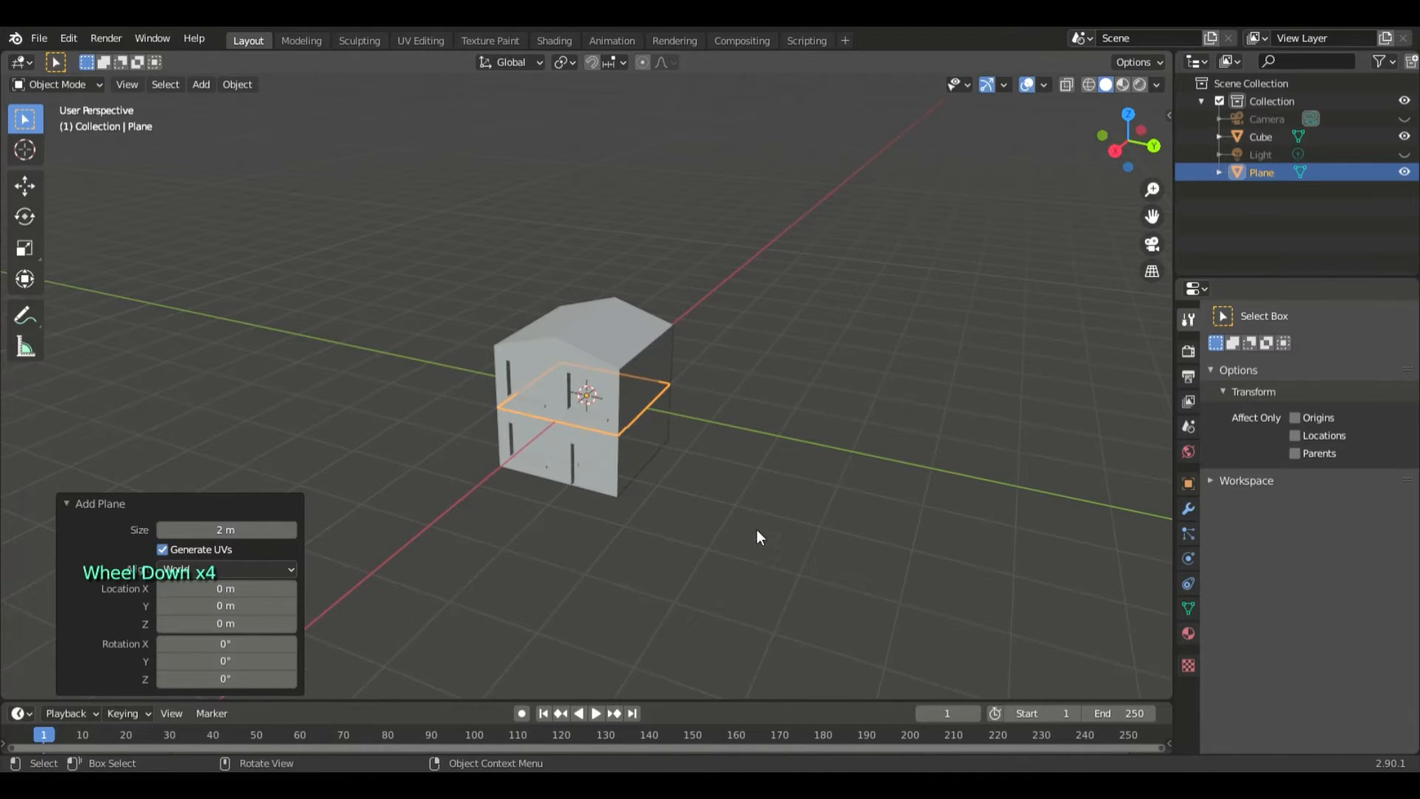
pyautogui.scroll(3, 713, 500)
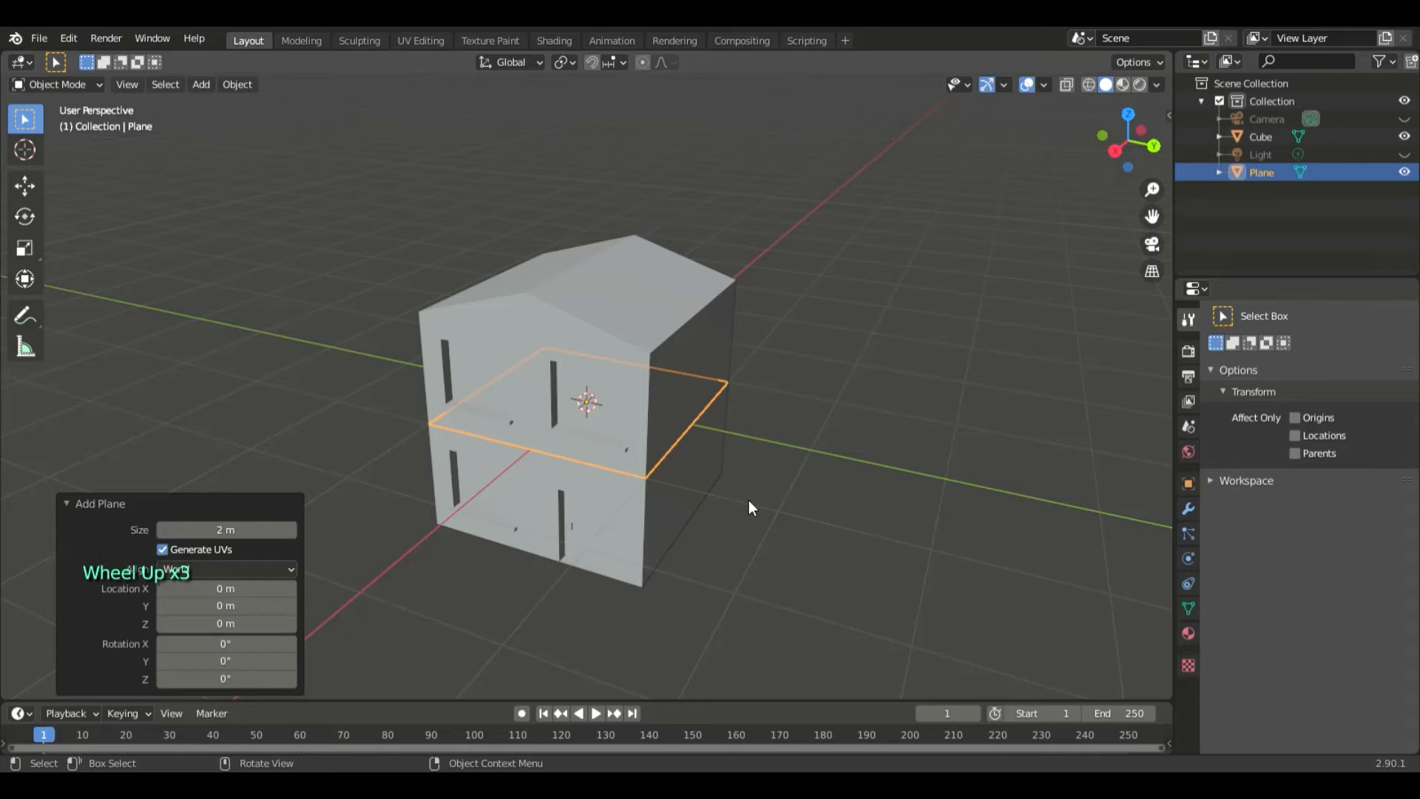
pyautogui.press('g')
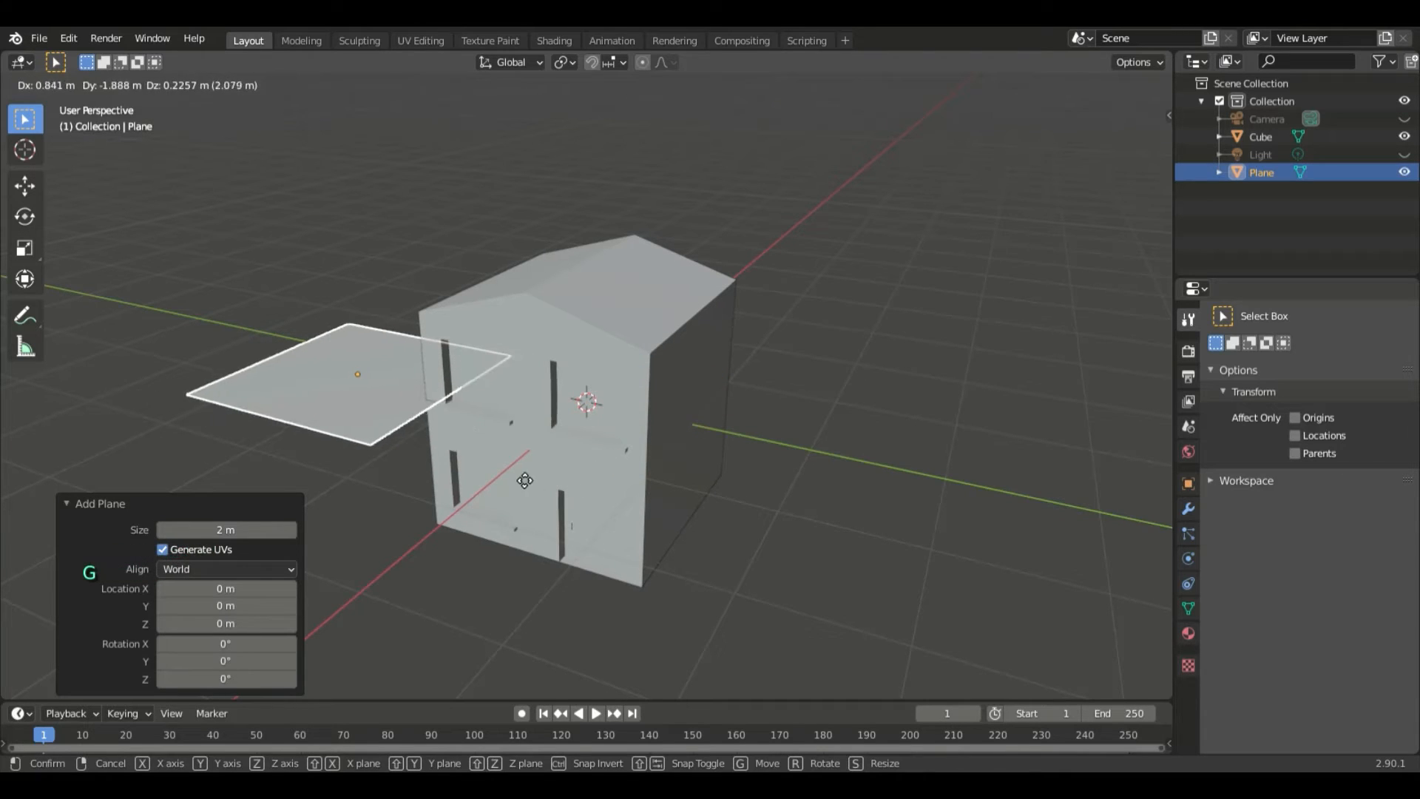
pyautogui.hotkey('ctrl', 'z')
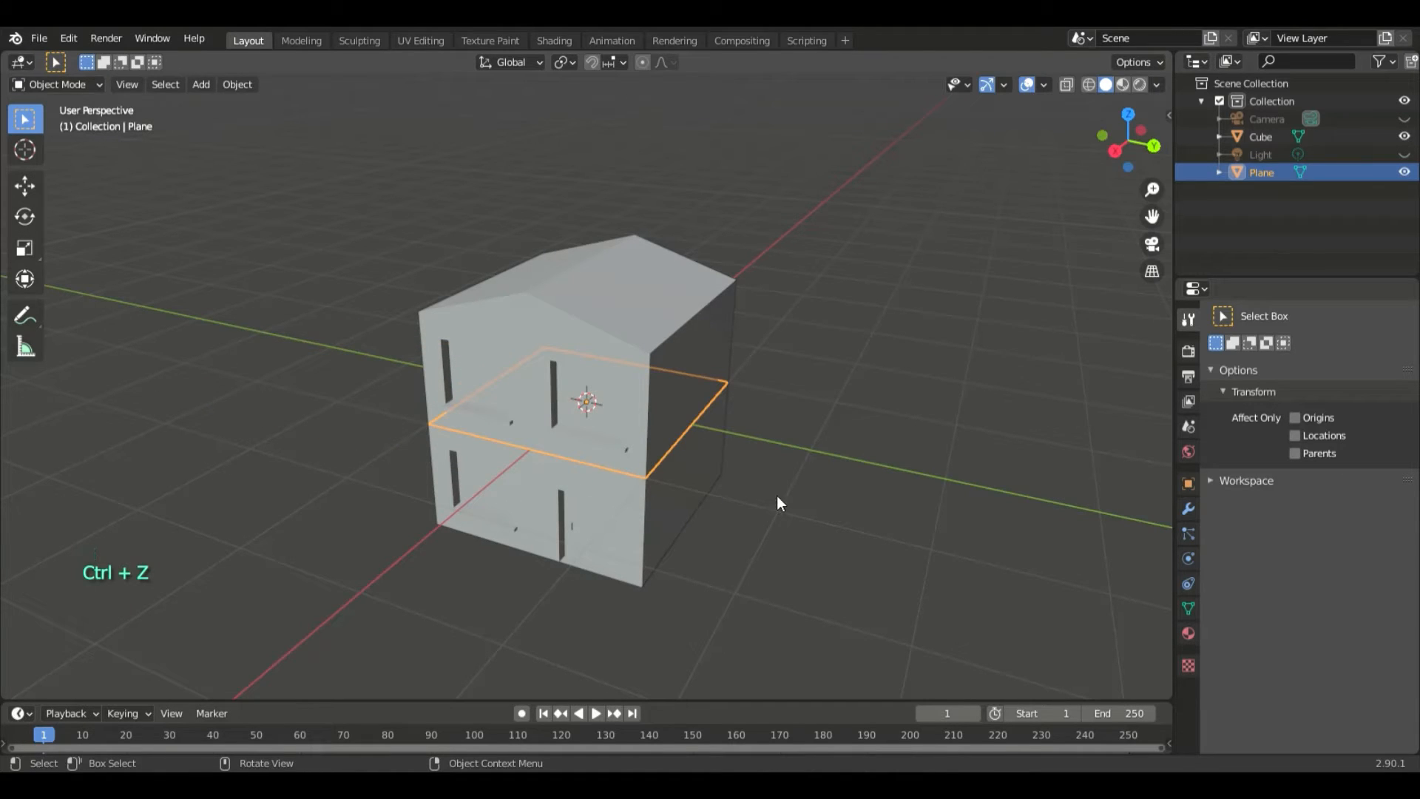
pyautogui.moveTo(777, 498); pyautogui.dragTo(722, 507, button='middle')
pyautogui.press('g')
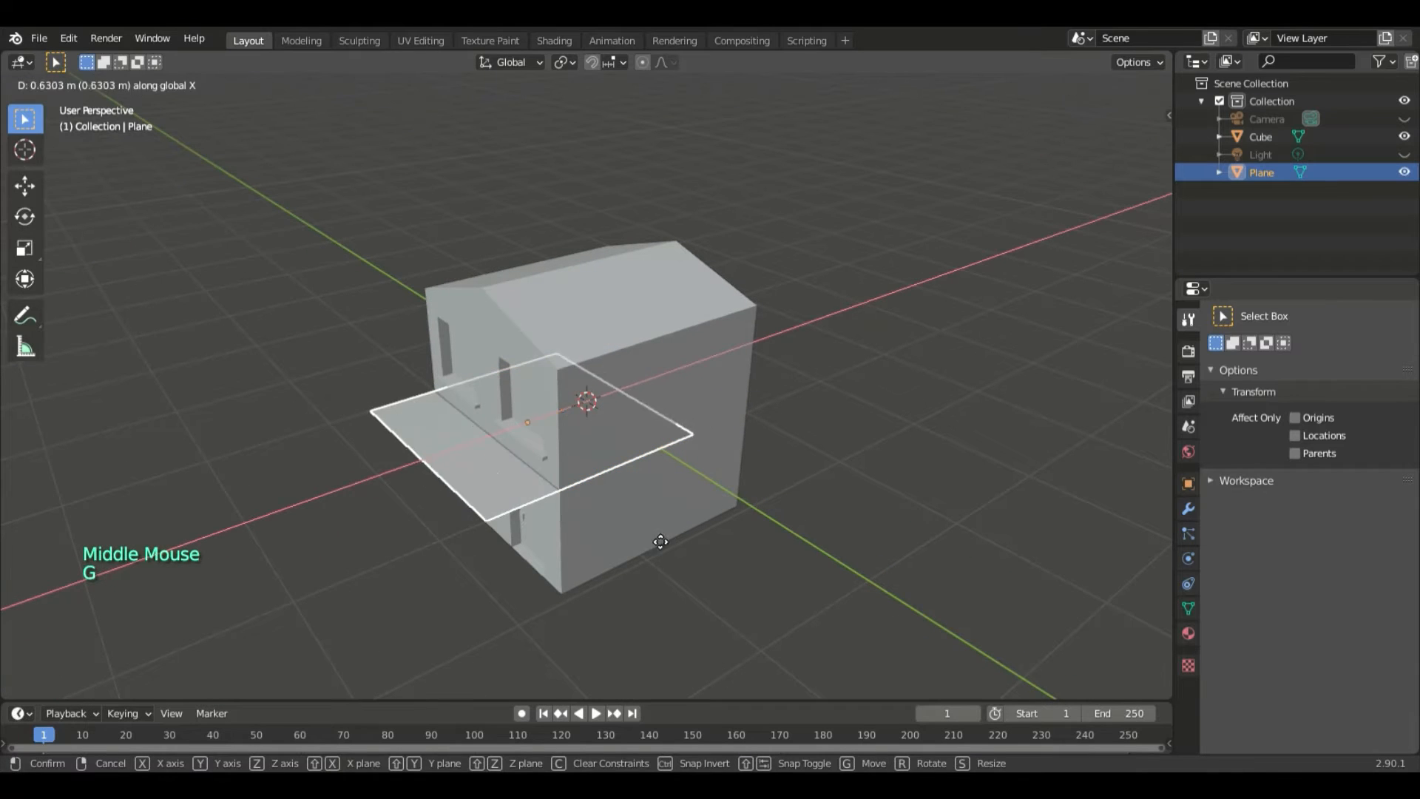
pyautogui.click(659, 546)
# - Rotate the plane 90° about the global Y axis so it stands parallel to the house front
pyautogui.press('r')
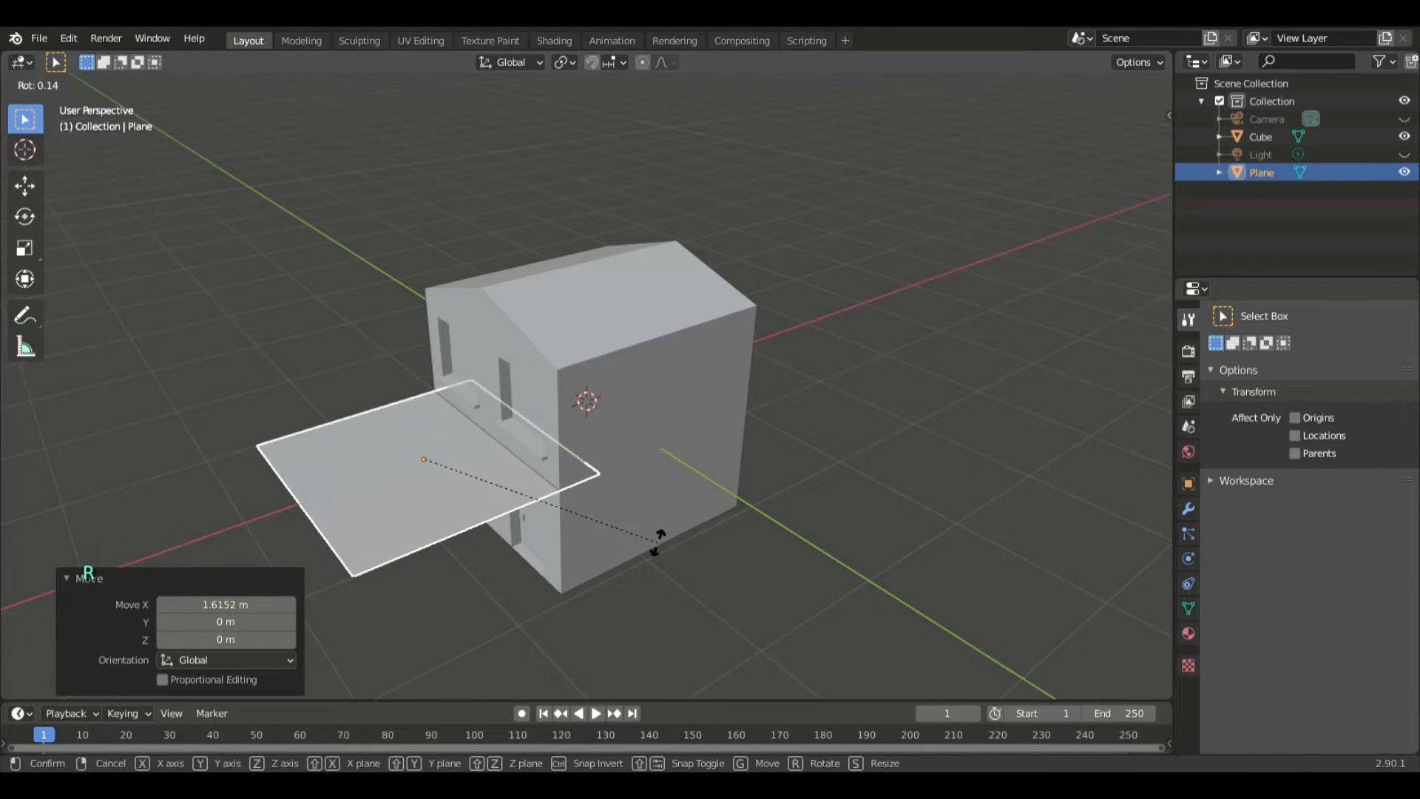
pyautogui.press('x')
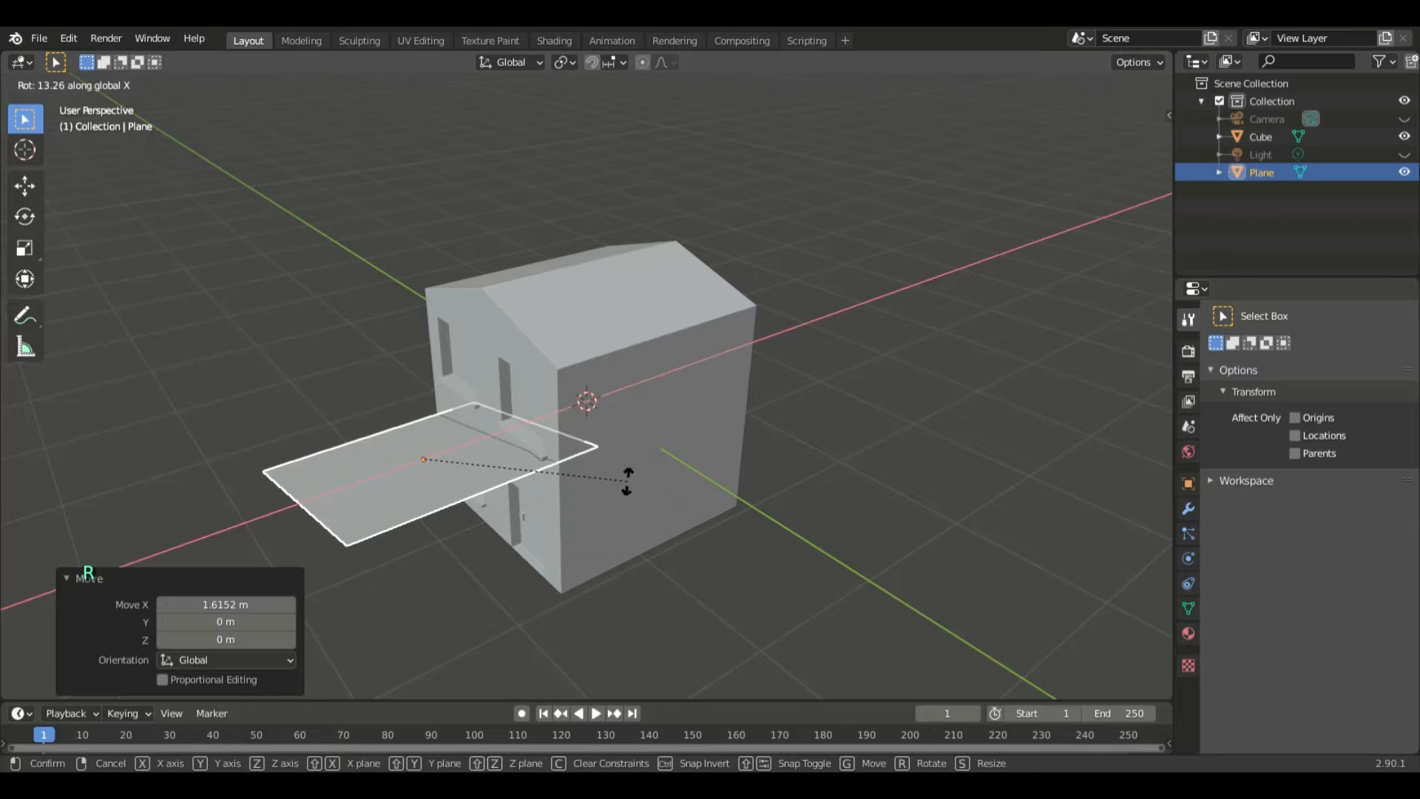
pyautogui.press('y')
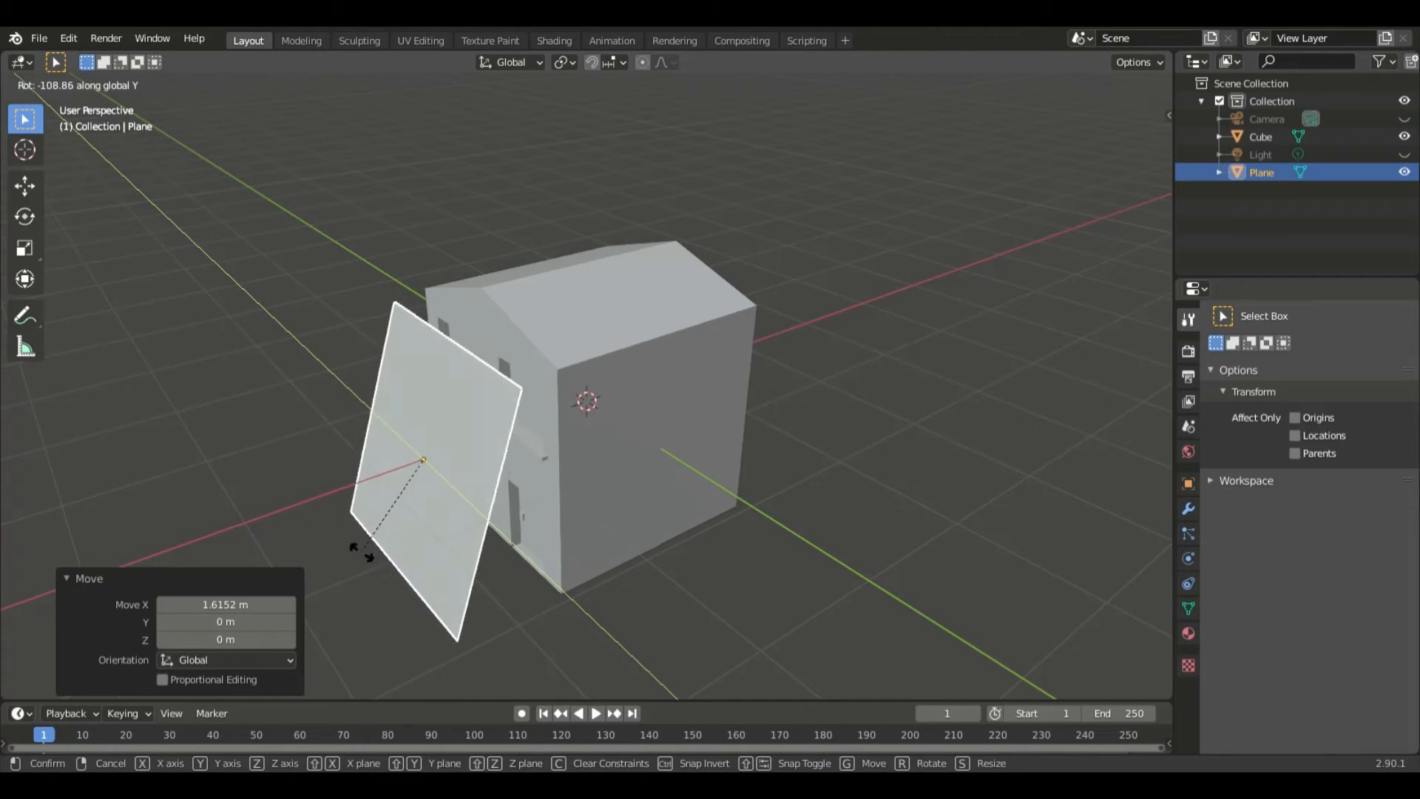
pyautogui.click(364, 601)
pyautogui.click(281, 623)
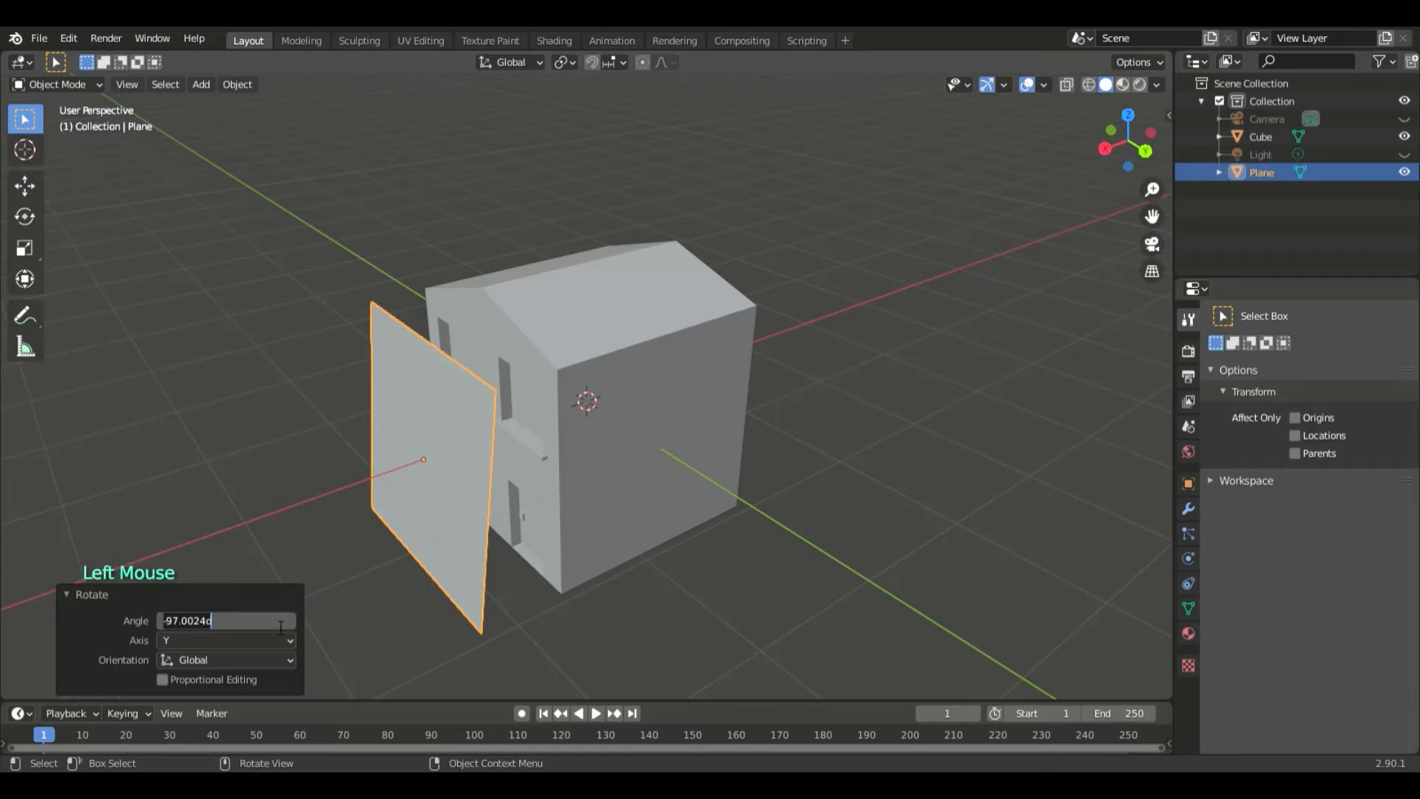
pyautogui.write('90')
pyautogui.press('Return')
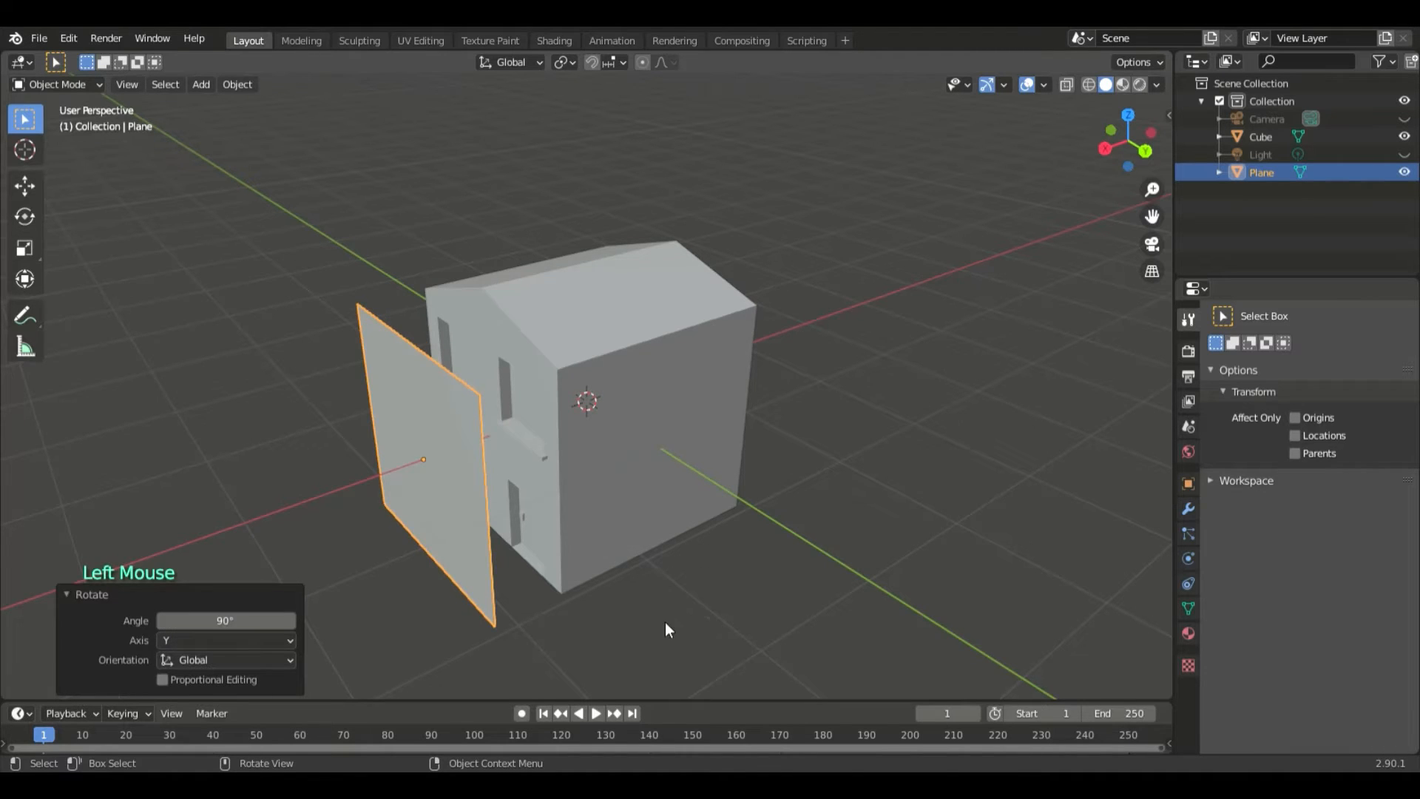
# - Scale the upright plane uniformly to about 0.3 of its size
pyautogui.moveTo(665, 623); pyautogui.dragTo(781, 623, button='middle')
pyautogui.scroll(2, 801, 618)
pyautogui.click(500, 571)
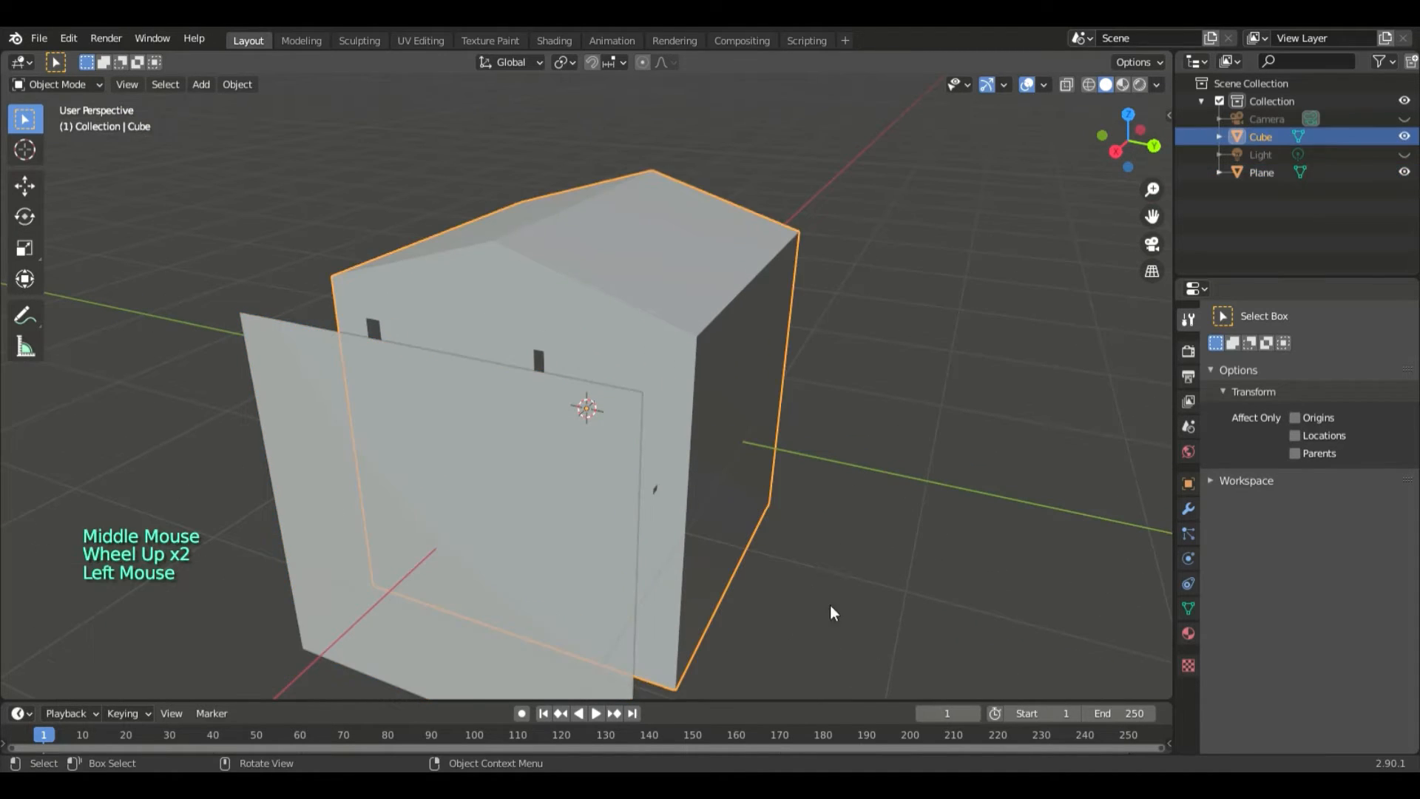
pyautogui.click(366, 591)
pyautogui.press('s')
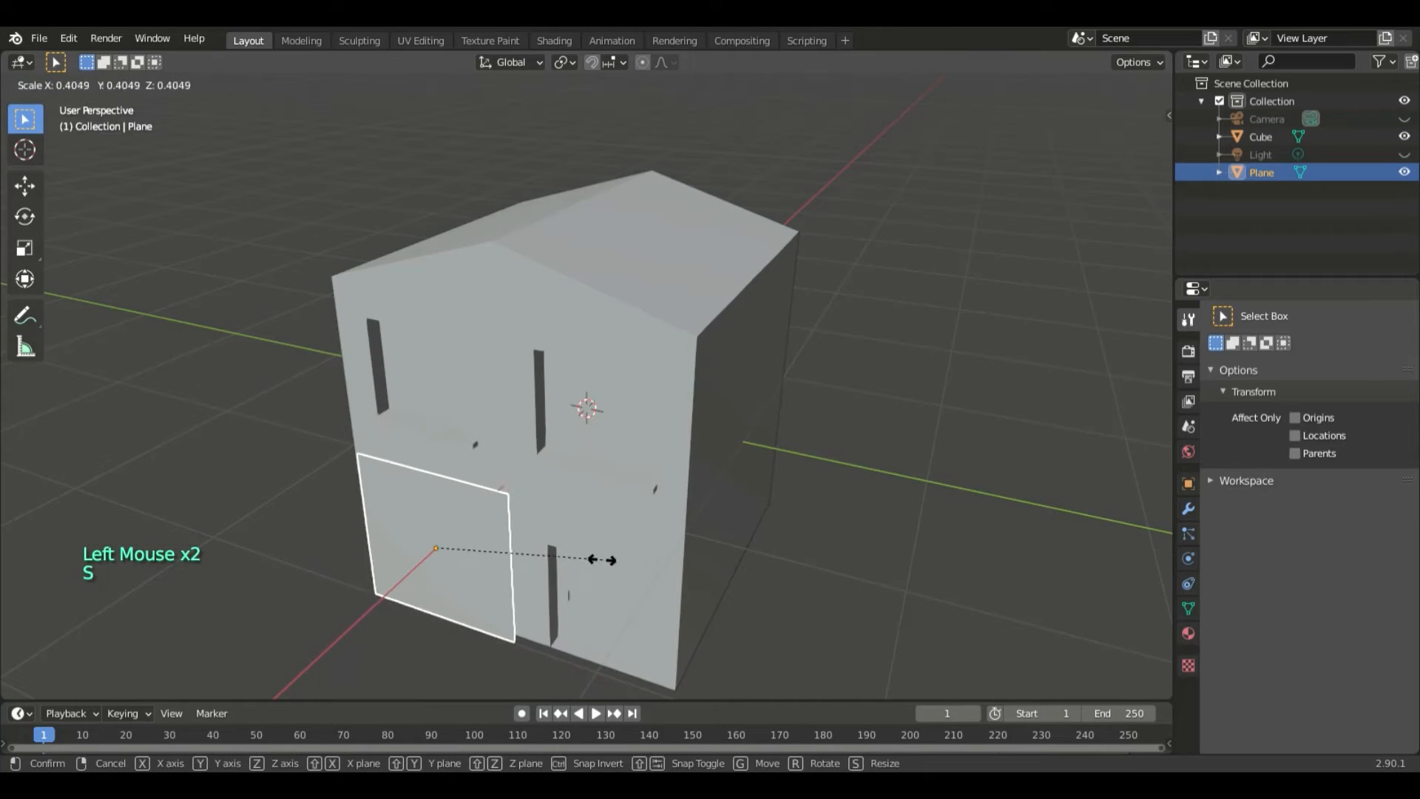
pyautogui.click(588, 561)
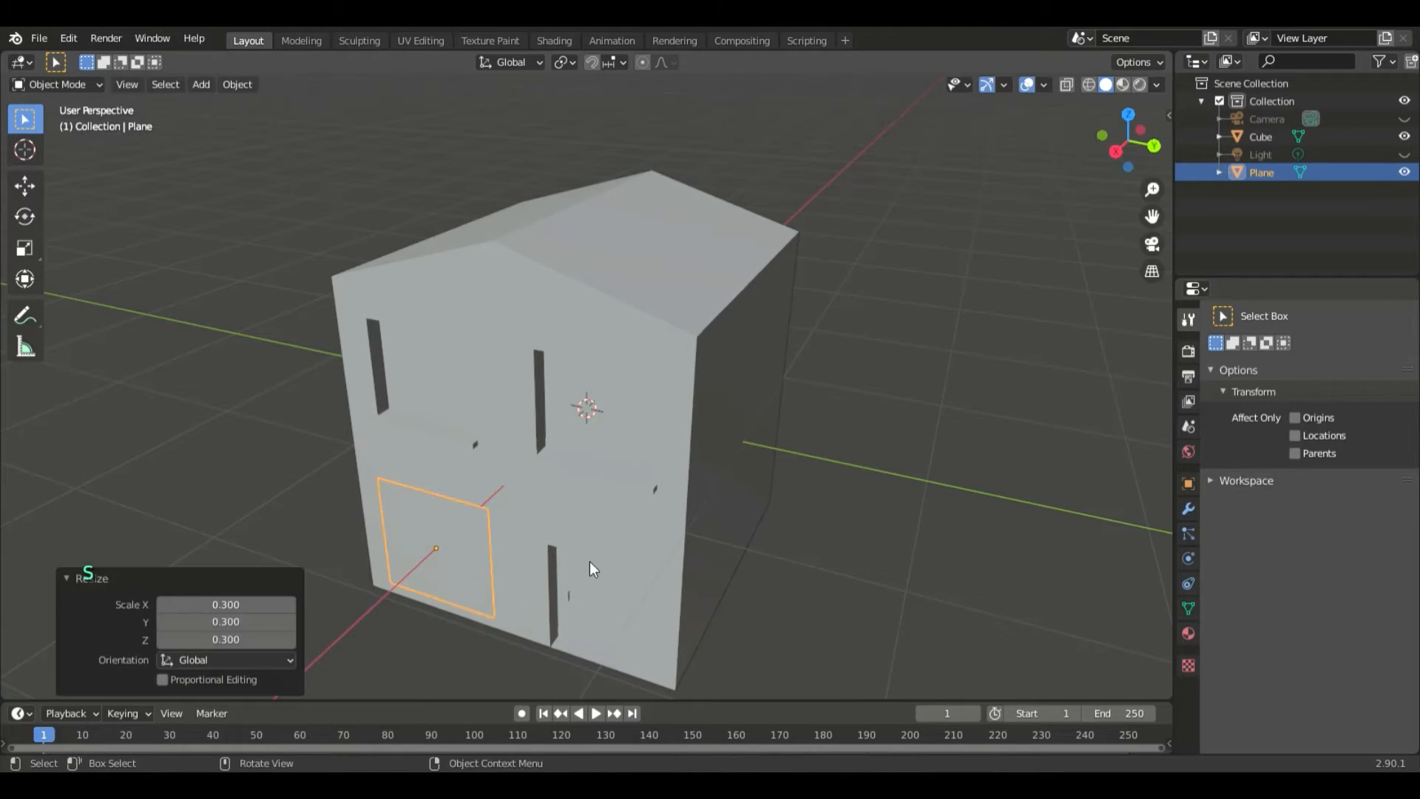
# - Move the plane in front of the upper window above the door and shift it about -0.48 m along X toward the wall
pyautogui.moveTo(589, 563); pyautogui.dragTo(646, 571, button='middle')
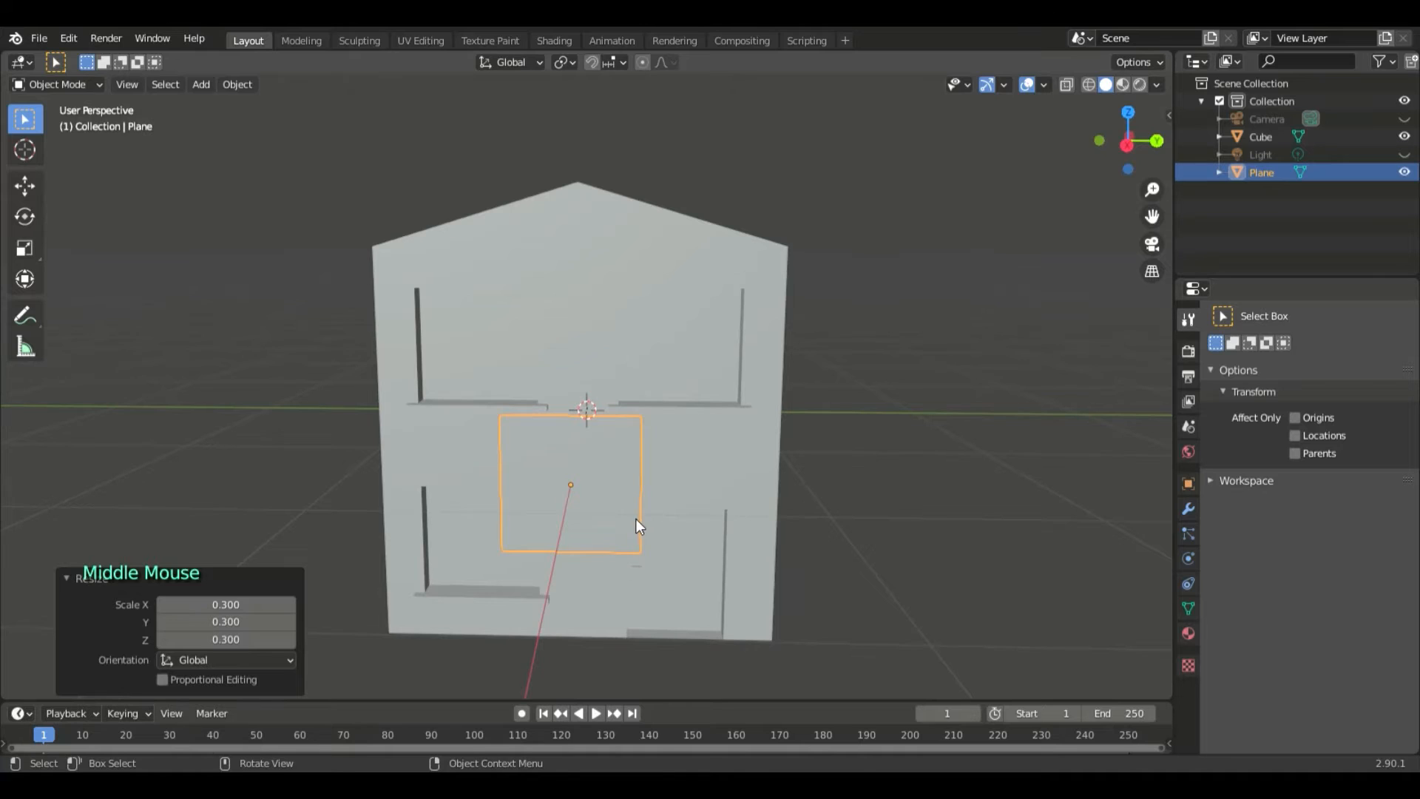
pyautogui.press('g')
pyautogui.click(755, 394)
pyautogui.moveTo(857, 429); pyautogui.dragTo(699, 451, button='middle')
pyautogui.press('g')
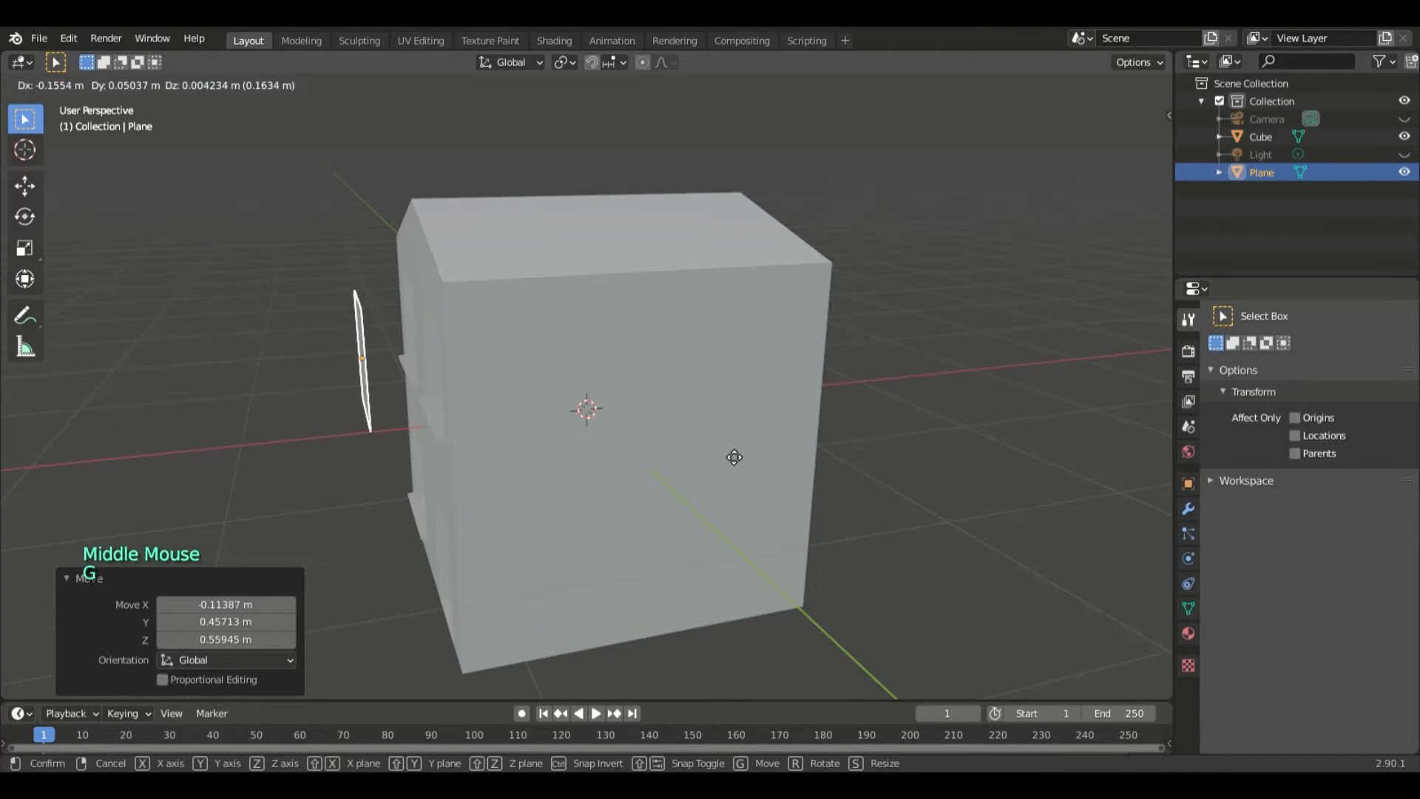
pyautogui.click(701, 540)
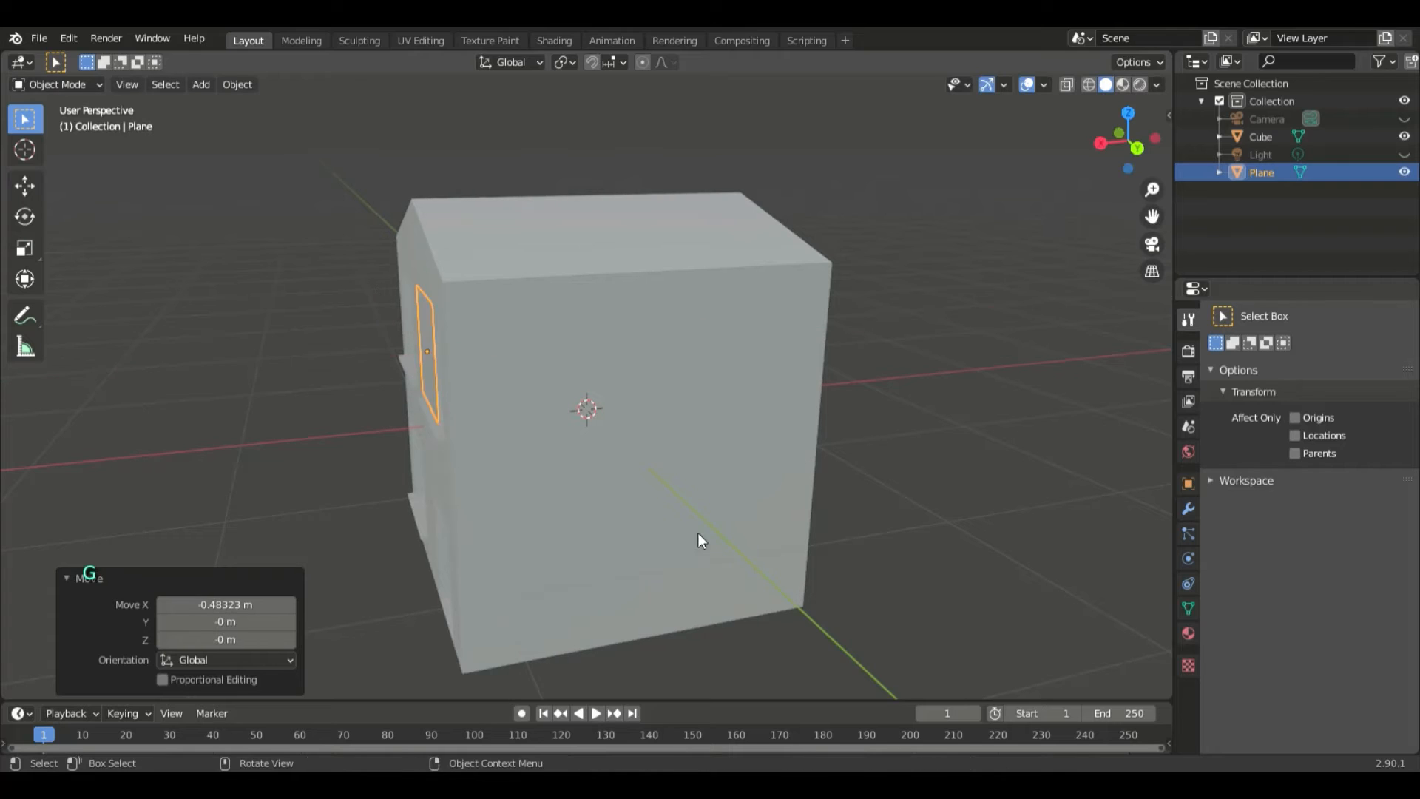
# - Align the plane with the upper window above the door by moving it about -0.056 m along Z and 0.039 m along Y
pyautogui.moveTo(702, 540); pyautogui.dragTo(747, 591, button='middle')
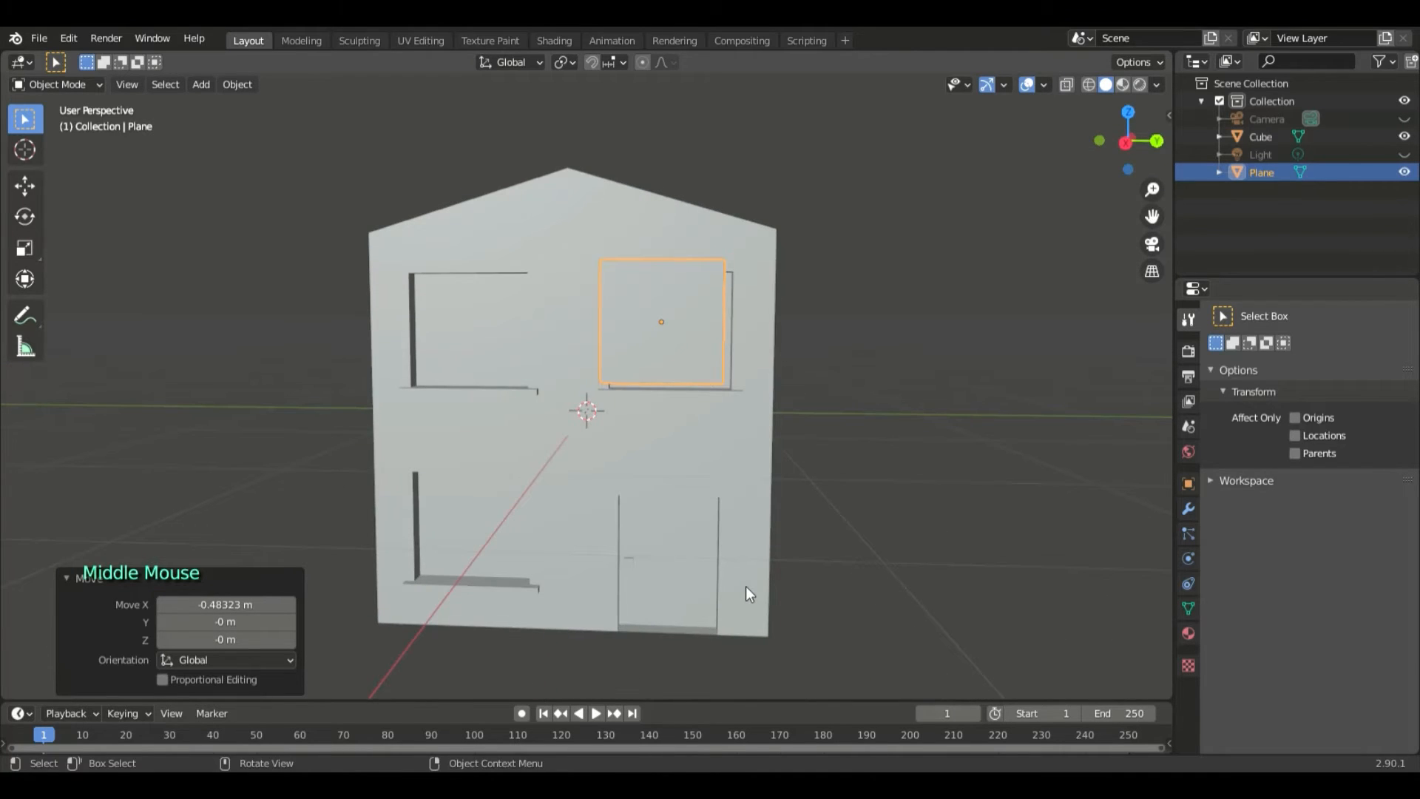
pyautogui.press('g')
pyautogui.press('z')
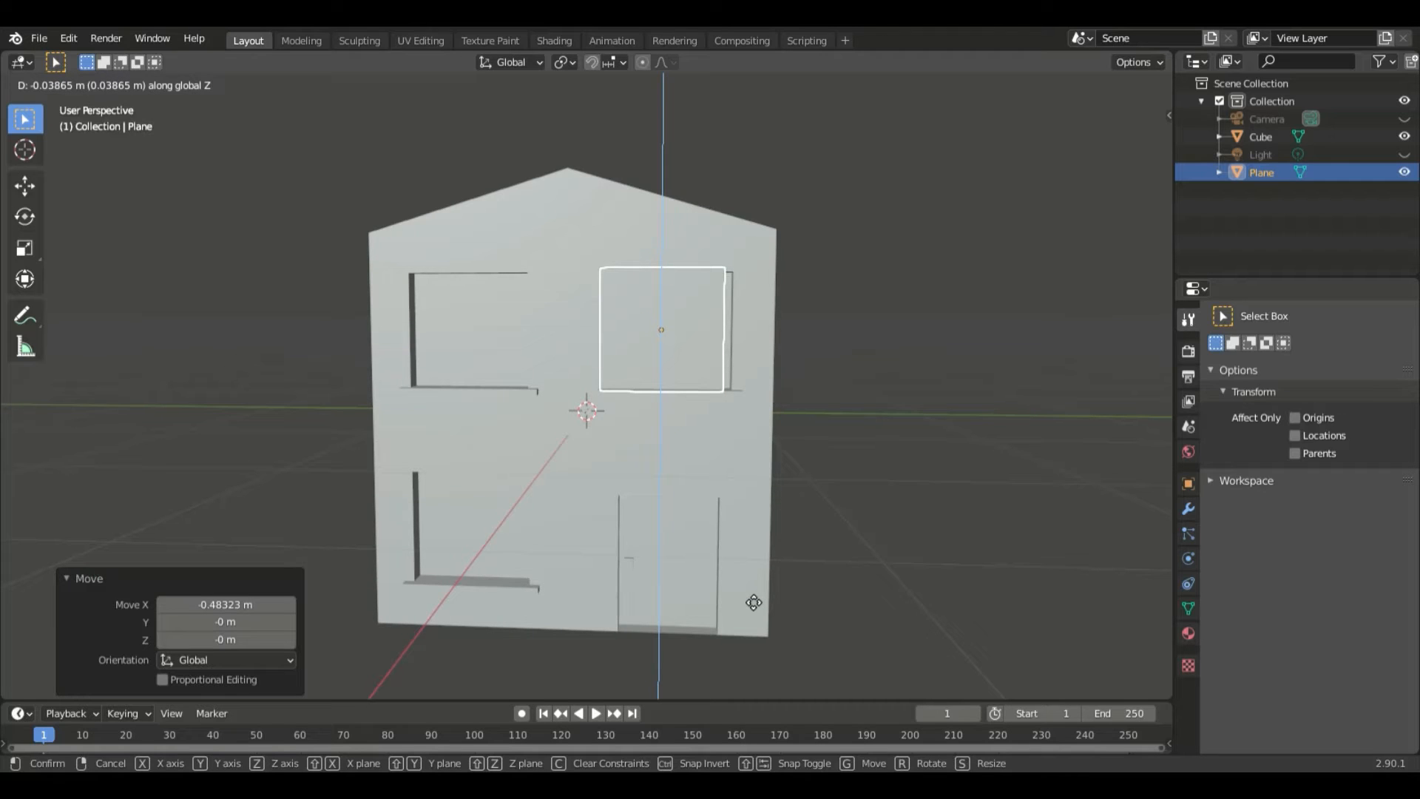
pyautogui.click(753, 604)
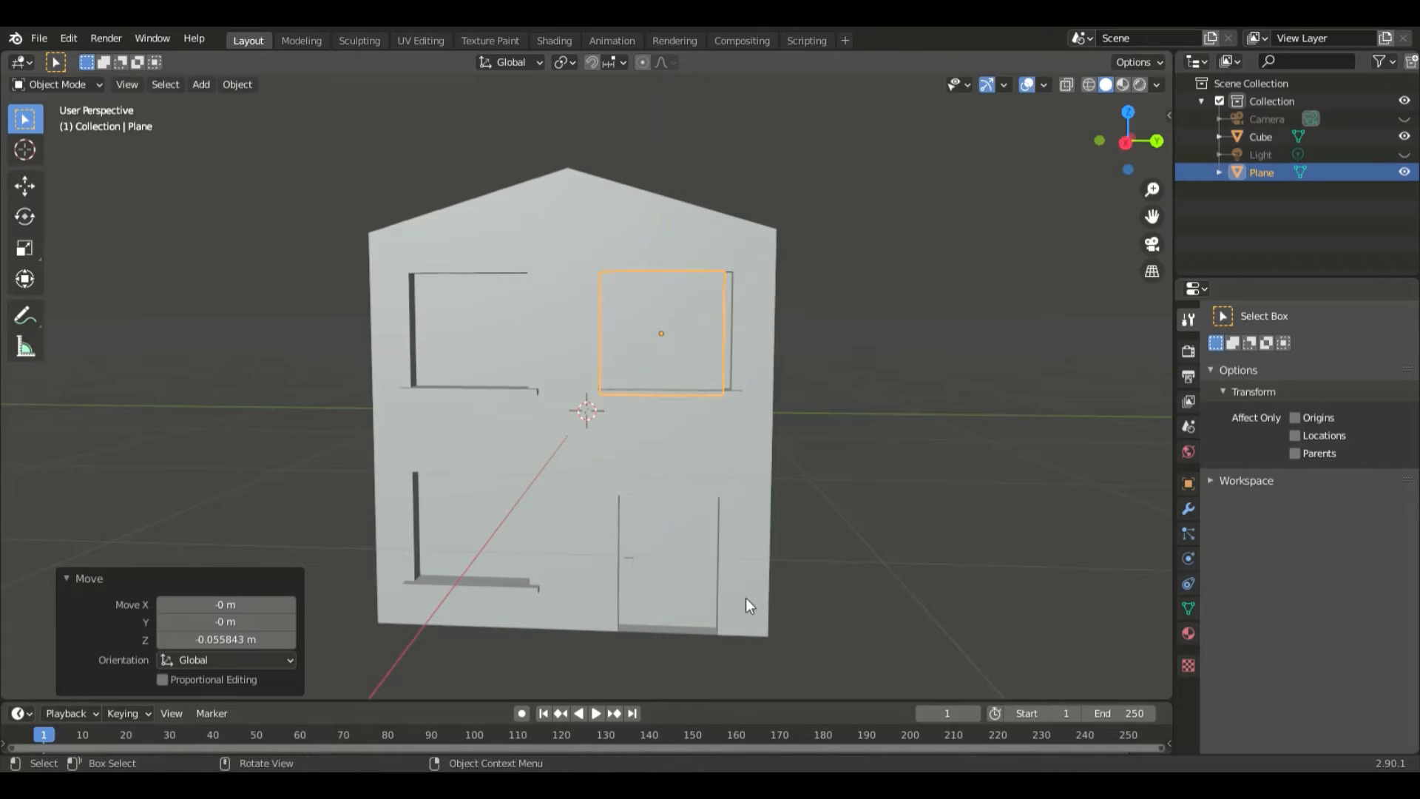
pyautogui.press('g')
pyautogui.press('y')
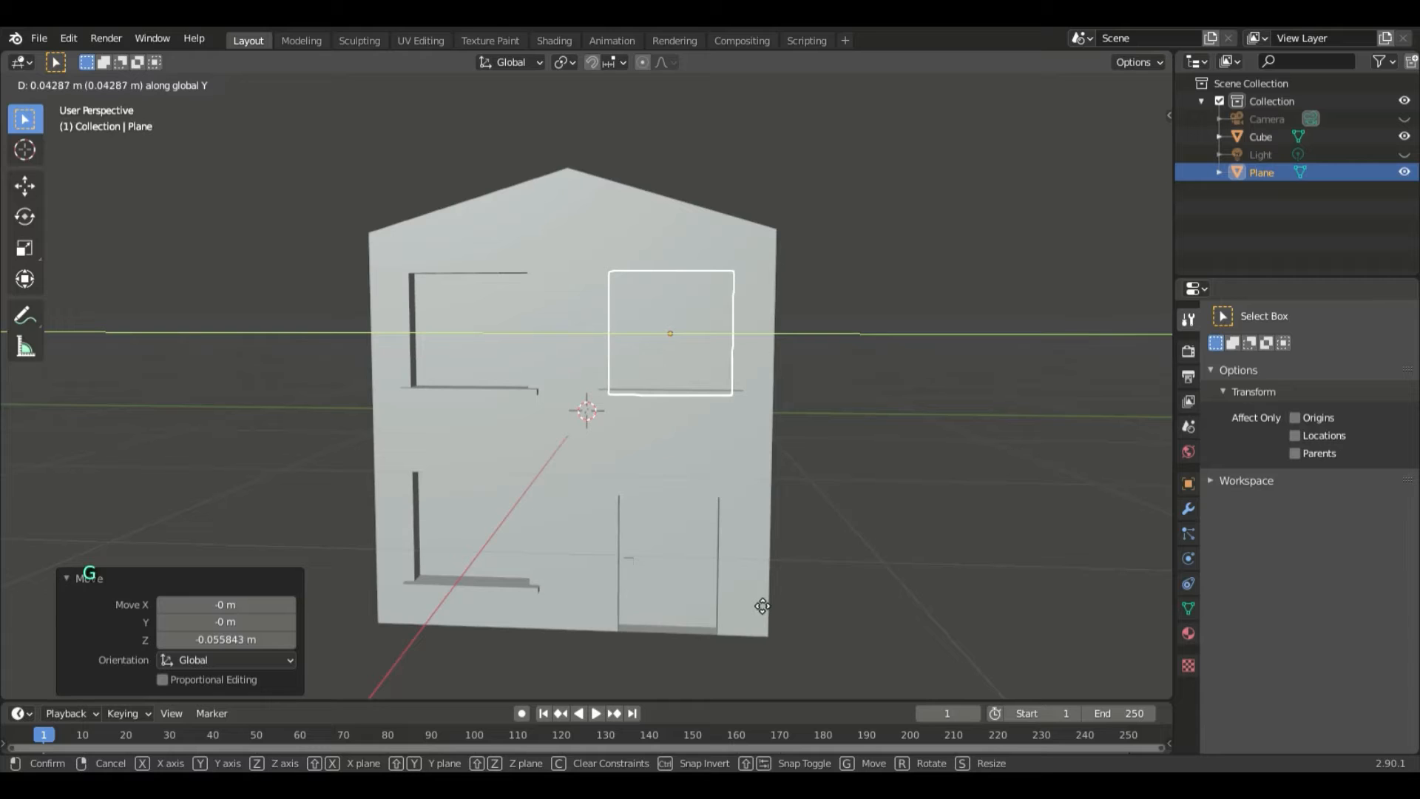
pyautogui.click(762, 606)
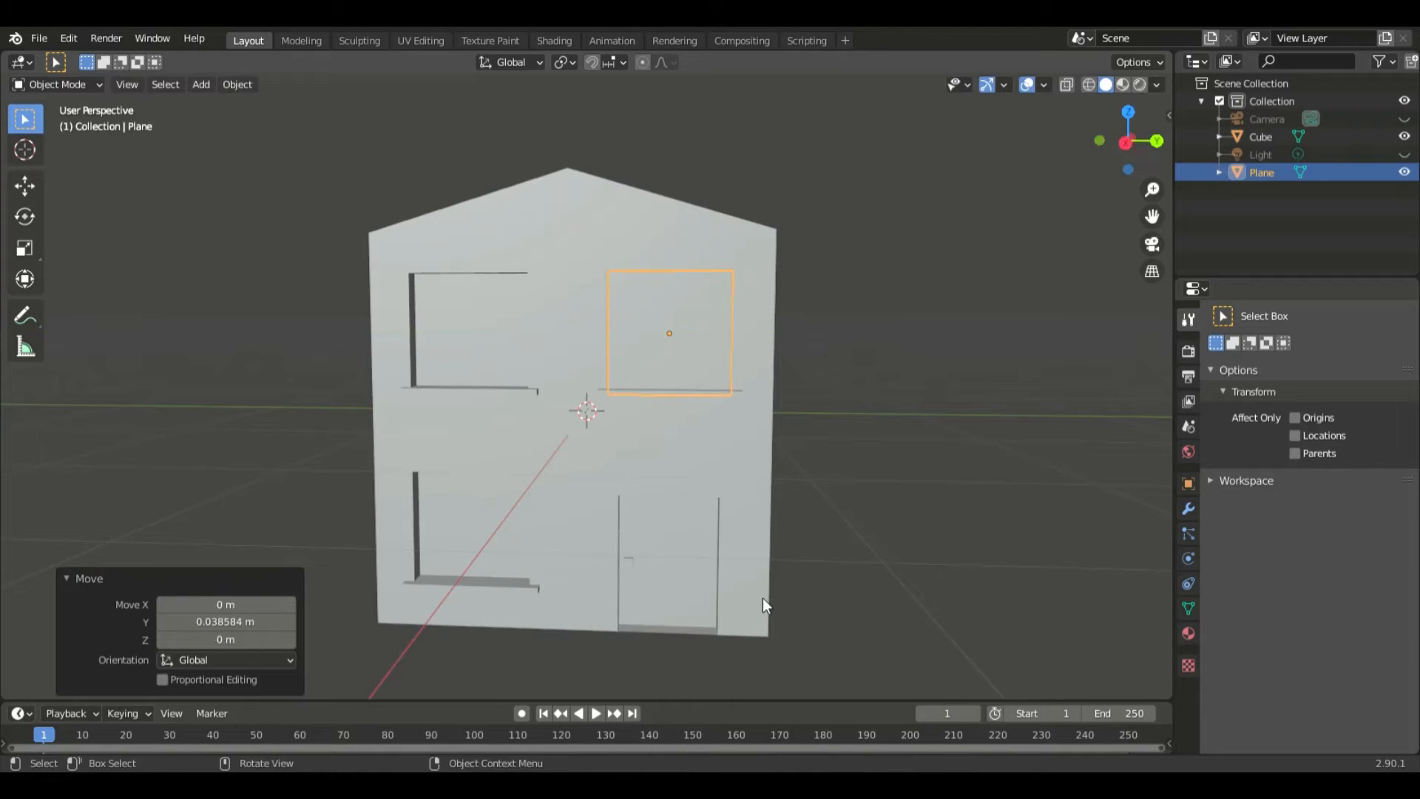
# - Push the plane into the window recess by about -0.05 m along X
pyautogui.moveTo(762, 598); pyautogui.dragTo(703, 615, button='middle')
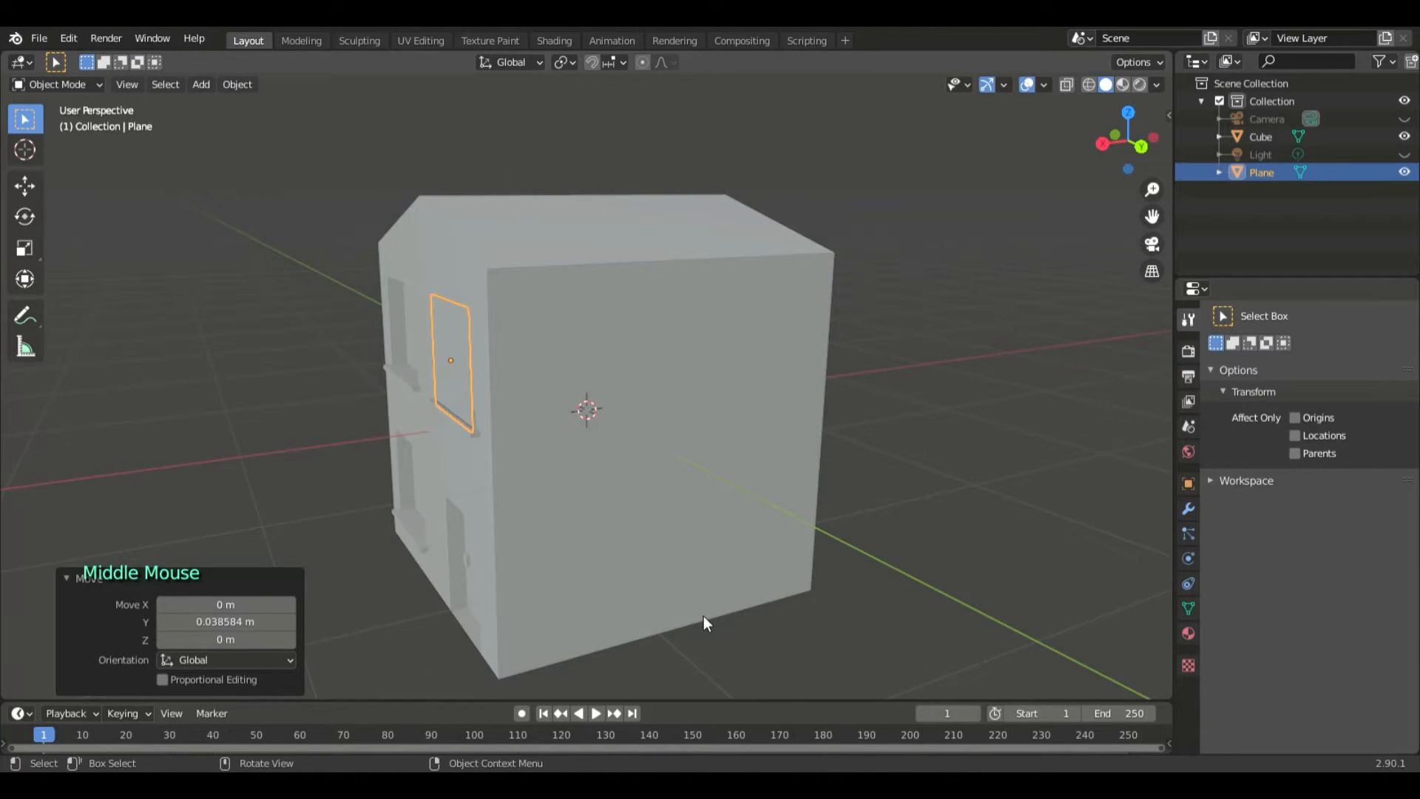
pyautogui.press('g')
pyautogui.press('x')
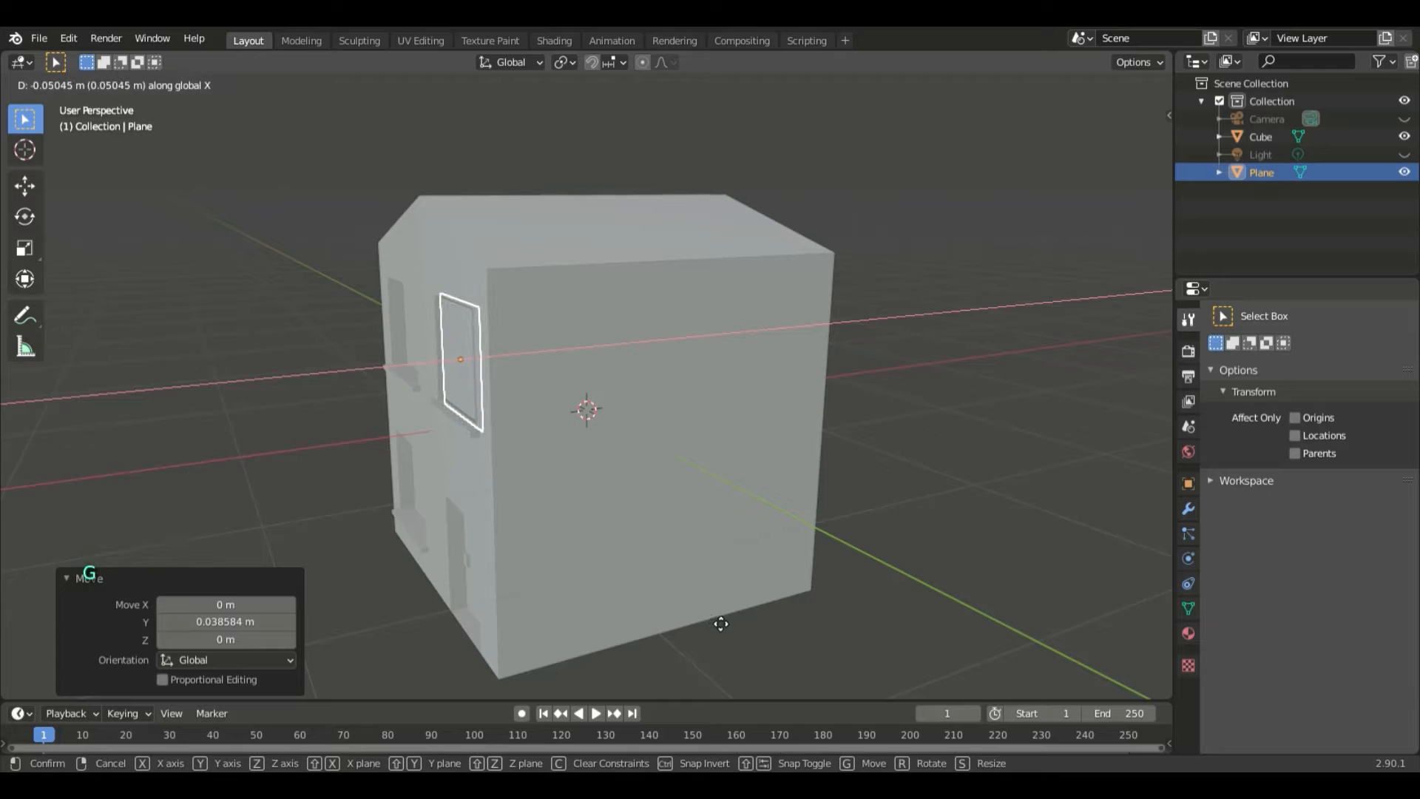
pyautogui.click(721, 623)
# - Enlarge the window plane uniformly by a factor of about 1.135
pyautogui.moveTo(705, 633); pyautogui.dragTo(819, 620, button='middle')
pyautogui.scroll(2, 771, 614)
pyautogui.middleClick(819, 627)
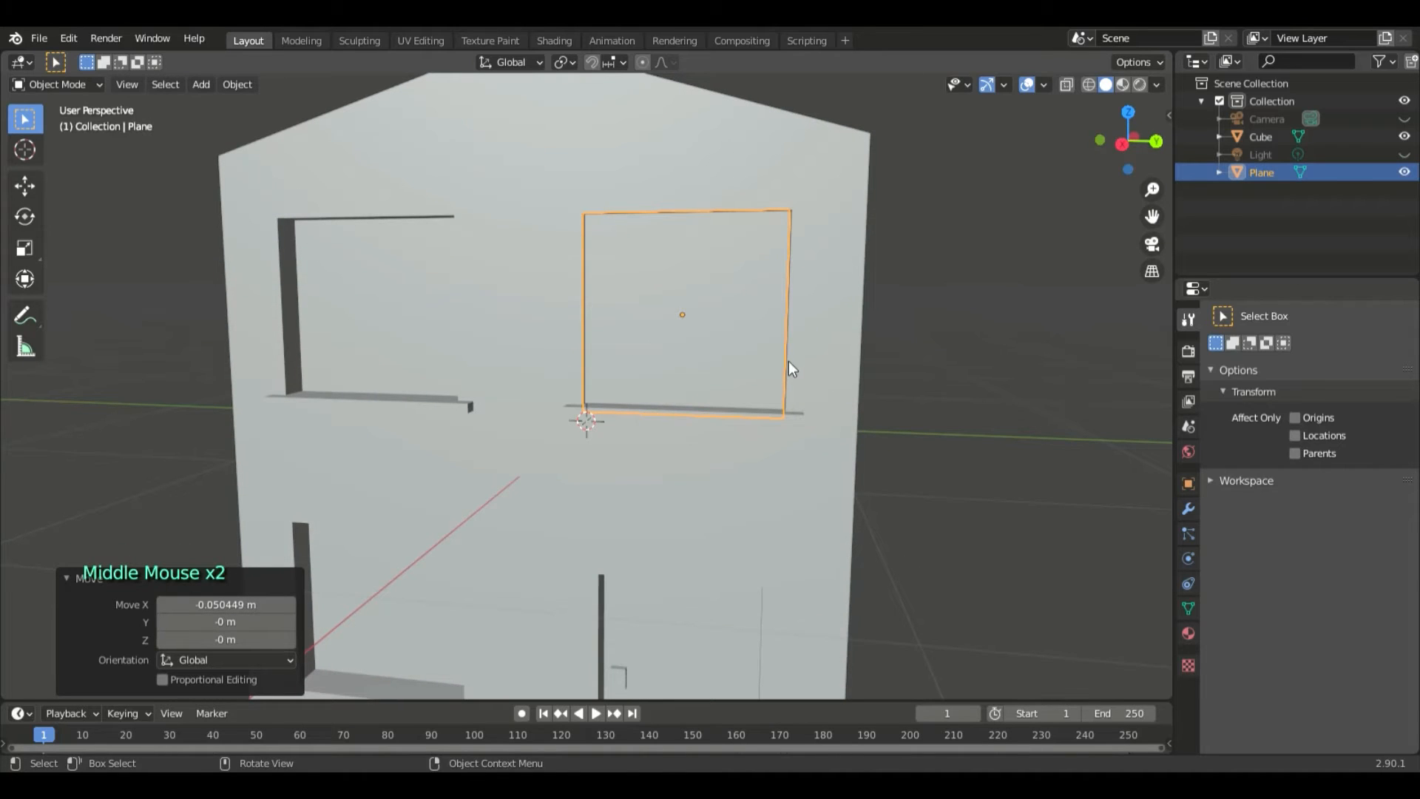
pyautogui.press('s')
pyautogui.click(810, 365)
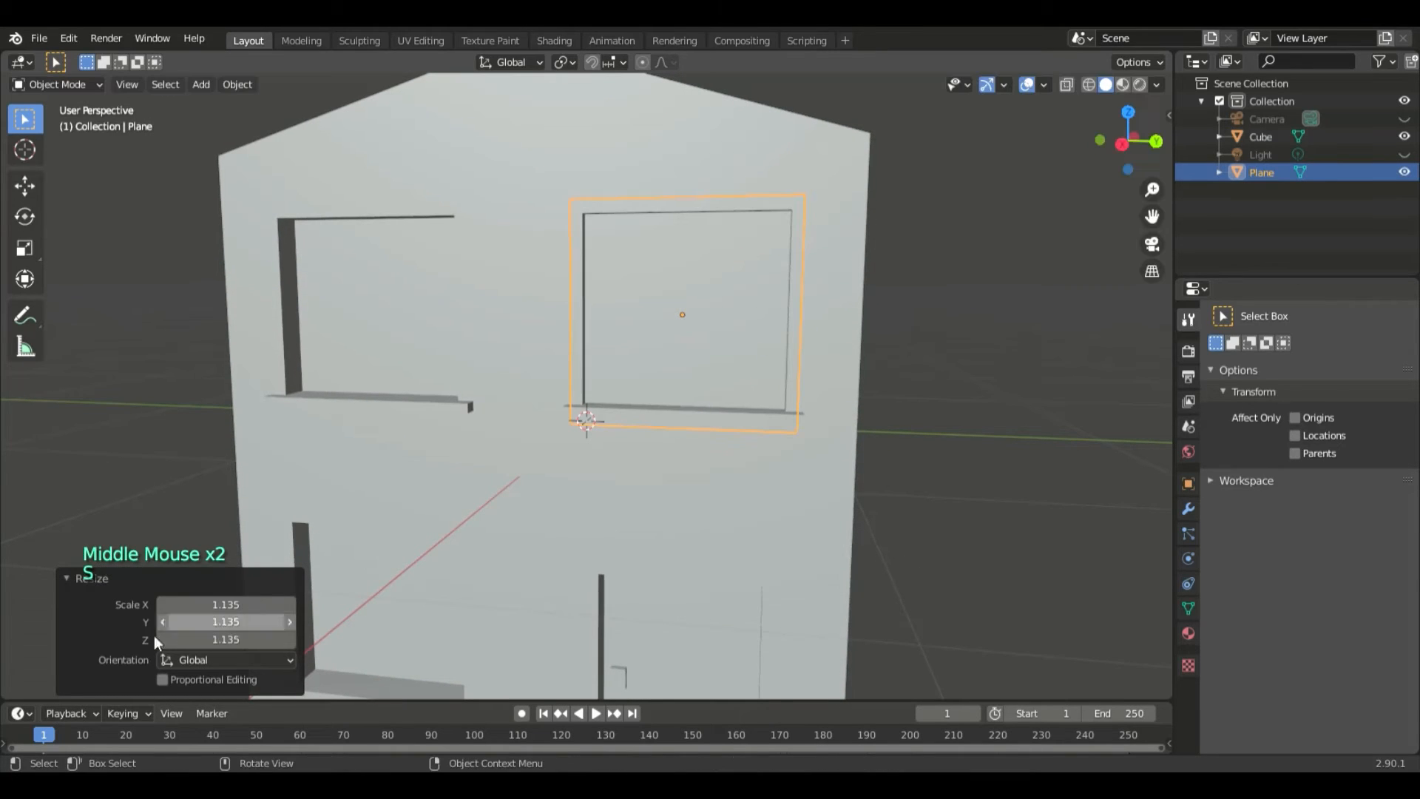
# - Reset the enlargement's X, Y and Z scale factors to 1
pyautogui.click(232, 607)
pyautogui.write('1')
pyautogui.press('Return')
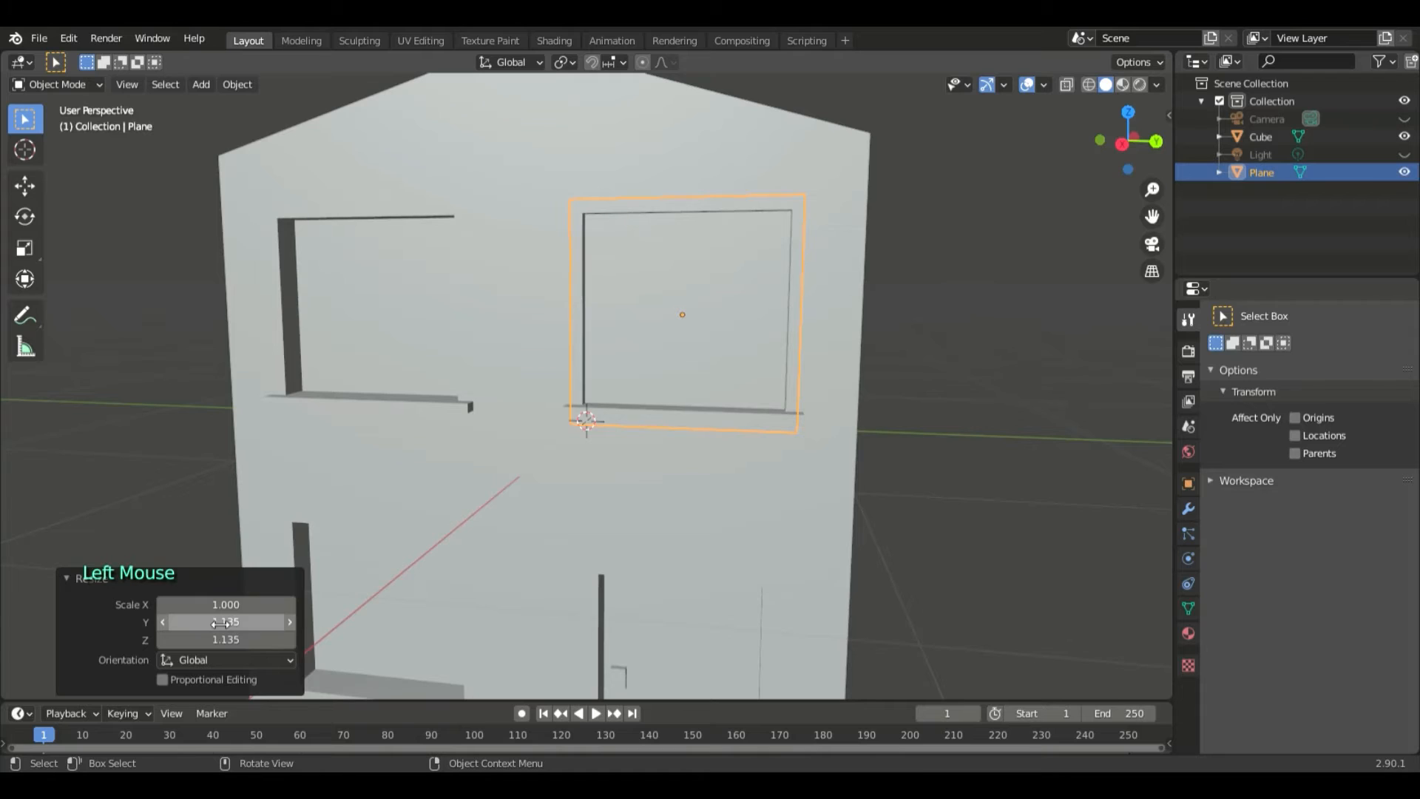
pyautogui.doubleClick(220, 623)
pyautogui.write('1')
pyautogui.press('Return')
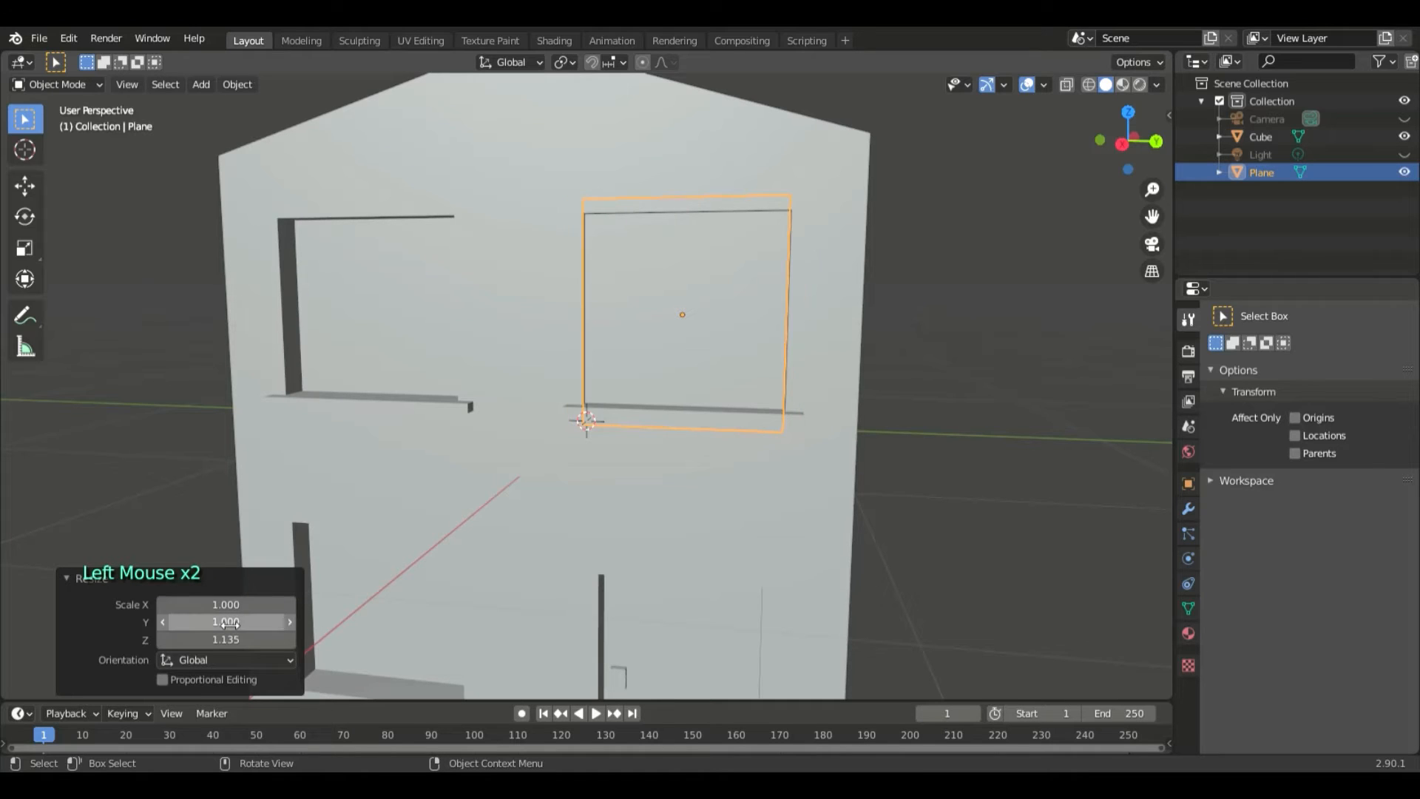
pyautogui.click(232, 640)
pyautogui.write('1')
pyautogui.press('Return')
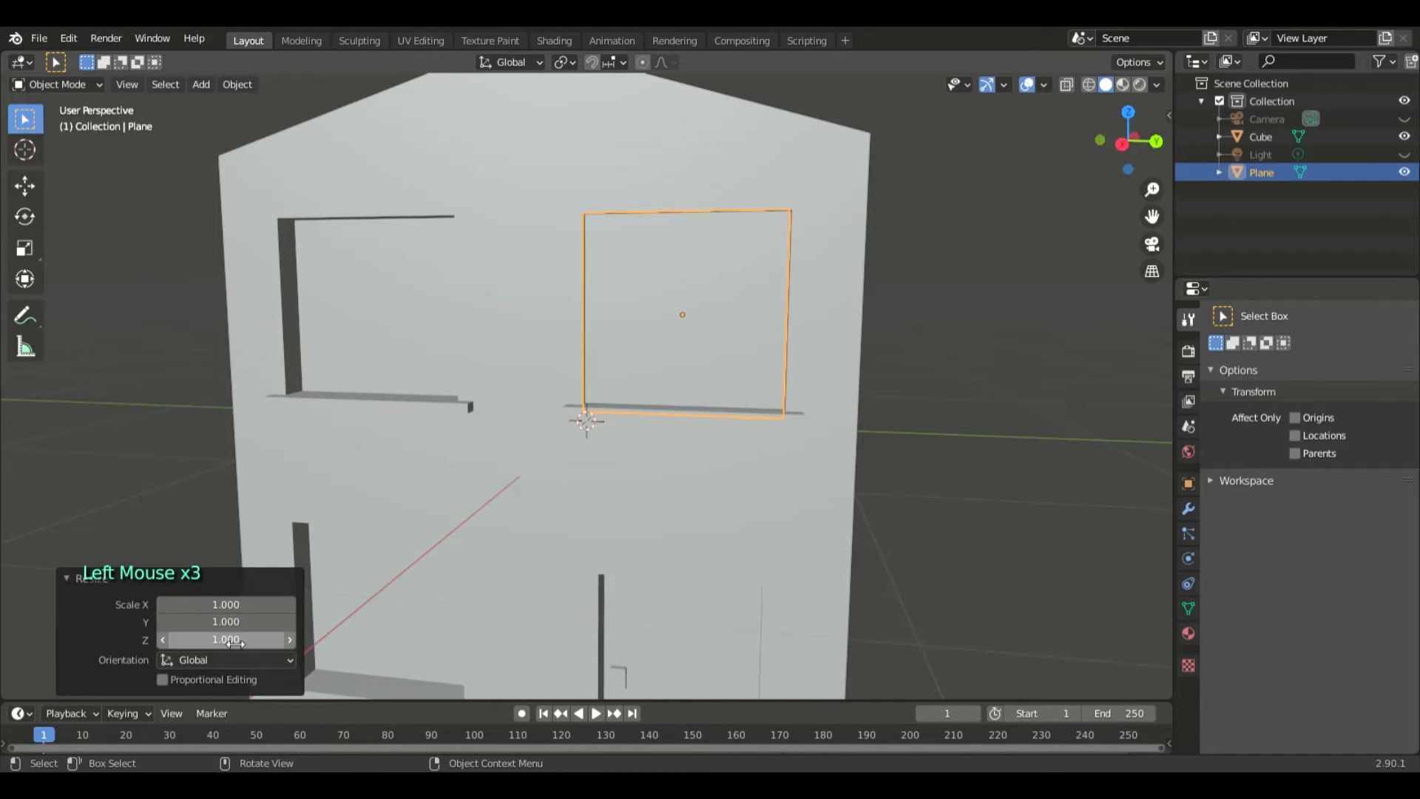
# - Set the window plane's X, Y and Z scale factors to 1.1 and deselect it
pyautogui.click(208, 605)
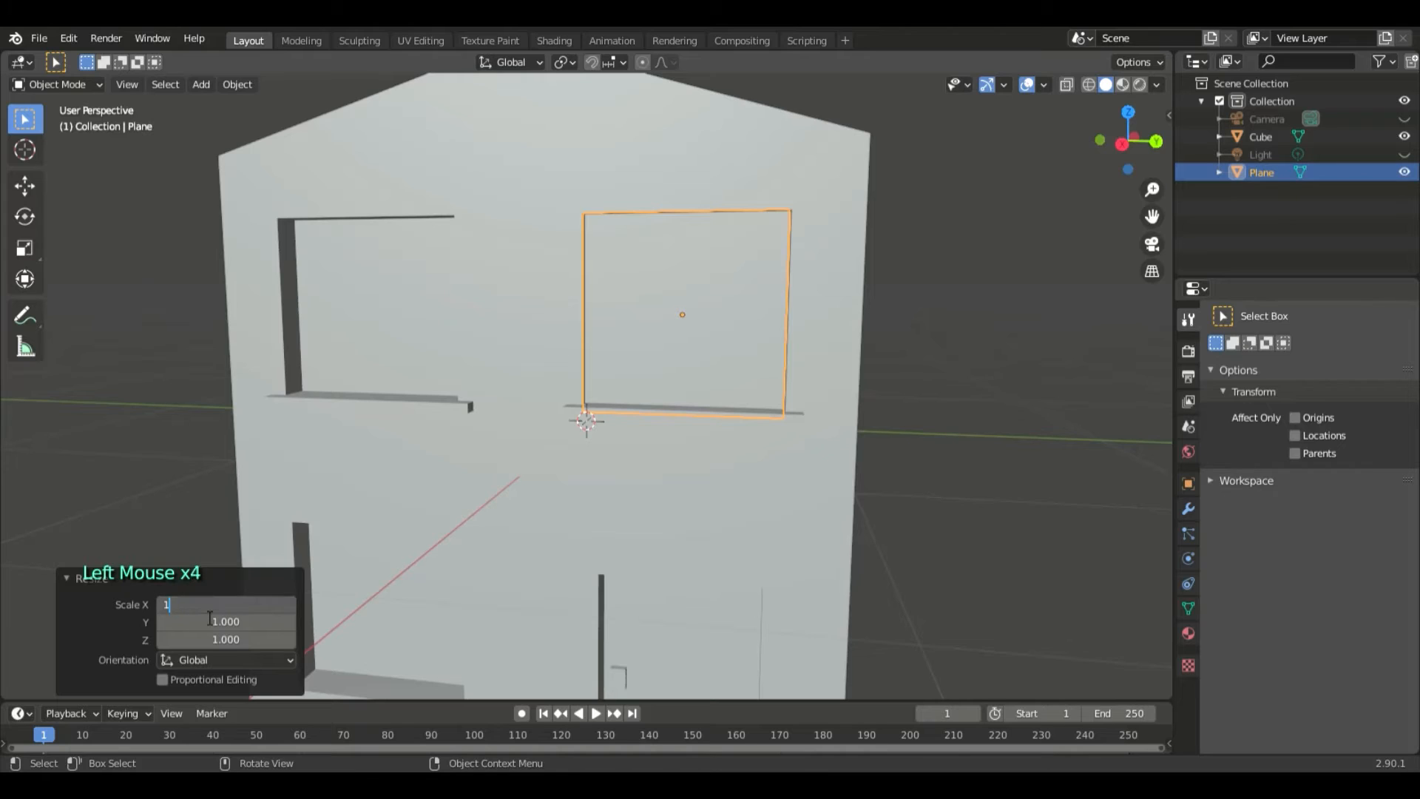
pyautogui.press('Return')
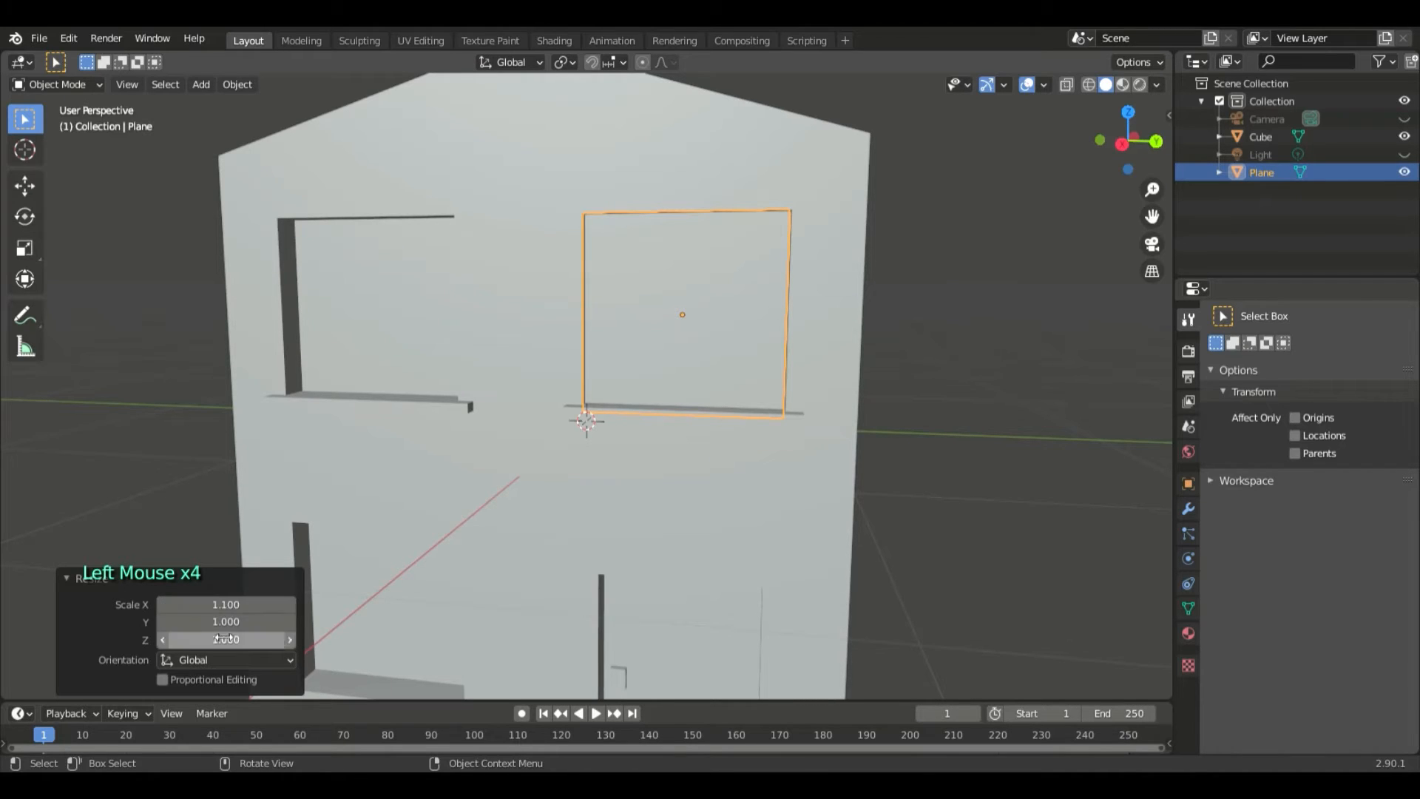
pyautogui.click(222, 623)
pyautogui.press('Return')
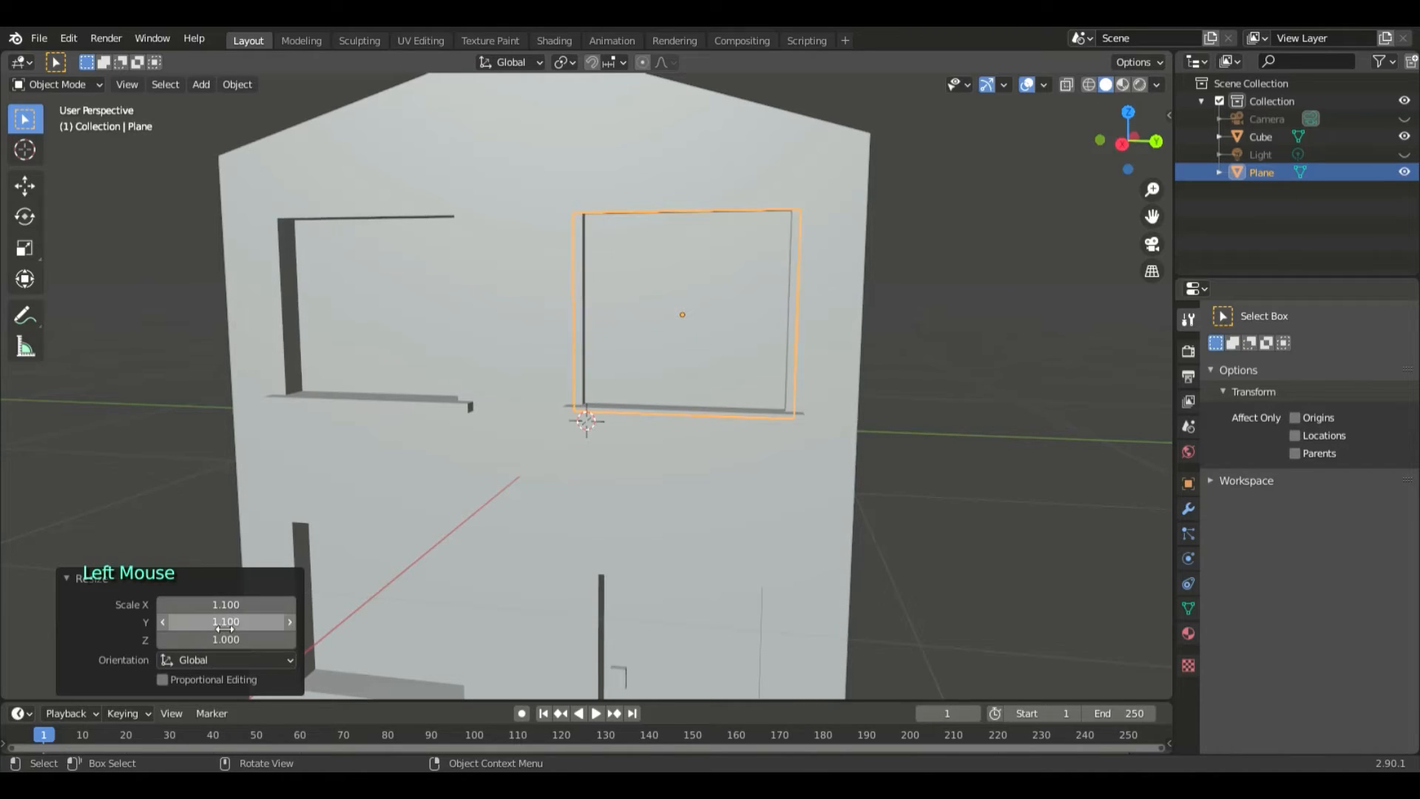
pyautogui.click(257, 641)
pyautogui.write('1')
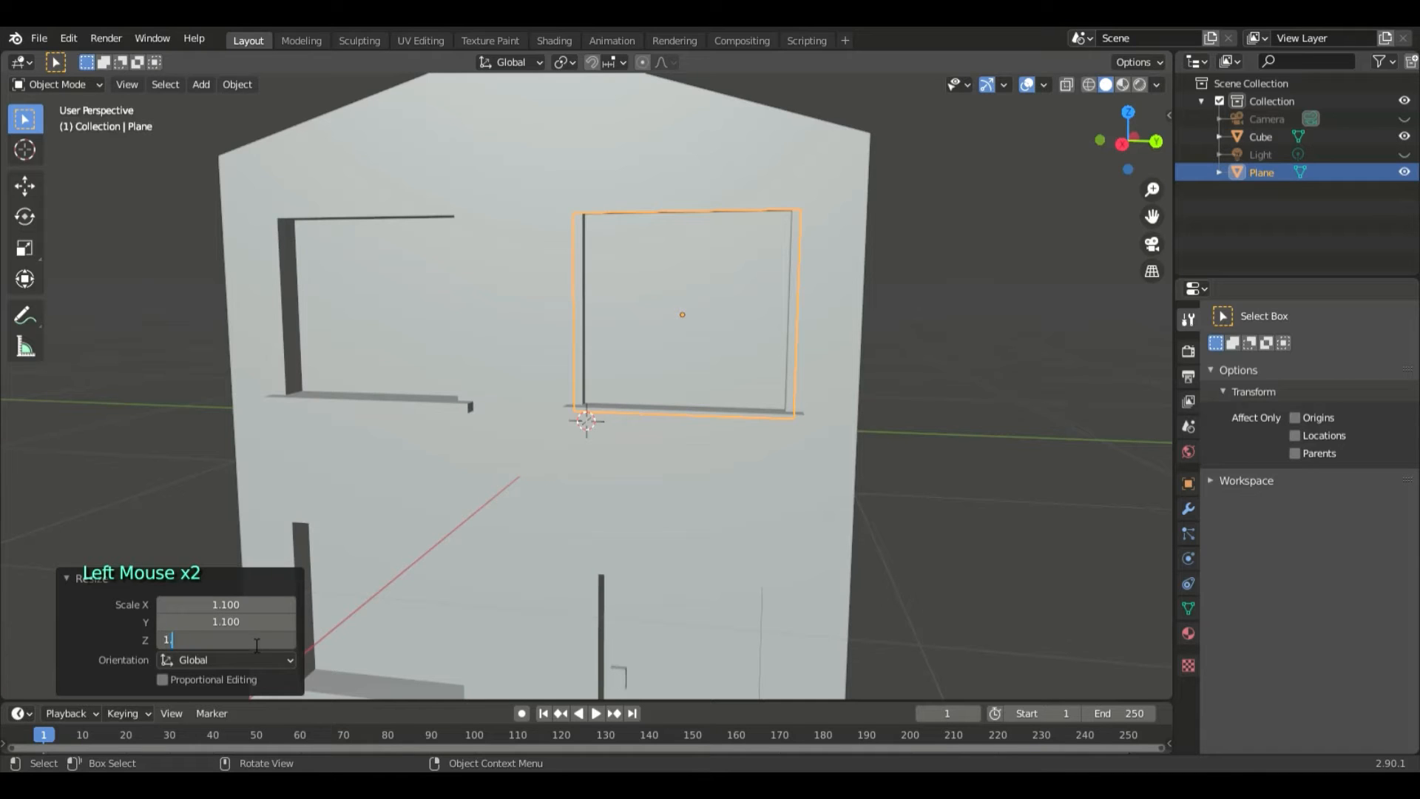
pyautogui.write('.1')
pyautogui.press('Return')
pyautogui.click(984, 432)
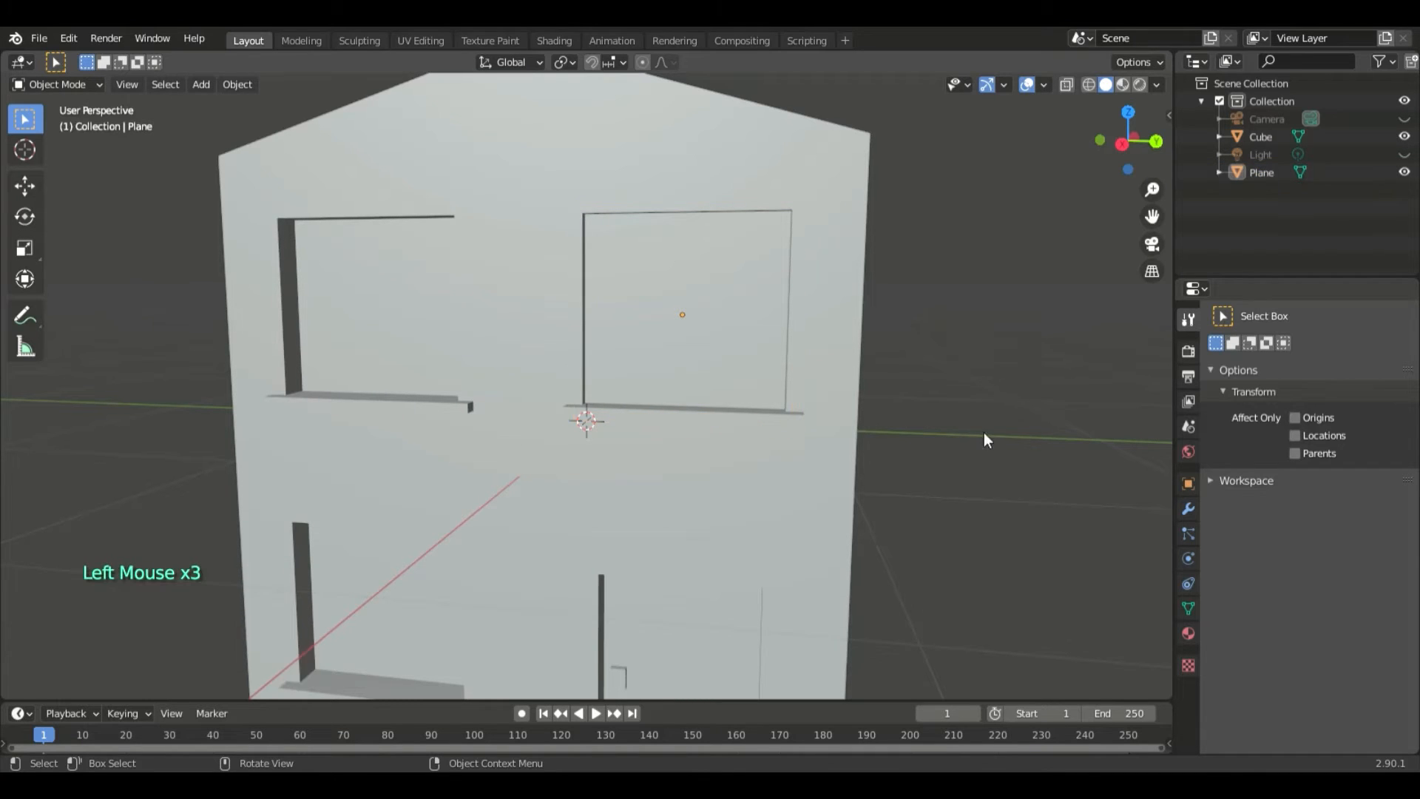
# - Rename the Plane object to windowpane
pyautogui.moveTo(958, 390); pyautogui.dragTo(1051, 325, button='middle')
pyautogui.click(1267, 172)
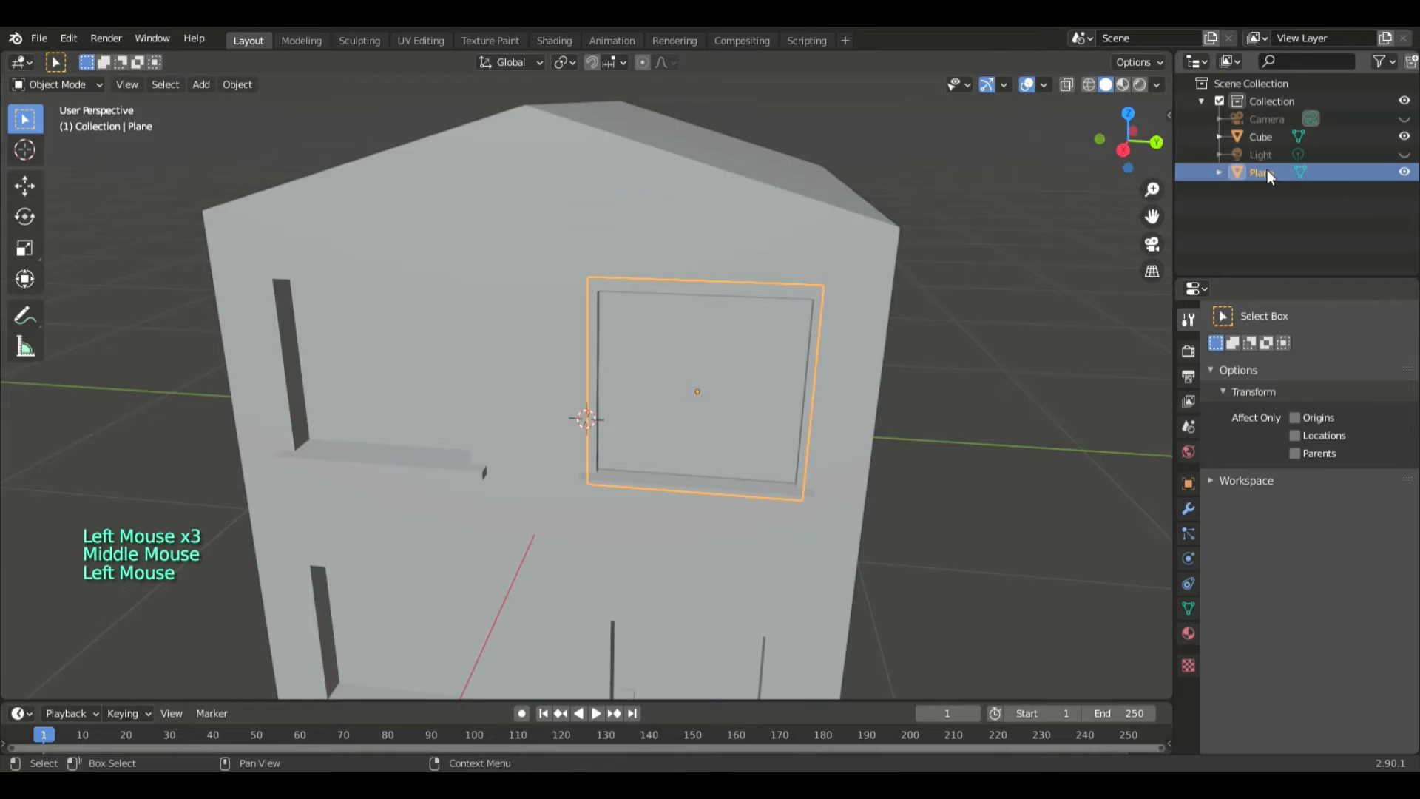
pyautogui.doubleClick(1267, 172)
pyautogui.write('wor')
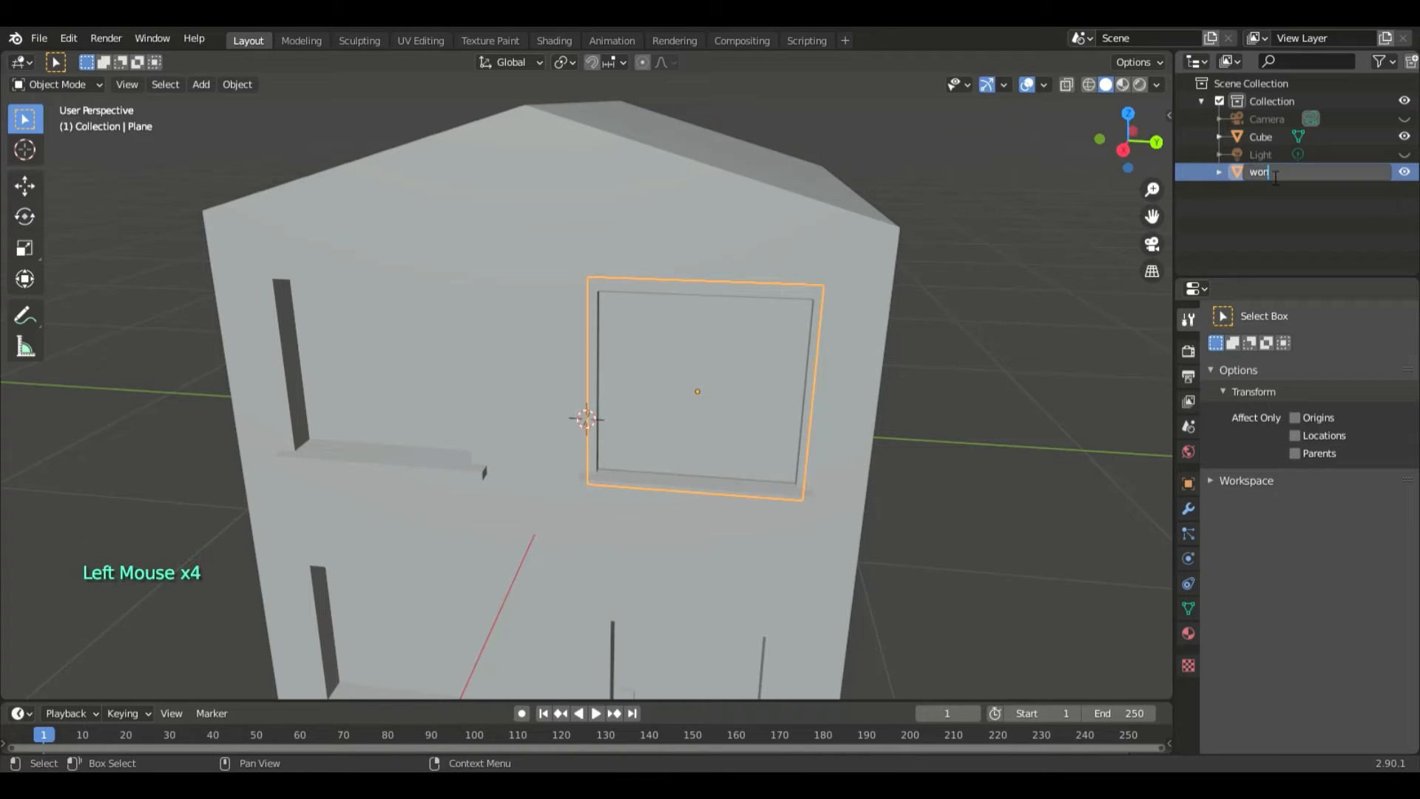
pyautogui.press('BackSpace')
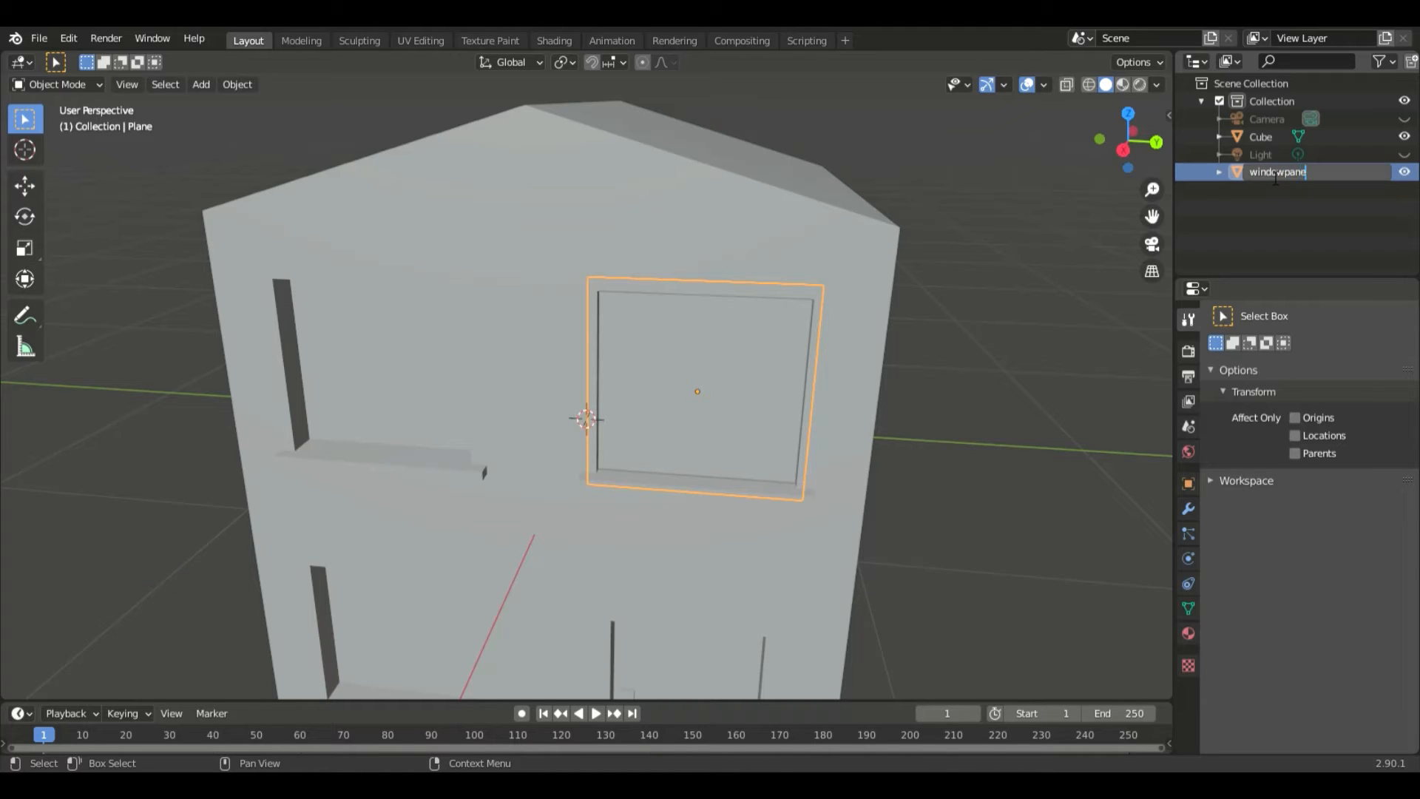
pyautogui.press('Return')
# - Rename the Cube object to house
pyautogui.click(1276, 138)
pyautogui.click(1271, 137)
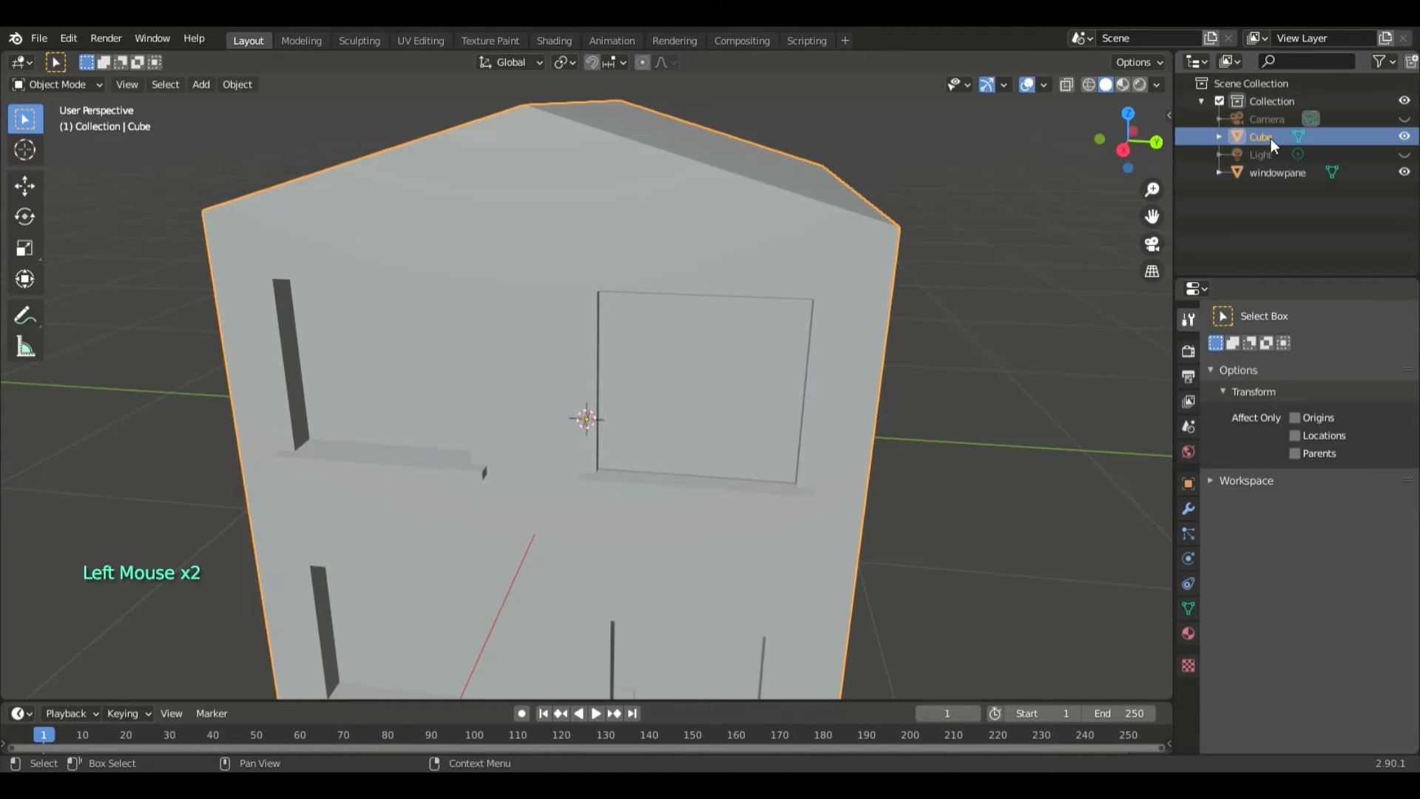
pyautogui.doubleClick(1270, 137)
pyautogui.write('house')
pyautogui.press('Return')
# - Copy the windowpane object and paste a duplicate in the same place
pyautogui.click(1303, 173)
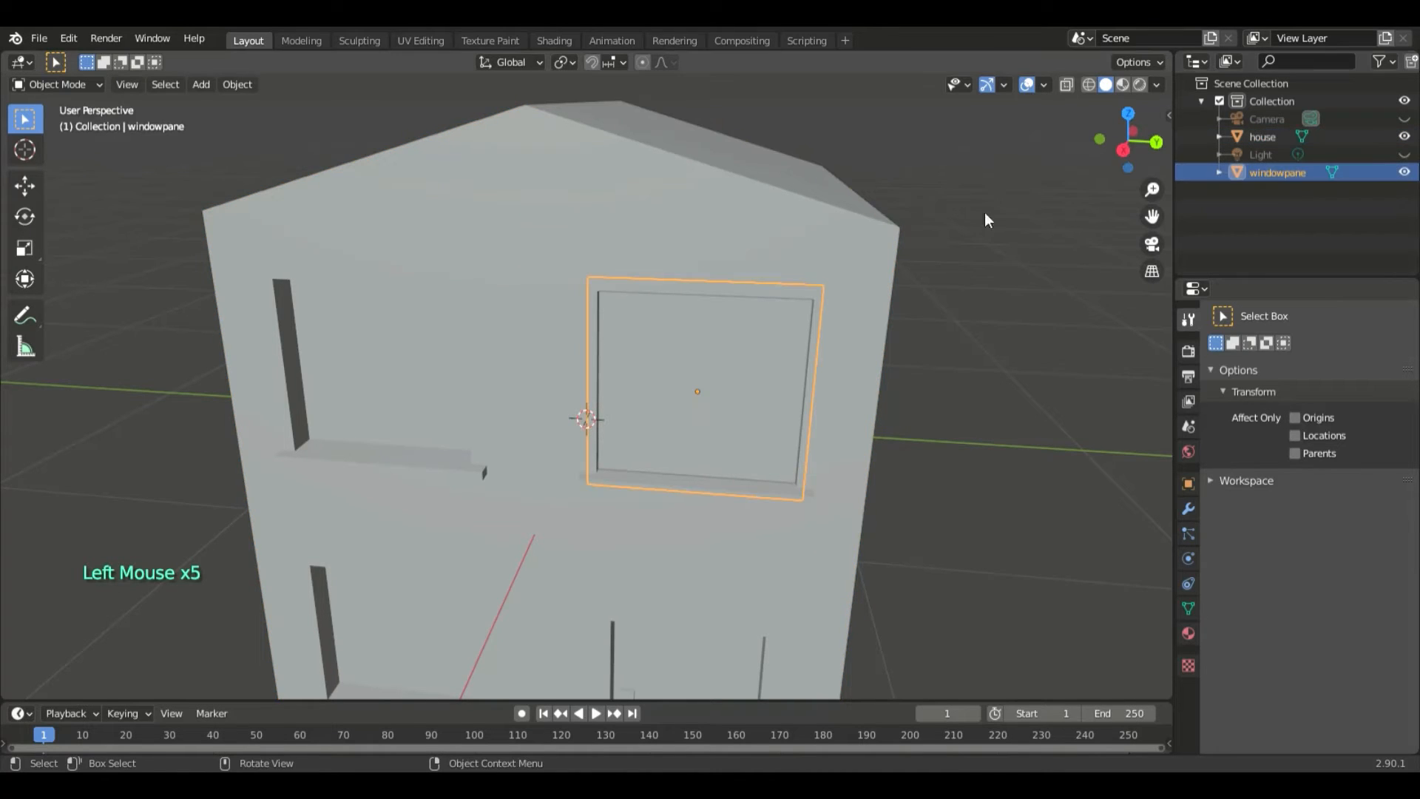
pyautogui.rightClick(641, 372)
pyautogui.click(584, 430)
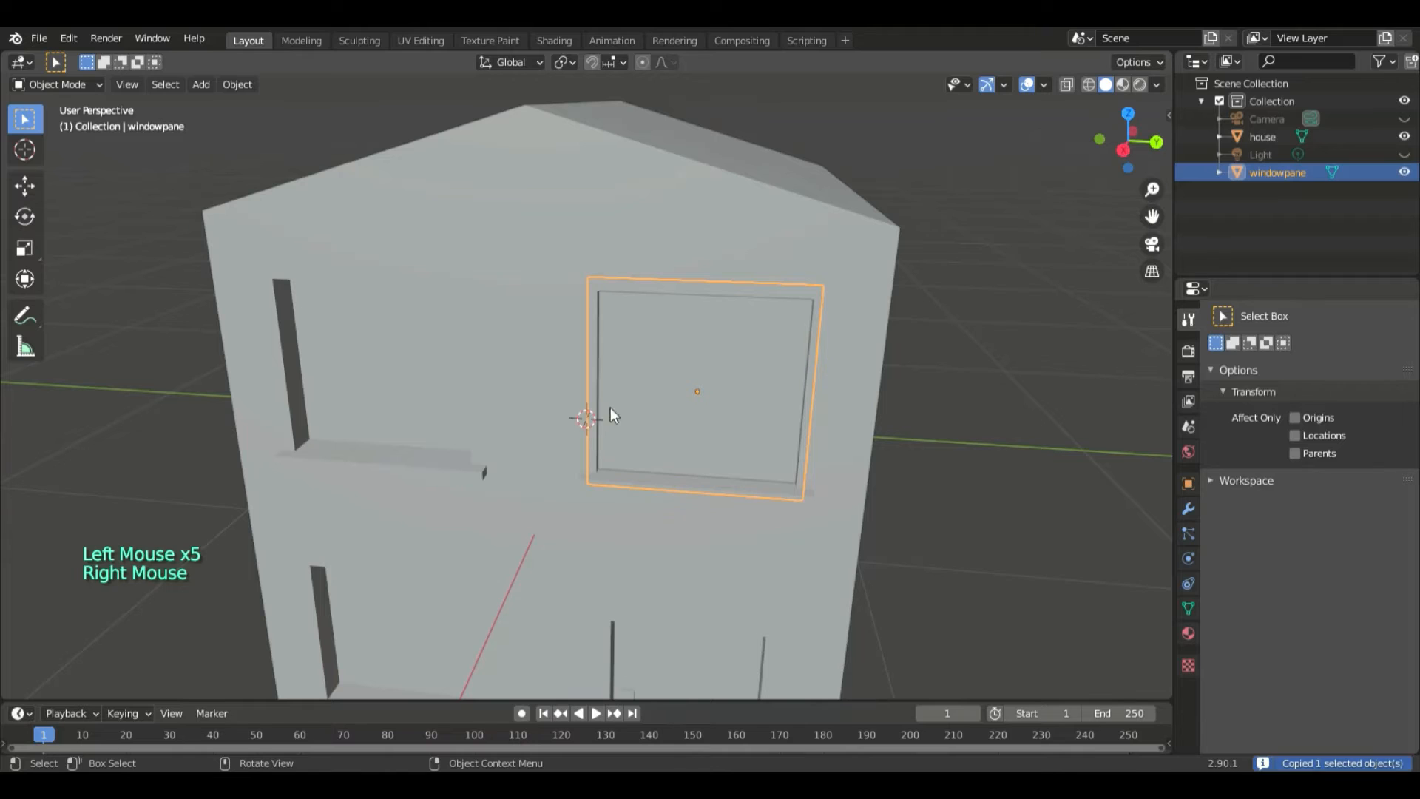
pyautogui.rightClick(611, 413)
pyautogui.click(621, 428)
# - Move the pasted pane about -0.995 m along the Y axis into the other upper window recess
pyautogui.moveTo(723, 468); pyautogui.dragTo(933, 432, button='middle')
pyautogui.press('g')
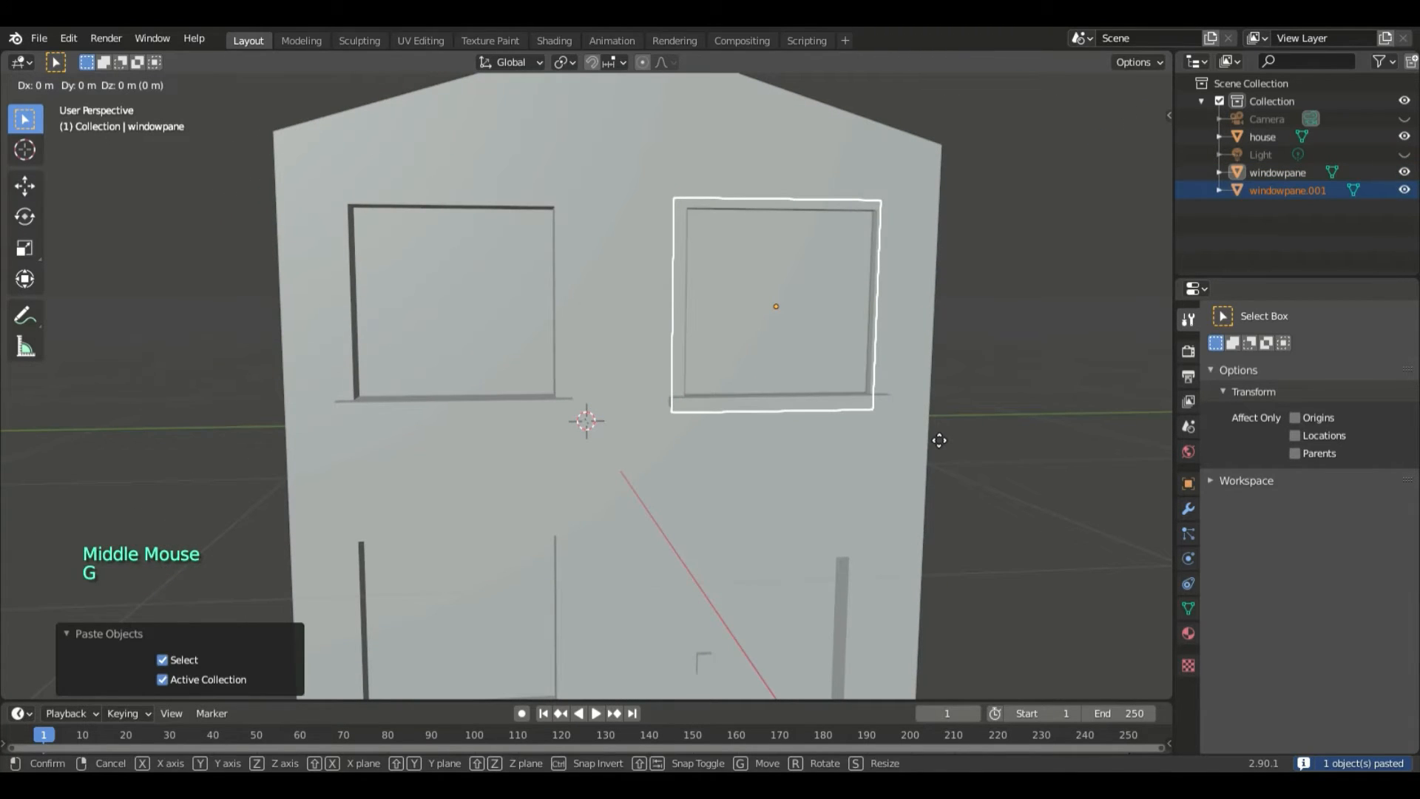
pyautogui.press('x')
pyautogui.press('y')
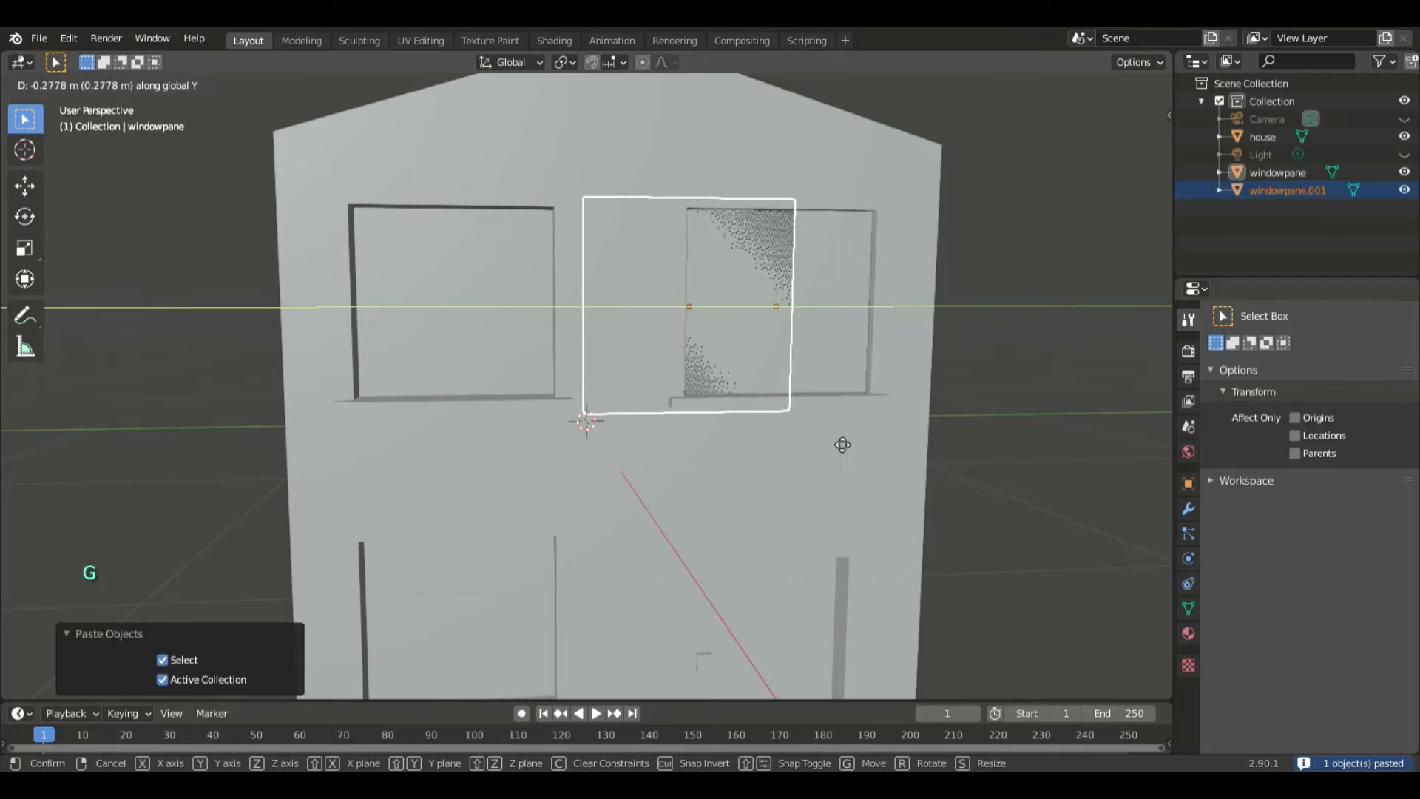
pyautogui.click(619, 471)
pyautogui.moveTo(613, 465); pyautogui.dragTo(539, 362, button='middle')
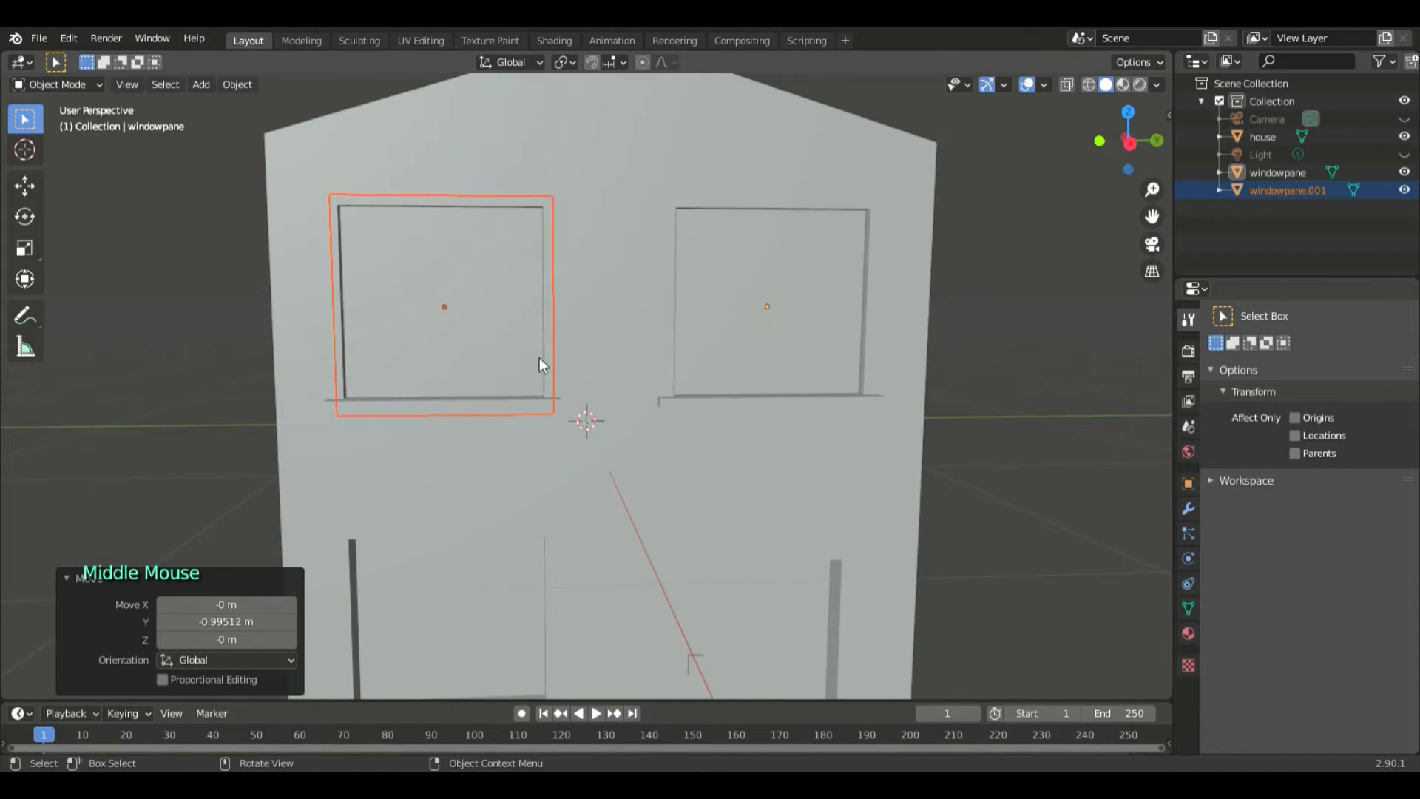
# - Copy and paste the moved pane, then lower the duplicate about -1.02 m along Z into the ground-floor window recess
pyautogui.rightClick(528, 338)
pyautogui.click(509, 321)
pyautogui.rightClick(509, 321)
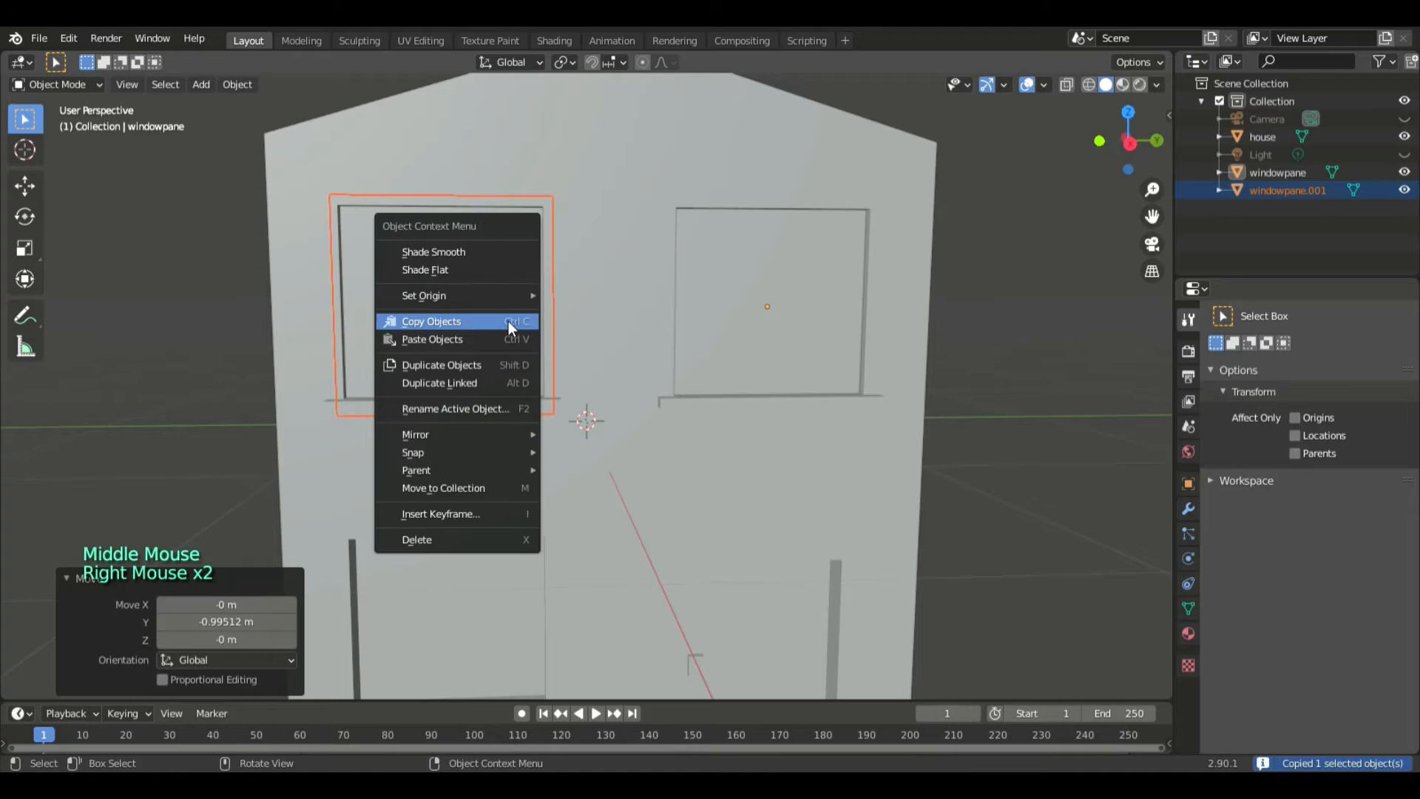
pyautogui.click(506, 340)
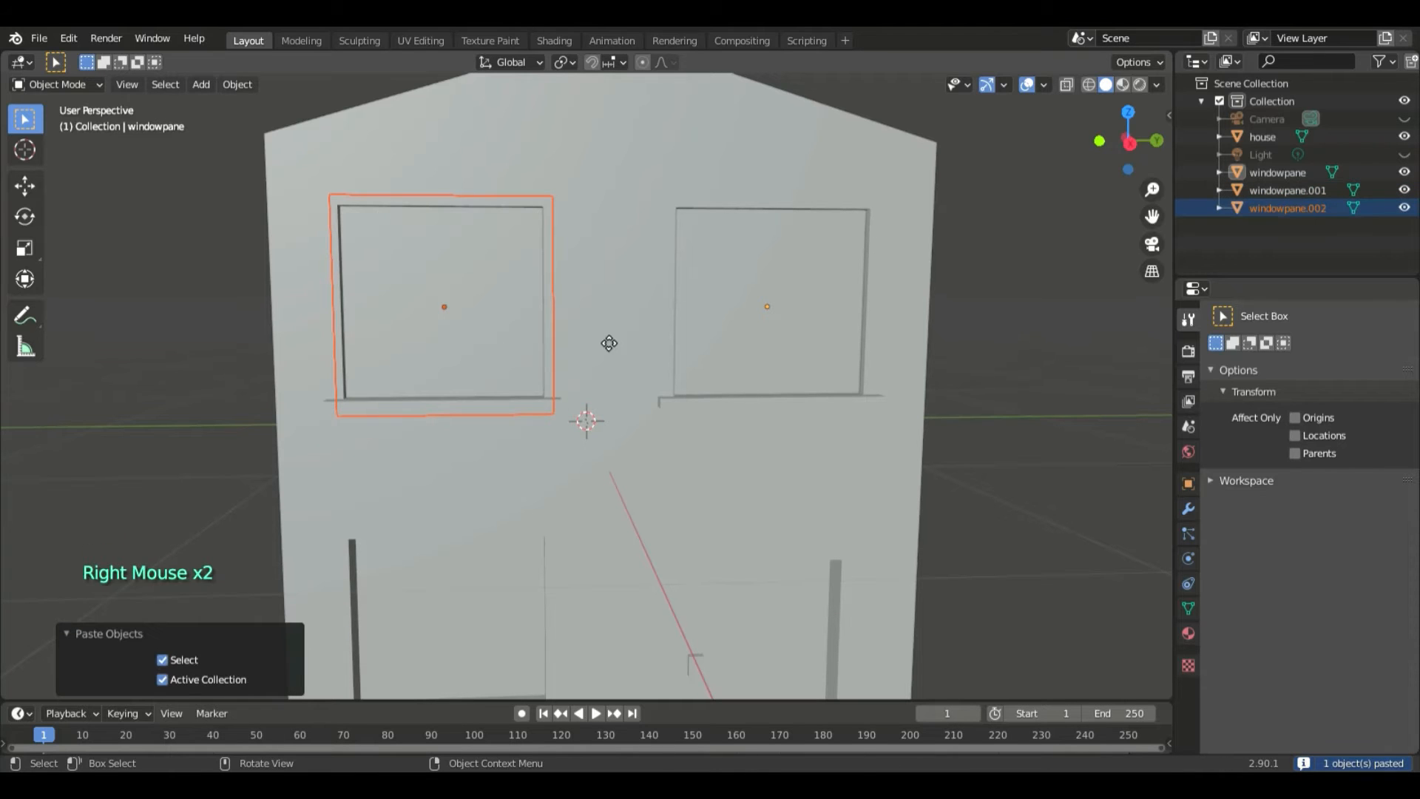
pyautogui.press('g')
pyautogui.press('z')
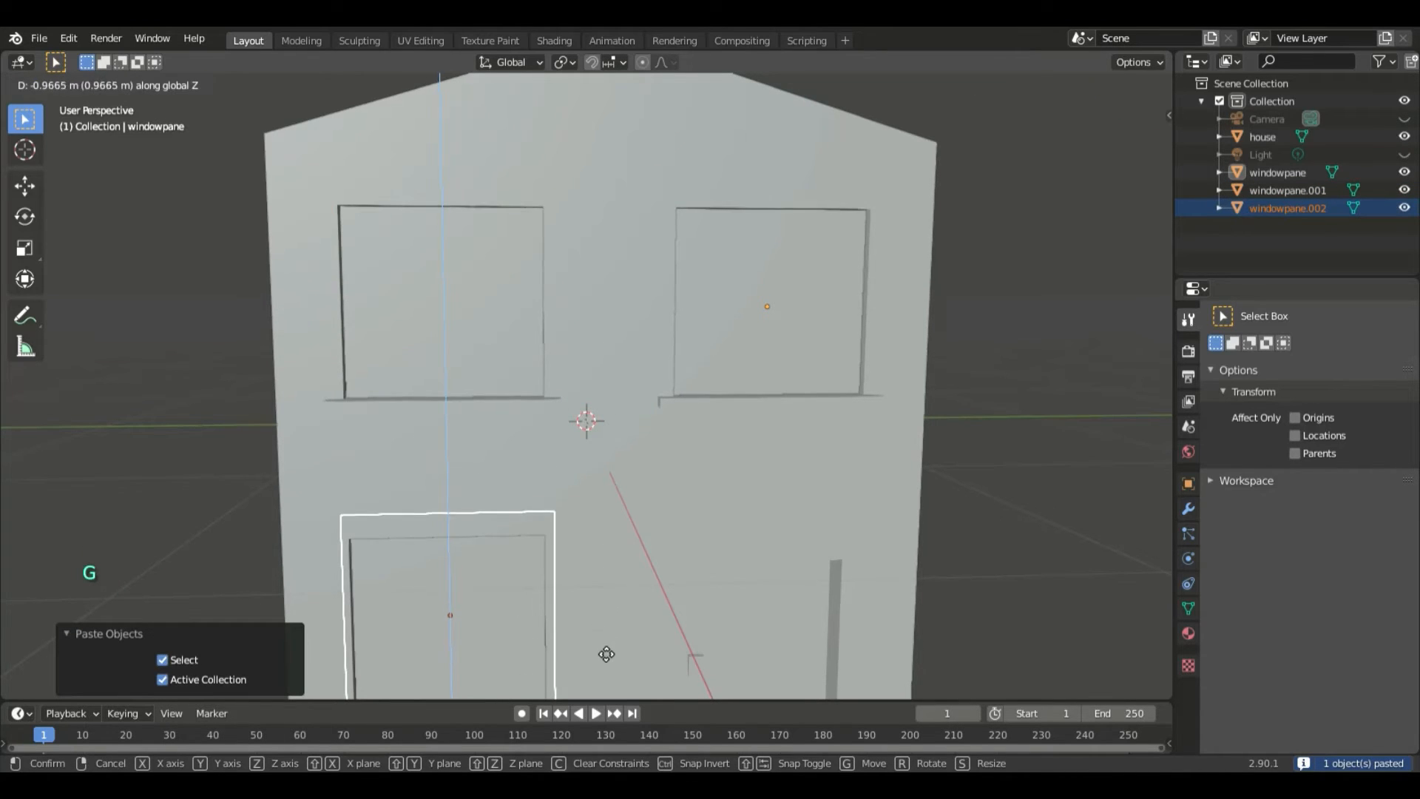
pyautogui.click(604, 668)
# - Nudge the ground-floor pane up about 0.02 m along Z to centre it over its recess, and deselect it
pyautogui.moveTo(599, 605)
pyautogui.mouseDown(button='middle')
pyautogui.moveTo(599, 547)
pyautogui.moveTo(598, 609)
pyautogui.mouseUp(button='middle')
pyautogui.press('g')
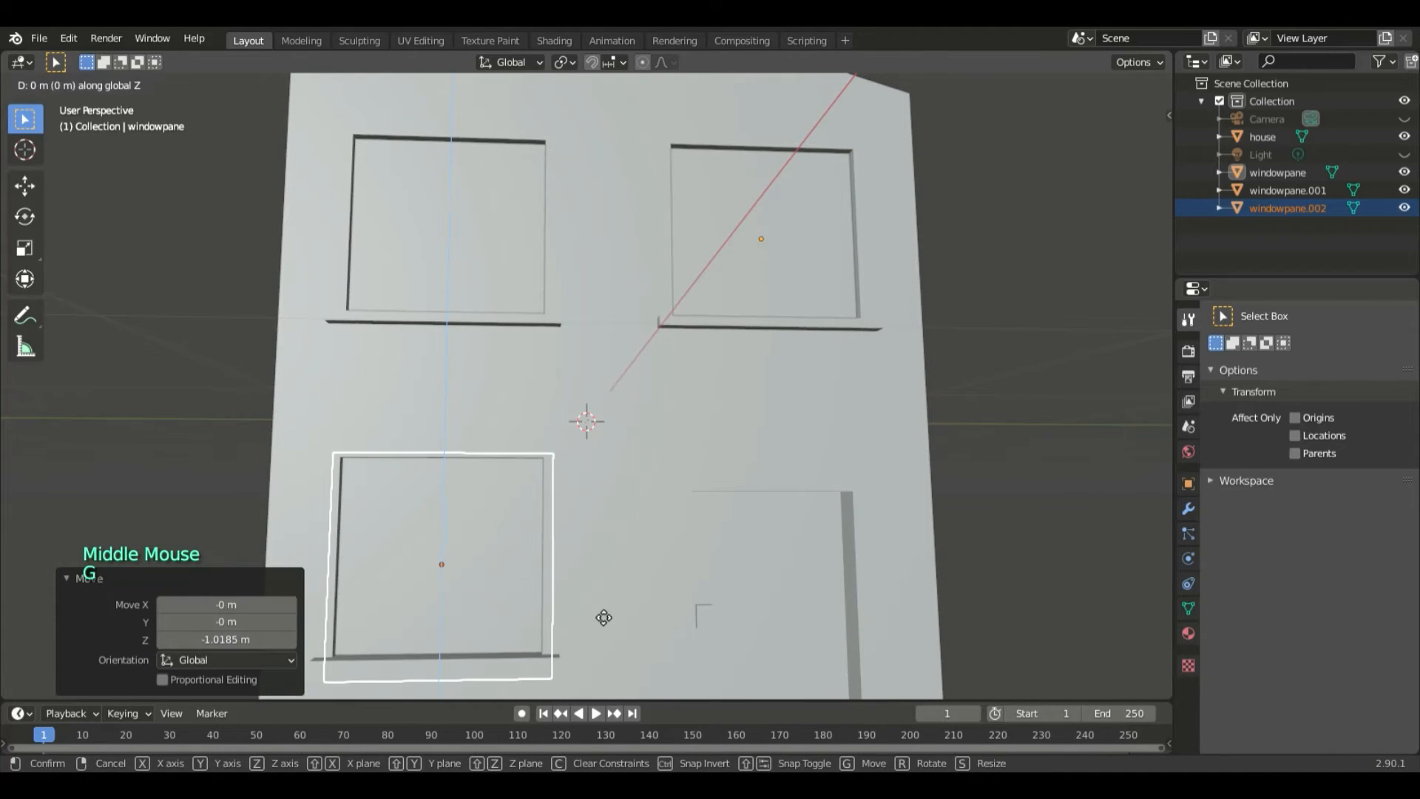
pyautogui.press('z')
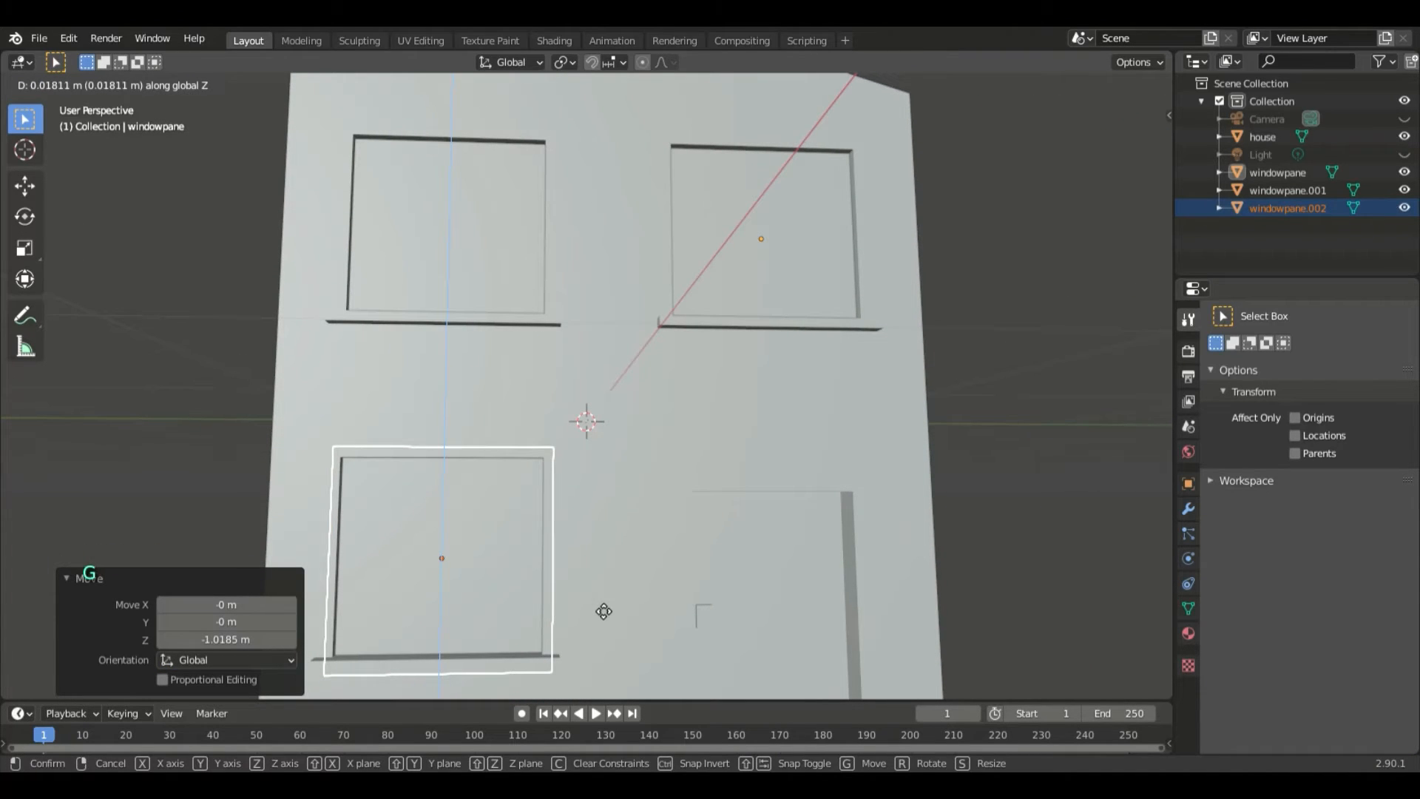
pyautogui.click(604, 608)
pyautogui.moveTo(867, 468); pyautogui.dragTo(941, 473, button='middle')
pyautogui.scroll(-4, 997, 447)
pyautogui.scroll(3, 946, 482)
pyautogui.click(931, 490)
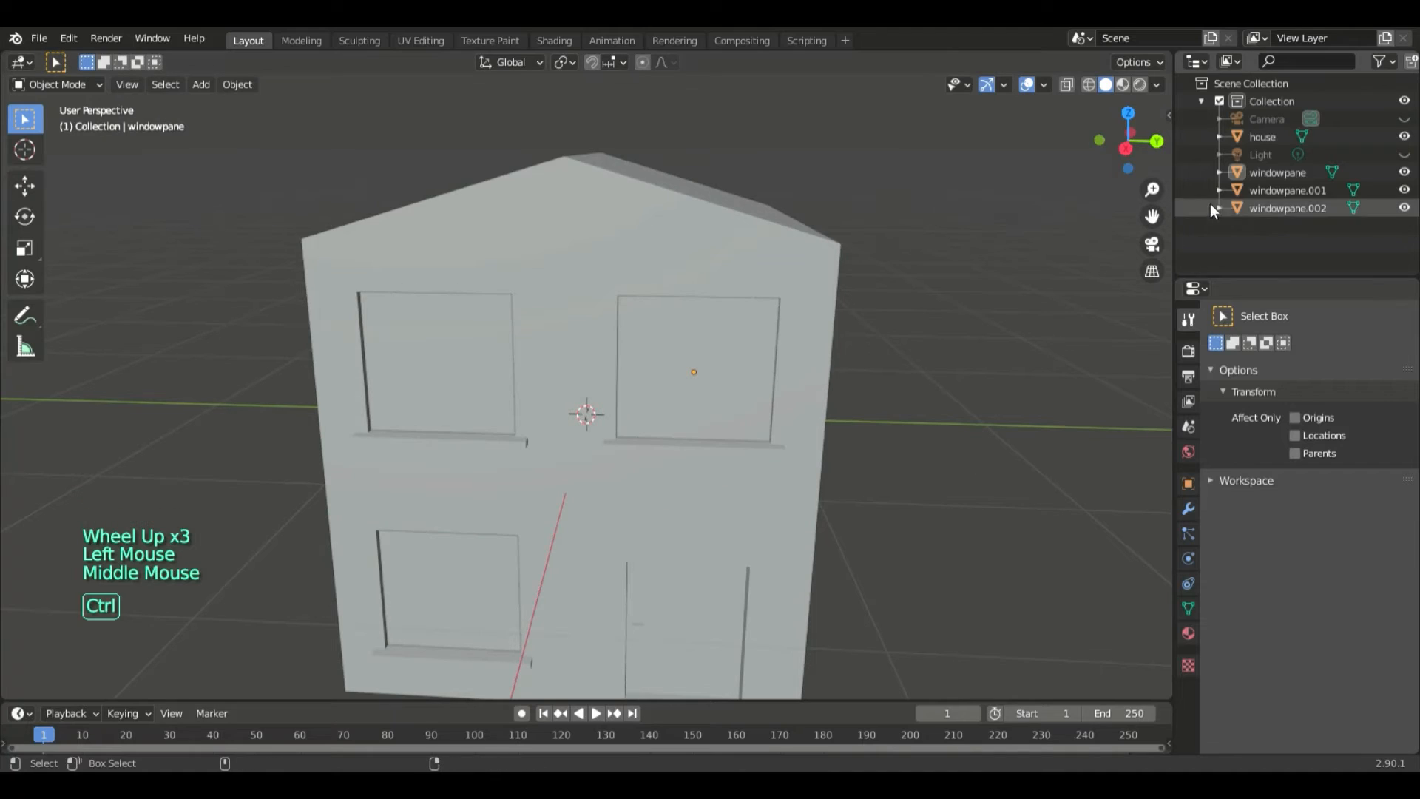
# - Select windowpane, windowpane.001 and windowpane.002 together and create a new material
pyautogui.keyDown('ctrl'); pyautogui.click(1246, 175); pyautogui.keyUp('ctrl')
pyautogui.keyDown('ctrl'); pyautogui.click(1262, 190); pyautogui.keyUp('ctrl')
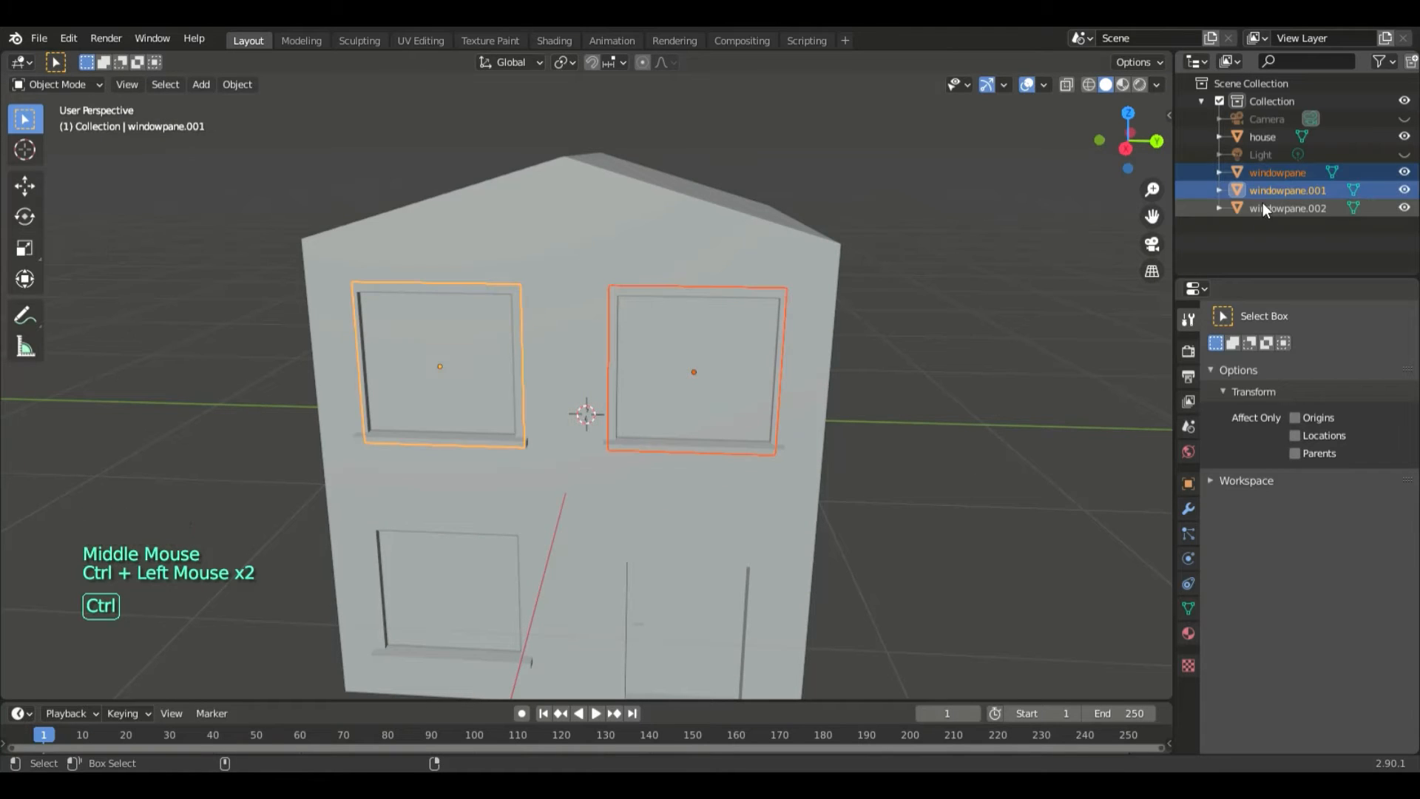
pyautogui.keyDown('ctrl'); pyautogui.click(1263, 208); pyautogui.keyUp('ctrl')
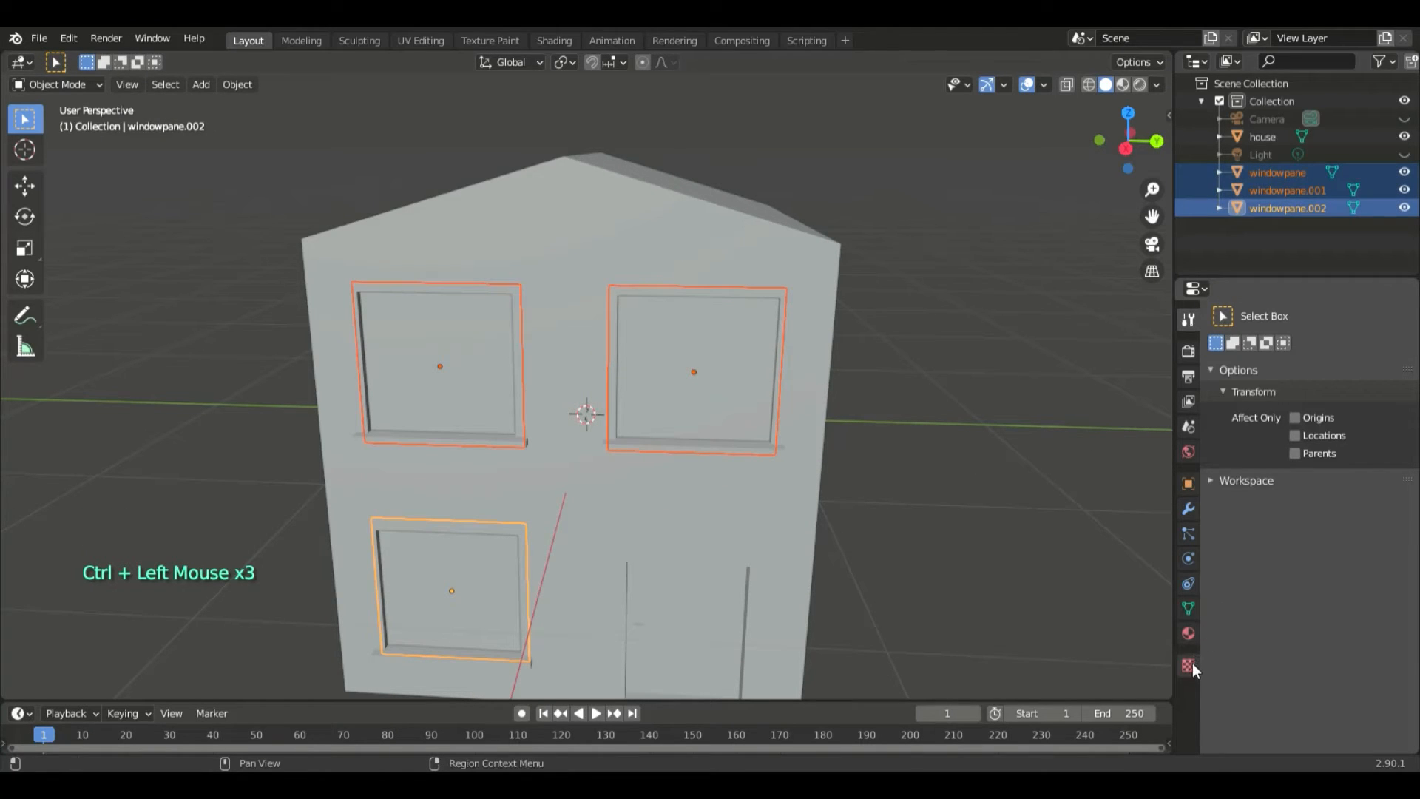
pyautogui.click(1189, 634)
pyautogui.click(1262, 376)
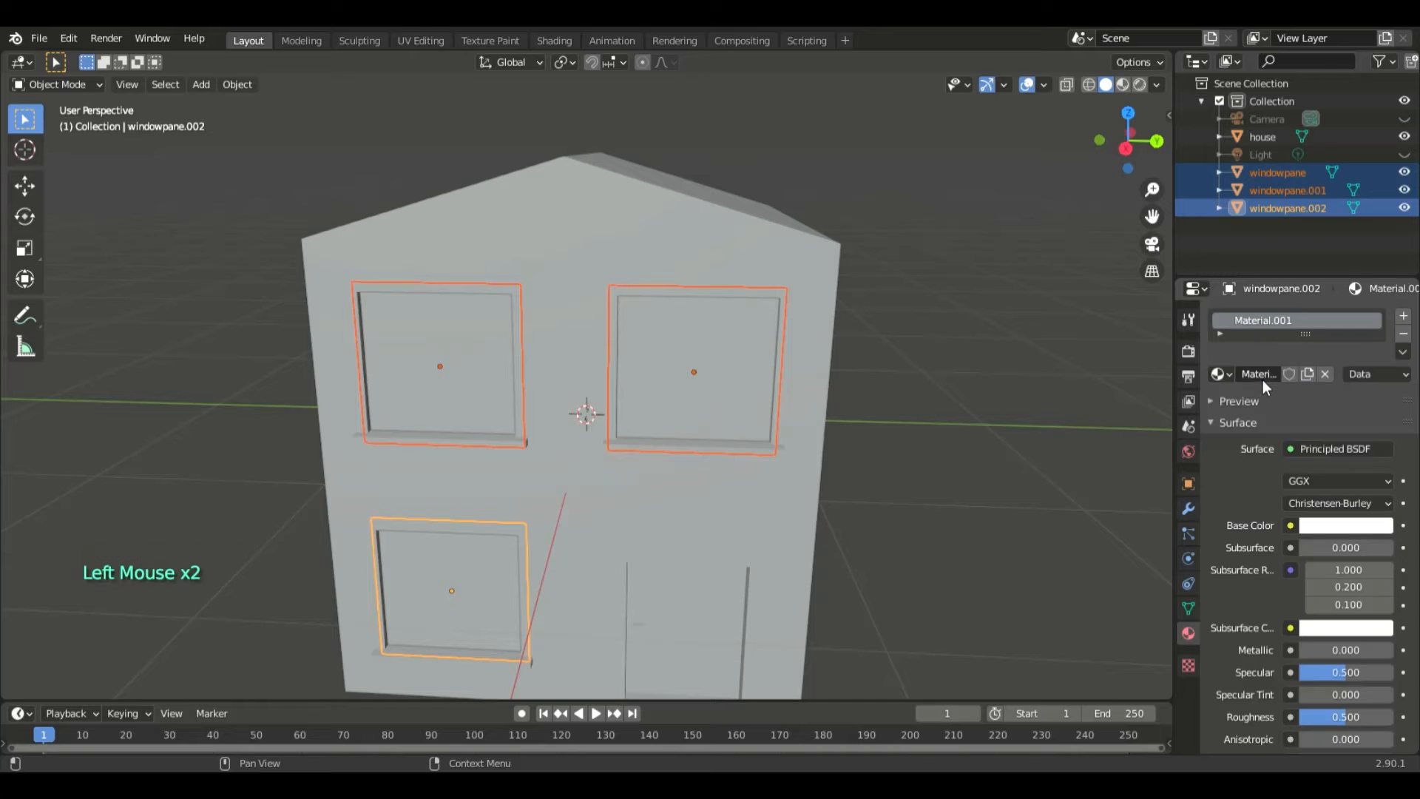
# - Set the new material's surface to Emission with a bright yellow colour and switch the viewport to Material Preview shading
pyautogui.click(1317, 449)
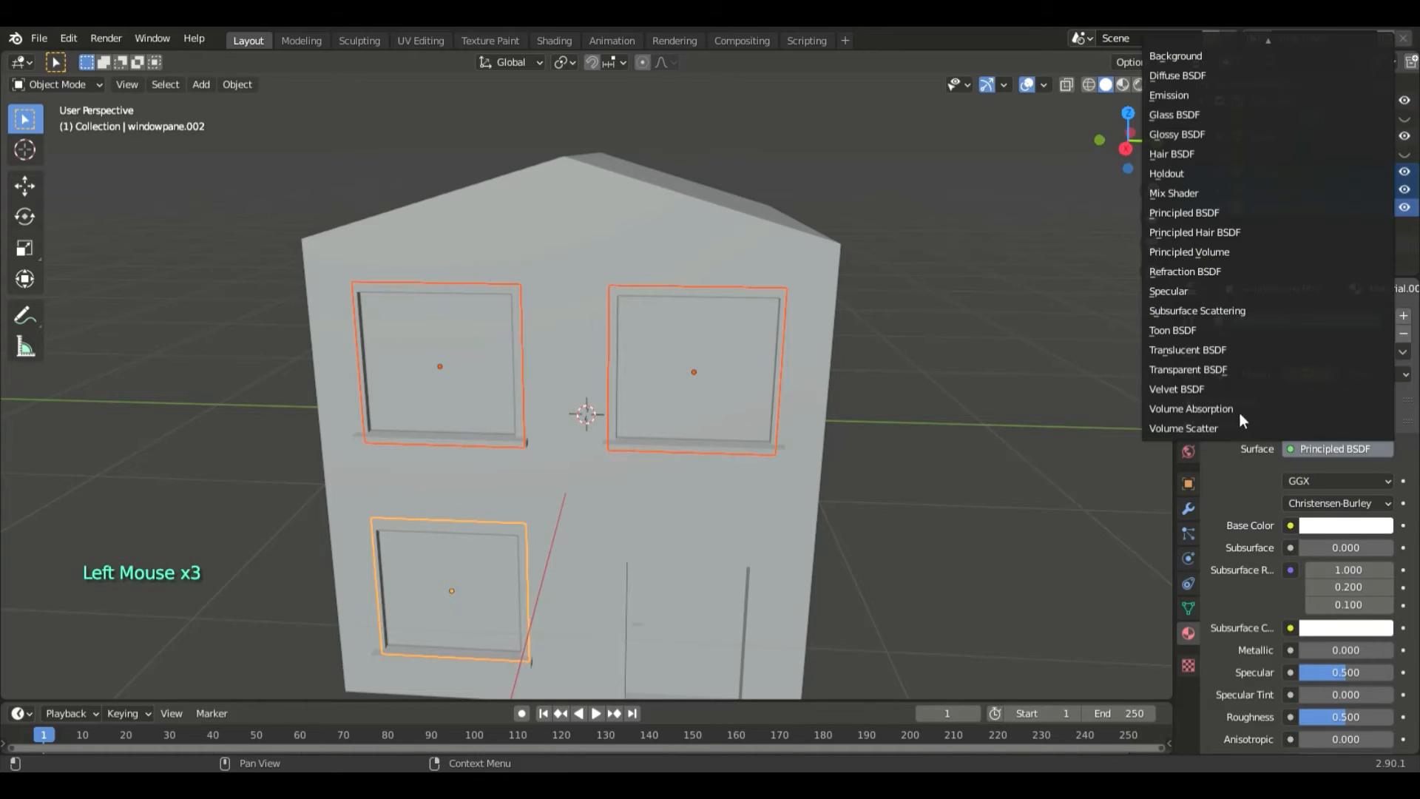
pyautogui.click(1161, 100)
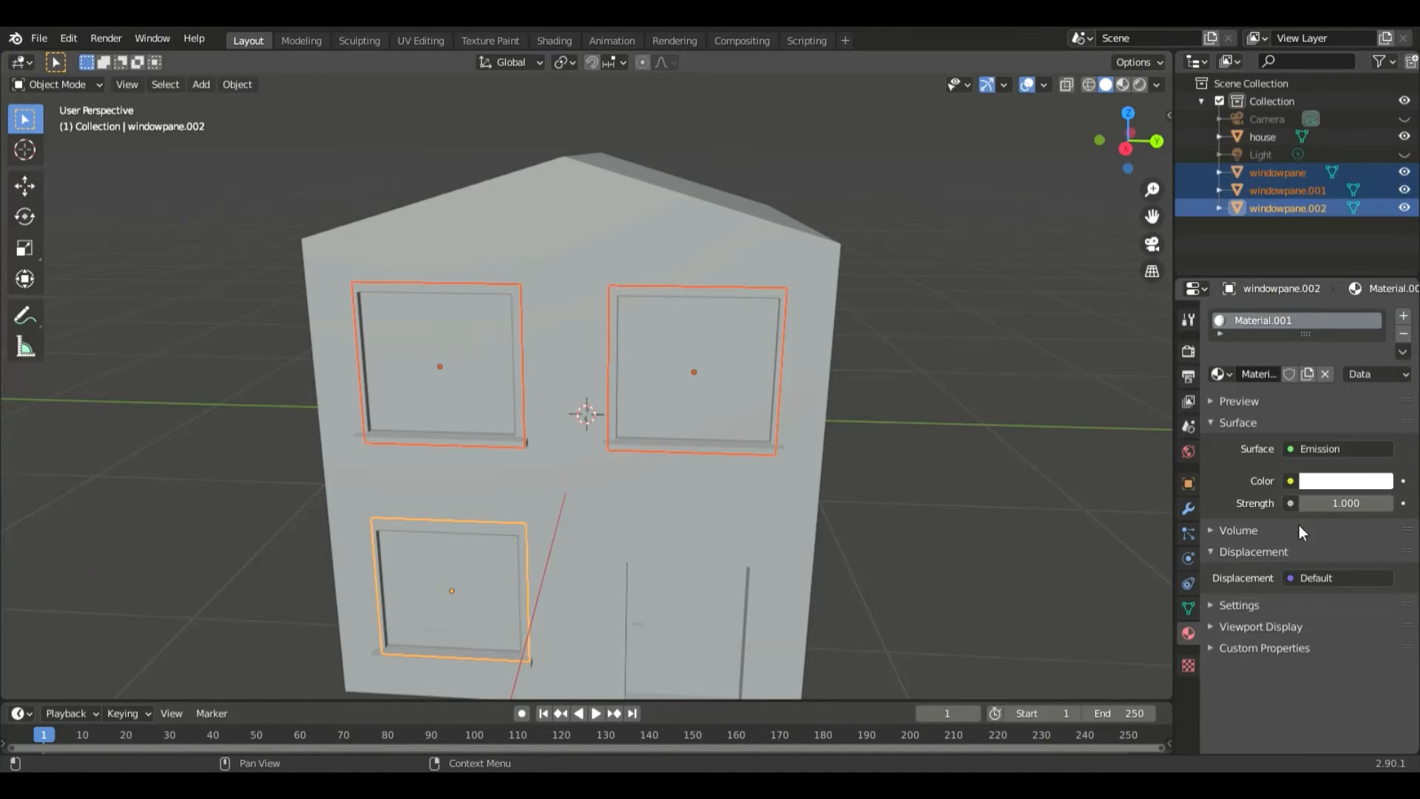
pyautogui.click(1309, 484)
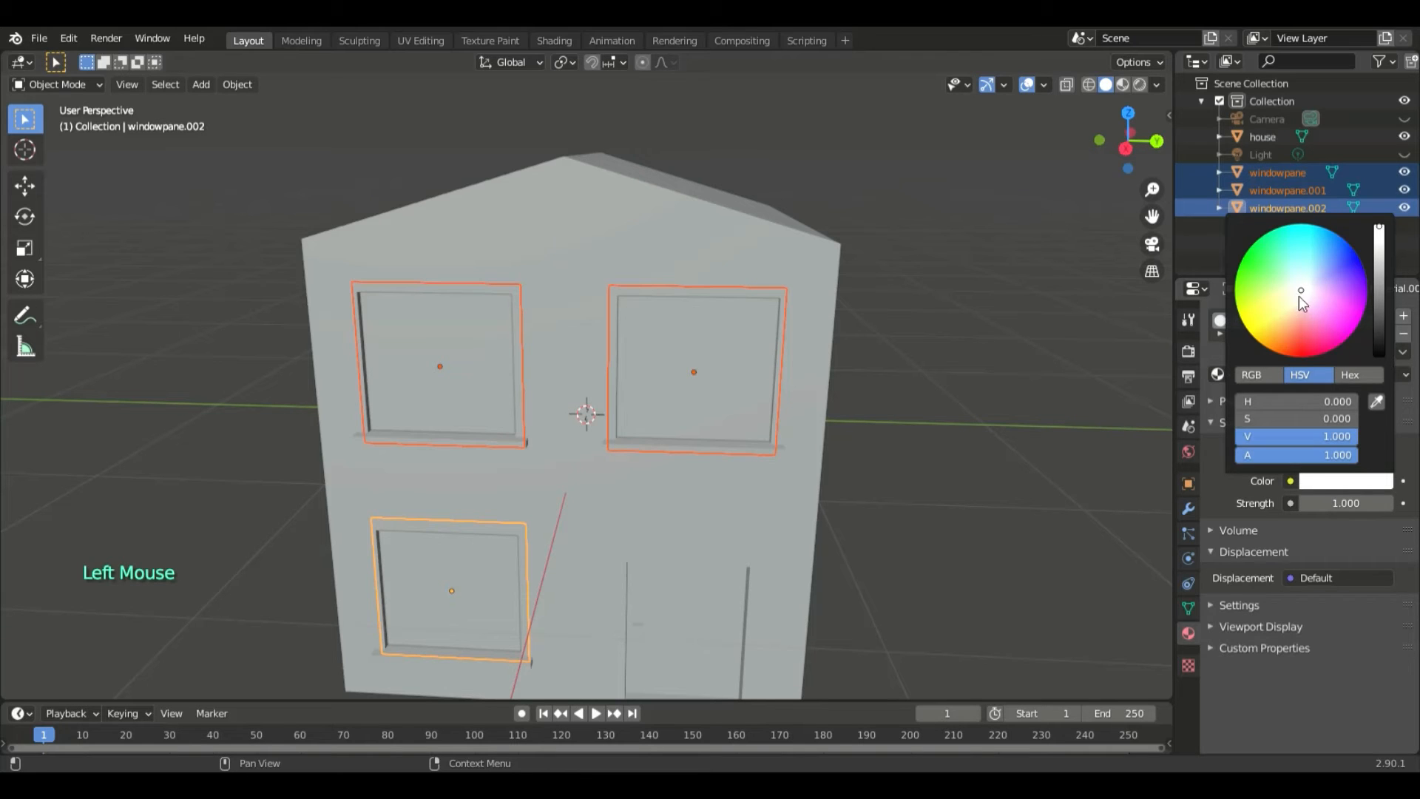
pyautogui.moveTo(1300, 297); pyautogui.dragTo(1258, 317)
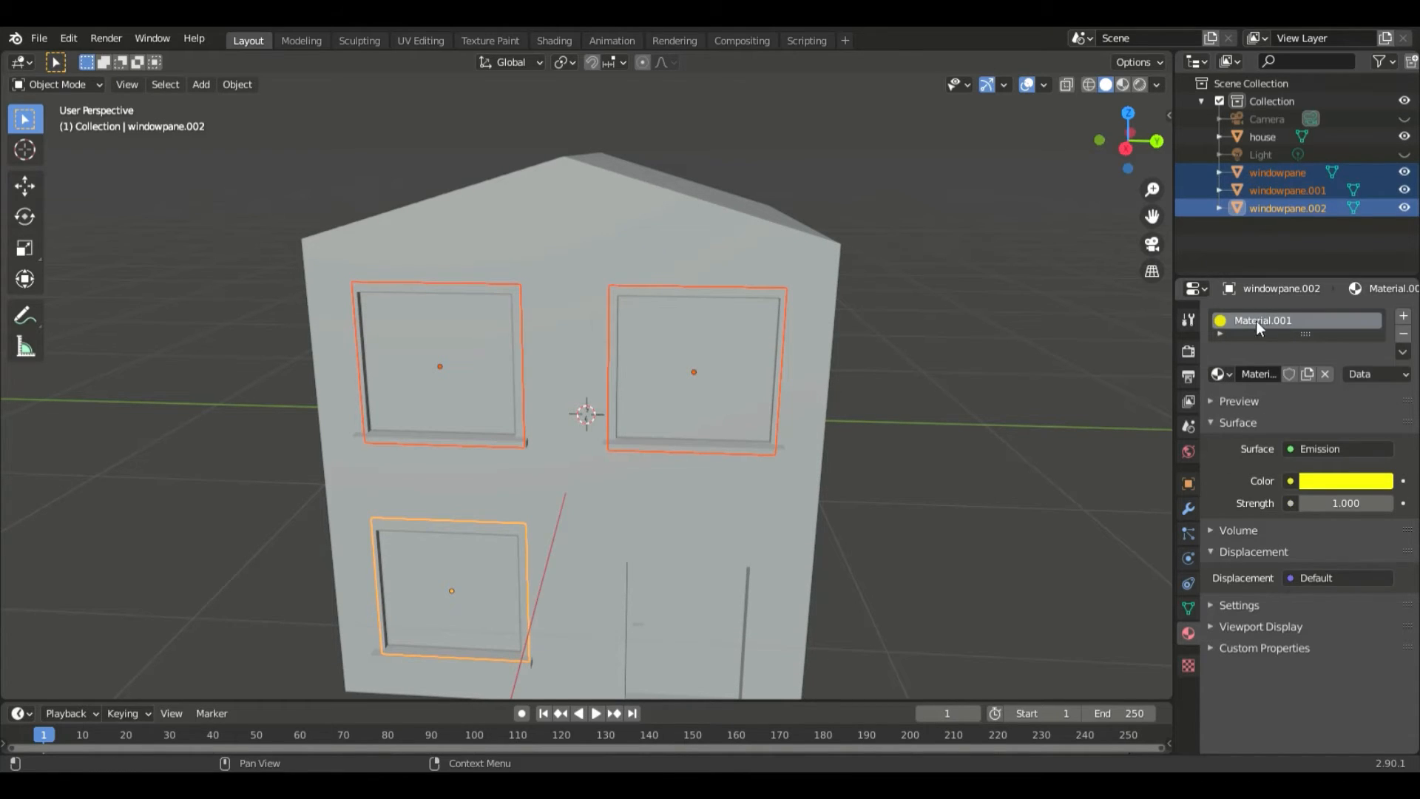
pyautogui.click(1124, 85)
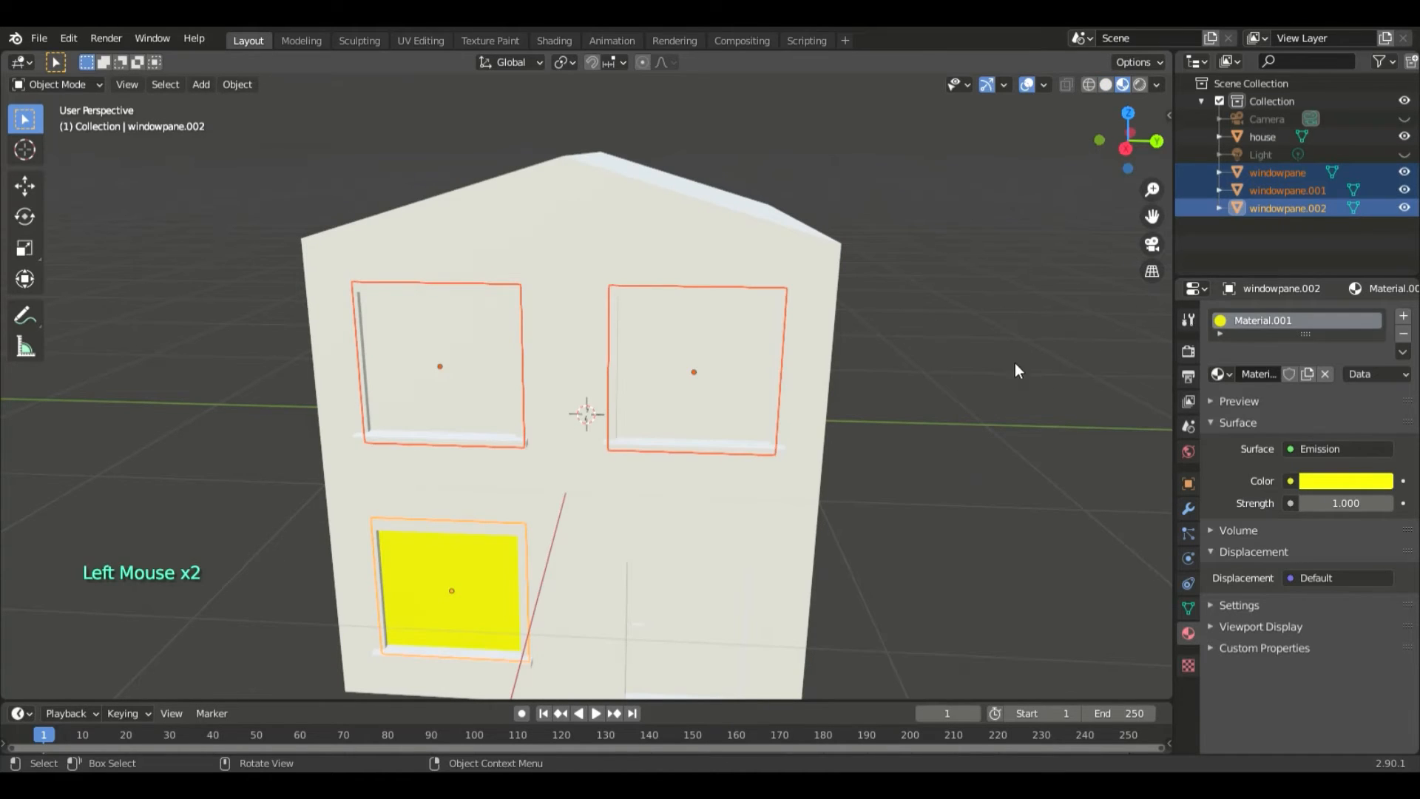
# - Assign the existing yellow Material.001 to windowpane.001
pyautogui.click(1292, 208)
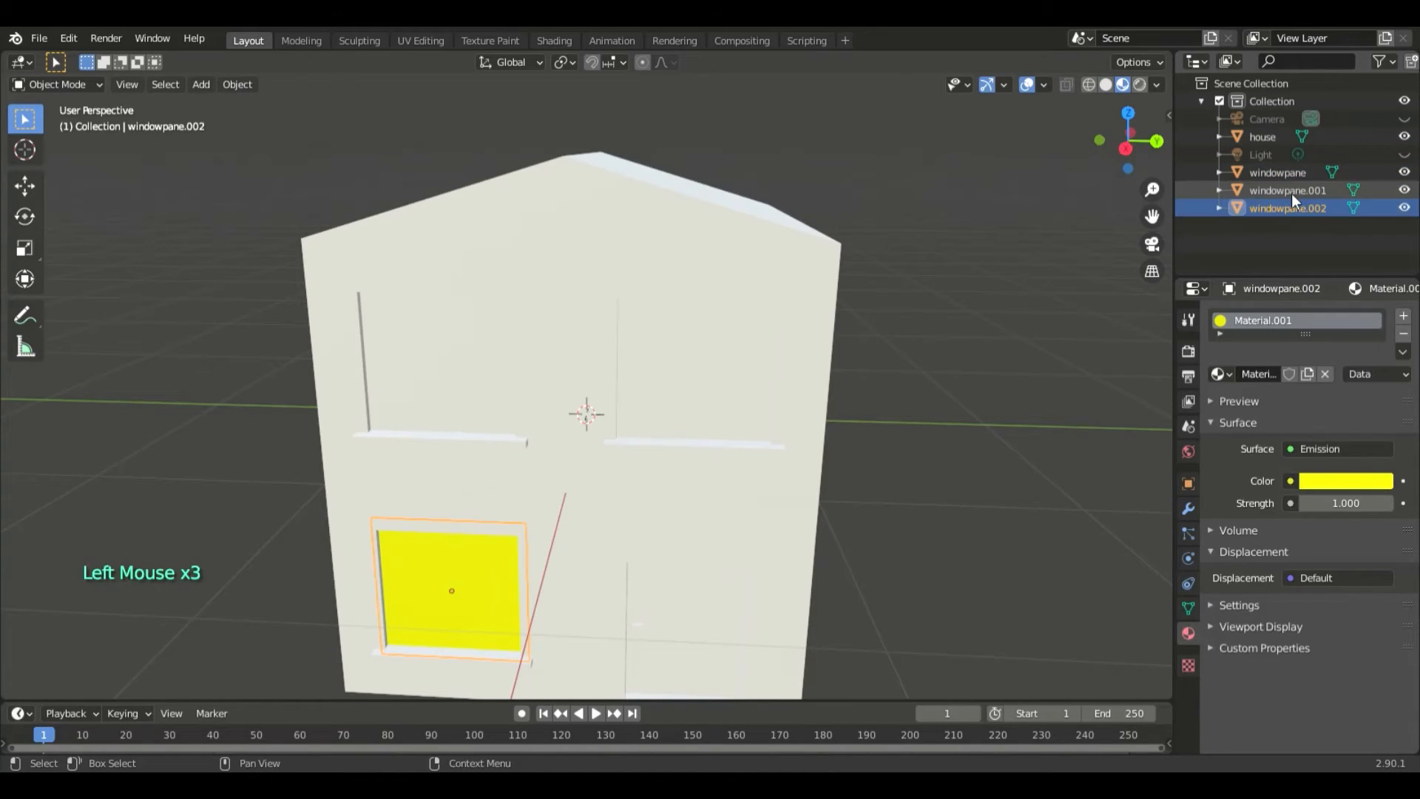
pyautogui.click(1012, 284)
pyautogui.click(1040, 226)
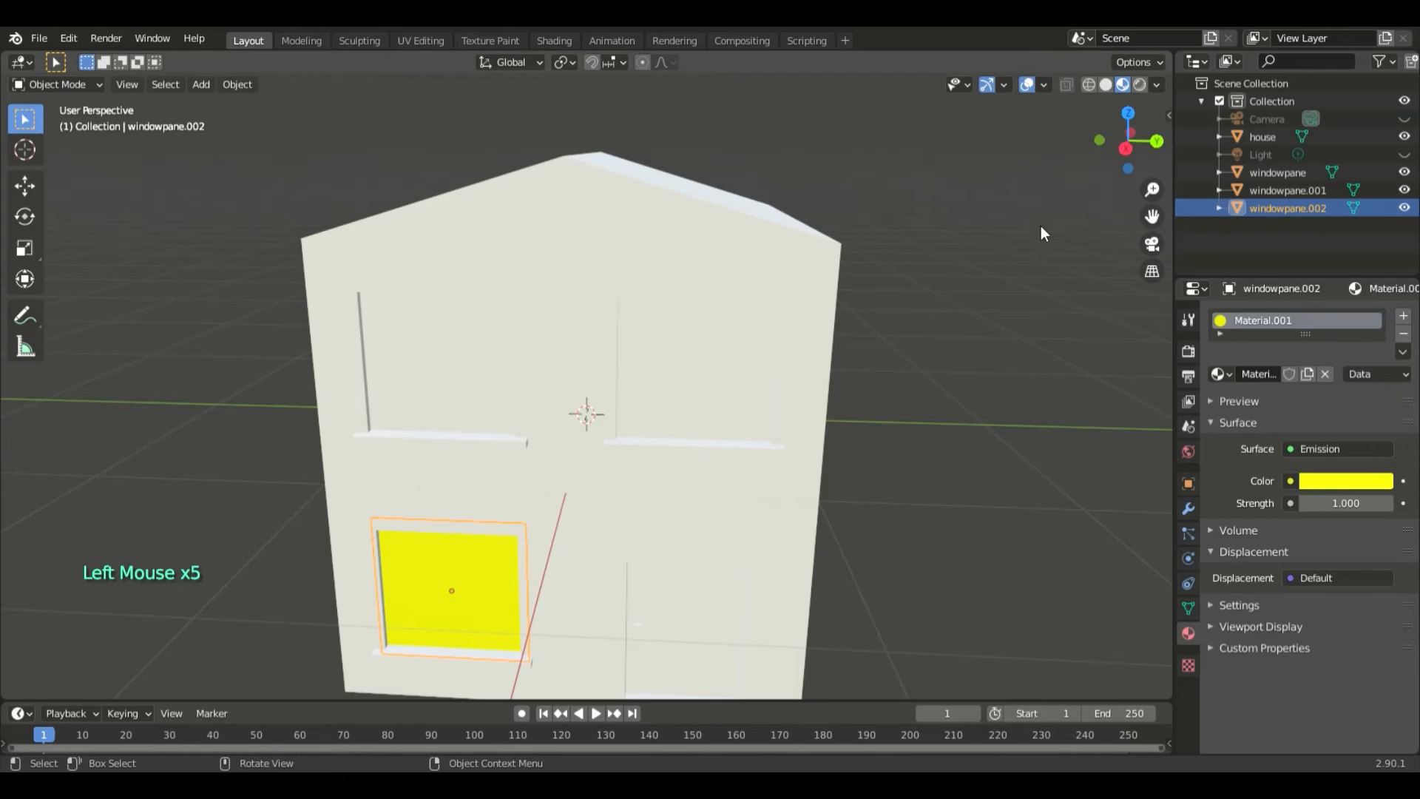
pyautogui.click(1288, 190)
pyautogui.click(1219, 373)
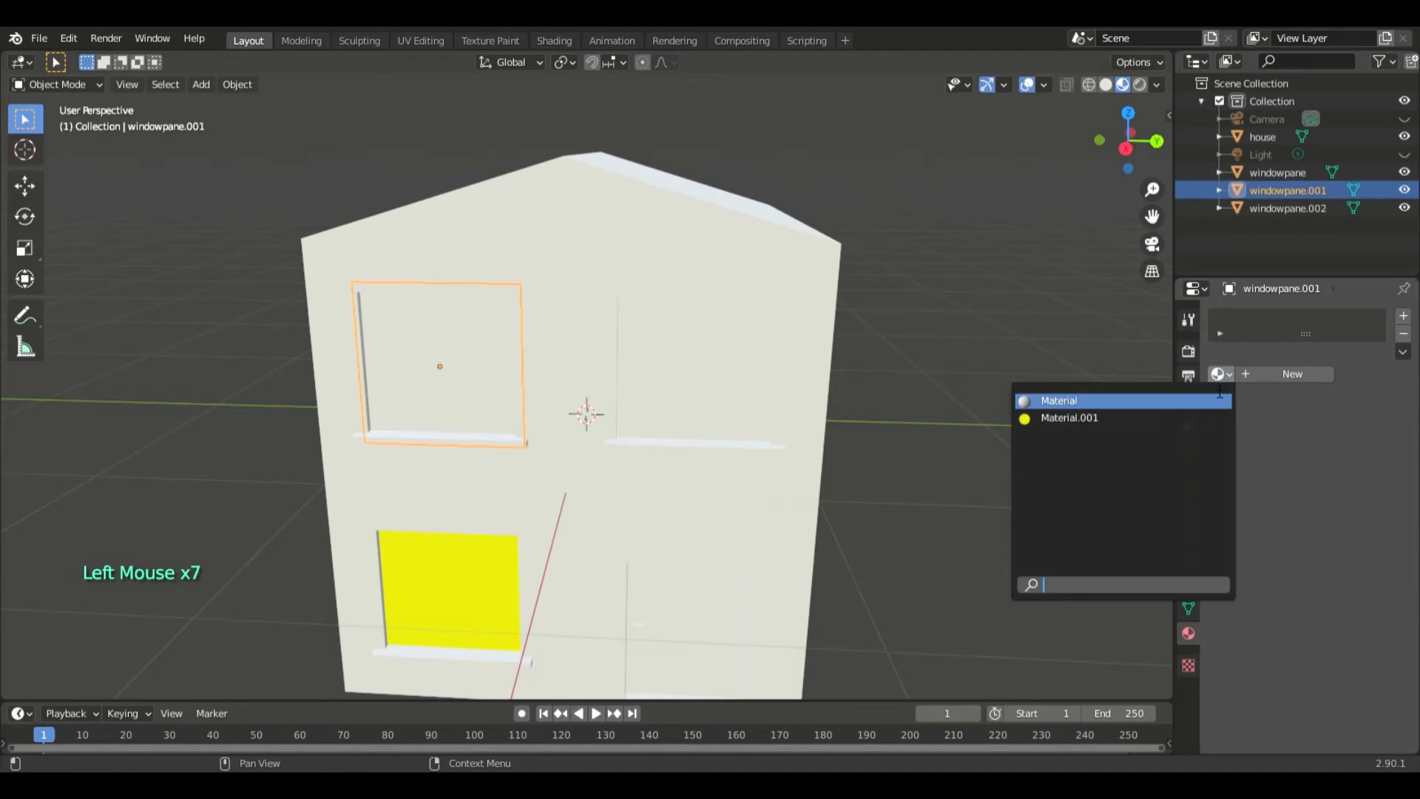
pyautogui.click(1133, 418)
# - Assign the yellow Material.001 to the original windowpane object and deselect it
pyautogui.click(1273, 172)
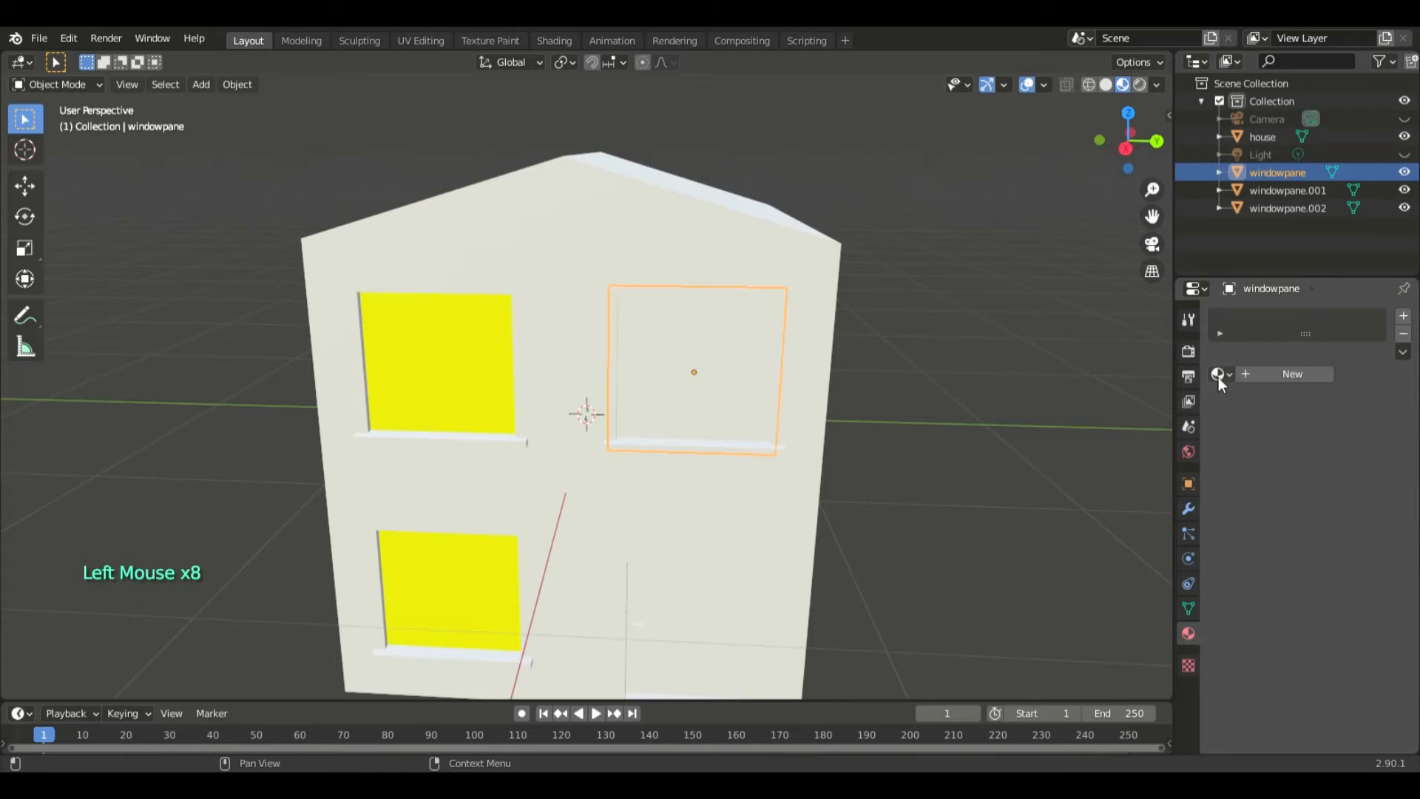
pyautogui.click(1218, 378)
pyautogui.click(1109, 416)
pyautogui.moveTo(906, 330); pyautogui.dragTo(753, 255, button='middle')
pyautogui.click(999, 405)
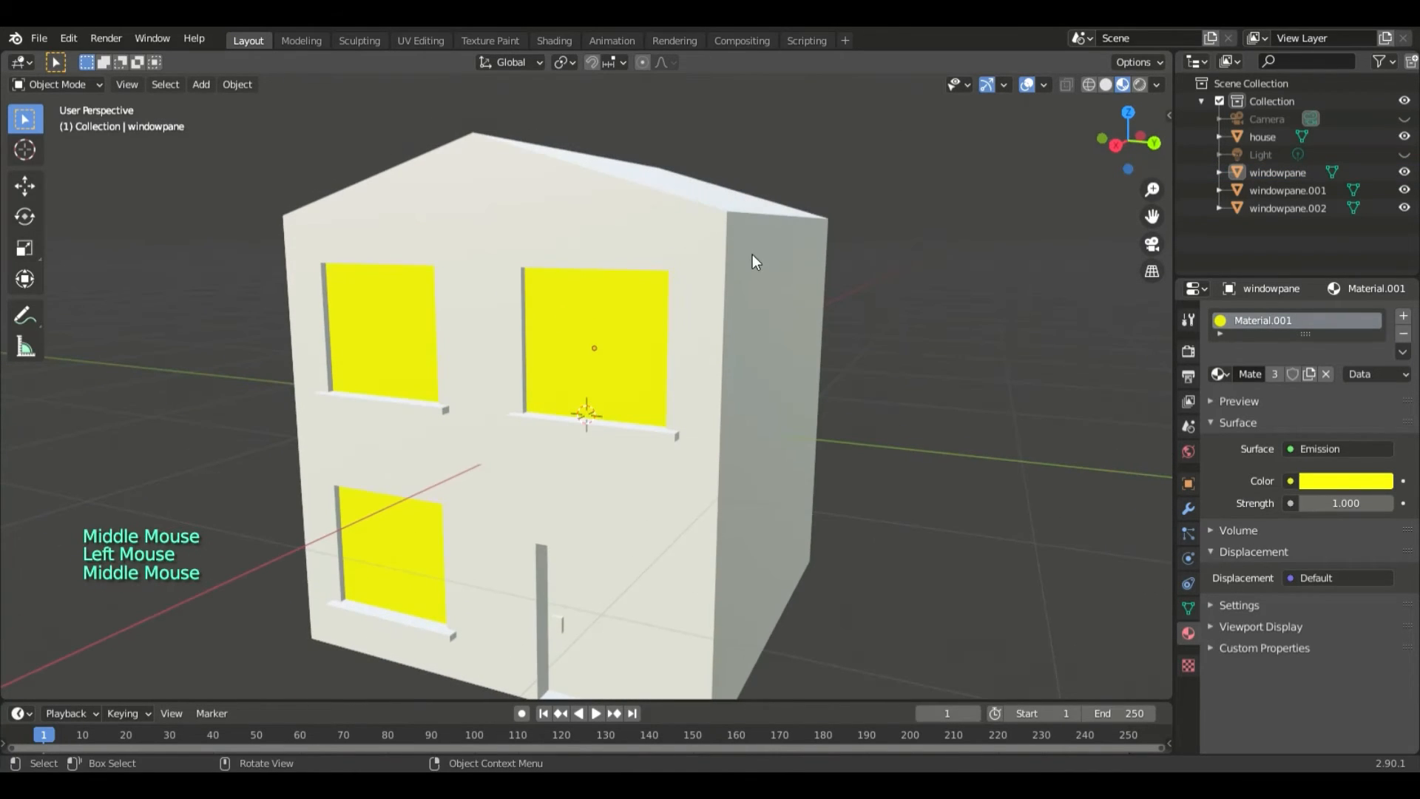
# - Select the house and rename its material to Tan
pyautogui.click(752, 254)
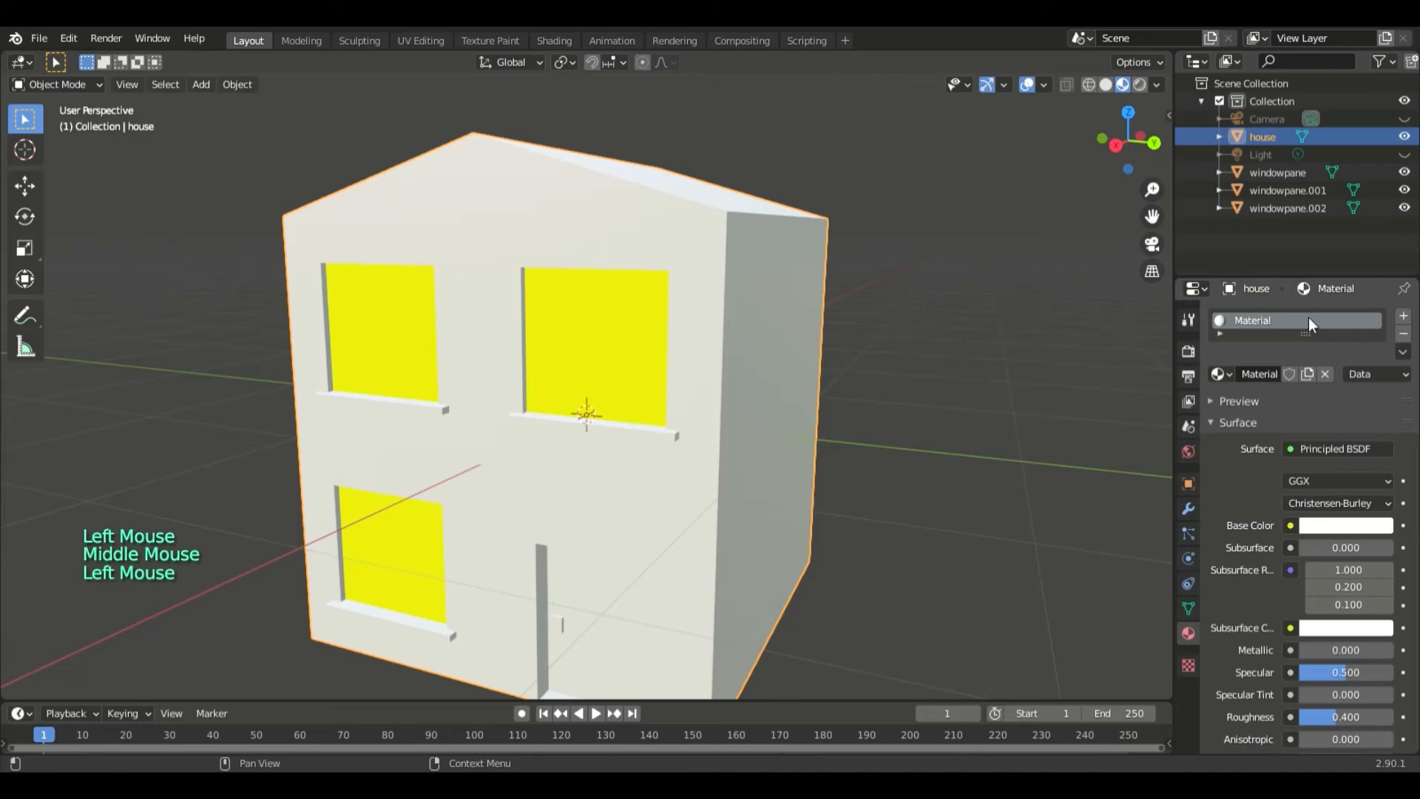
pyautogui.doubleClick(1247, 319)
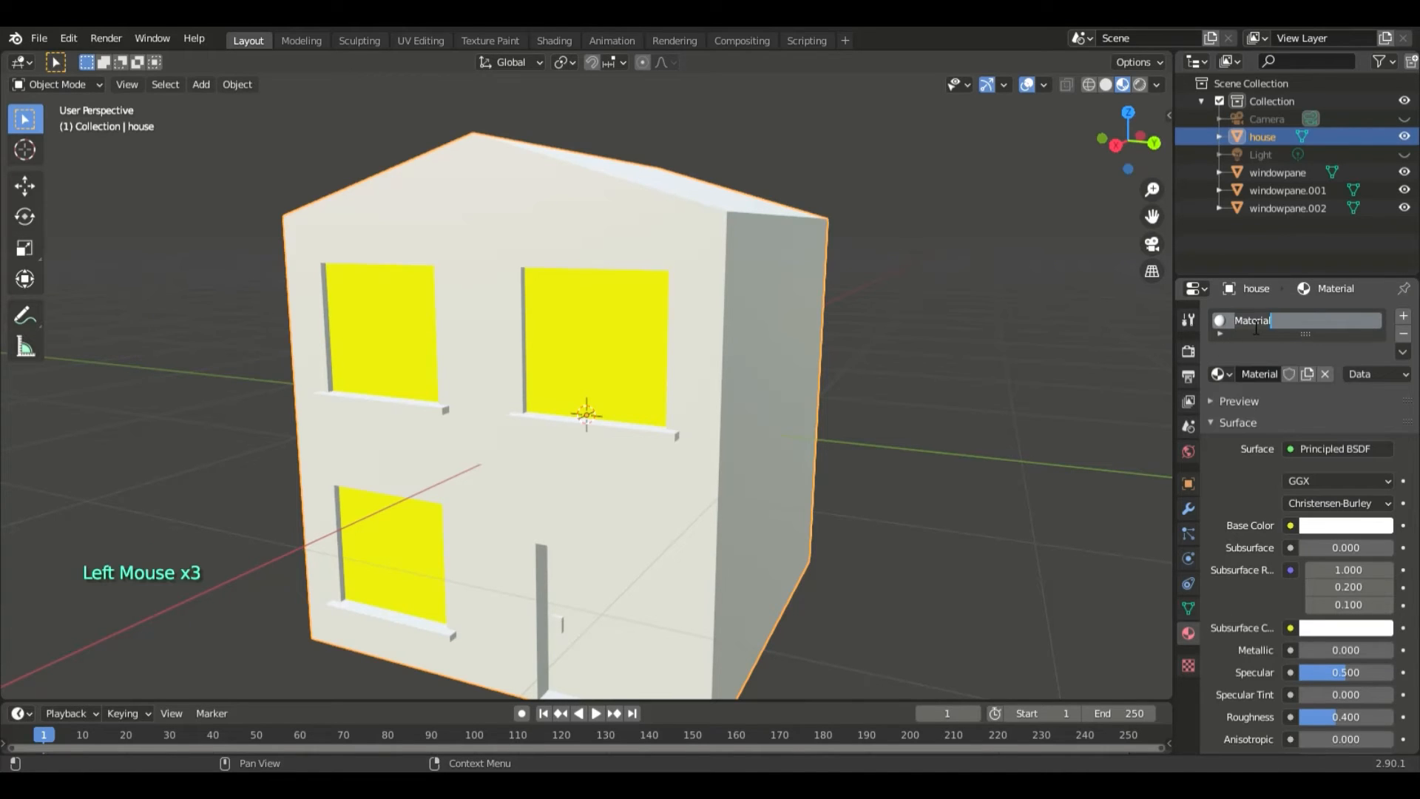
pyautogui.write('Tan')
# - Change the Tan material's base colour to a light orange-tan
pyautogui.click(1346, 526)
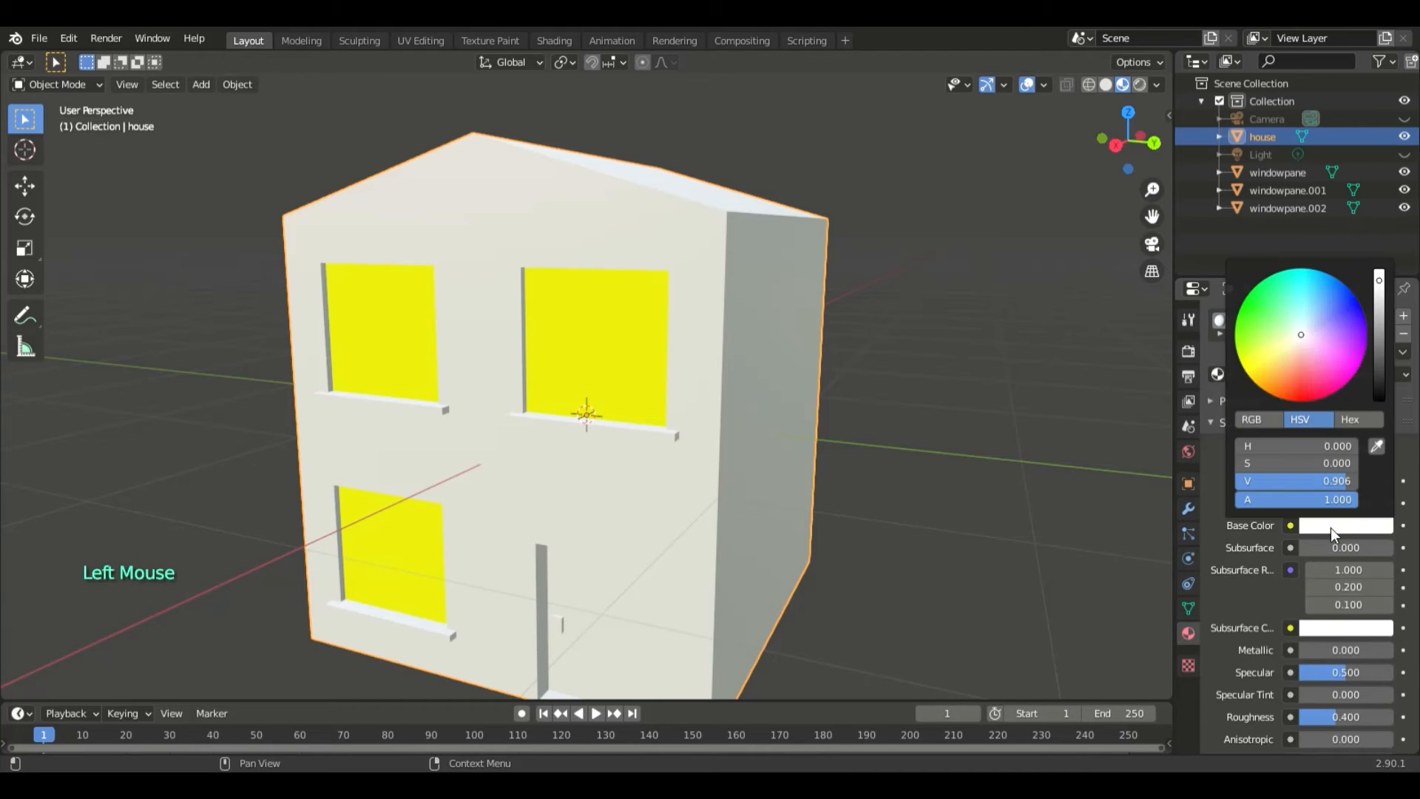
pyautogui.moveTo(1298, 335)
pyautogui.mouseDown()
pyautogui.moveTo(1282, 377)
pyautogui.moveTo(1280, 363)
pyautogui.mouseUp()
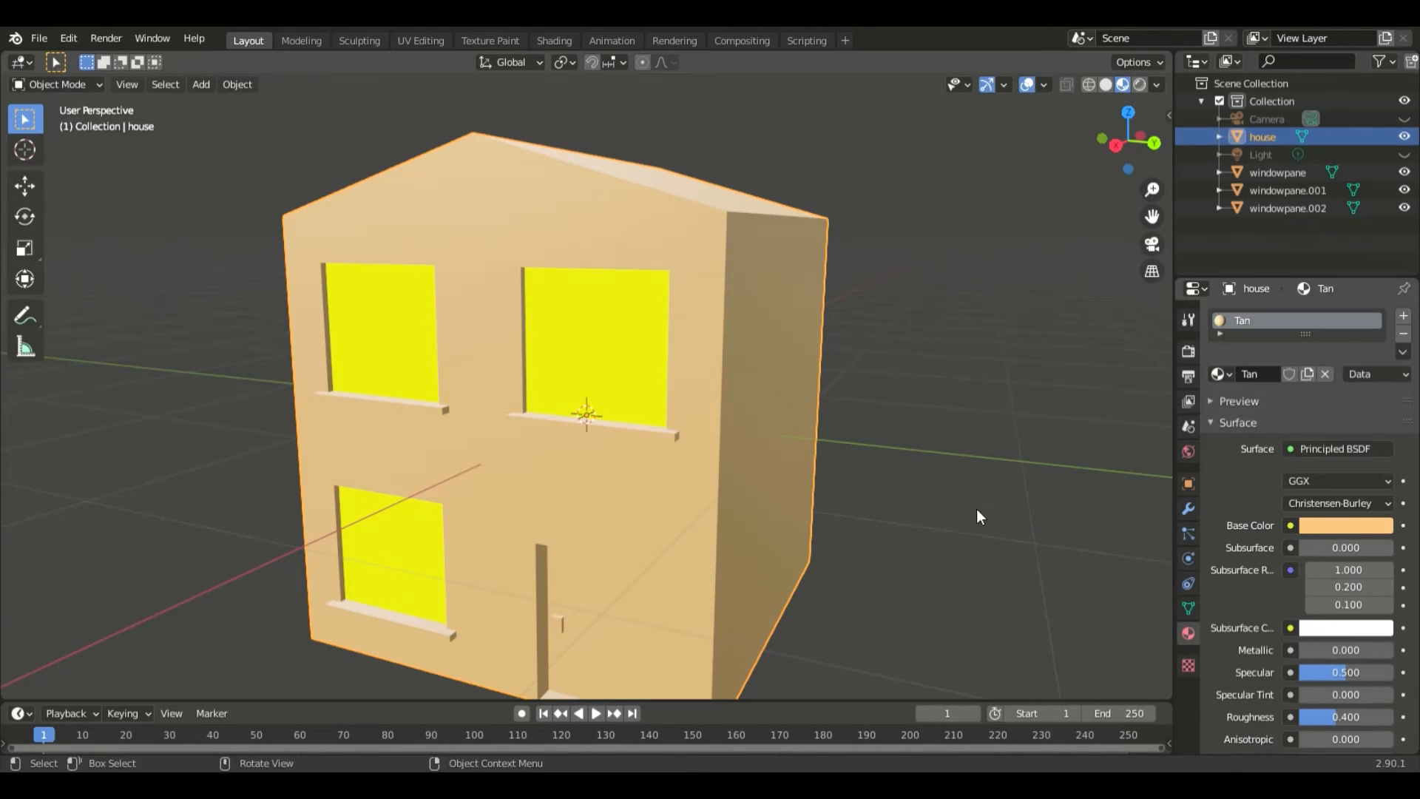
pyautogui.moveTo(977, 509)
pyautogui.mouseDown(button='middle')
pyautogui.moveTo(912, 542)
pyautogui.moveTo(991, 529)
pyautogui.mouseUp(button='middle')
pyautogui.scroll(-2, 993, 527)
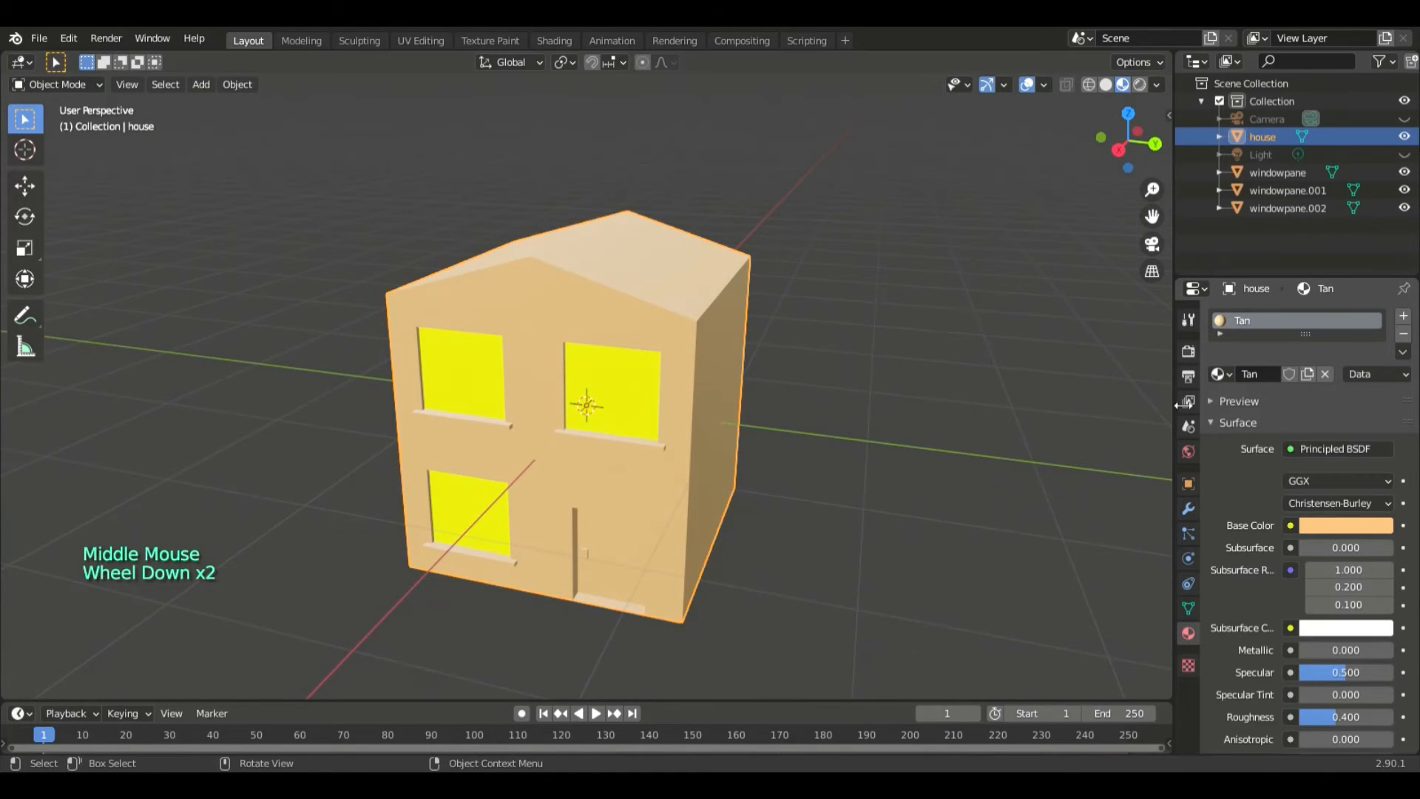
pyautogui.click(1219, 336)
pyautogui.click(1219, 336)
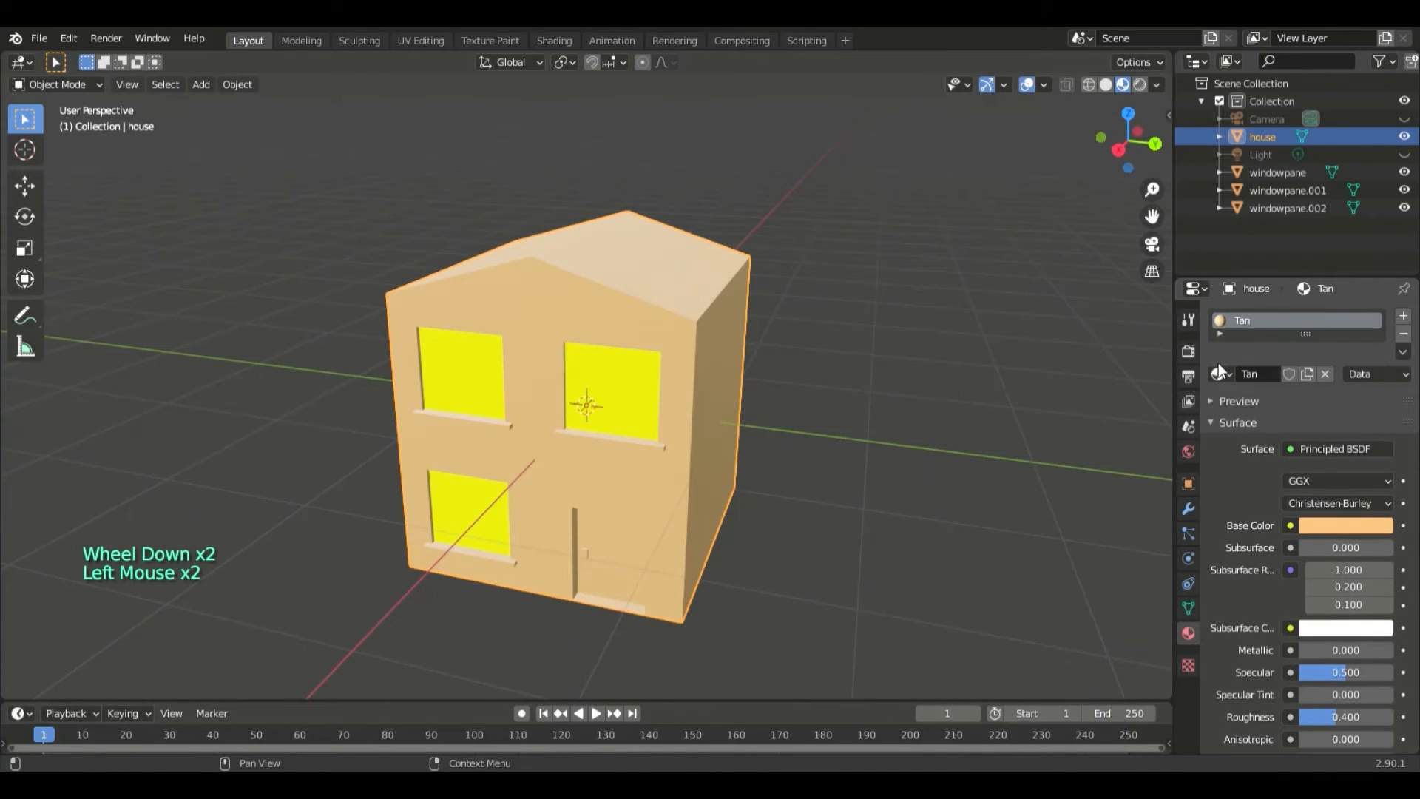
pyautogui.click(1220, 374)
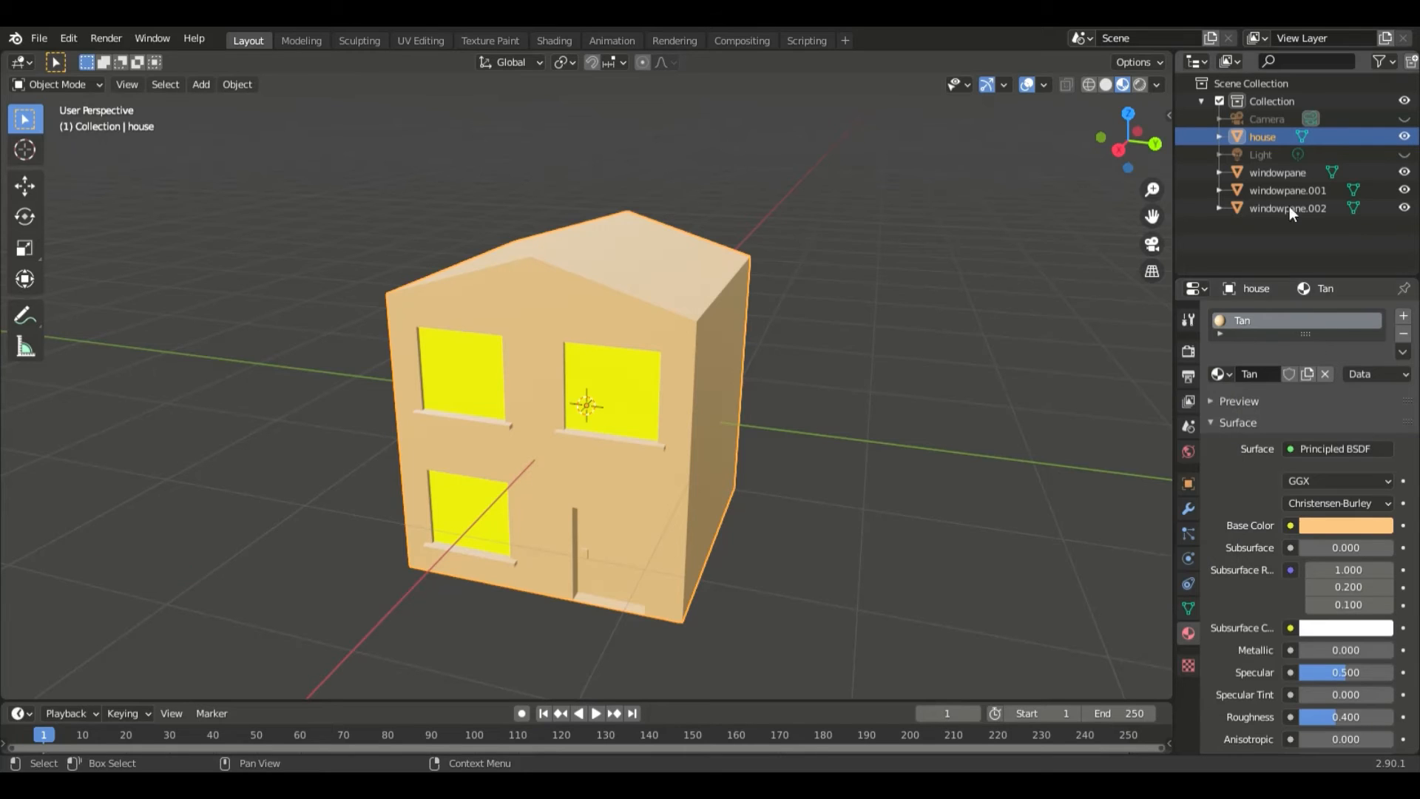
# - Rename the yellow material on windowpane to Light and check that the other two panes share it
pyautogui.click(1289, 174)
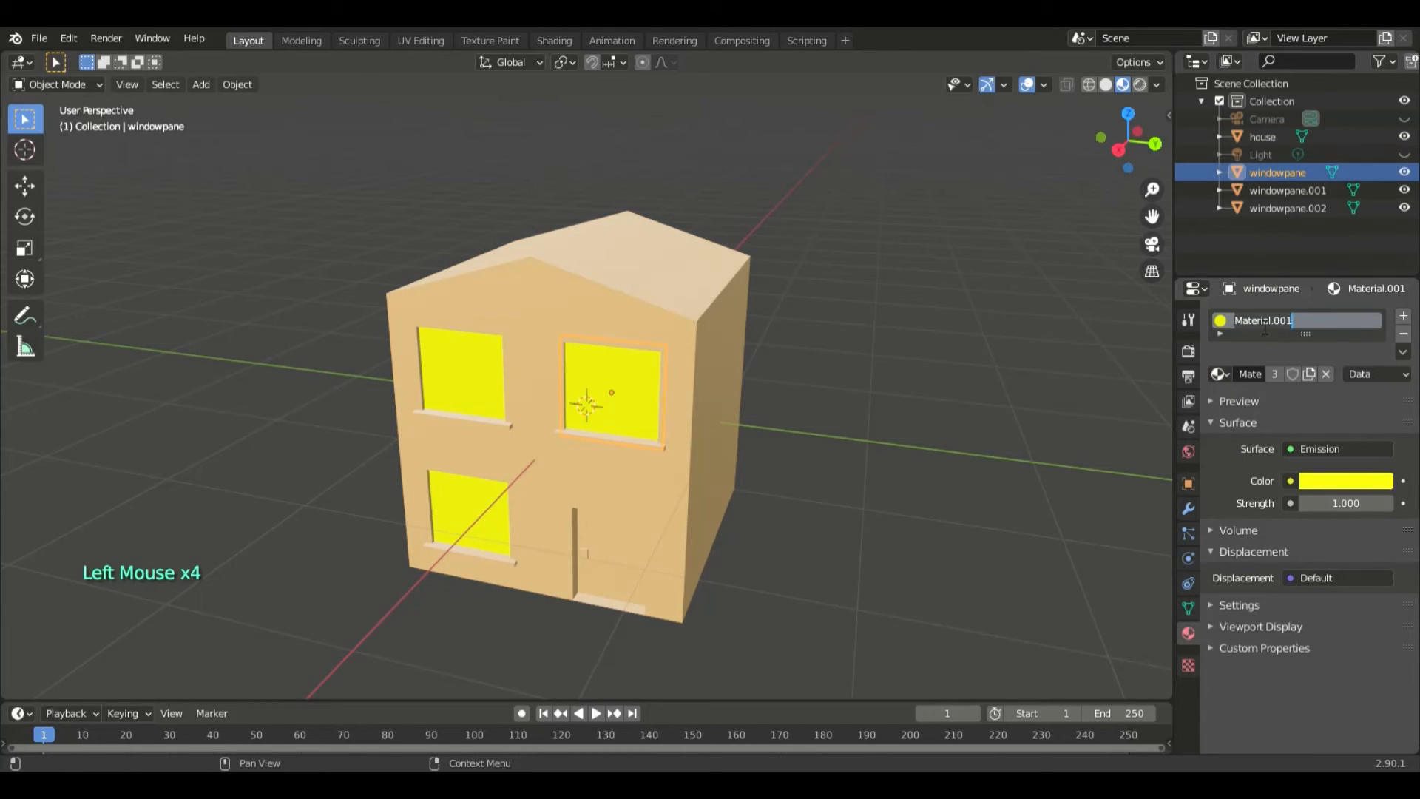
pyautogui.write('Light')
pyautogui.click(1268, 187)
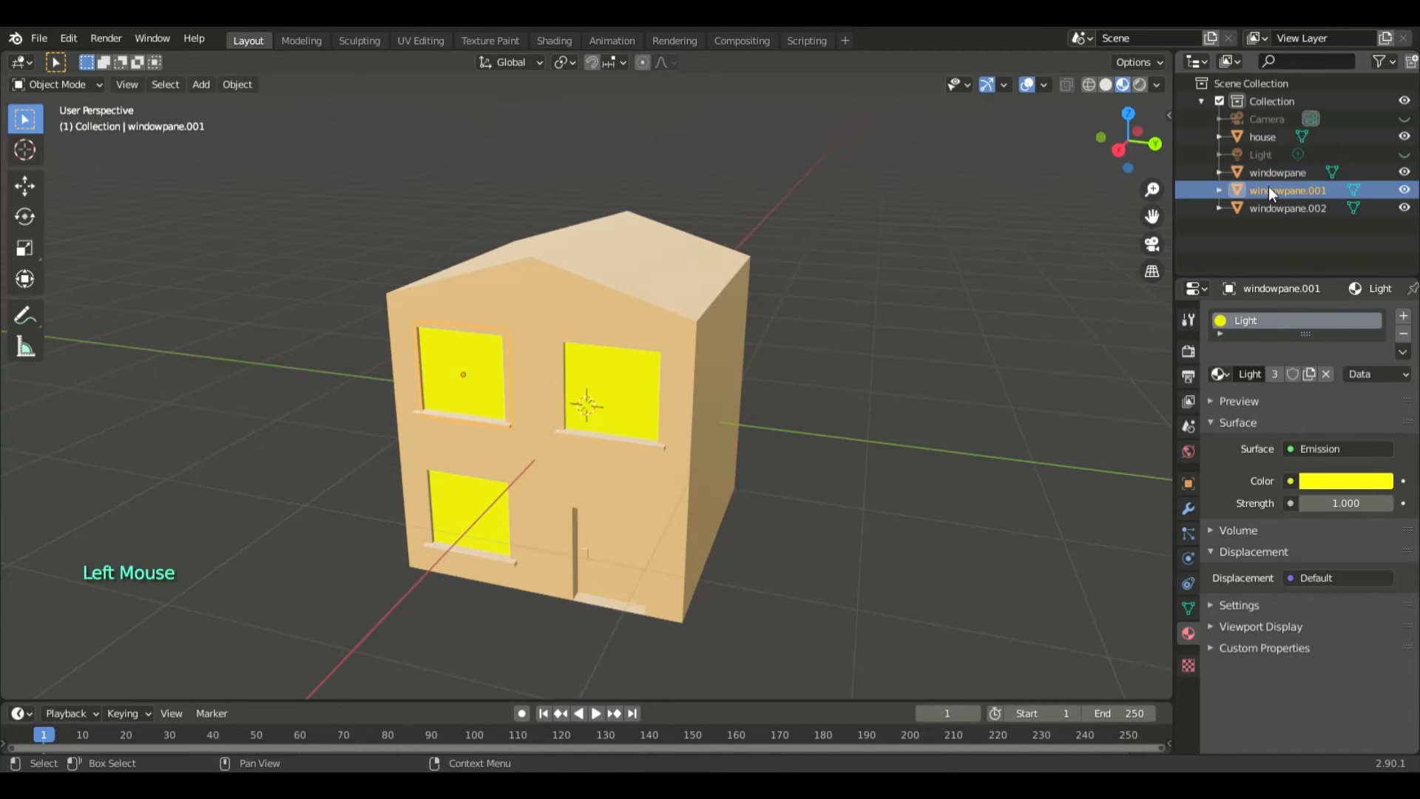
pyautogui.click(1267, 204)
pyautogui.click(1268, 172)
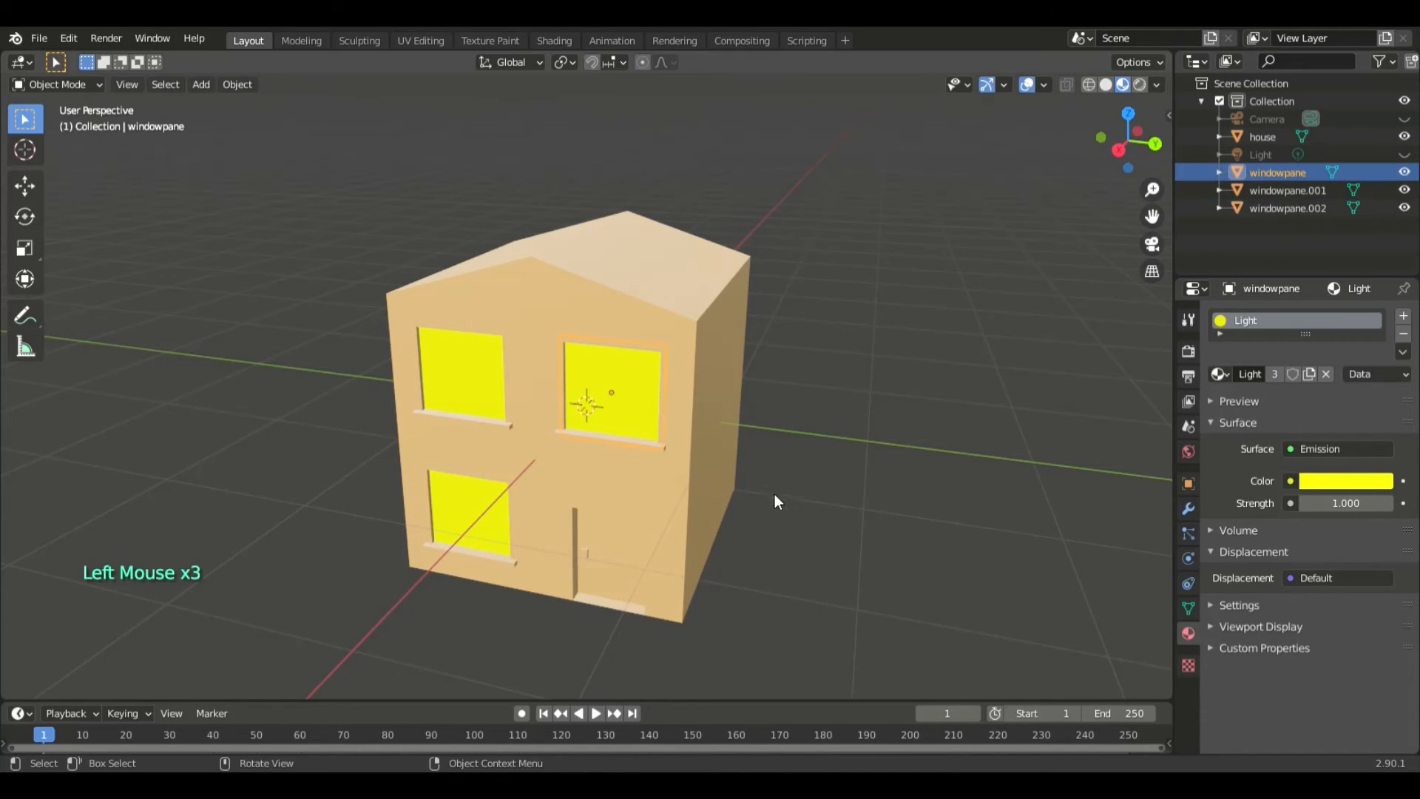
# - Preview the house with its yellow windows in rendered shading from the front
pyautogui.moveTo(774, 501); pyautogui.dragTo(884, 573, button='middle')
pyautogui.scroll(2, 836, 477)
pyautogui.scroll(-3, 911, 545)
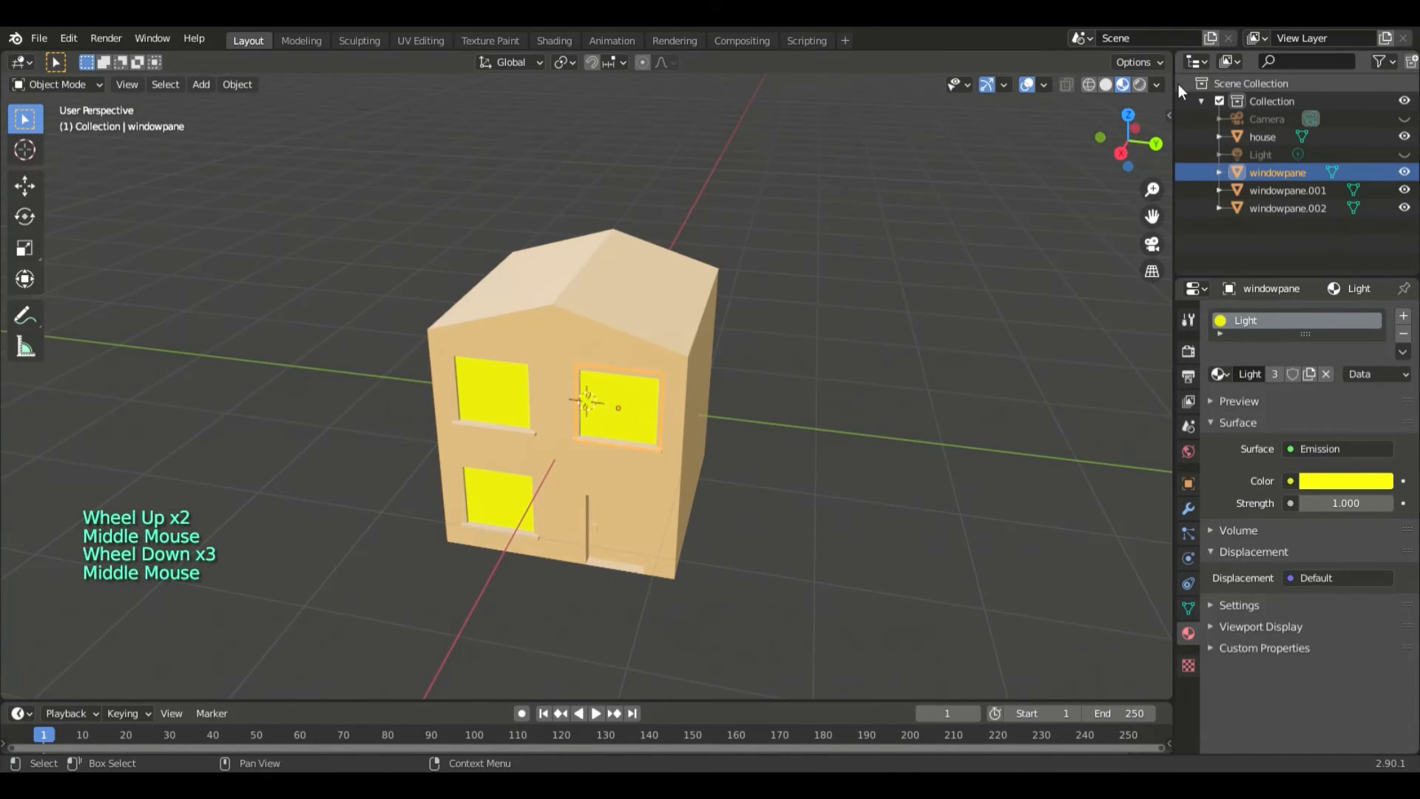
pyautogui.click(1139, 84)
pyautogui.moveTo(849, 393); pyautogui.dragTo(844, 372, button='middle')
pyautogui.scroll(1, 844, 394)
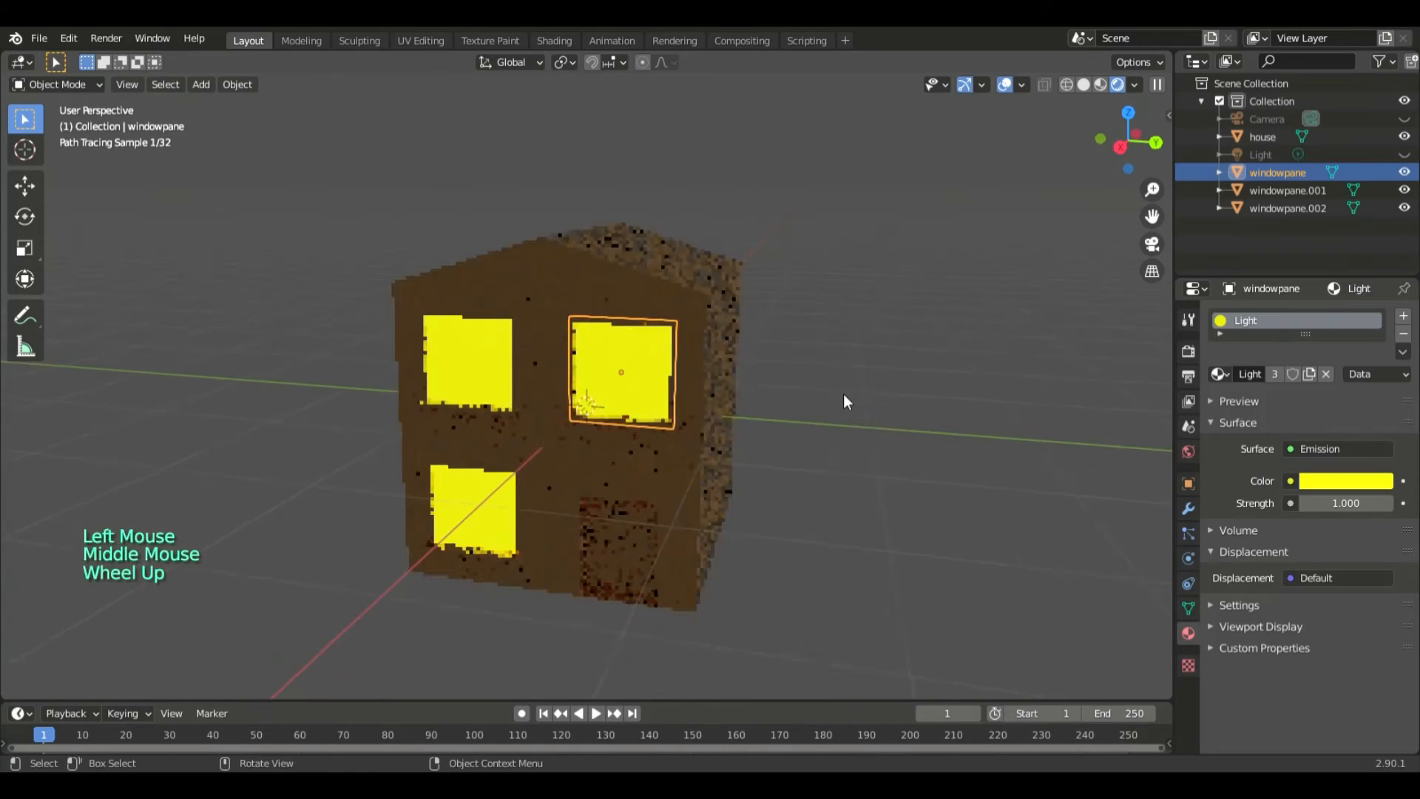
pyautogui.scroll(1, 878, 415)
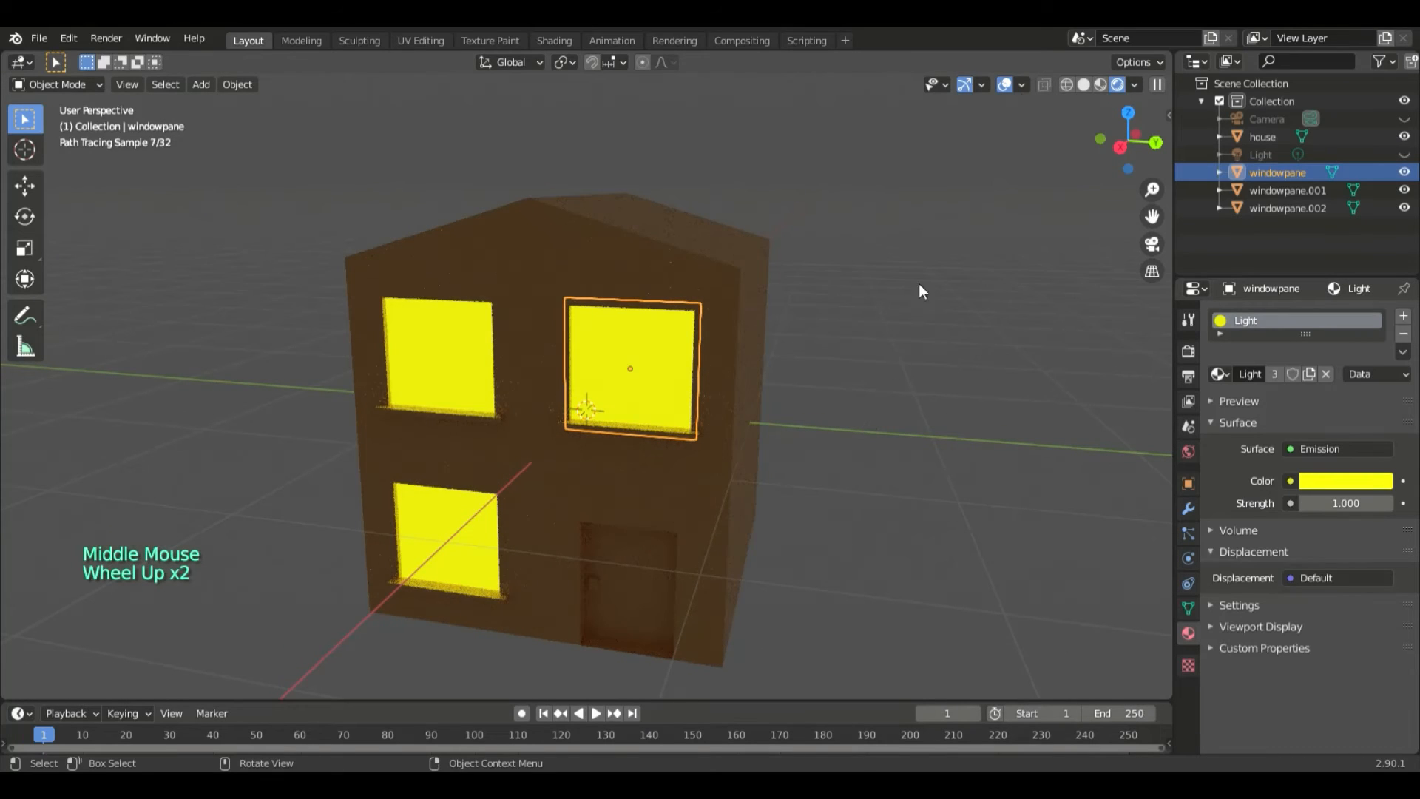
# - In solid shading, add a cube, move it clear of the house front and scale it to about 0.173
pyautogui.click(1083, 85)
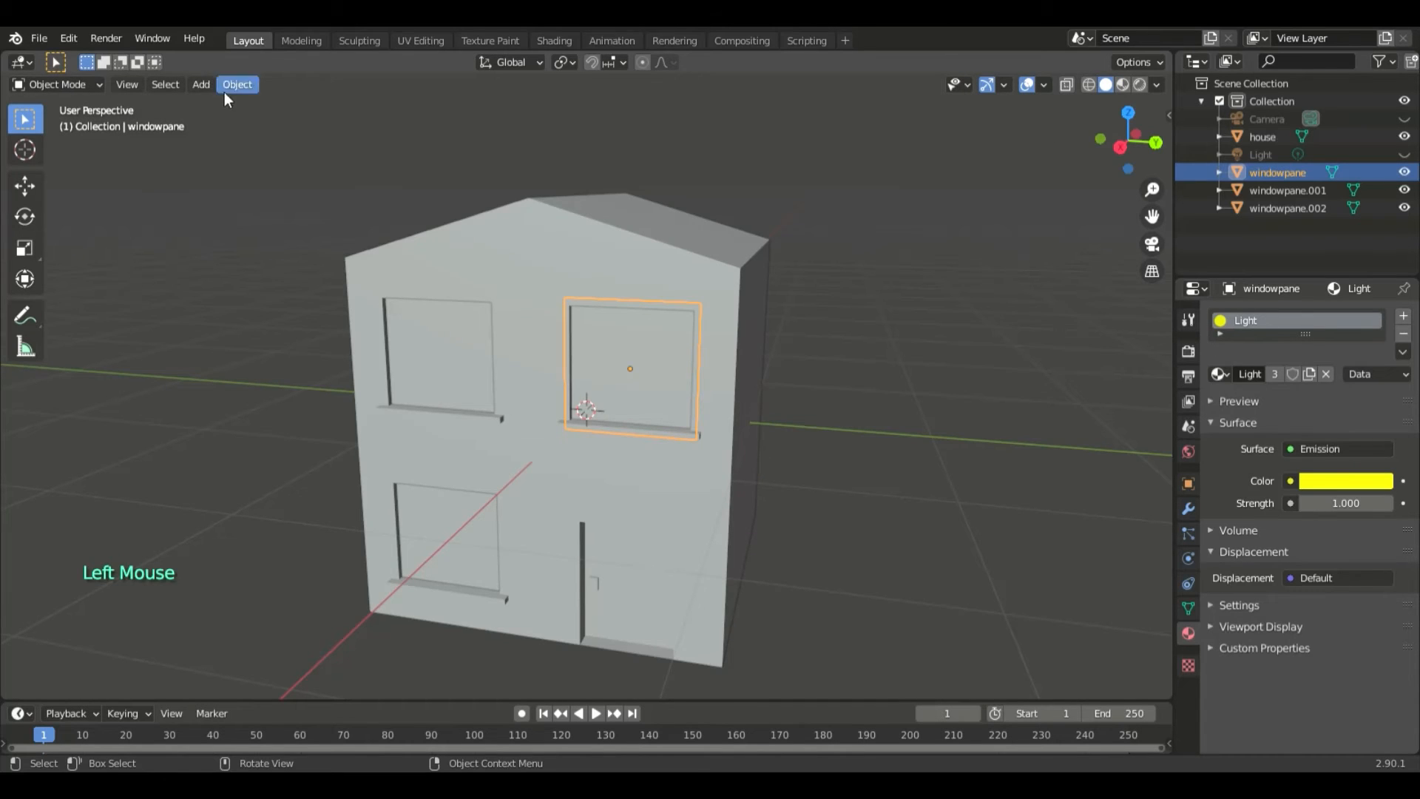
pyautogui.click(201, 85)
pyautogui.moveTo(323, 105)
pyautogui.click(366, 126)
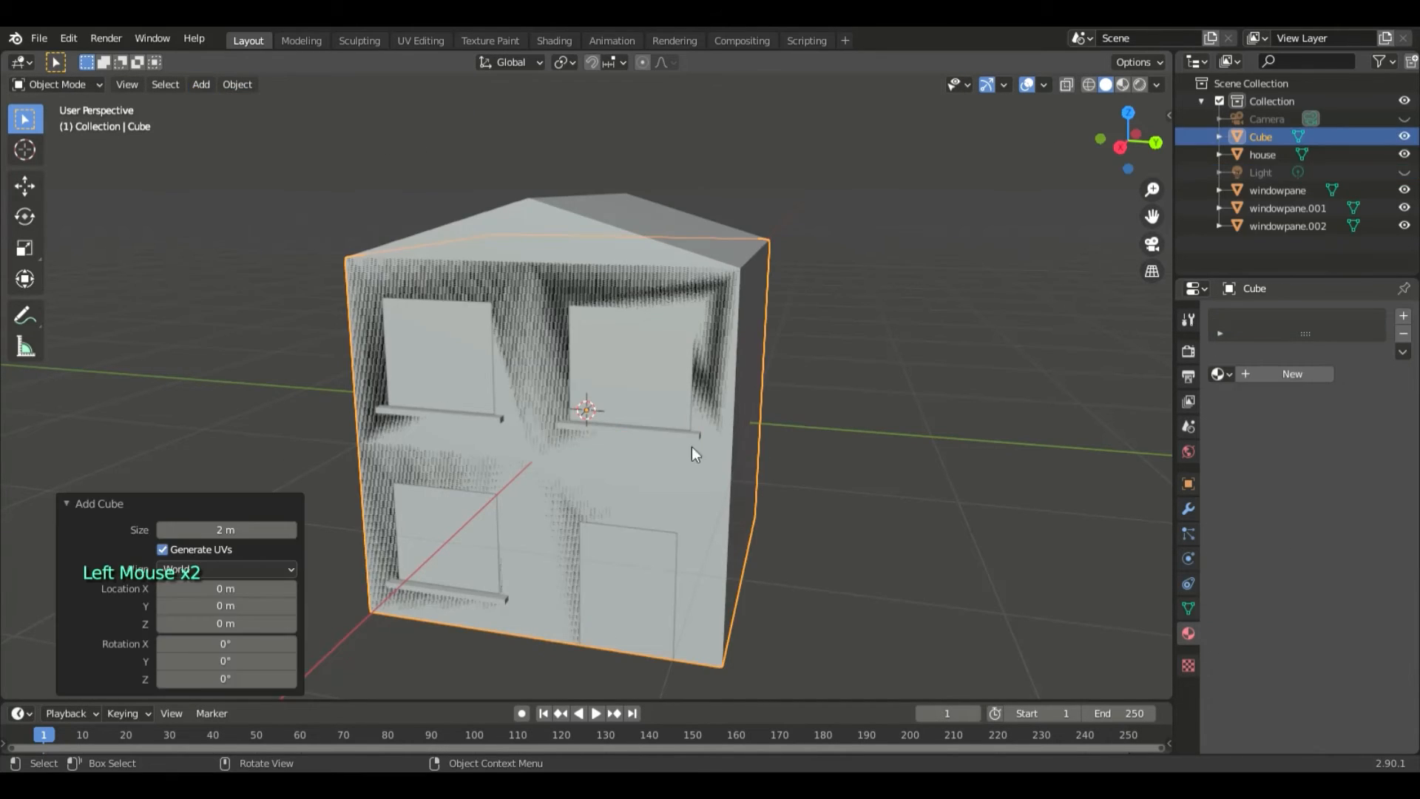
pyautogui.press('g')
pyautogui.click(500, 389)
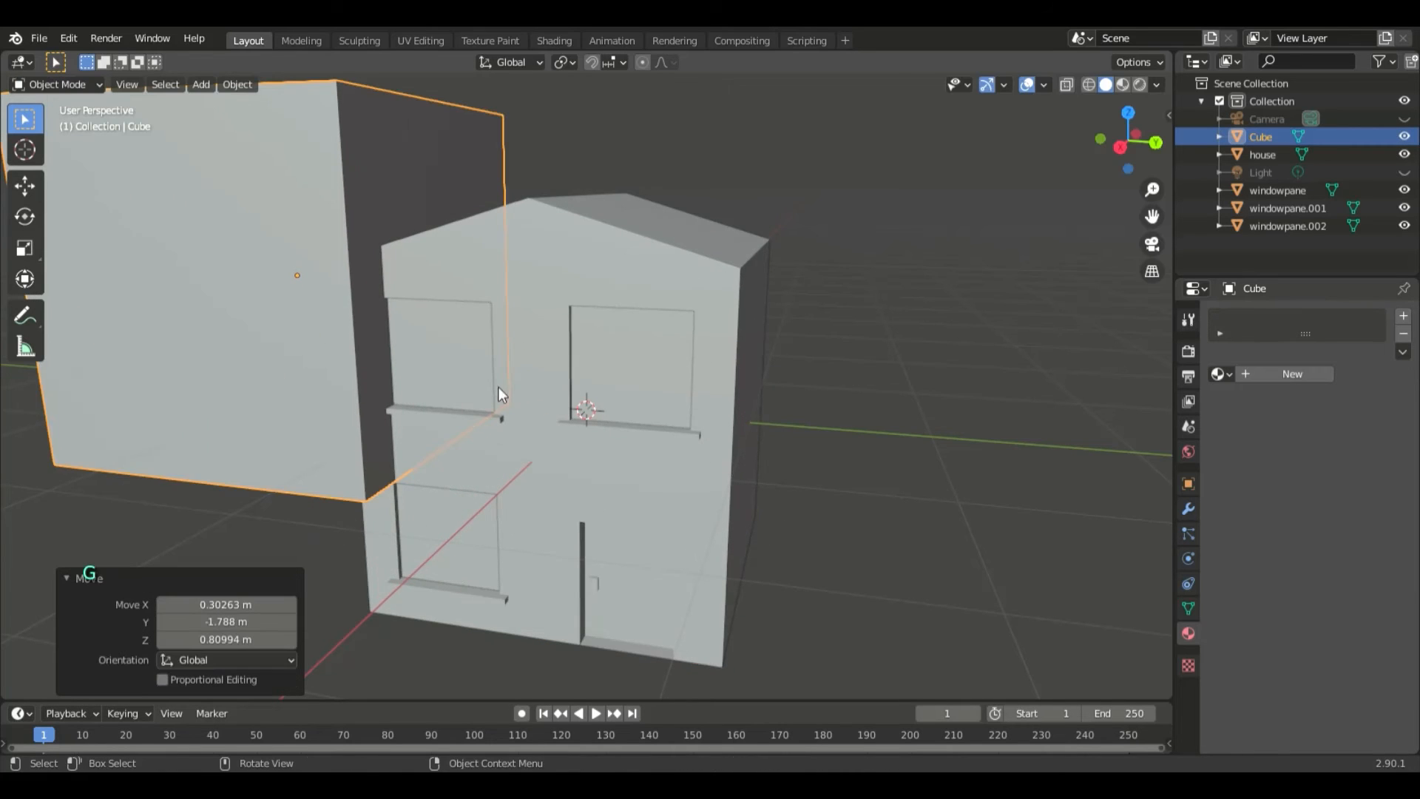
pyautogui.press('s')
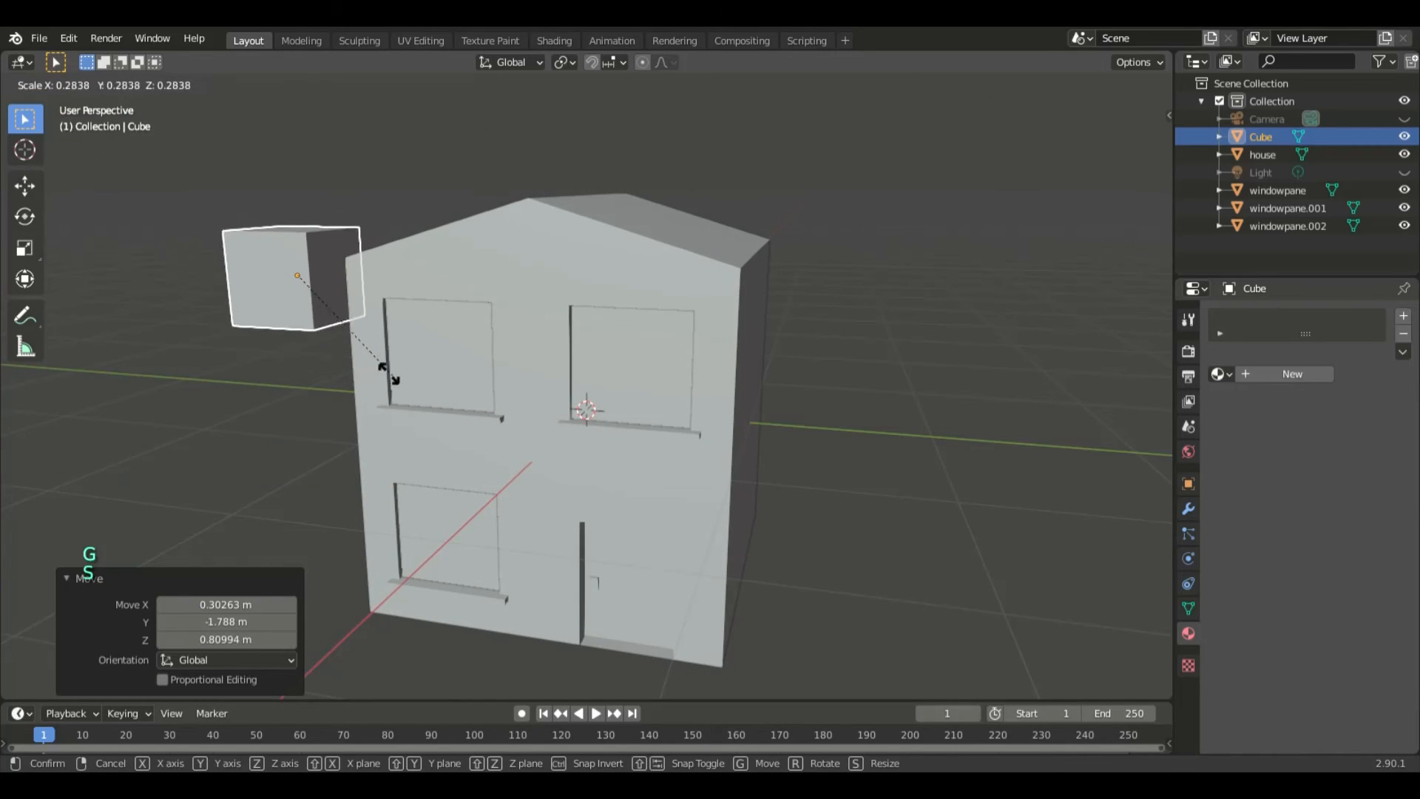
pyautogui.click(348, 345)
# - Move the small cube in front of the upper-left window, shifting it about 0.85 m outward along X
pyautogui.moveTo(351, 374); pyautogui.dragTo(441, 428, button='middle')
pyautogui.press('g')
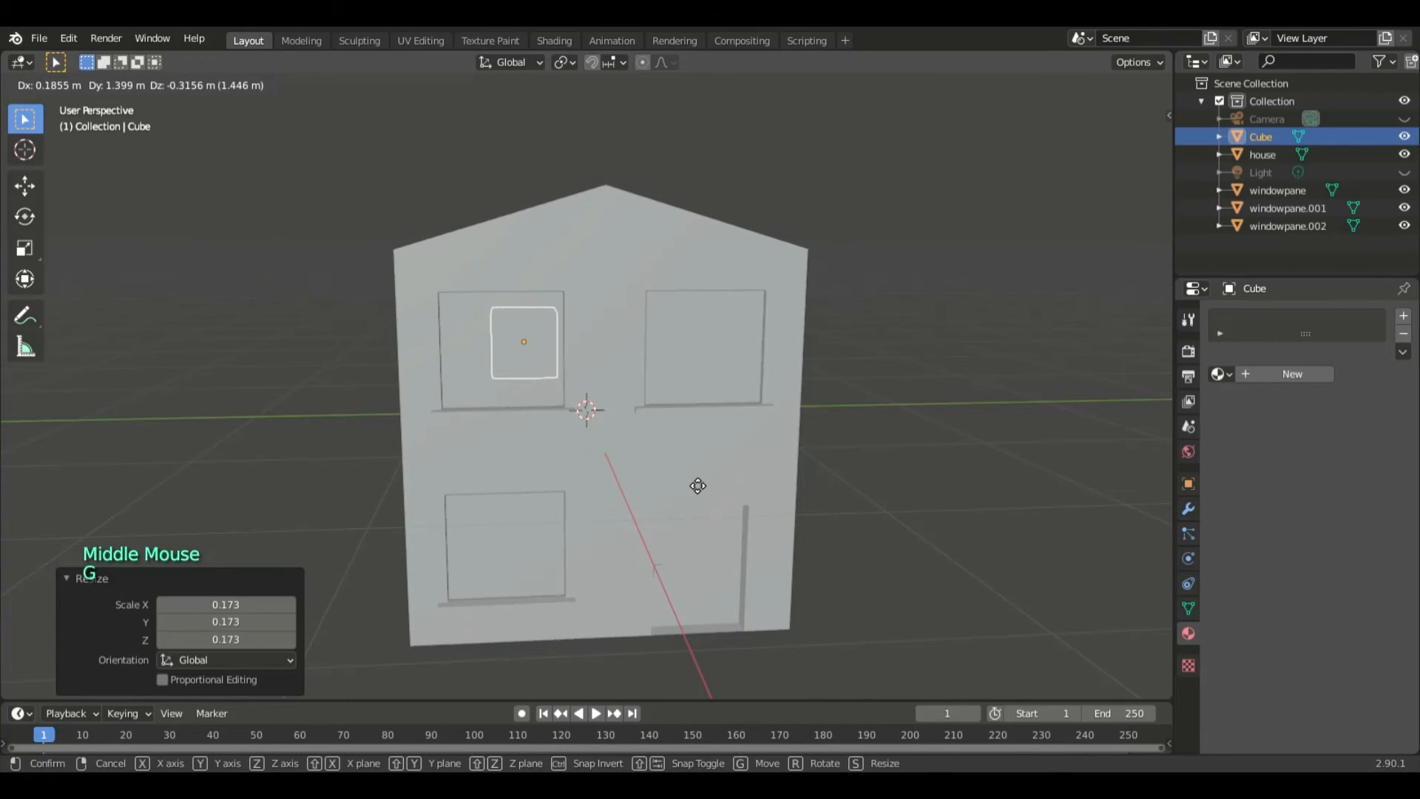
pyautogui.click(669, 496)
pyautogui.moveTo(669, 495); pyautogui.dragTo(843, 503, button='middle')
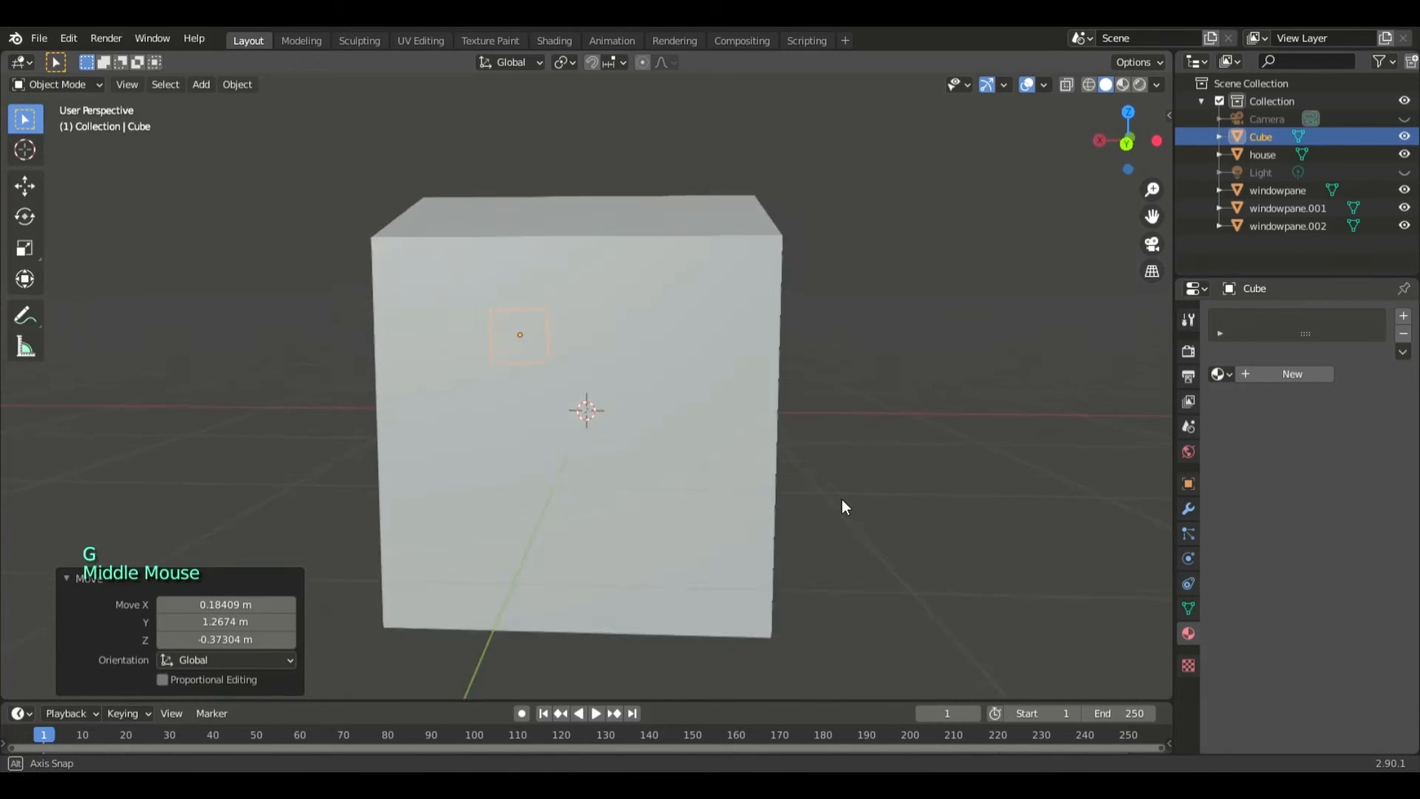
pyautogui.press('g')
pyautogui.press('x')
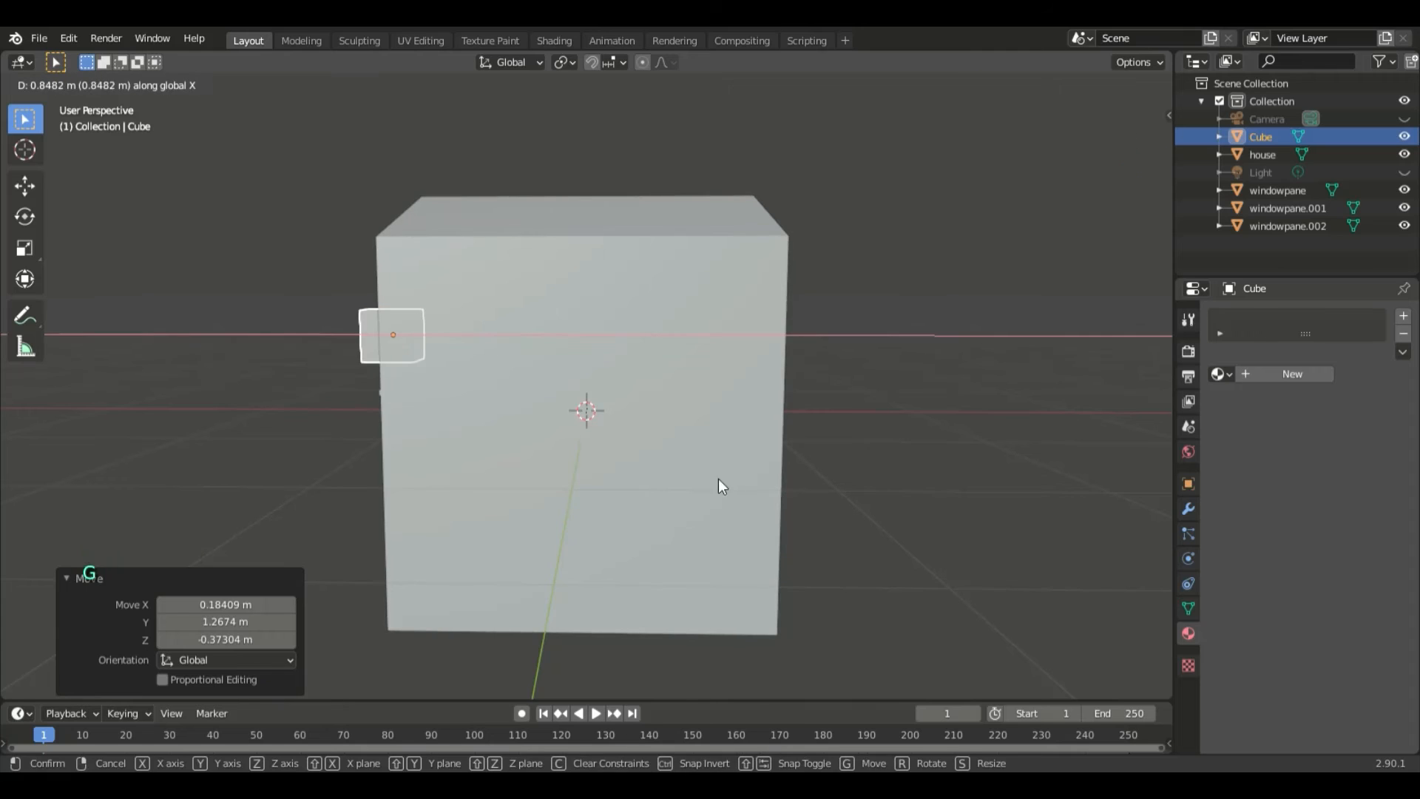
pyautogui.click(719, 483)
pyautogui.moveTo(719, 483); pyautogui.dragTo(887, 494, button='middle')
pyautogui.scroll(2, 887, 495)
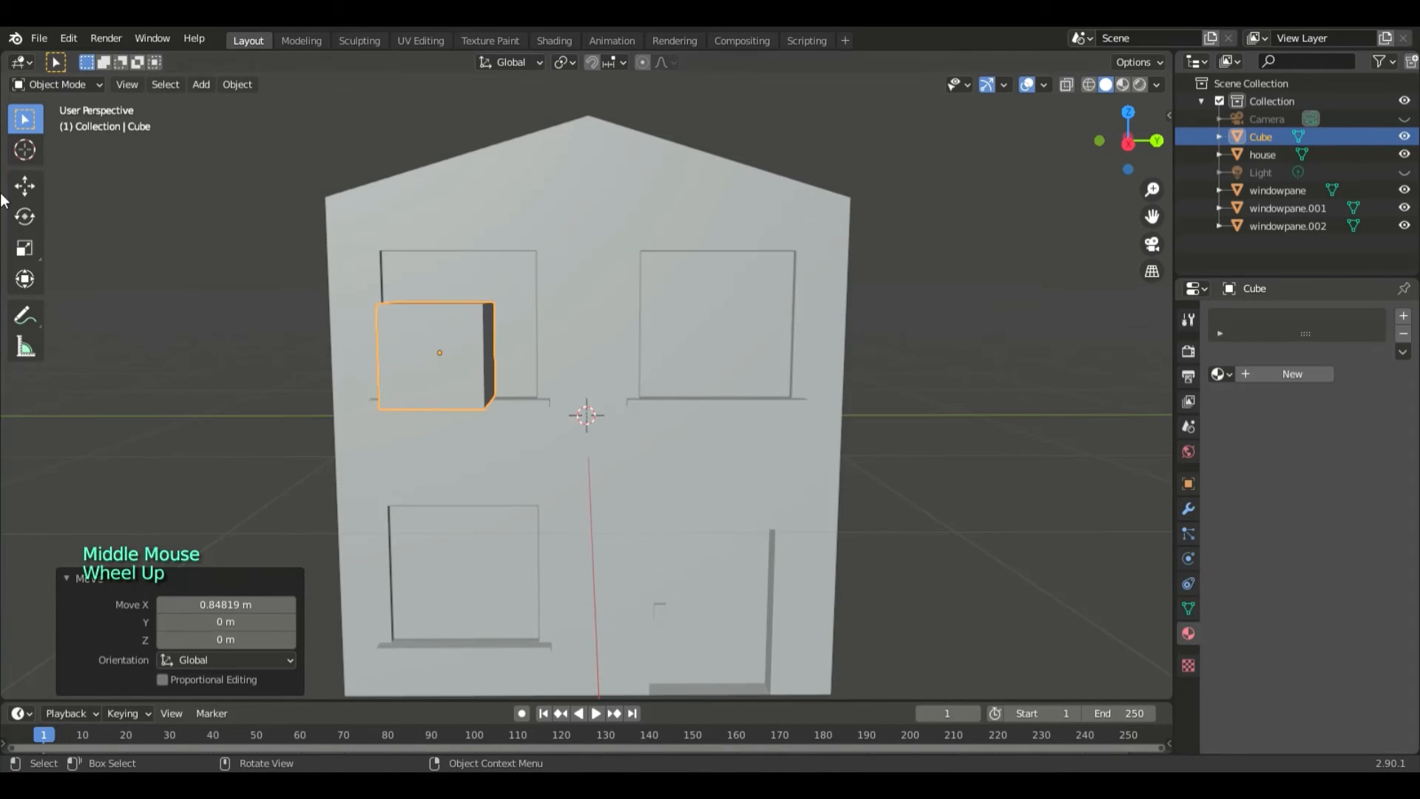
# - Scale the cube into a thin upright bar, taller in Z, about 0.127 in Y and 0.222 in X
pyautogui.click(23, 251)
pyautogui.moveTo(438, 282); pyautogui.dragTo(439, 218)
pyautogui.moveTo(506, 351); pyautogui.dragTo(448, 351)
pyautogui.moveTo(518, 361); pyautogui.dragTo(437, 361, button='middle')
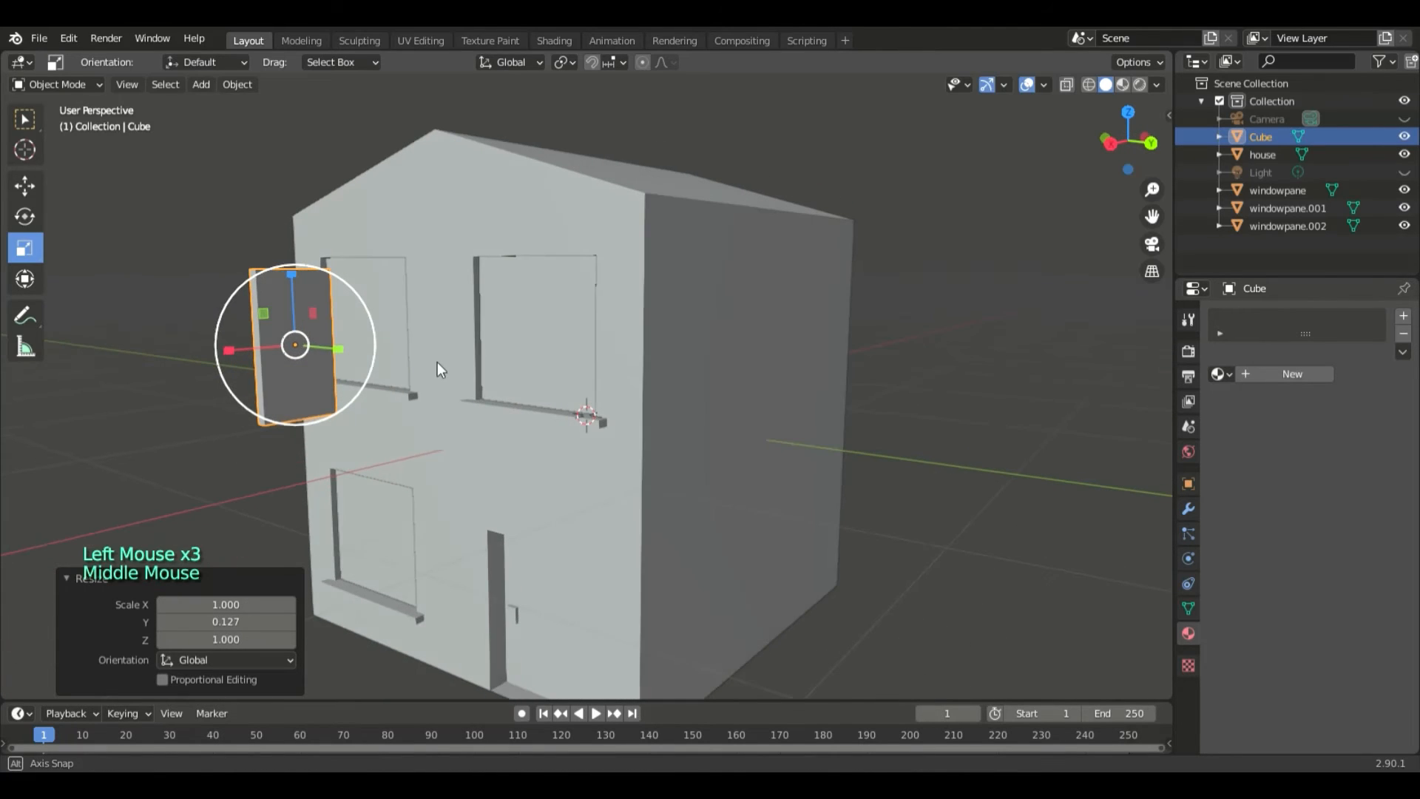
pyautogui.moveTo(232, 346); pyautogui.dragTo(281, 347)
pyautogui.moveTo(397, 364); pyautogui.dragTo(496, 362, button='middle')
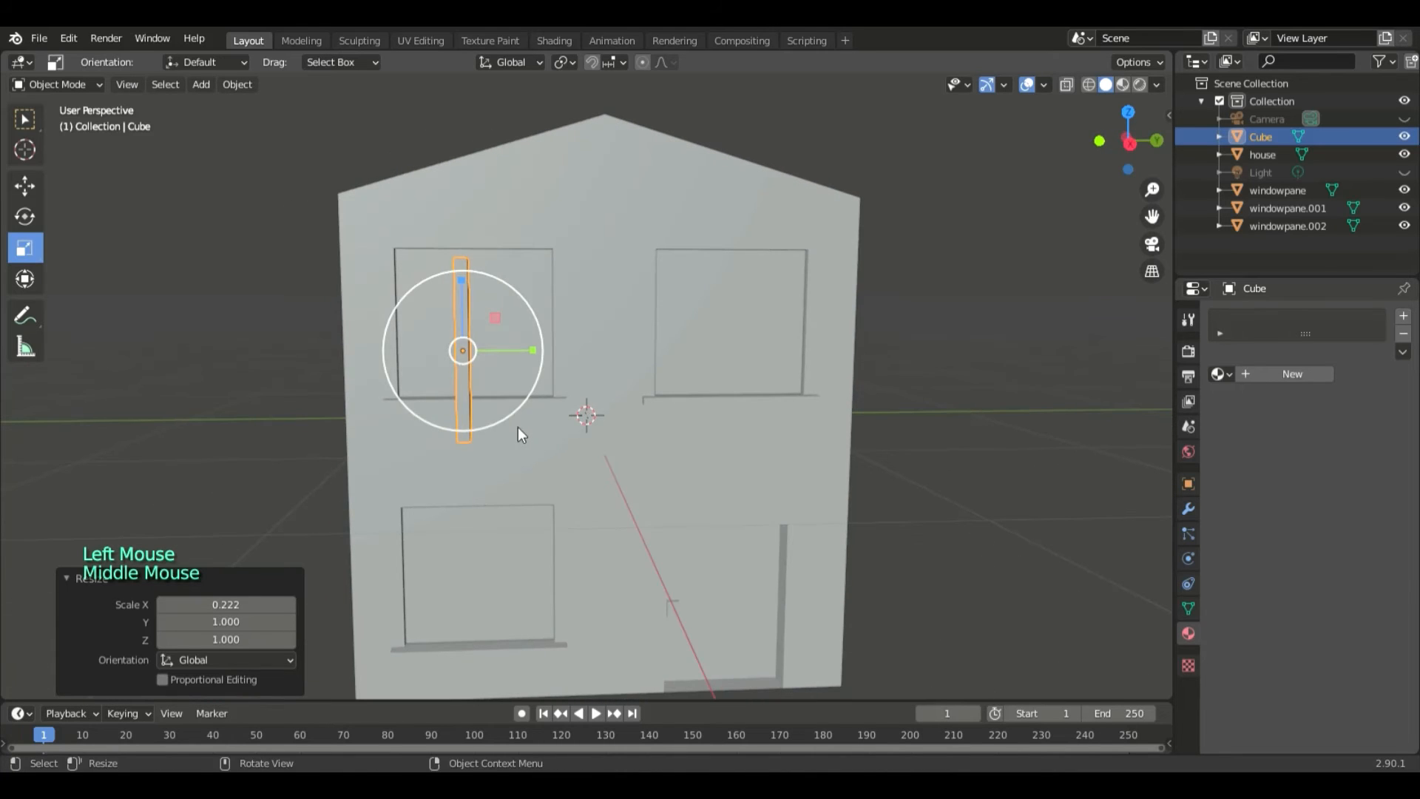
# - Move the bar over the middle of the upper-left window and bring it about 0.19 m closer to the wall
pyautogui.press('g')
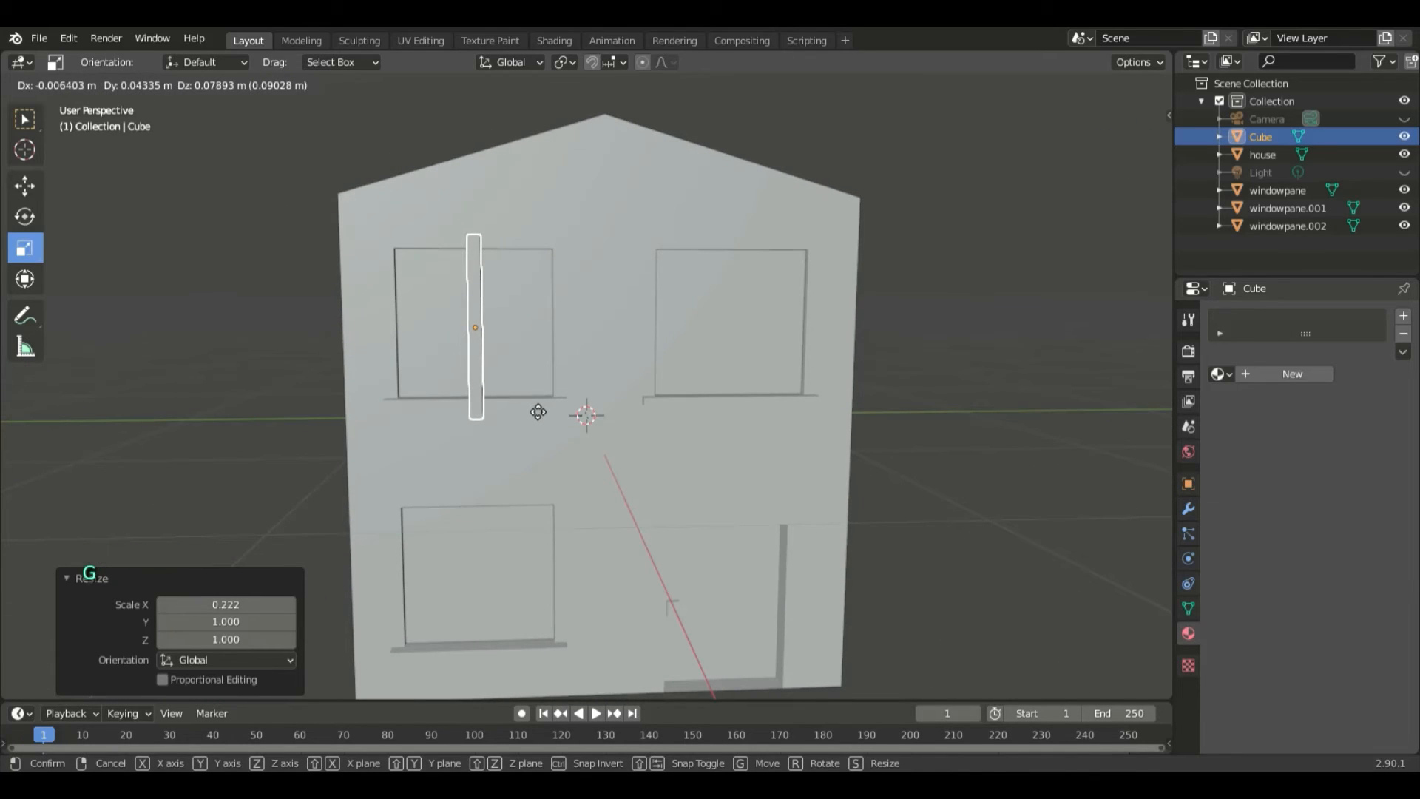
pyautogui.click(538, 413)
pyautogui.moveTo(726, 424); pyautogui.dragTo(530, 438, button='middle')
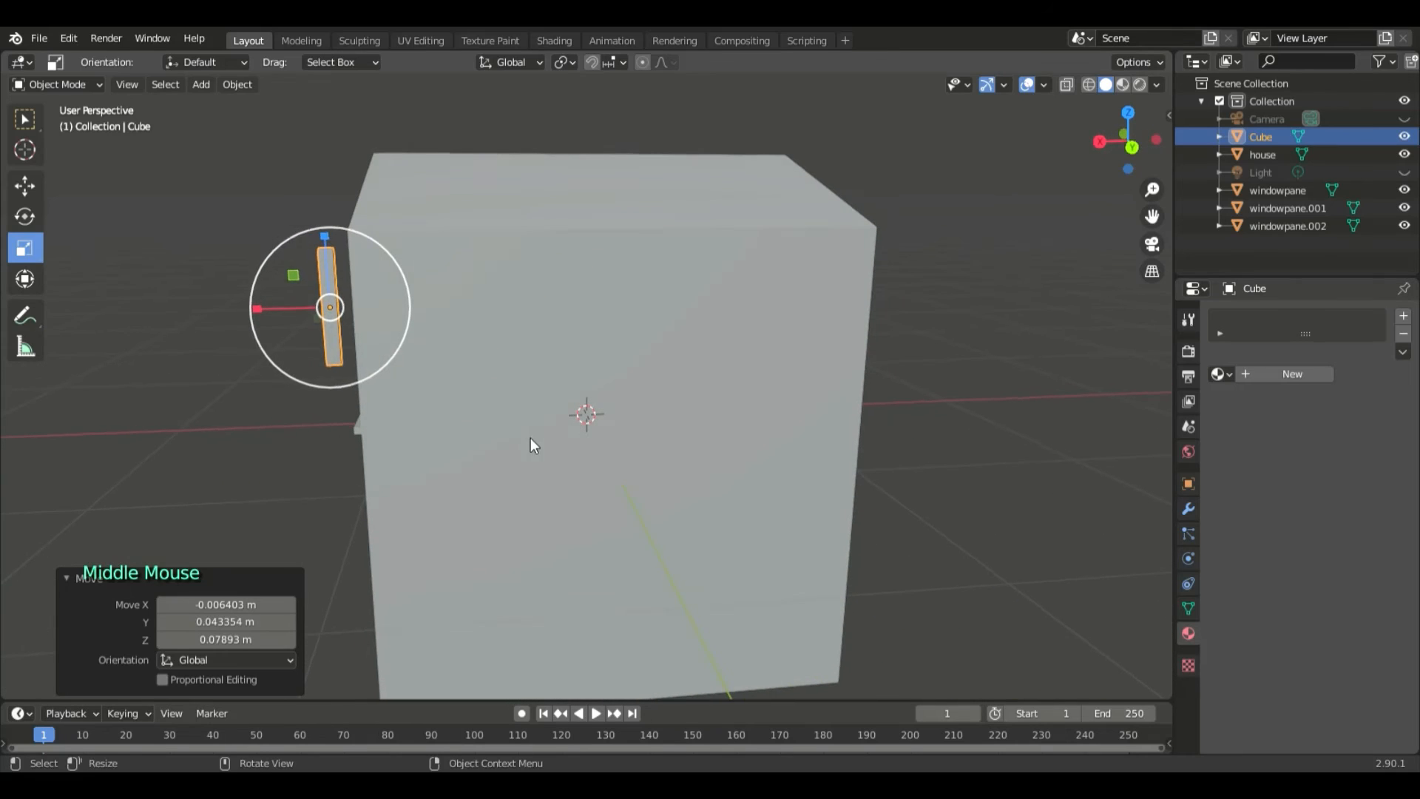
pyautogui.press('g')
pyautogui.moveTo(620, 476); pyautogui.dragTo(704, 466, button='middle')
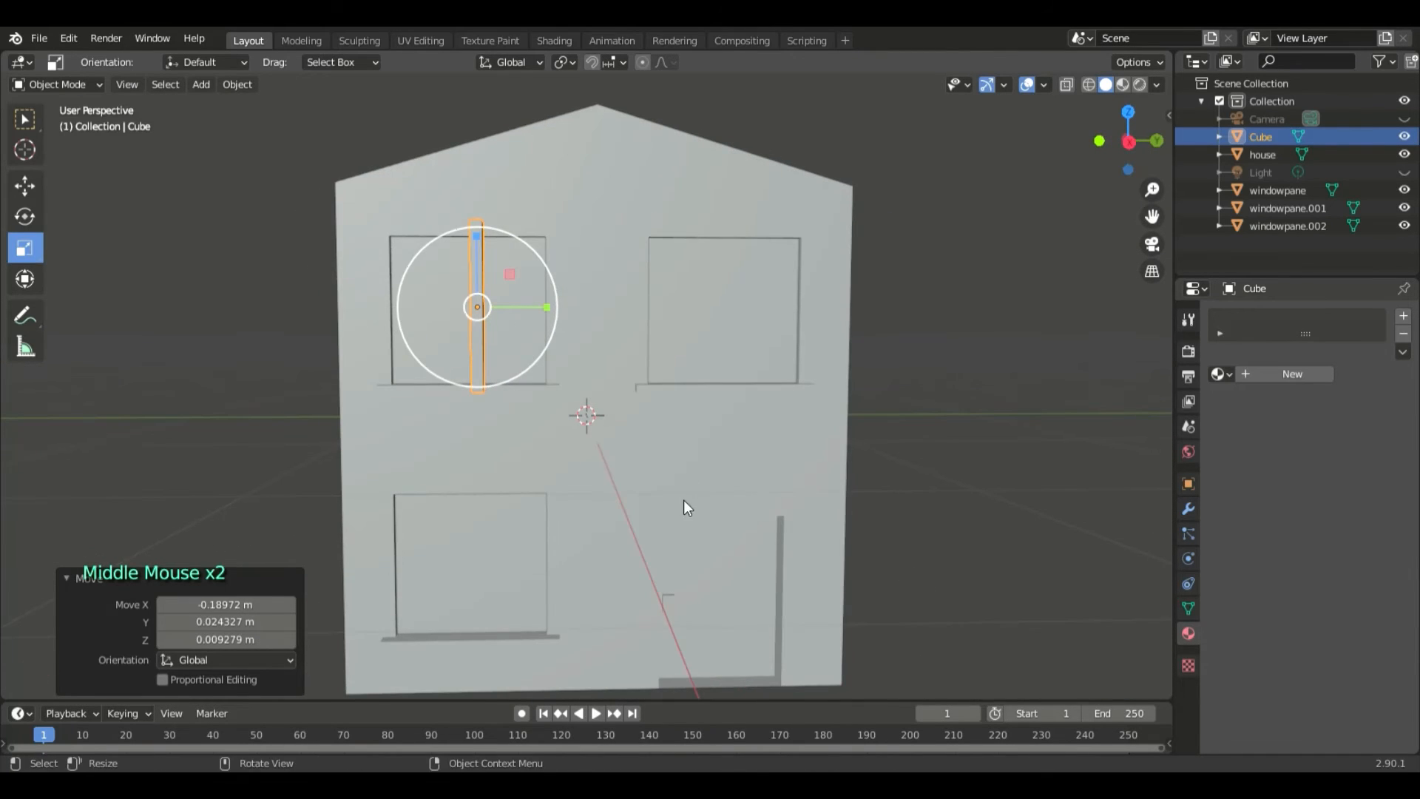
# - Centre the bar across the upper-left window and push it about 0.19 m along X into the recess
pyautogui.press('g')
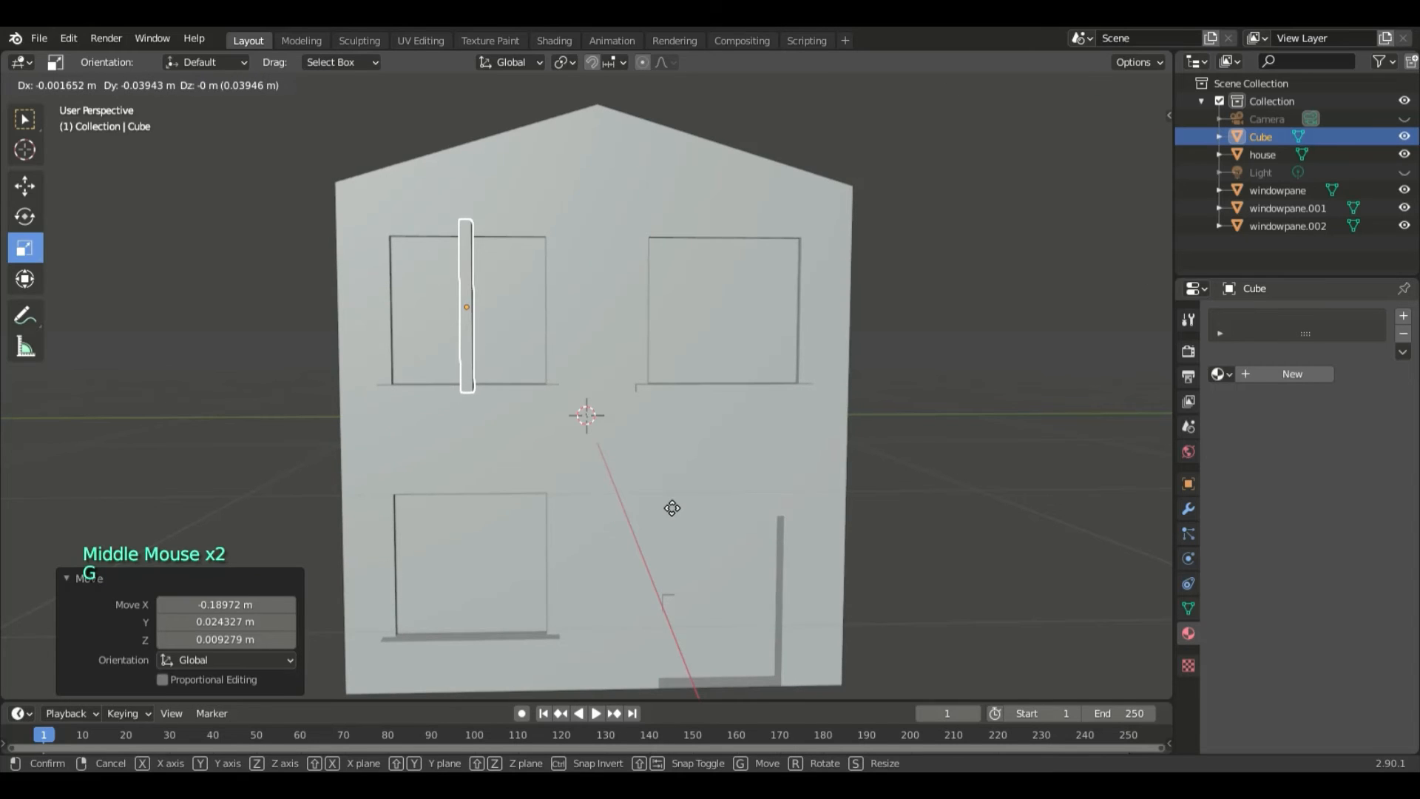
pyautogui.click(672, 508)
pyautogui.press('g')
pyautogui.press('x')
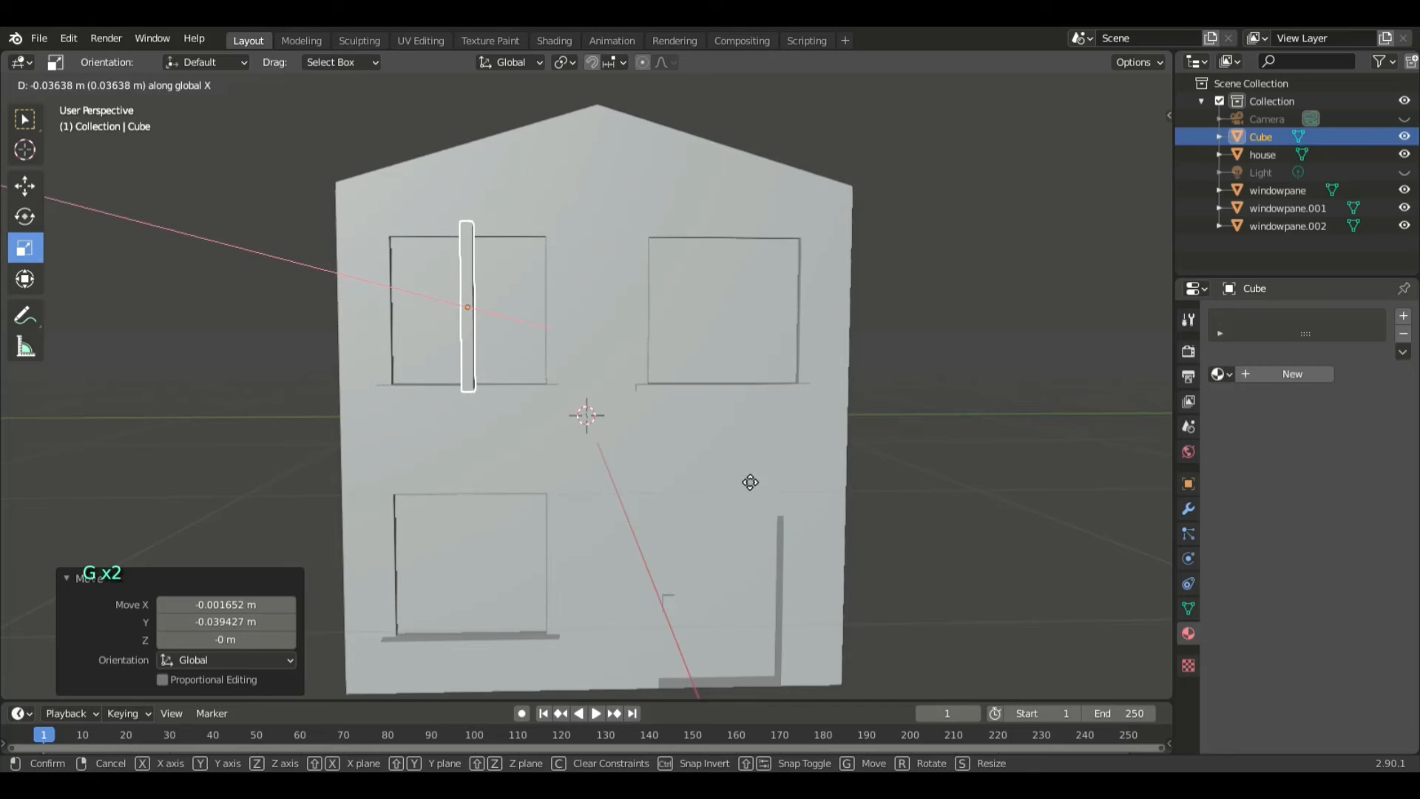
pyautogui.click(809, 441)
pyautogui.moveTo(768, 423); pyautogui.dragTo(713, 434, button='middle')
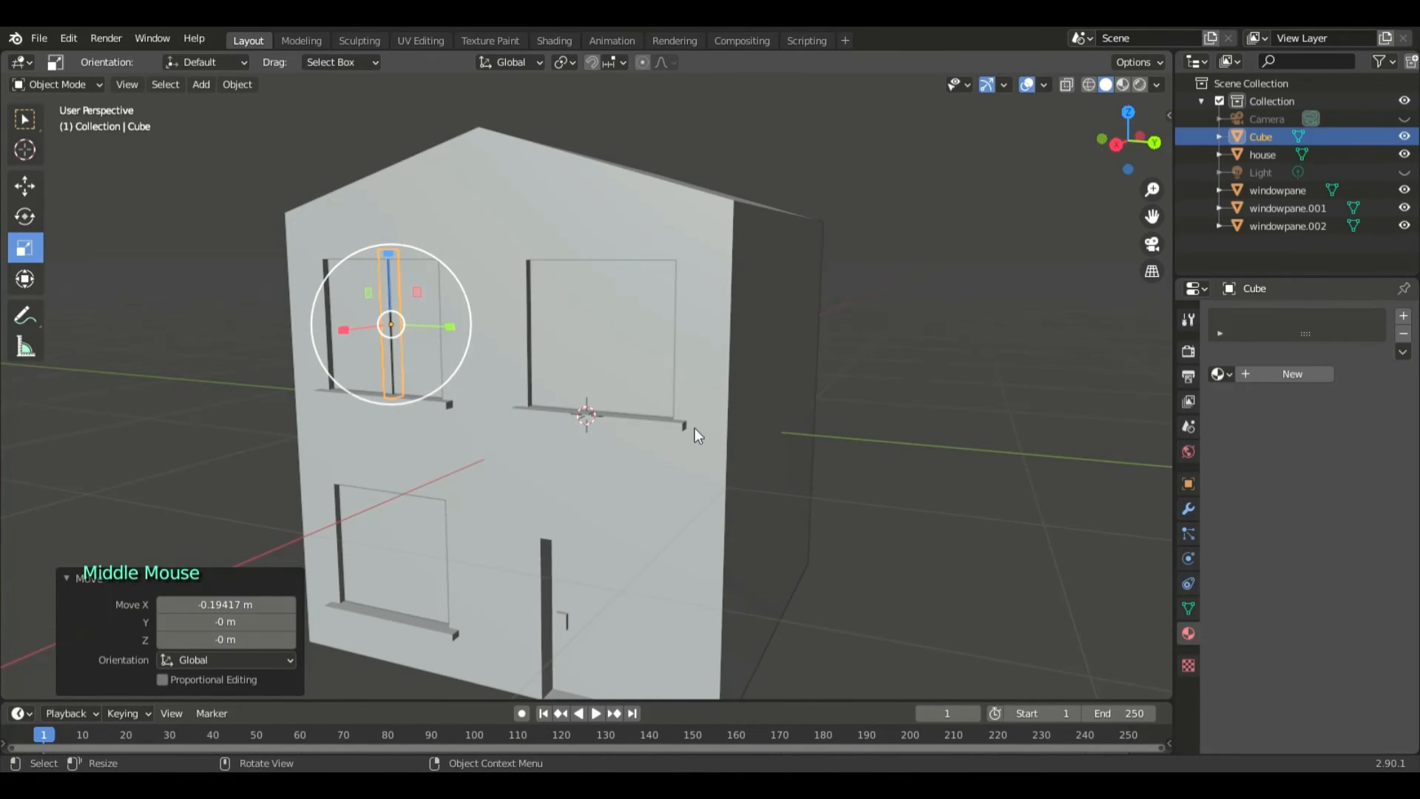
# - Inspect the bar's fit in the window up close in material preview and rendered shading
pyautogui.press('KP_Decimal')
pyautogui.scroll(-4, 847, 381)
pyautogui.moveTo(846, 380); pyautogui.dragTo(745, 377, button='middle')
pyautogui.scroll(2, 776, 378)
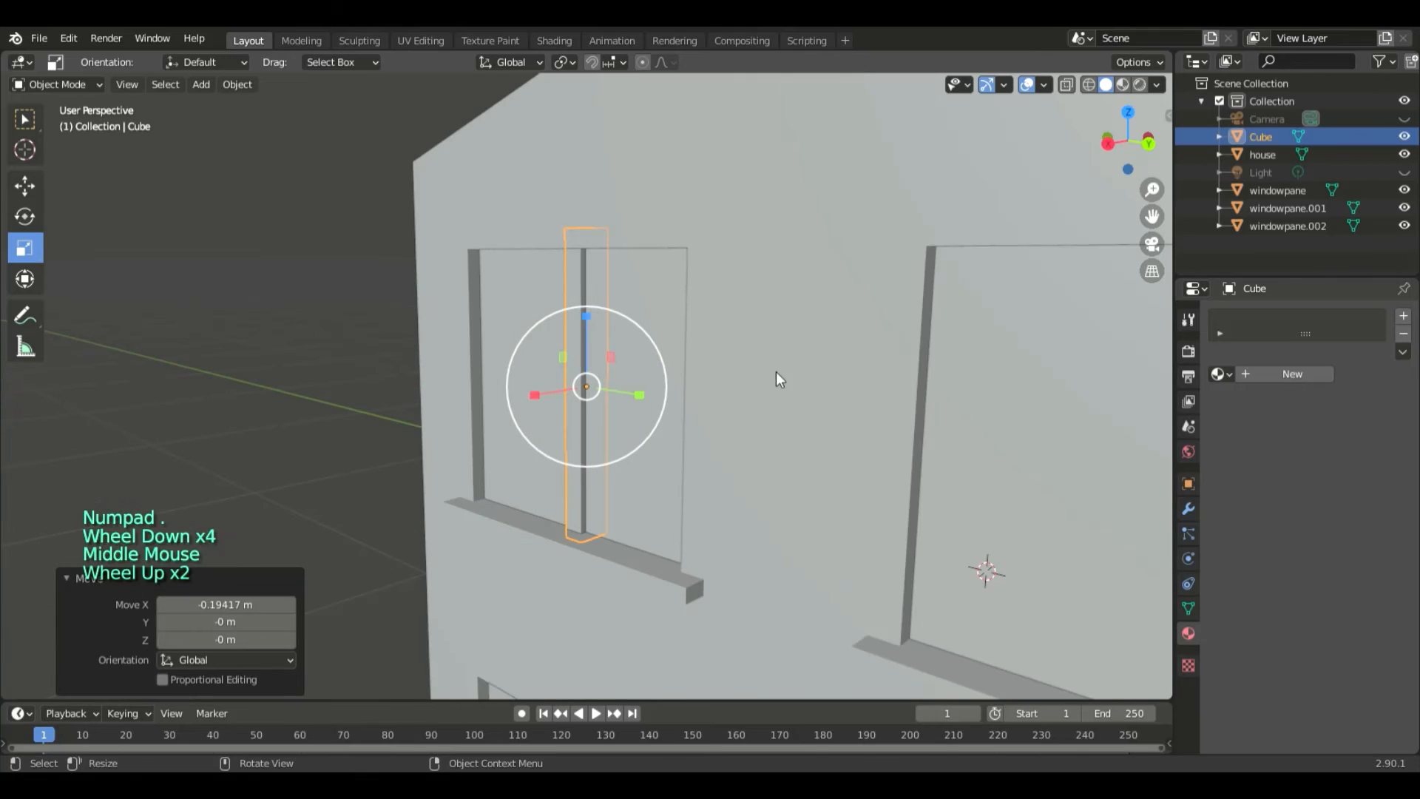
pyautogui.click(1122, 85)
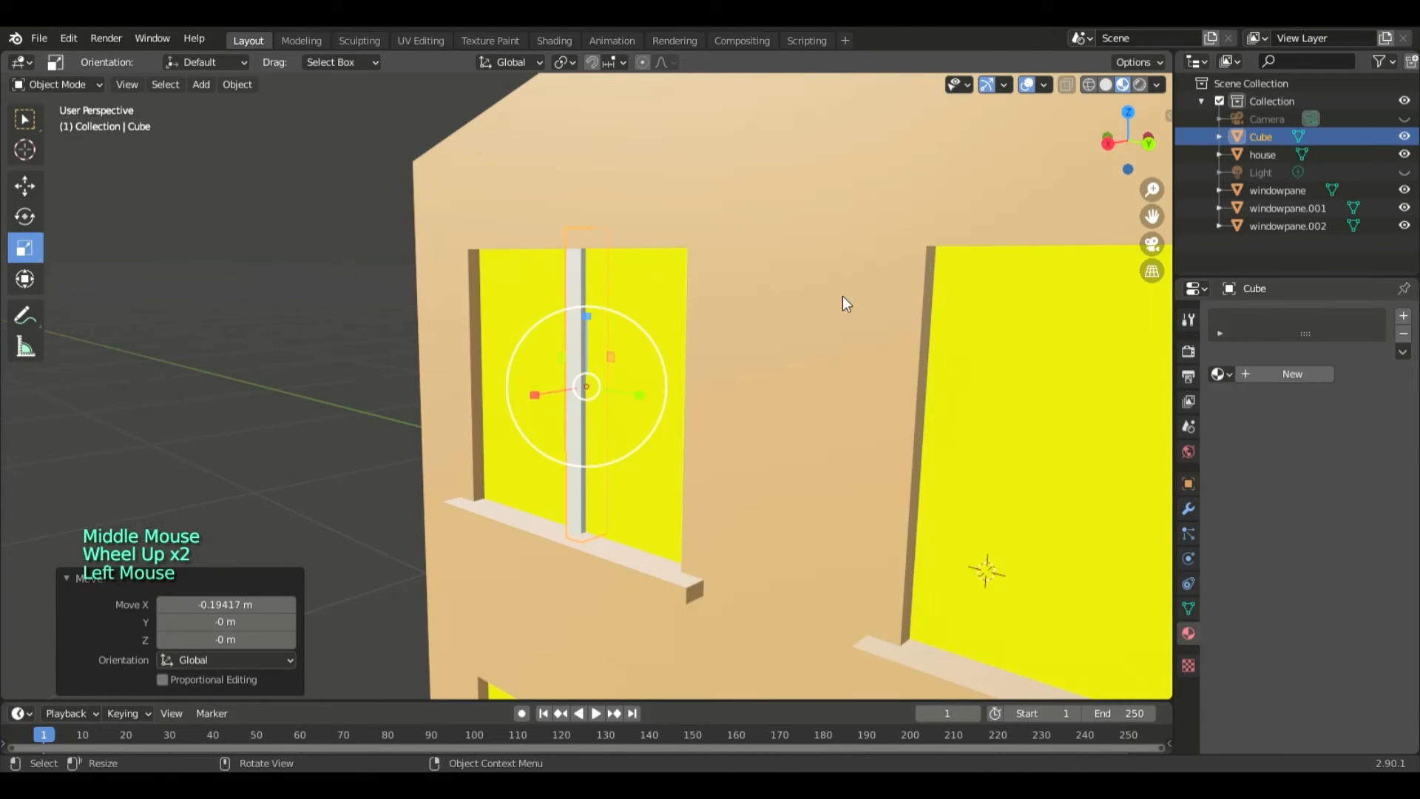
pyautogui.moveTo(842, 295); pyautogui.dragTo(753, 362, button='middle')
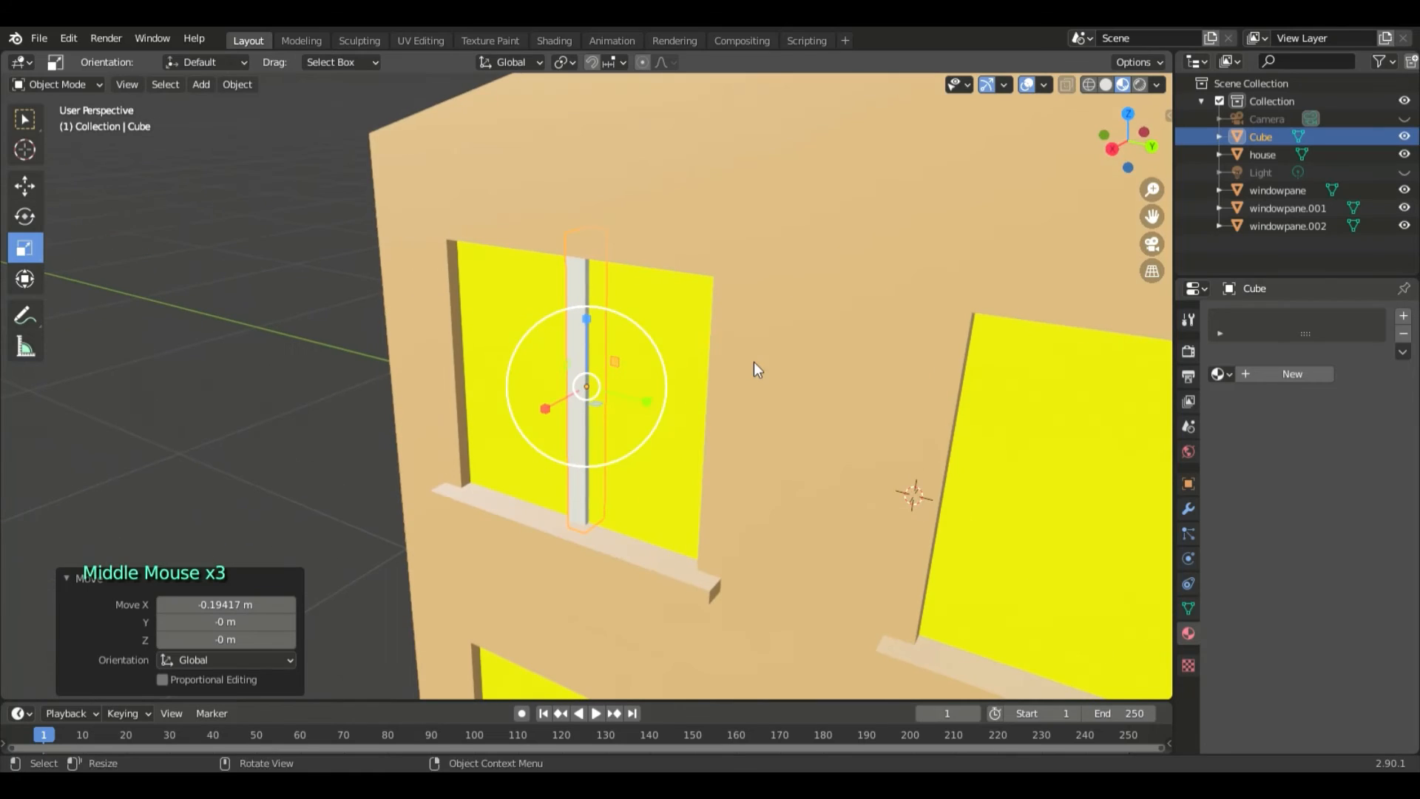
pyautogui.click(1143, 86)
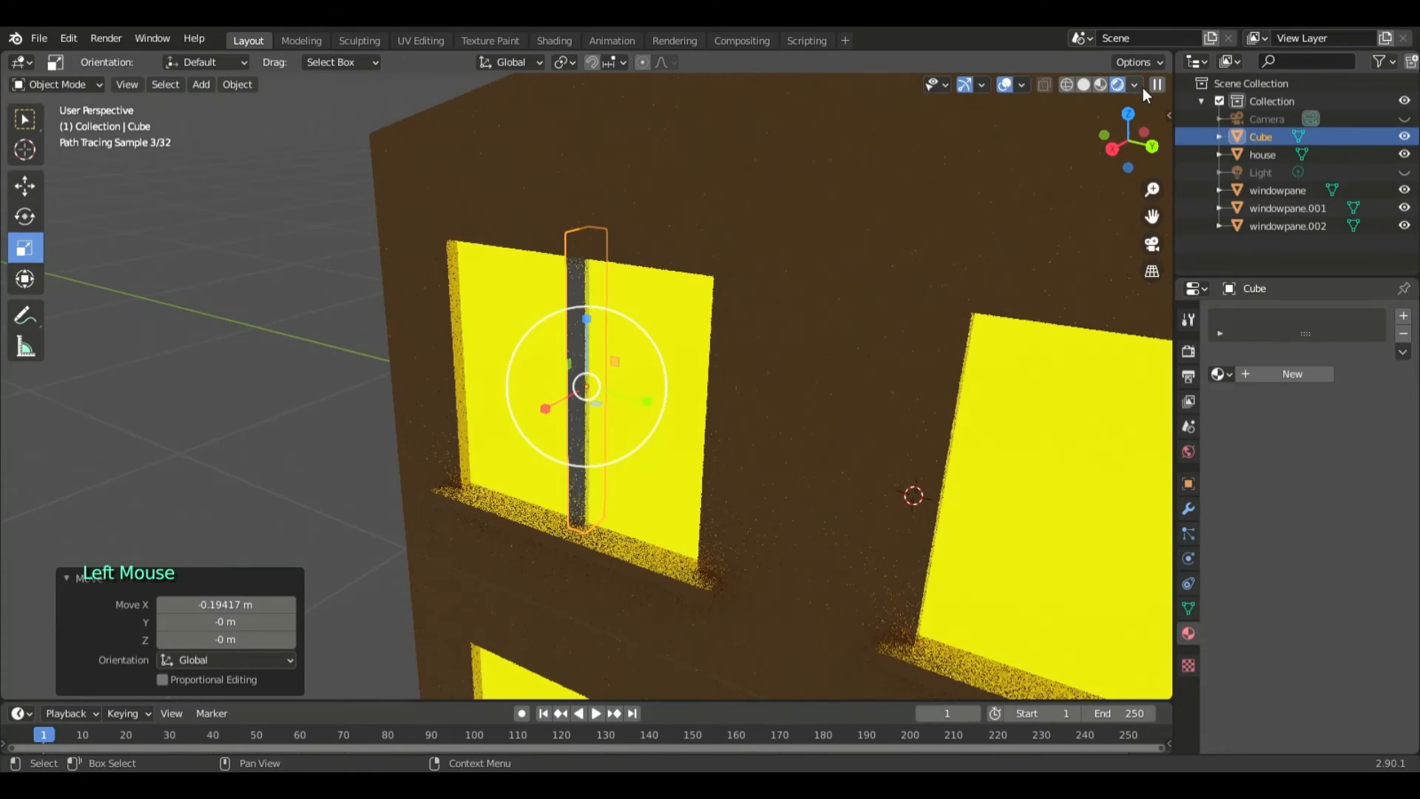
# - Return to solid shading and lower the window bar about 0.005 m along Z
pyautogui.click(1083, 86)
pyautogui.moveTo(750, 386); pyautogui.dragTo(806, 361, button='middle')
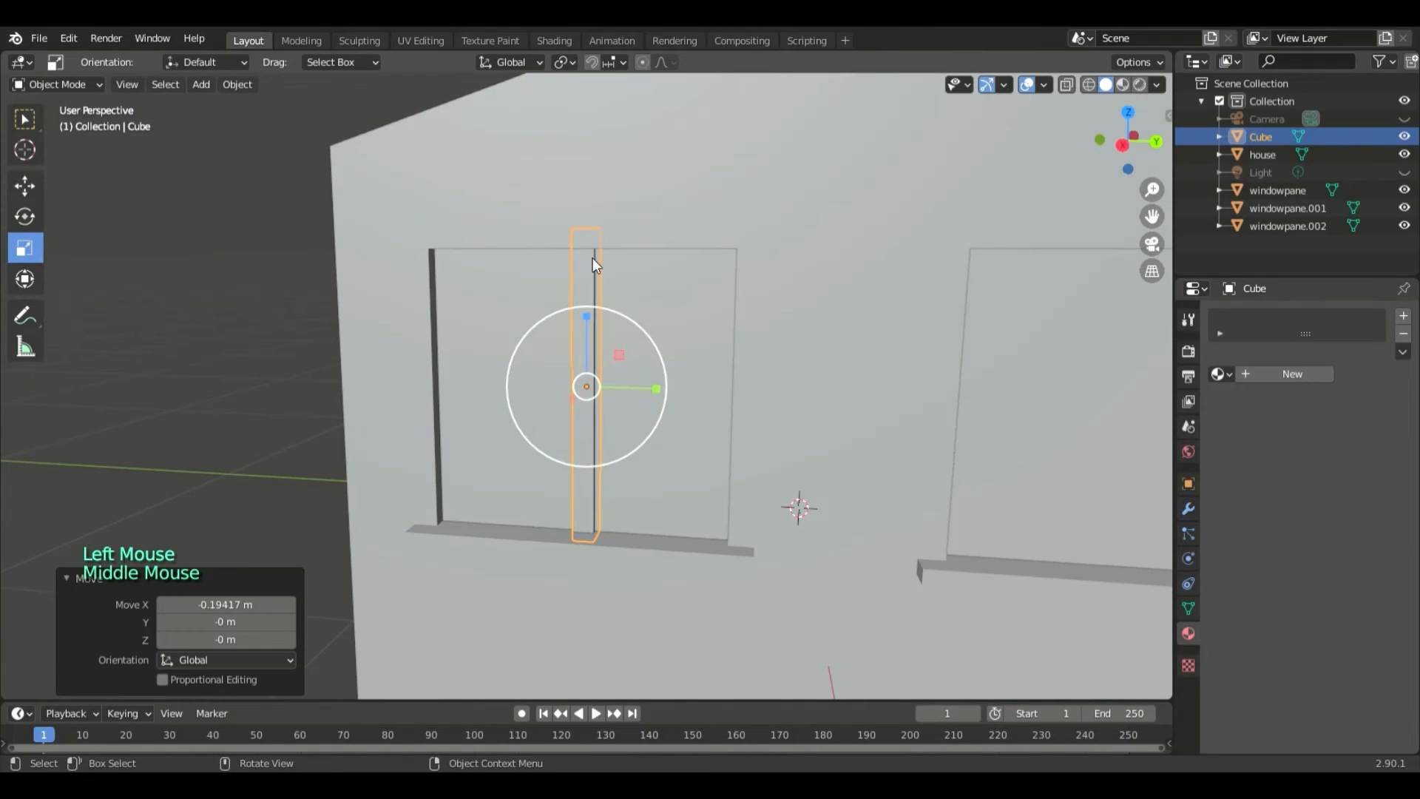
pyautogui.moveTo(592, 259); pyautogui.dragTo(762, 291, button='middle')
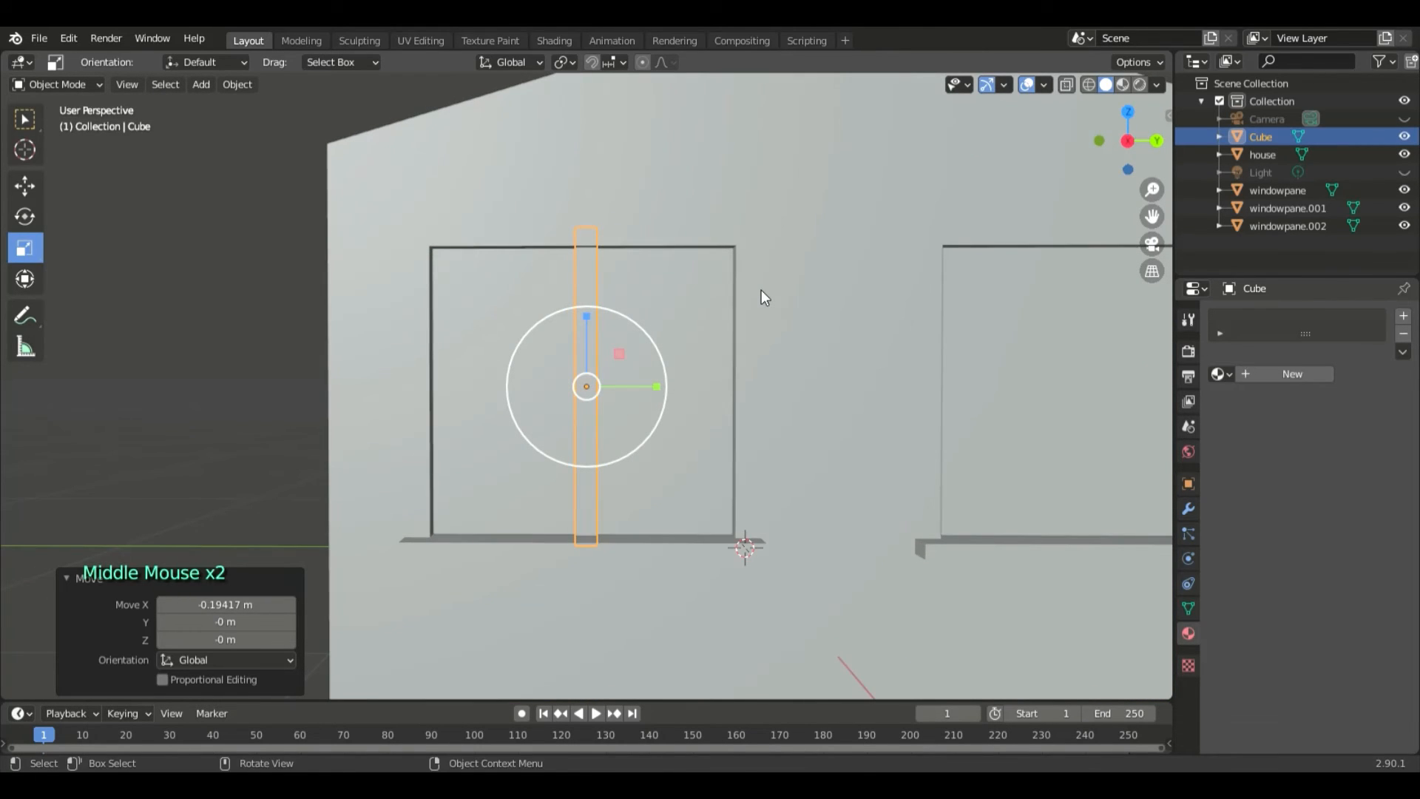
pyautogui.press('g')
pyautogui.press('z')
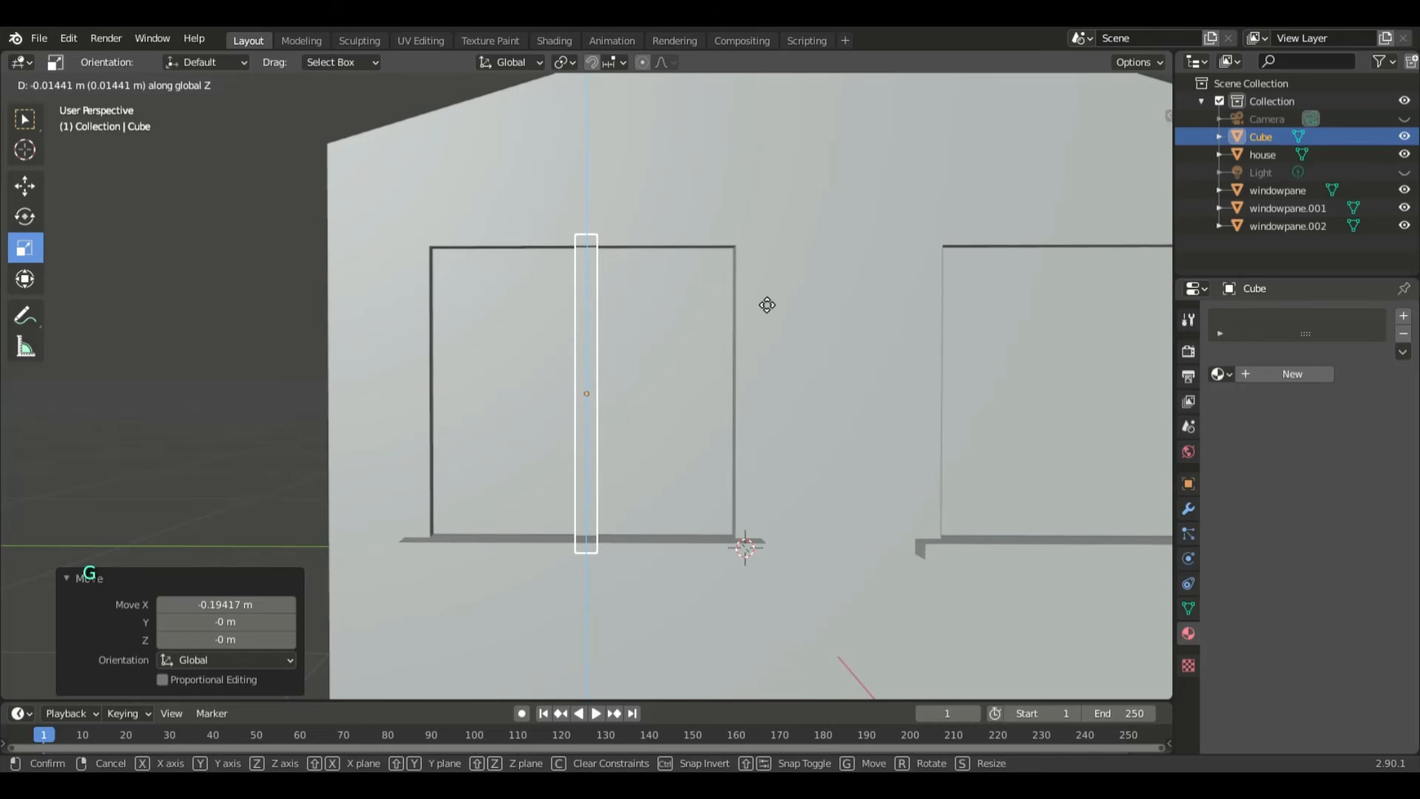
pyautogui.click(762, 296)
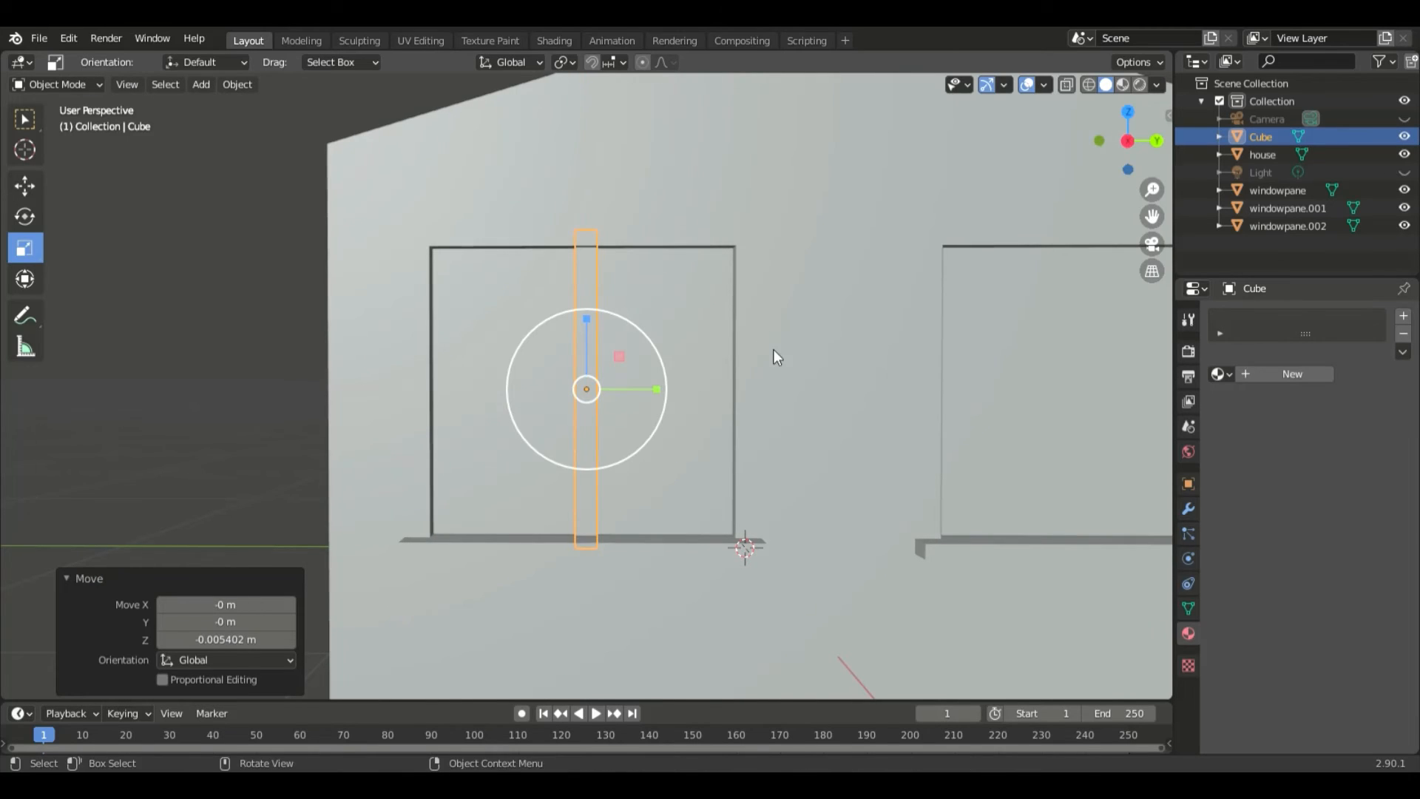
pyautogui.moveTo(774, 349); pyautogui.dragTo(781, 357, button='middle')
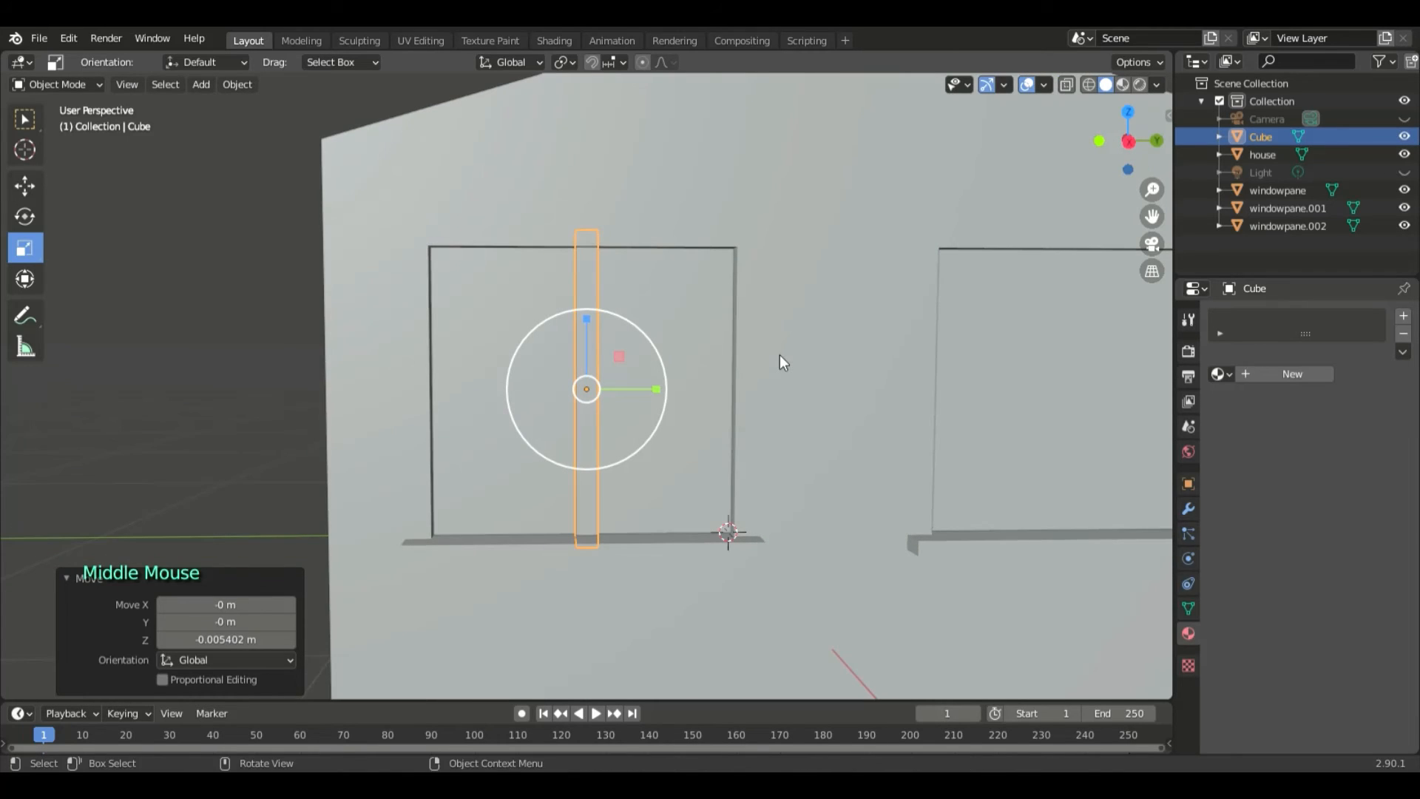
# - Copy and paste the vertical window bar in place, and rotate the copy 90° about the global X axis
pyautogui.rightClick(584, 283)
pyautogui.click(579, 280)
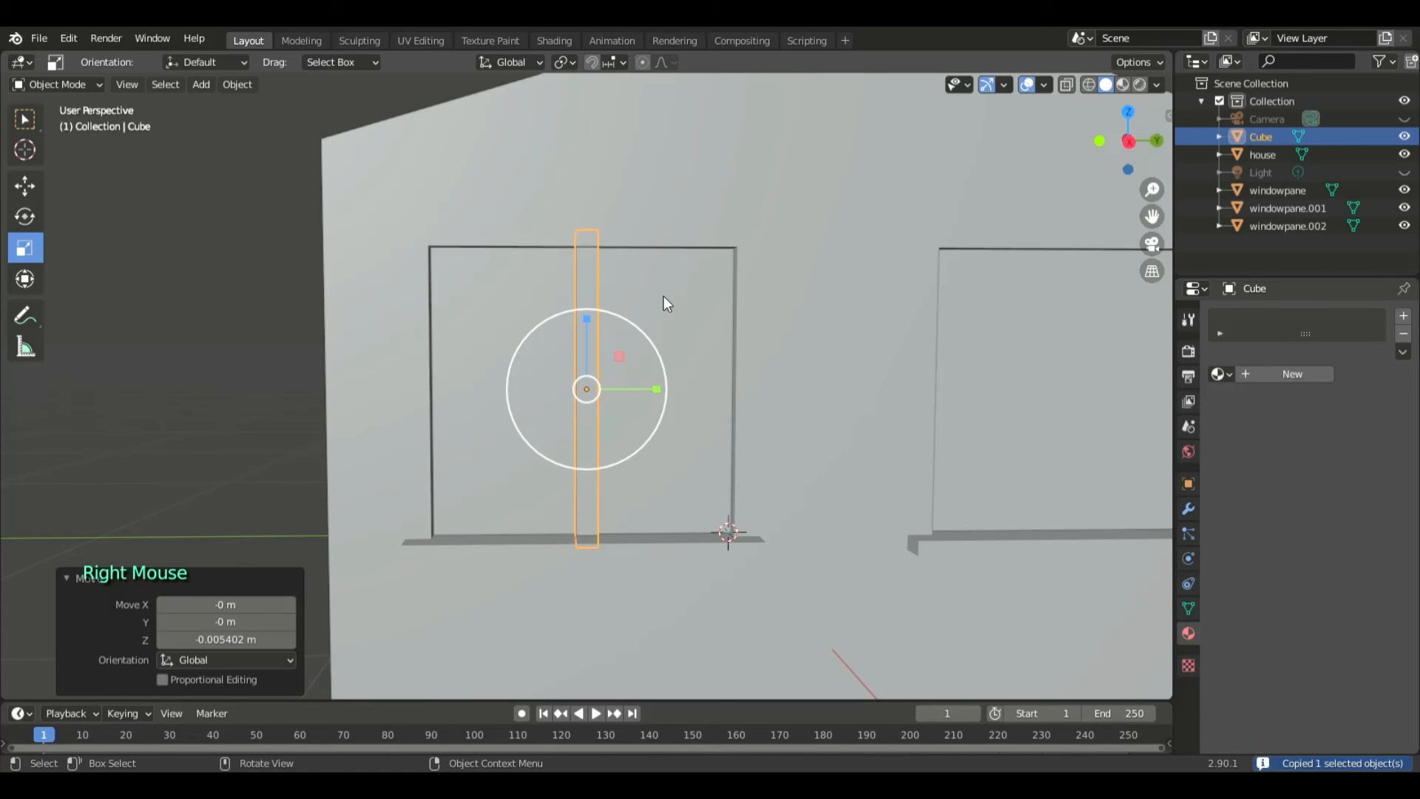
pyautogui.rightClick(606, 295)
pyautogui.click(580, 309)
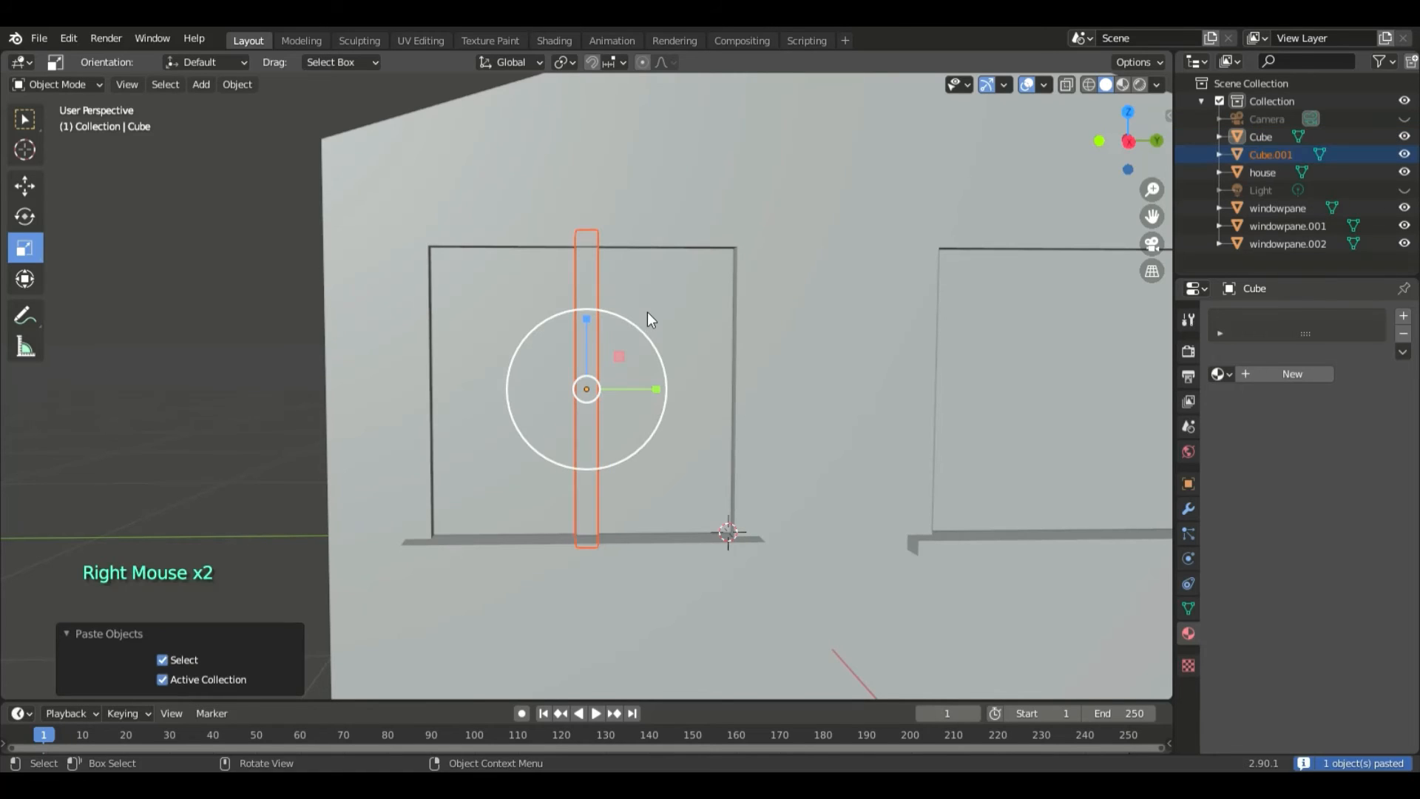
pyautogui.press('r')
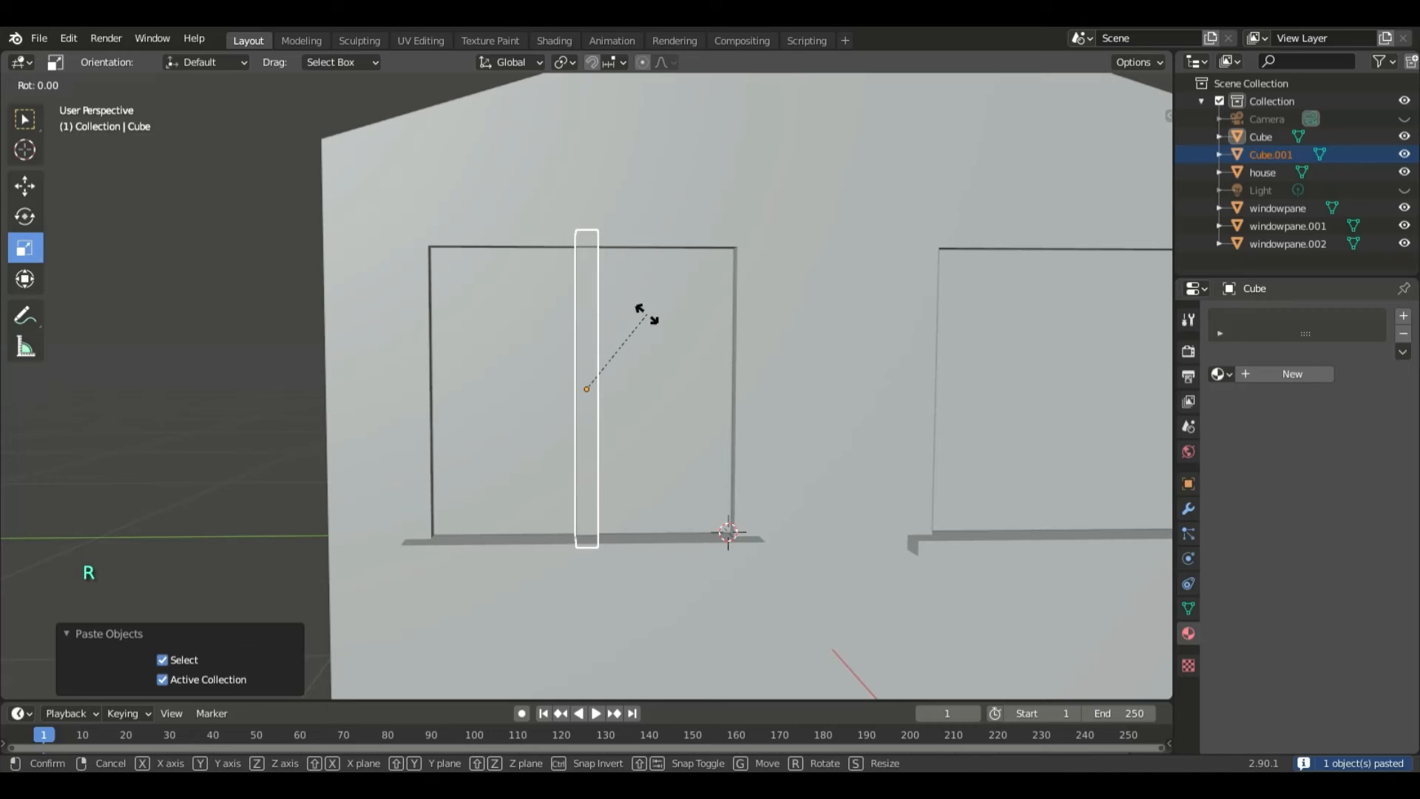
pyautogui.press('z')
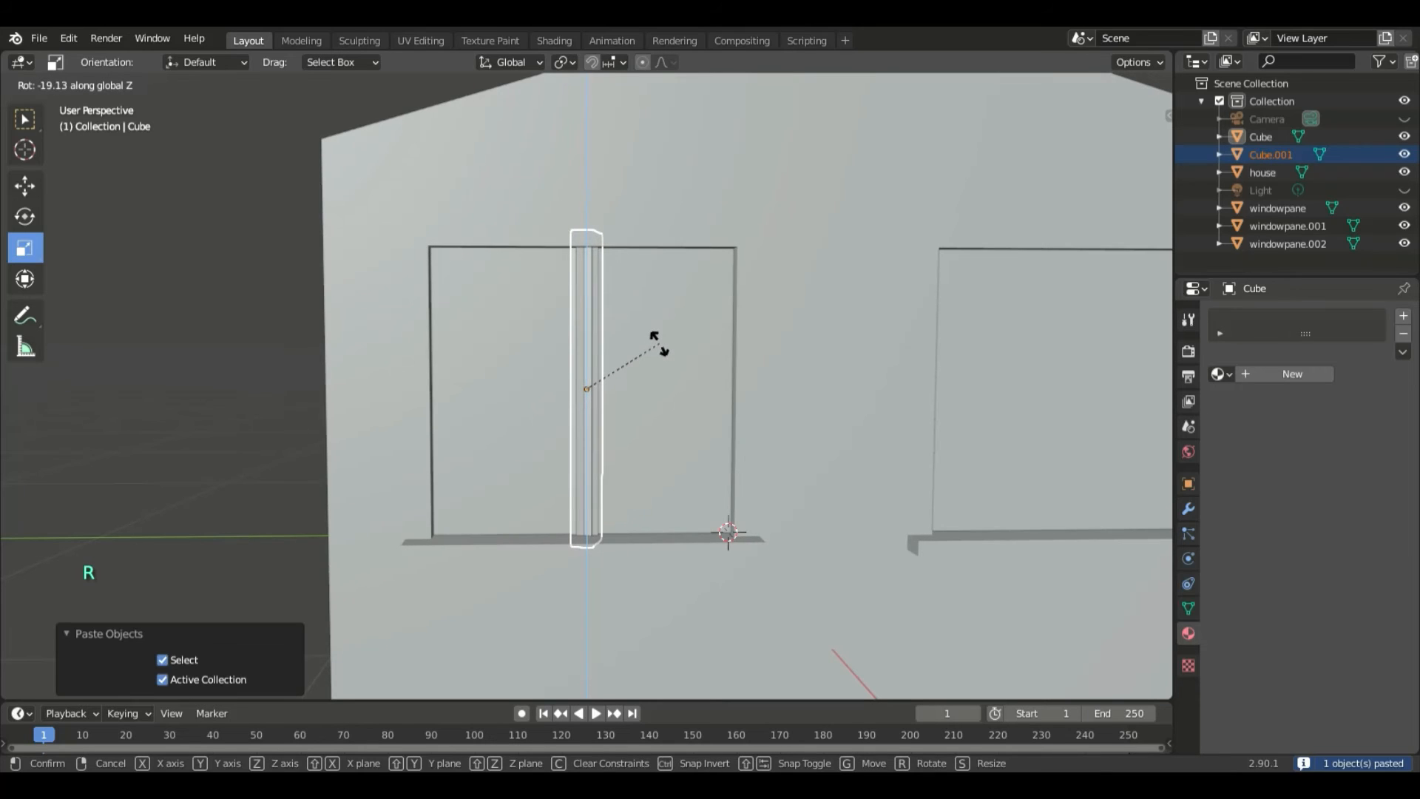
pyautogui.press('x')
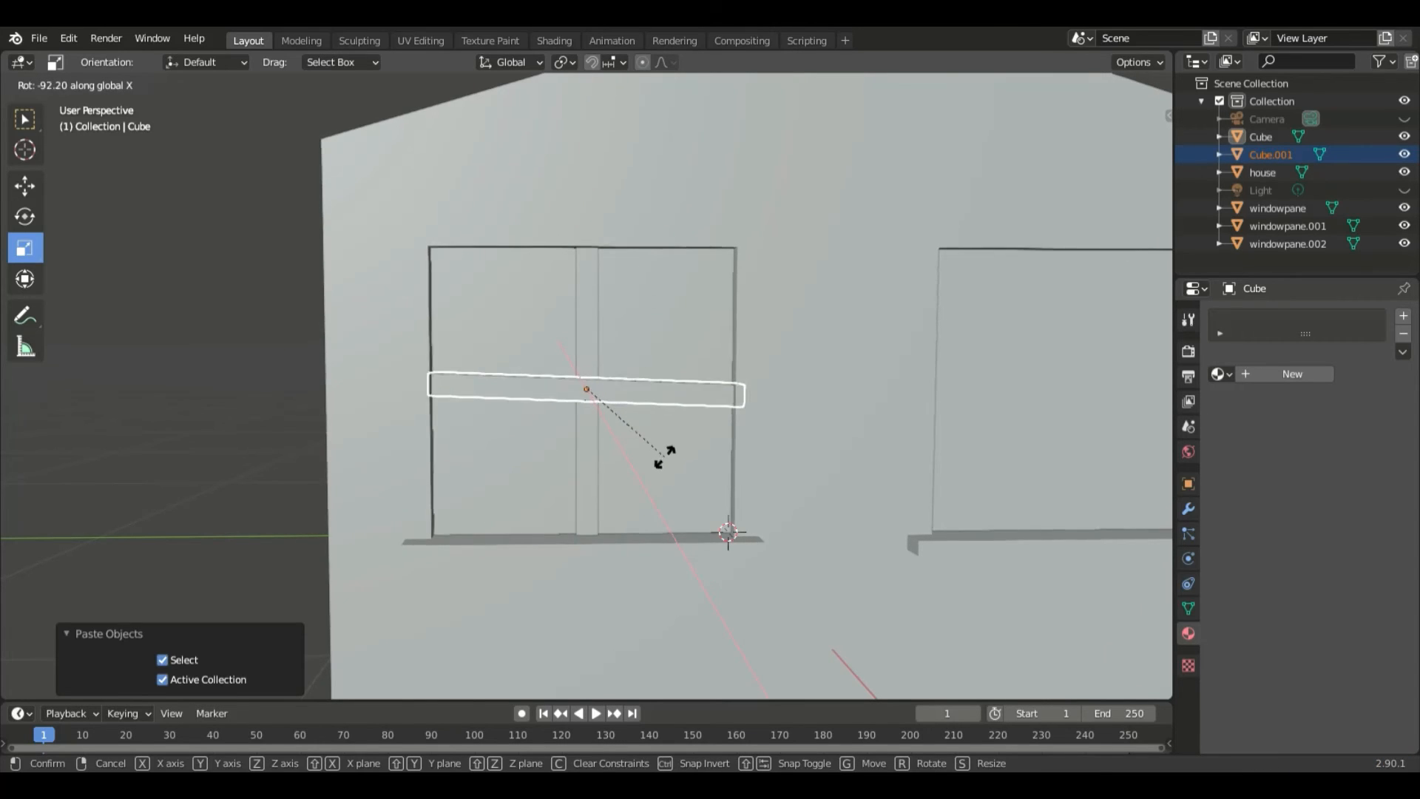
pyautogui.click(669, 453)
pyautogui.click(222, 620)
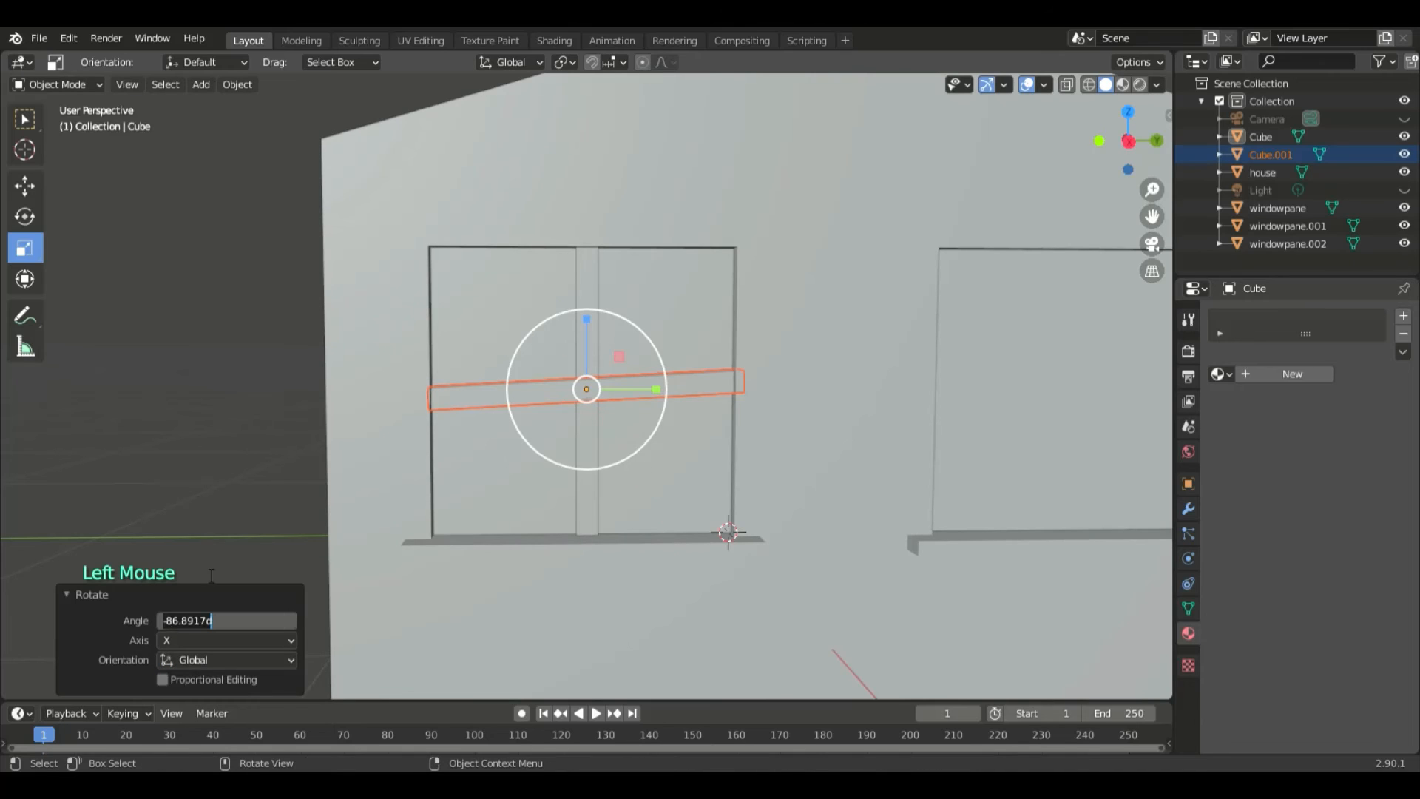
pyautogui.write('90')
pyautogui.press('Return')
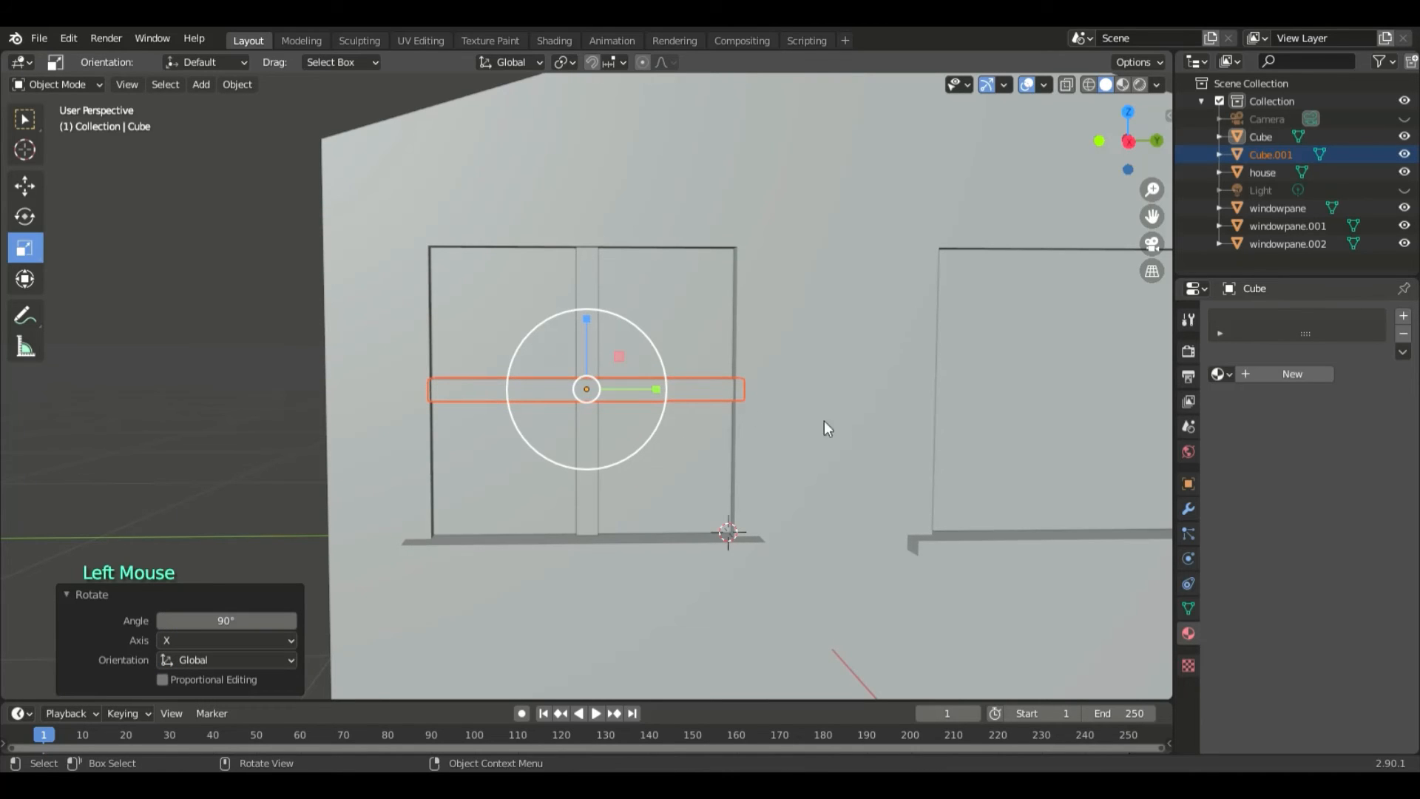
# - Join the vertical and horizontal window bars into a single object
pyautogui.moveTo(824, 422); pyautogui.dragTo(806, 479, button='middle')
pyautogui.click(796, 471)
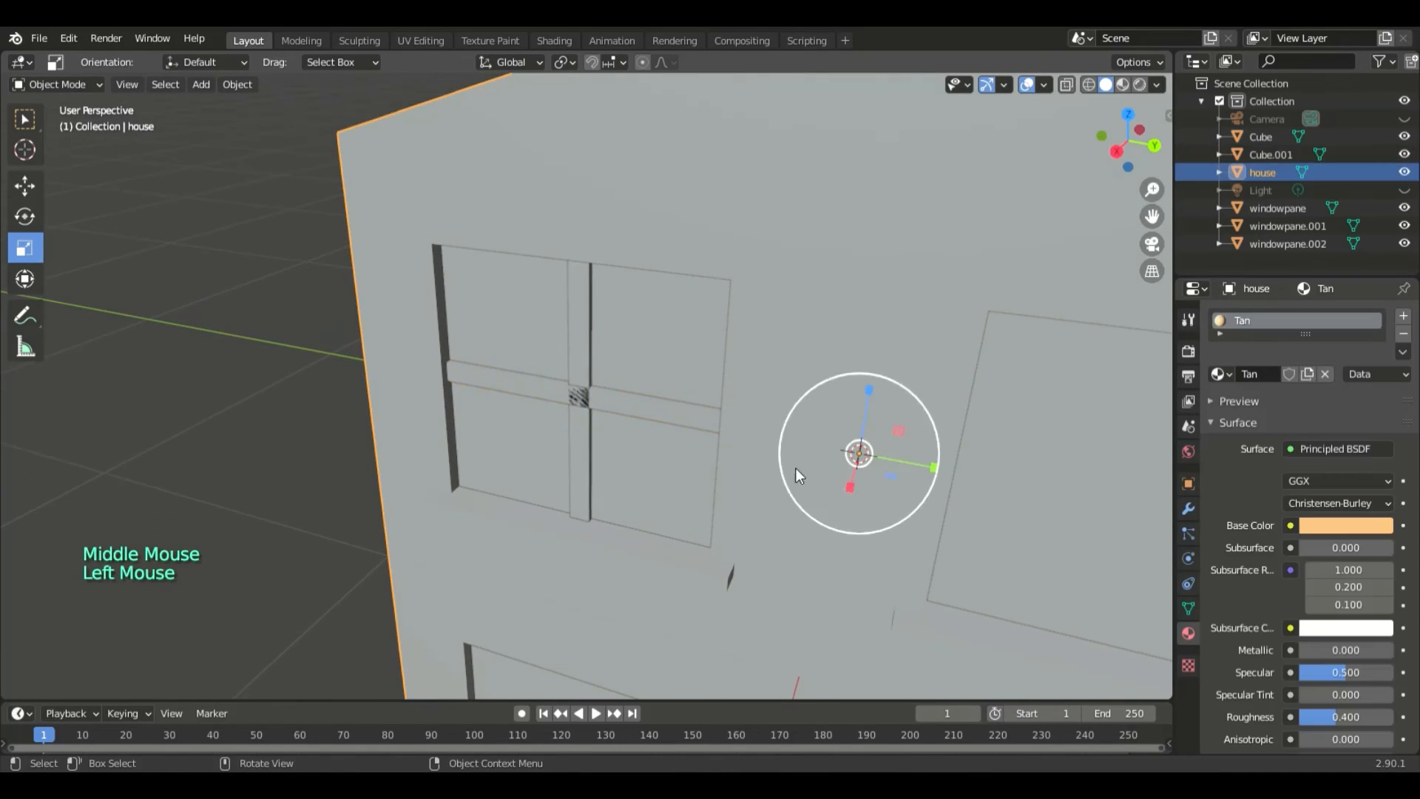
pyautogui.doubleClick(575, 336)
pyautogui.keyDown('shift'); pyautogui.click(546, 392); pyautogui.keyUp('shift')
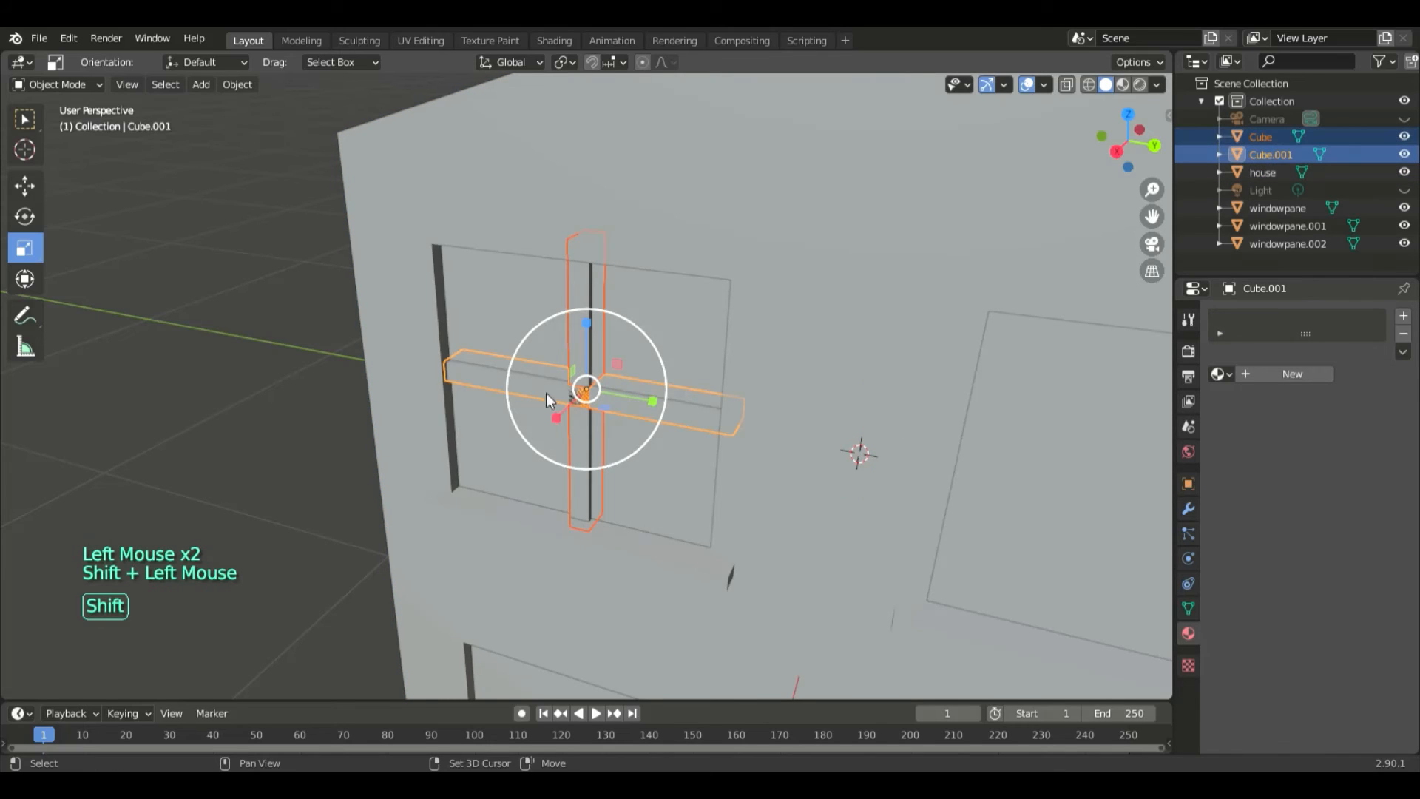
pyautogui.rightClick(585, 290)
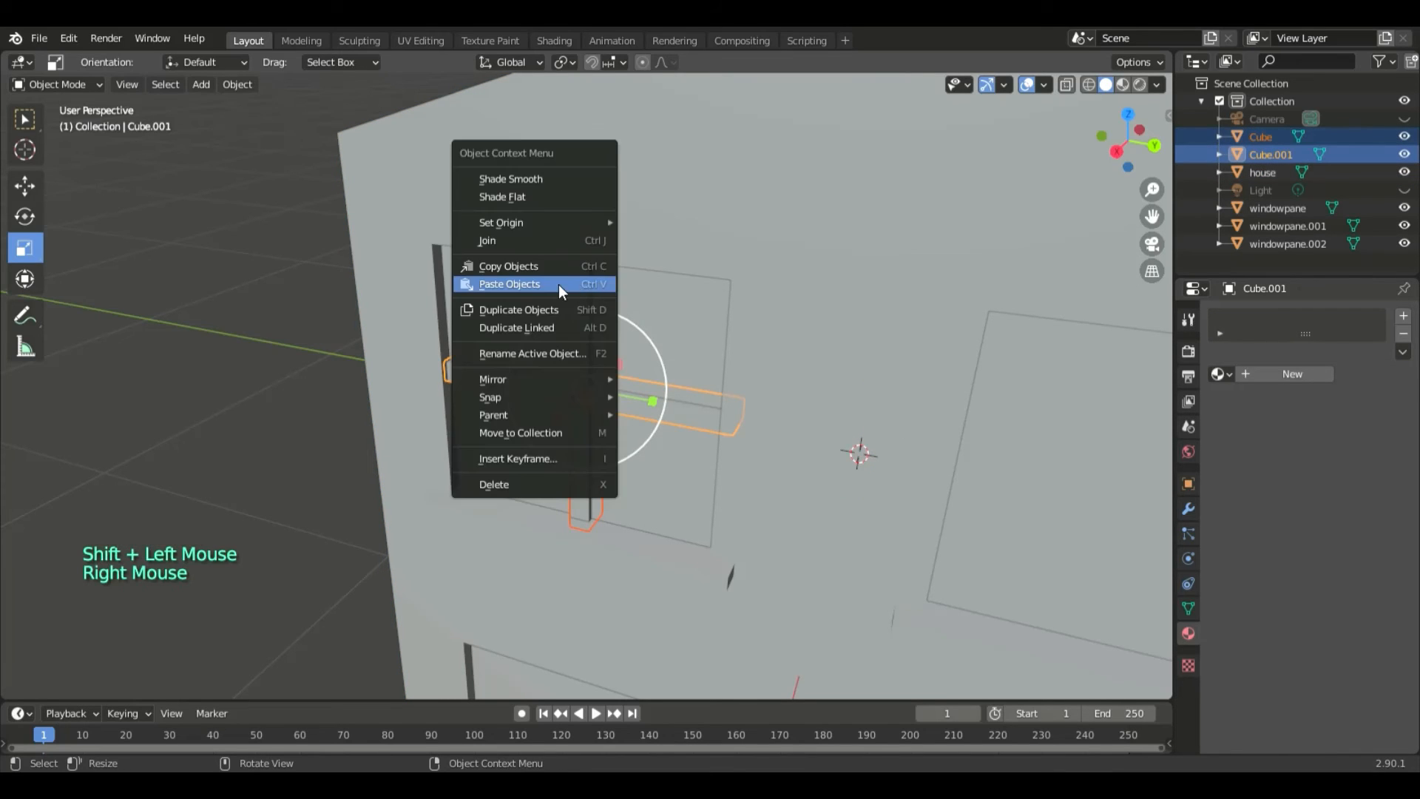
pyautogui.click(543, 236)
# - Rename the joined cross of bars as windowframe
pyautogui.tripleClick(1257, 136)
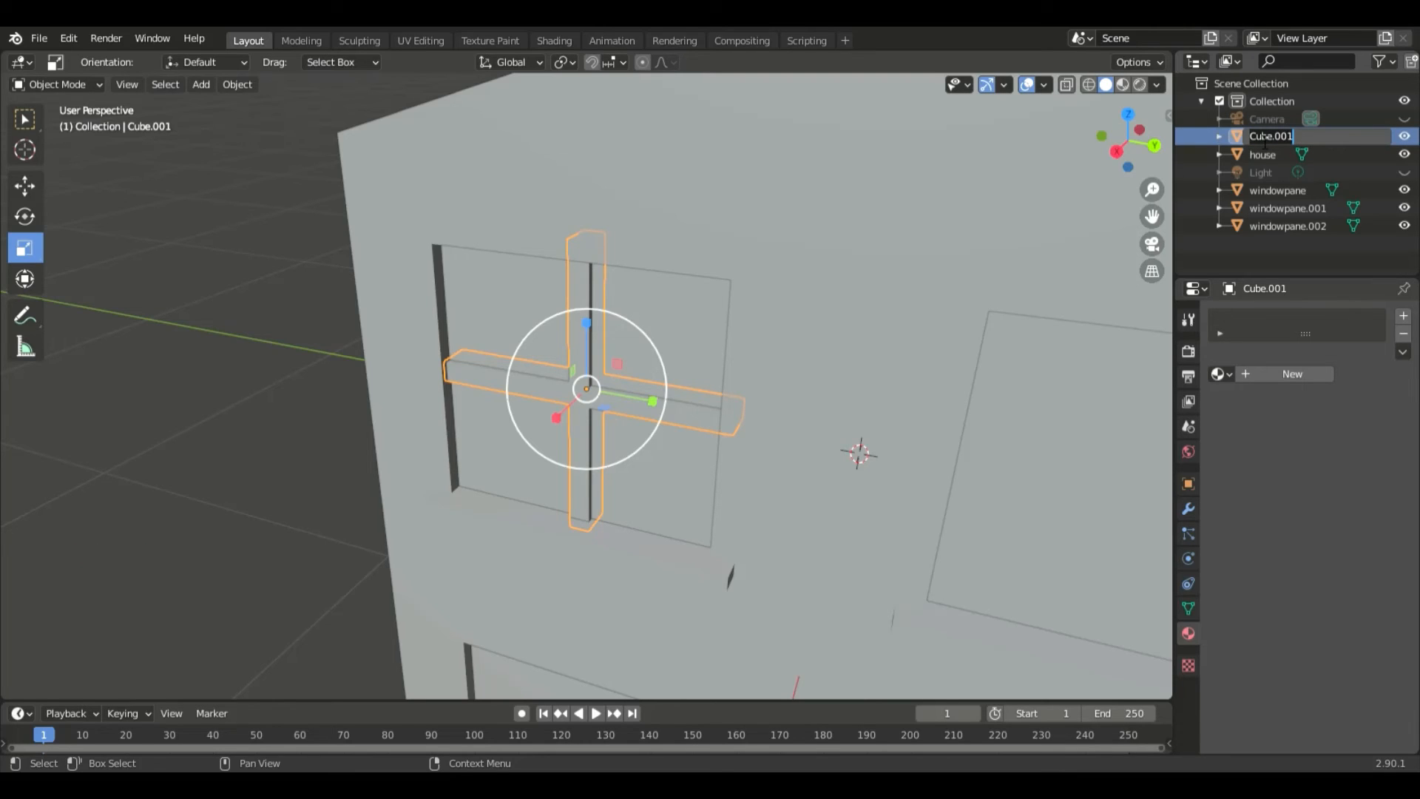
pyautogui.write('win')
pyautogui.press('BackSpace')
pyautogui.press('BackSpace')
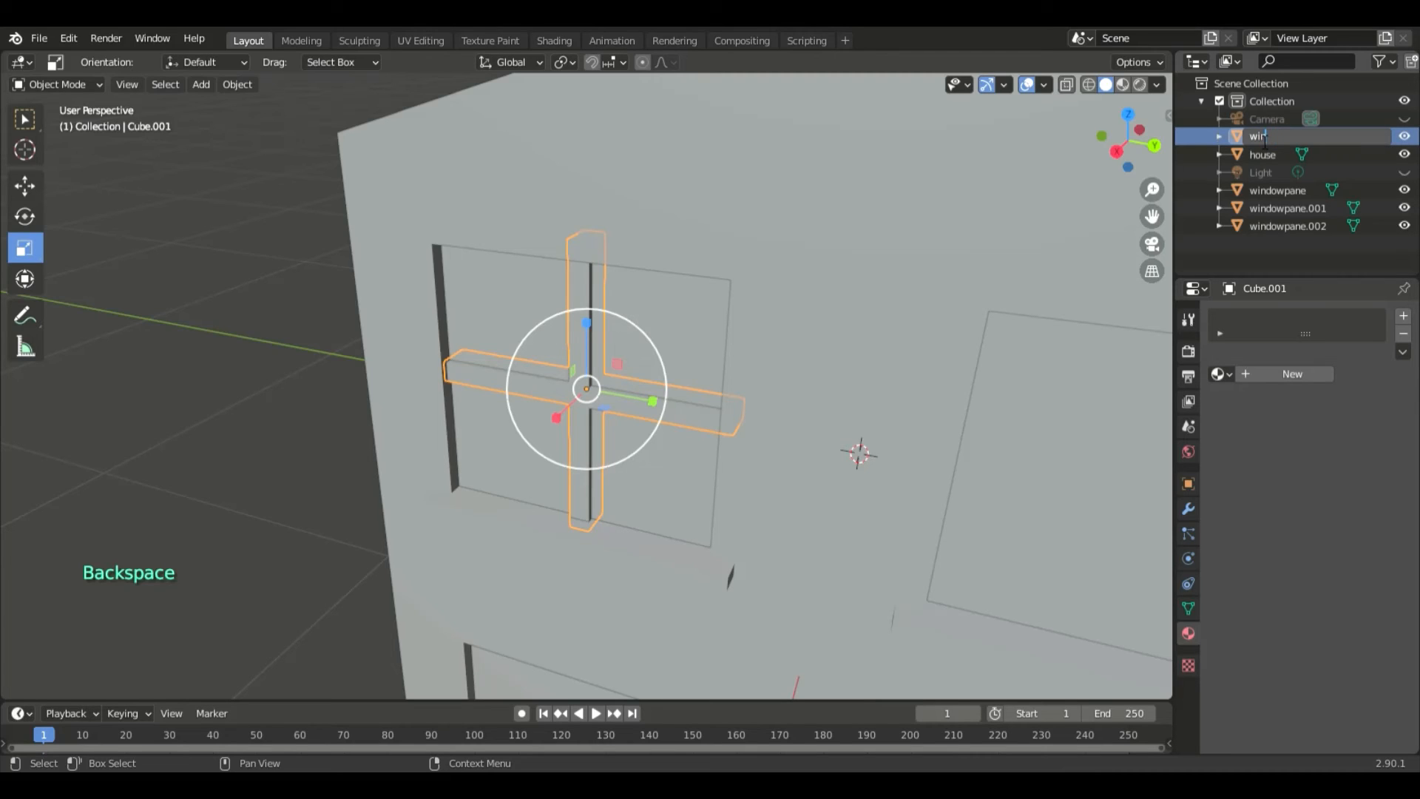
pyautogui.write('dowframe')
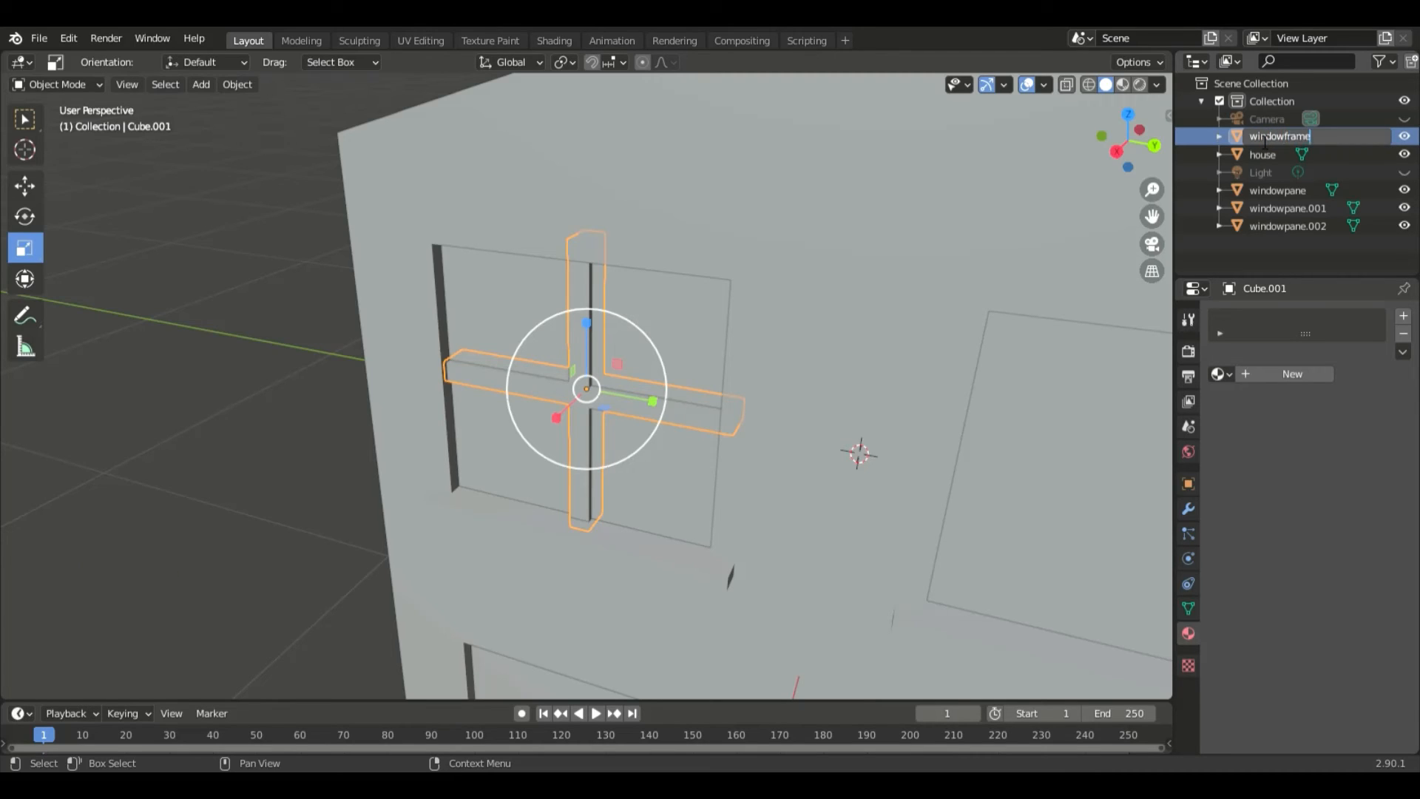
pyautogui.press('Return')
# - Copy and paste the windowframe and move the copy about 0.98 m along Y onto the upper-right window
pyautogui.moveTo(910, 364); pyautogui.dragTo(882, 404, button='middle')
pyautogui.scroll(-3, 918, 370)
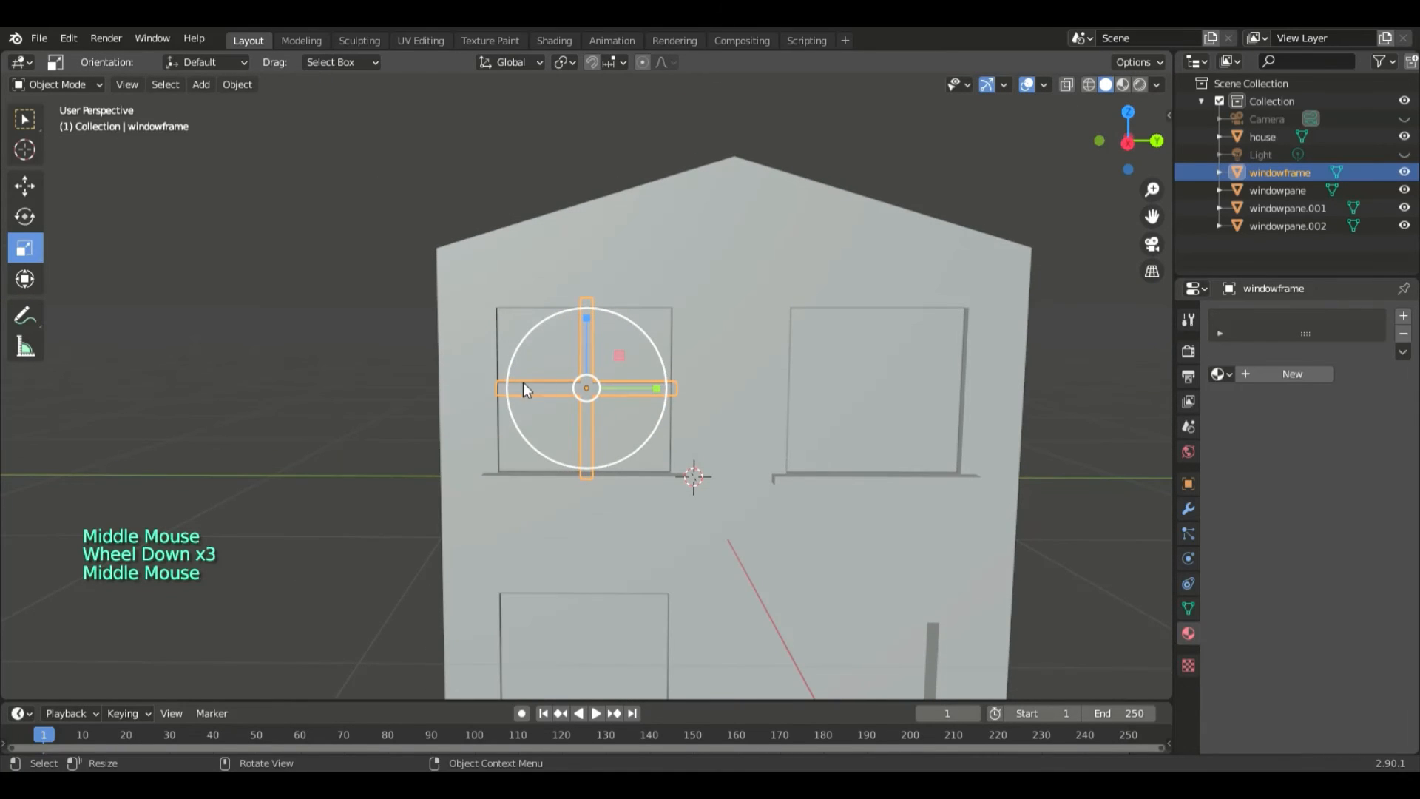
pyautogui.rightClick(603, 384)
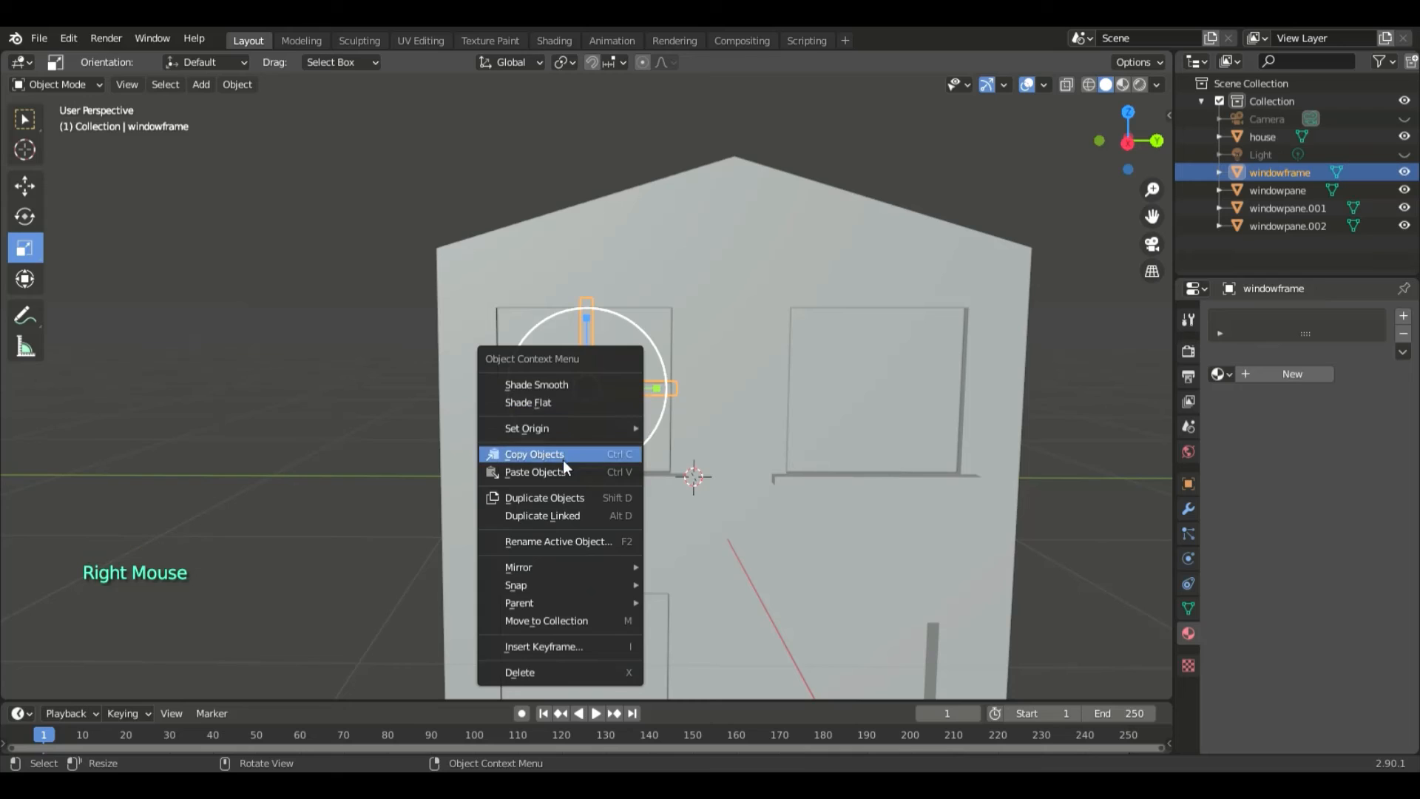
pyautogui.click(562, 460)
pyautogui.rightClick(621, 390)
pyautogui.click(608, 407)
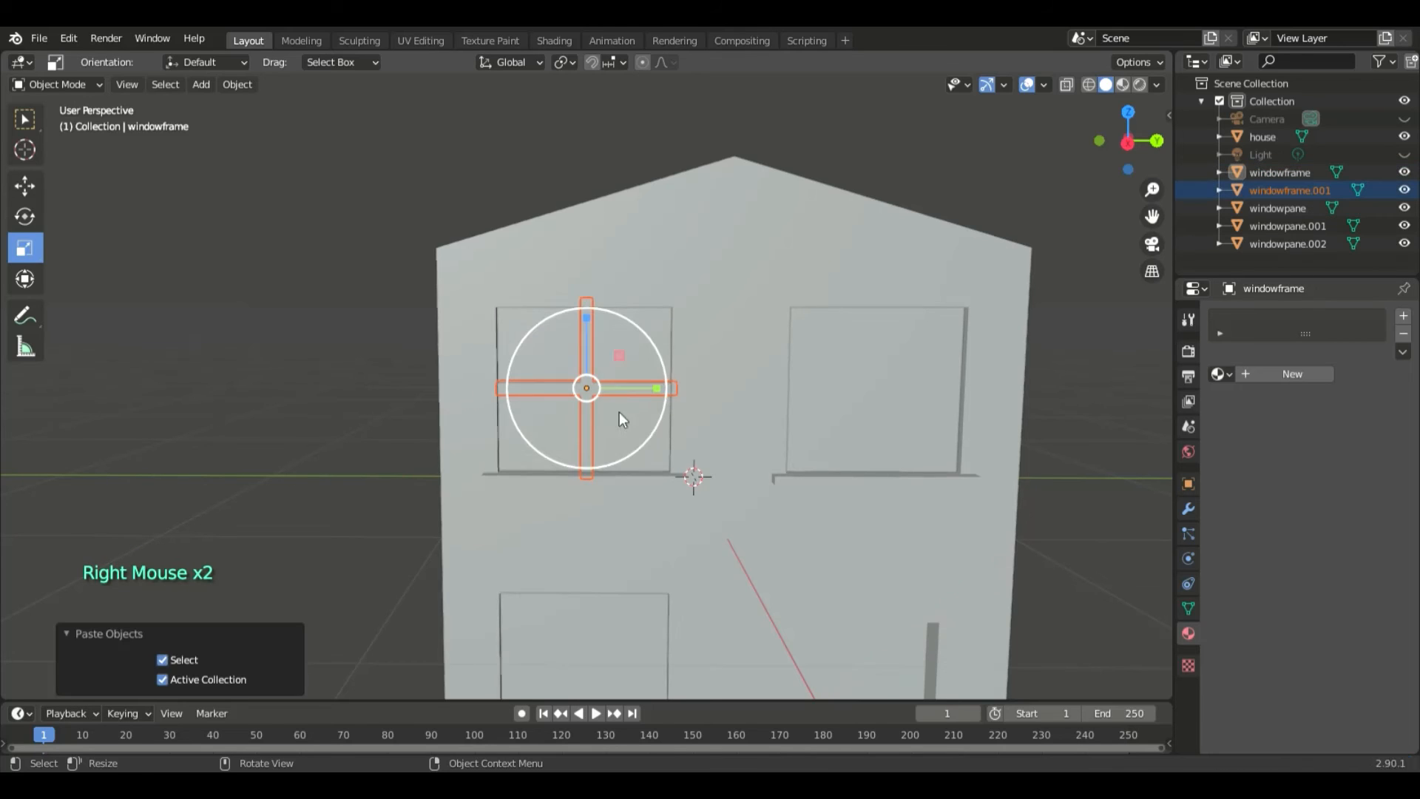
pyautogui.press('g')
pyautogui.press('x')
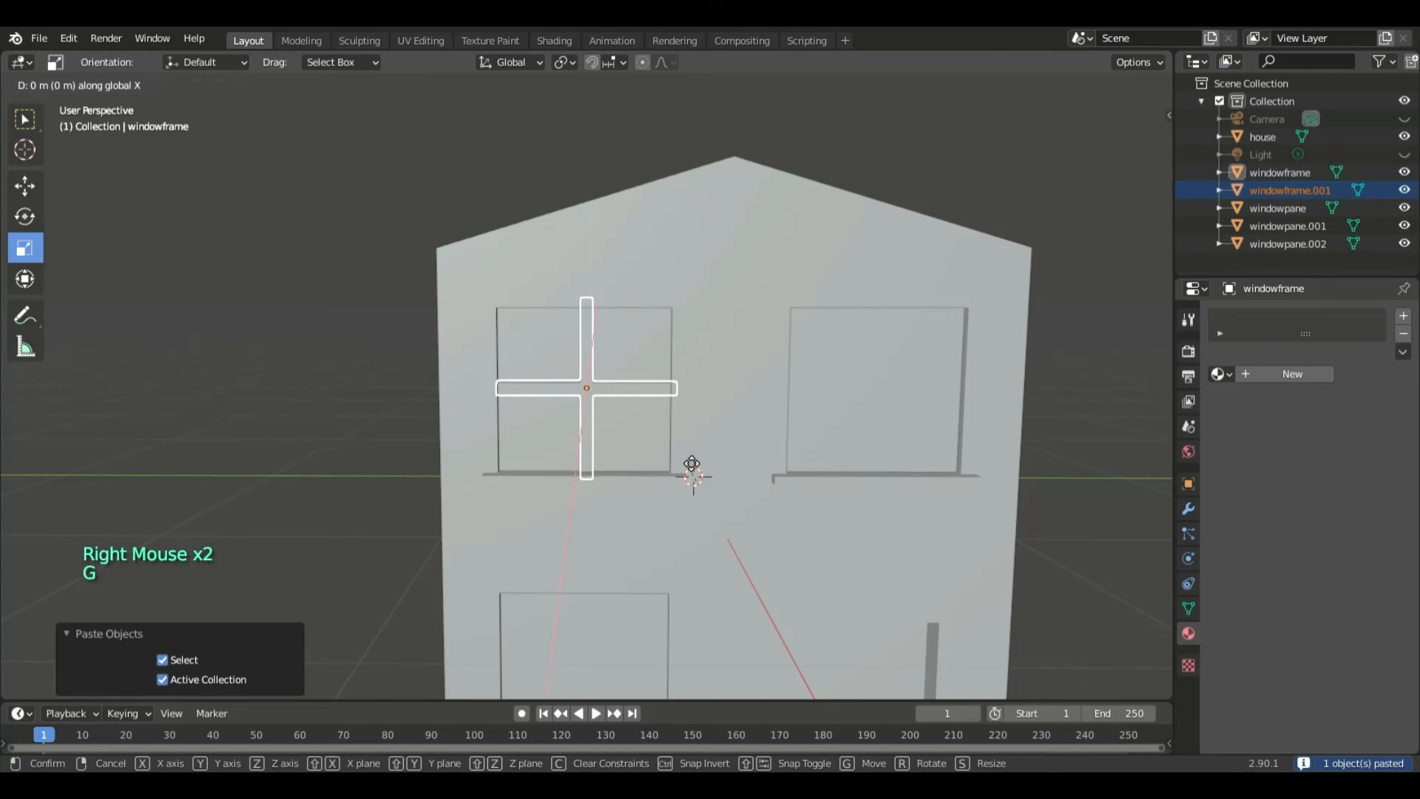
pyautogui.press('z')
pyautogui.press('y')
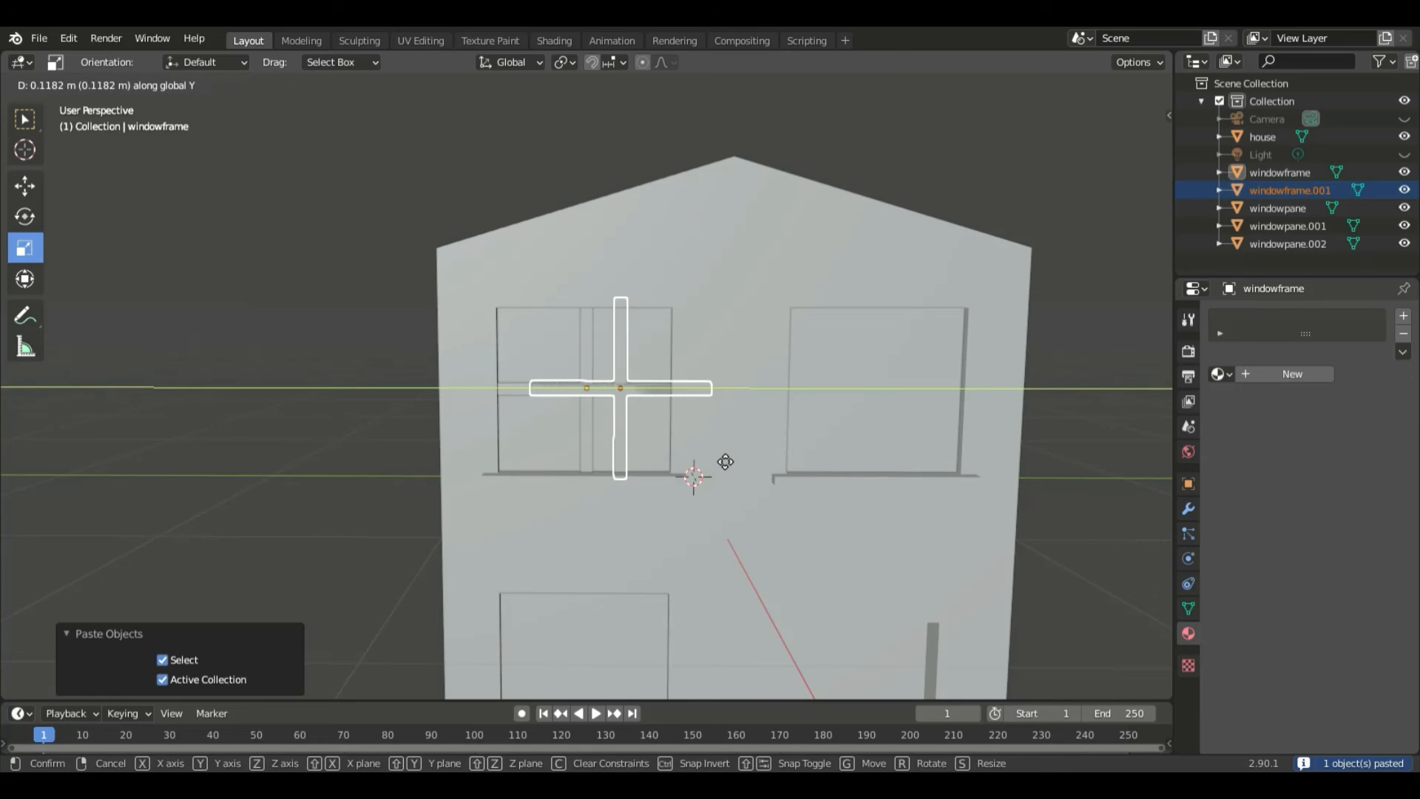
pyautogui.click(993, 447)
# - Nudge the upper-right window frame about 0.005 m along Y to centre it in its opening
pyautogui.press('KP_Decimal')
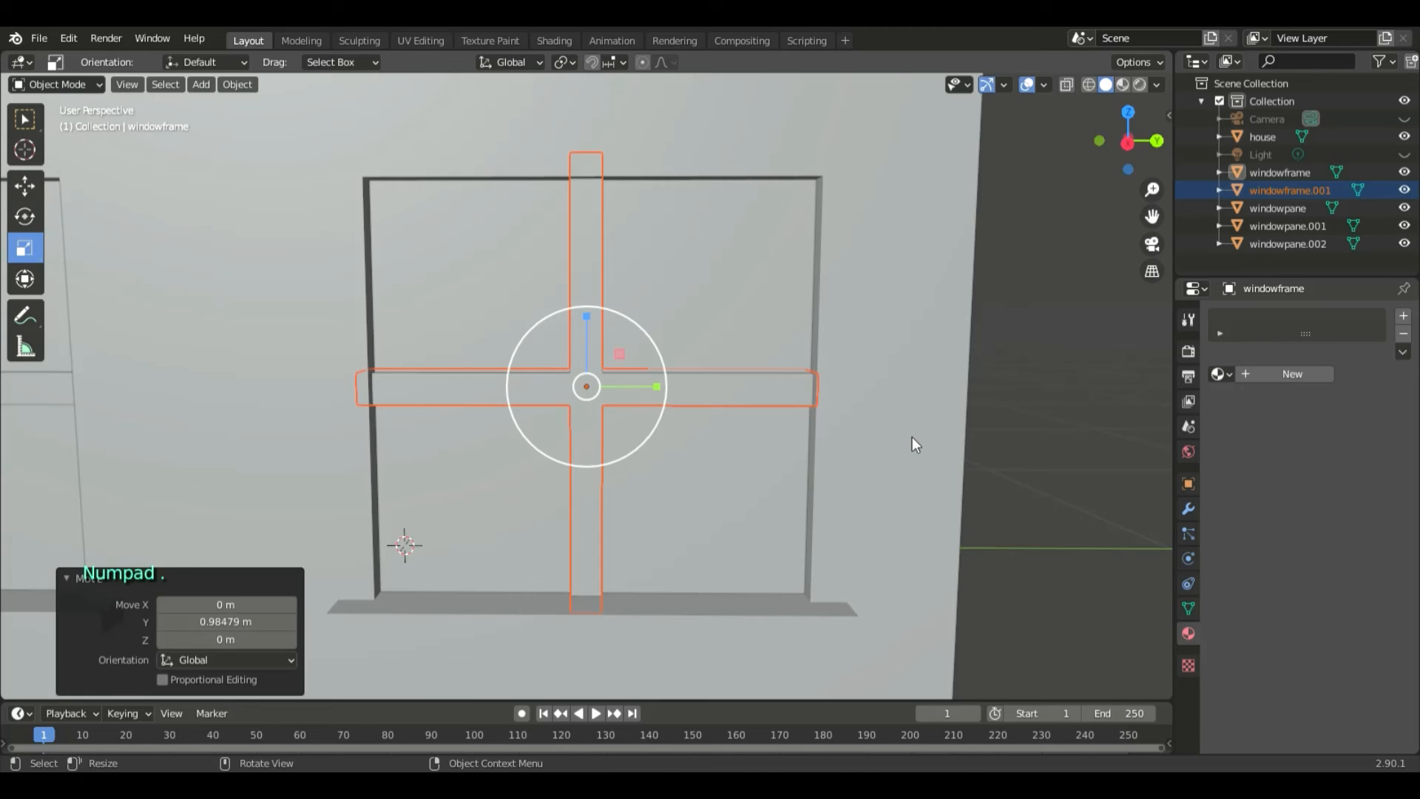
pyautogui.press('g')
pyautogui.press('y')
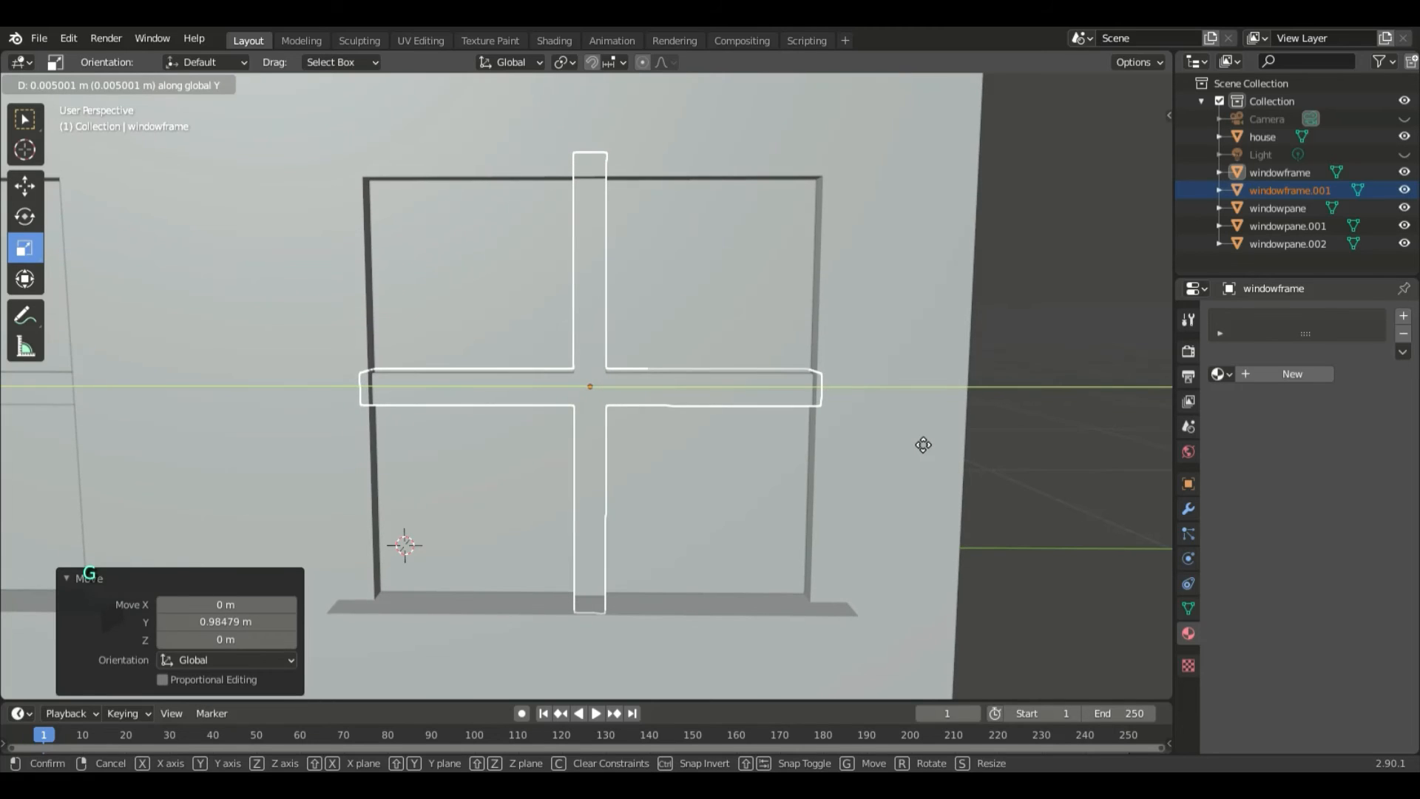
pyautogui.click(923, 444)
# - Paste another copy of the upper-left window frame and move it about 1.04 m down along Z onto the ground-floor window
pyautogui.scroll(-5, 897, 450)
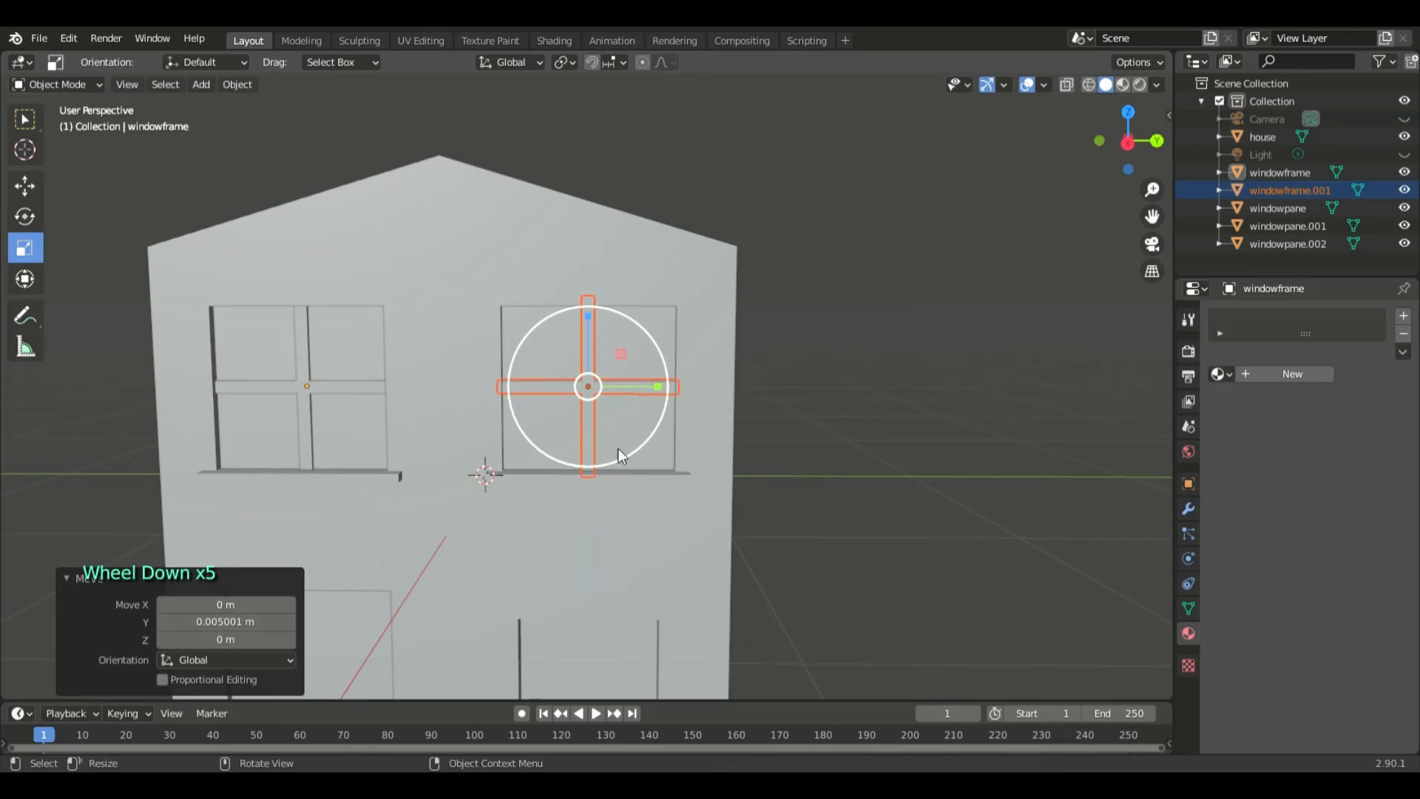
pyautogui.click(322, 388)
pyautogui.rightClick(322, 388)
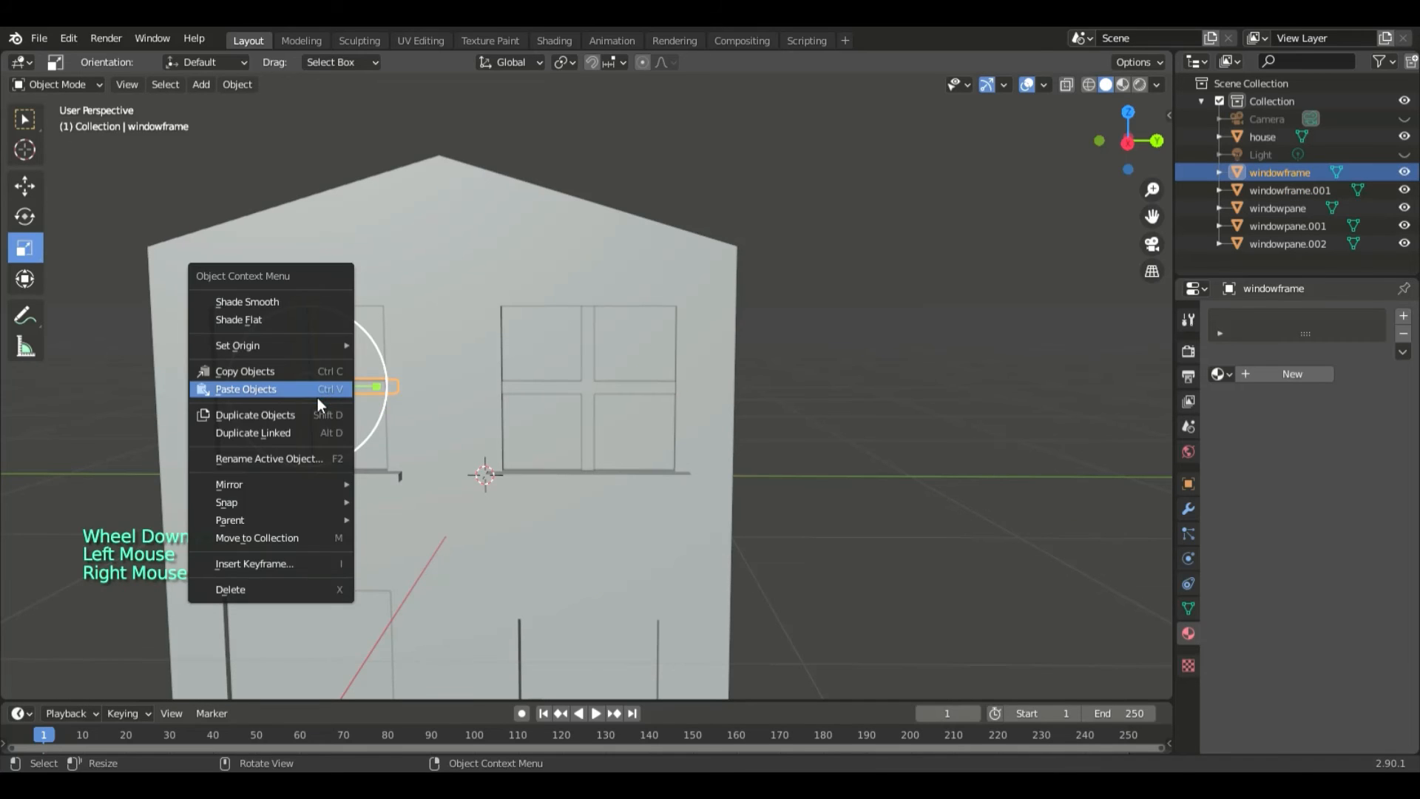
pyautogui.click(317, 396)
pyautogui.press('KP_Decimal')
pyautogui.scroll(-6, 682, 420)
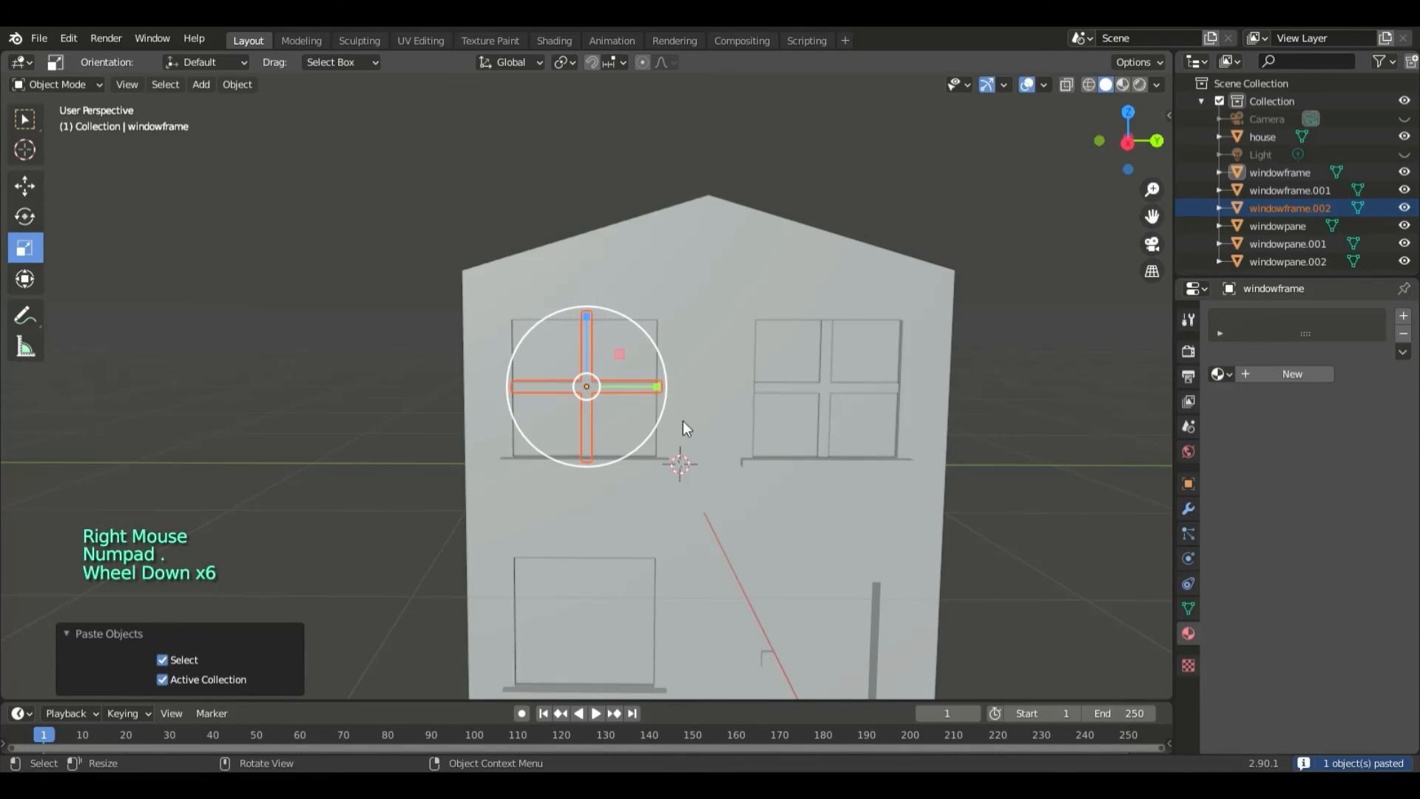
pyautogui.press('g')
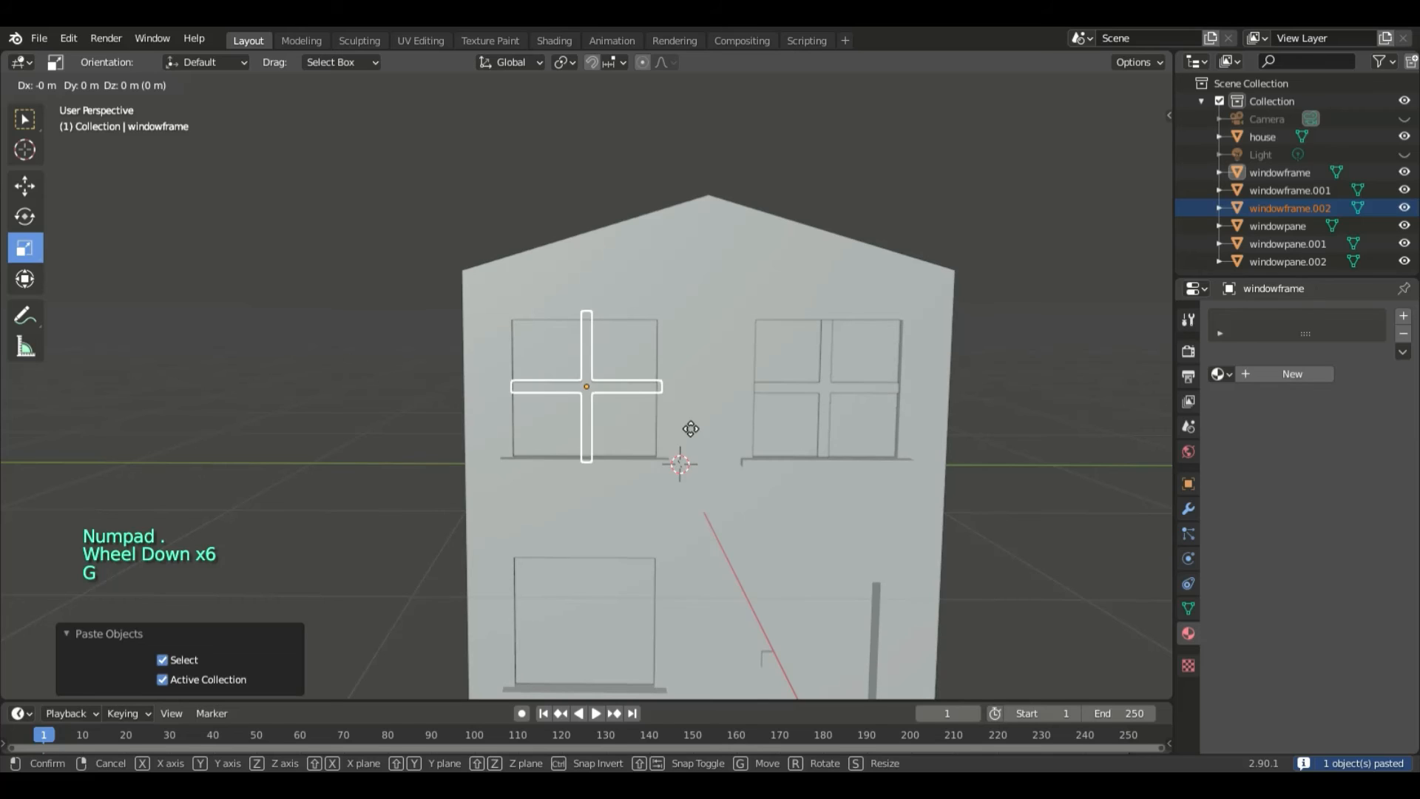
pyautogui.press('z')
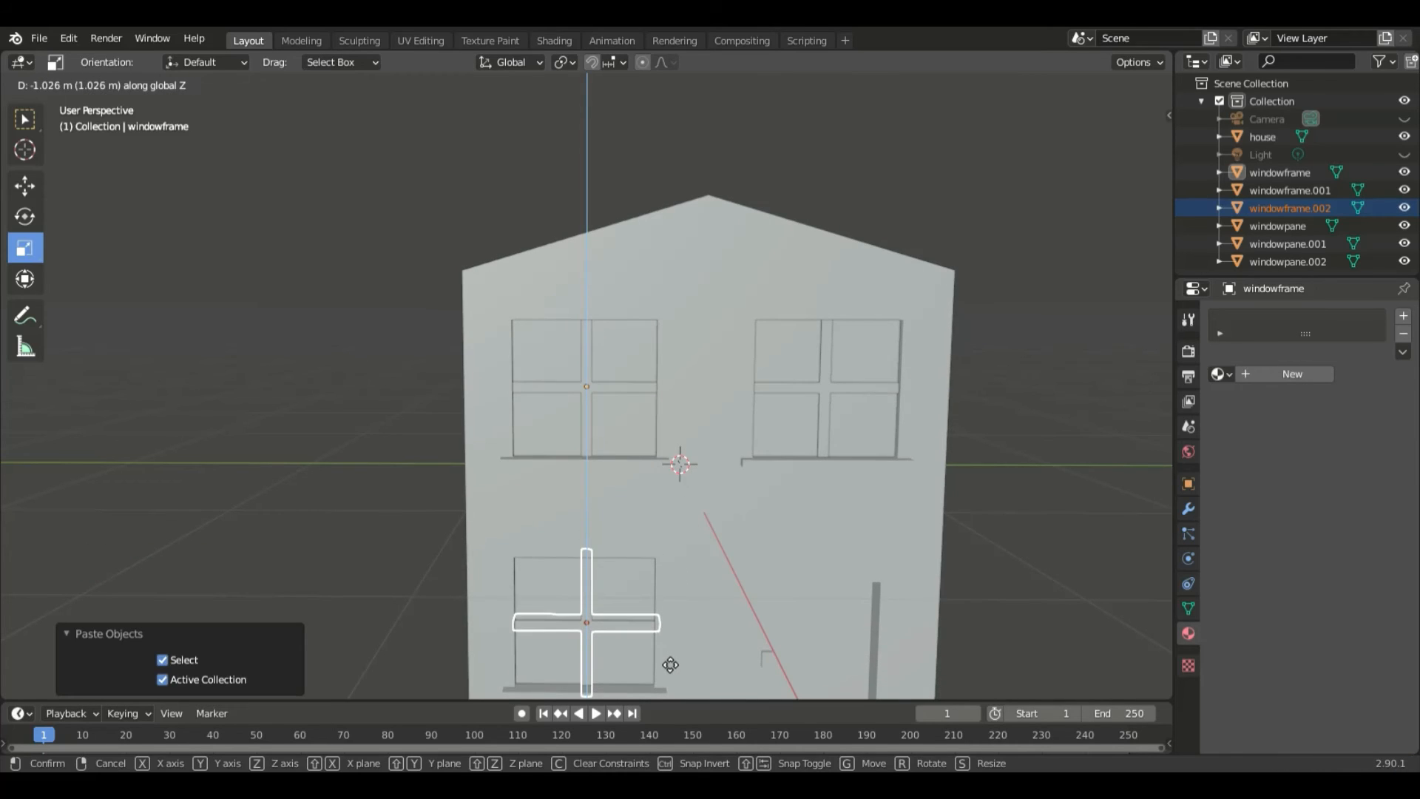
pyautogui.click(663, 660)
# - Raise the ground-floor window frame about 0.023 m along Z to centre it in its opening
pyautogui.press('KP_Decimal')
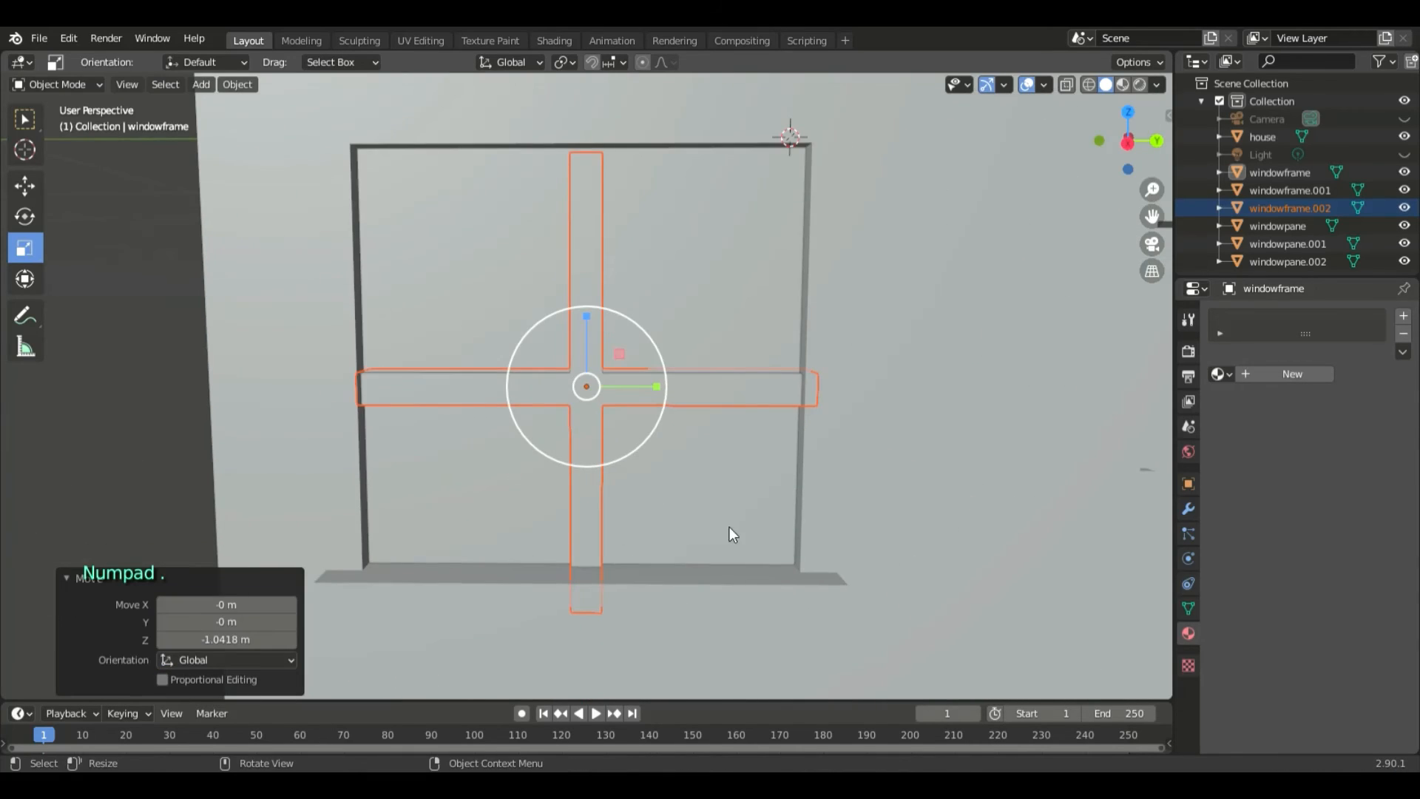
pyautogui.press('g')
pyautogui.press('x')
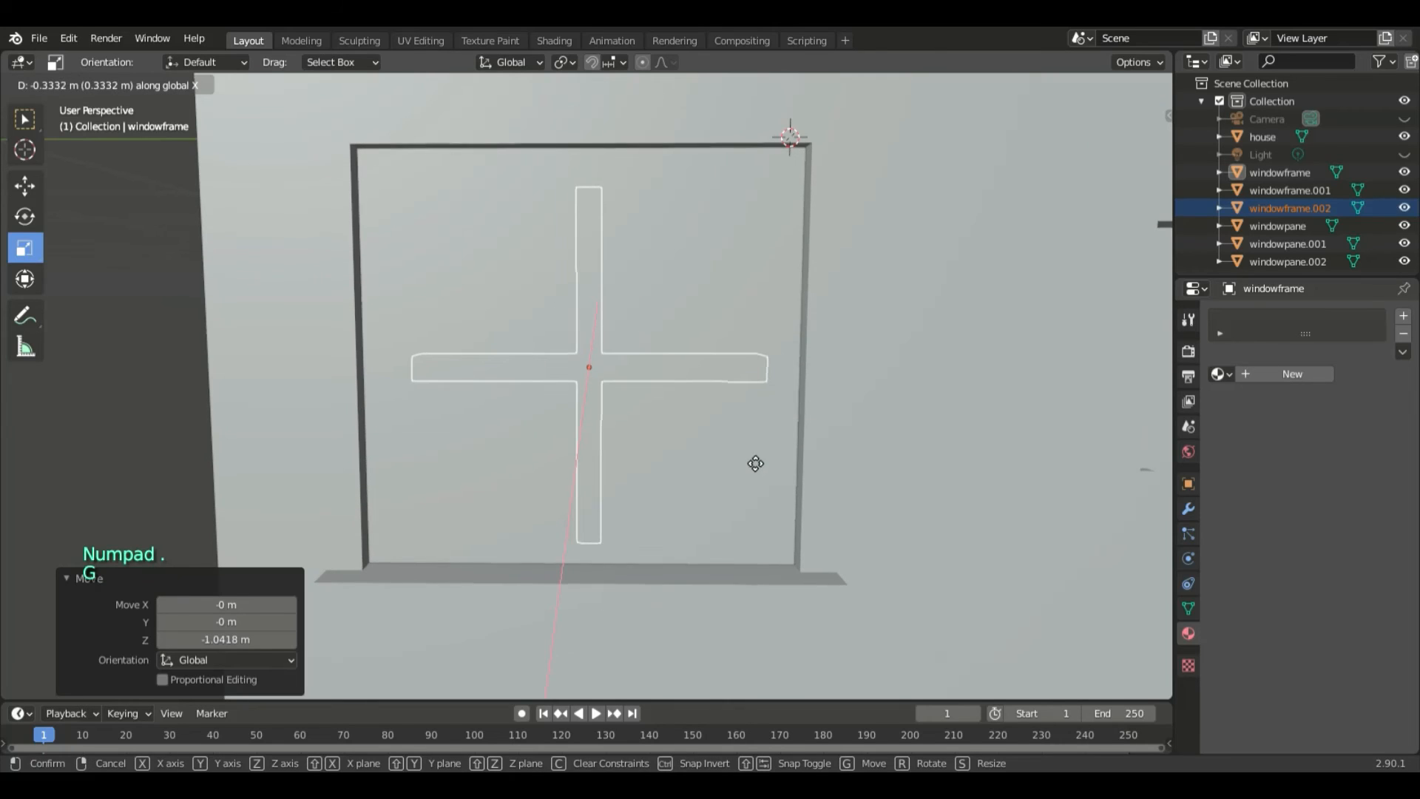
pyautogui.press('z')
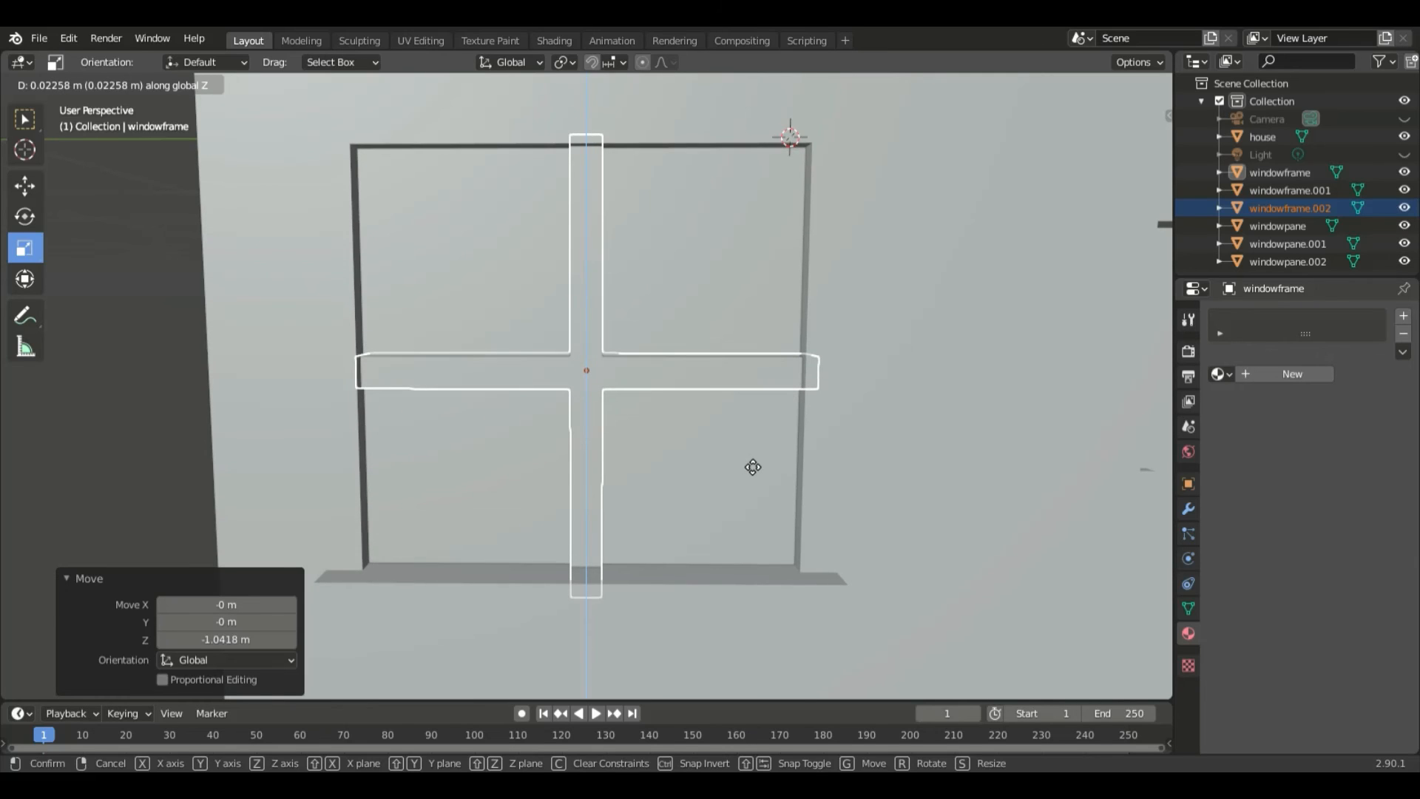
pyautogui.click(752, 468)
# - Examine the three window frames on the house front from a distance, and open the render settings
pyautogui.scroll(-5, 890, 458)
pyautogui.moveTo(890, 458); pyautogui.dragTo(868, 473, button='middle')
pyautogui.scroll(-6, 878, 475)
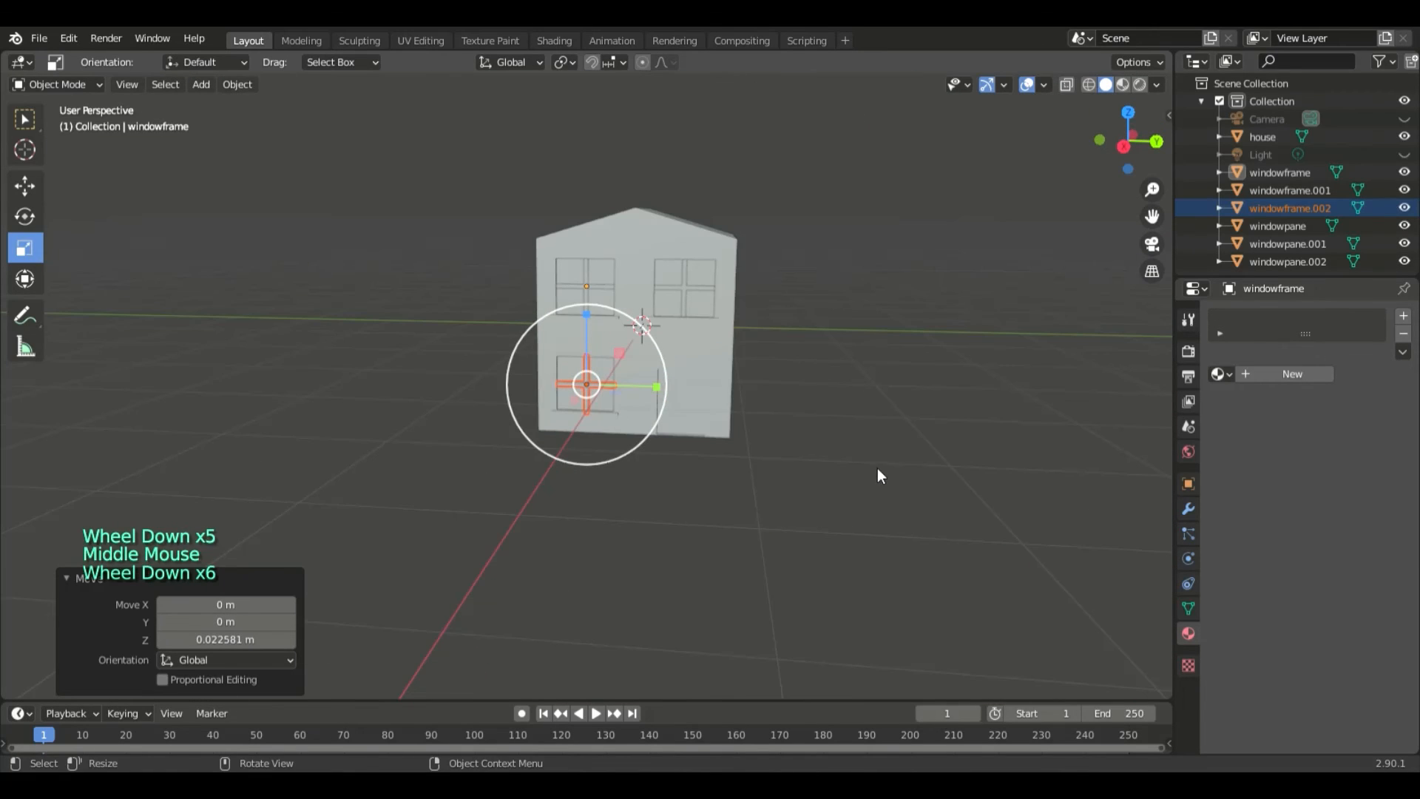
pyautogui.moveTo(913, 418); pyautogui.dragTo(864, 458, button='middle')
pyautogui.scroll(3, 950, 428)
pyautogui.click(953, 428)
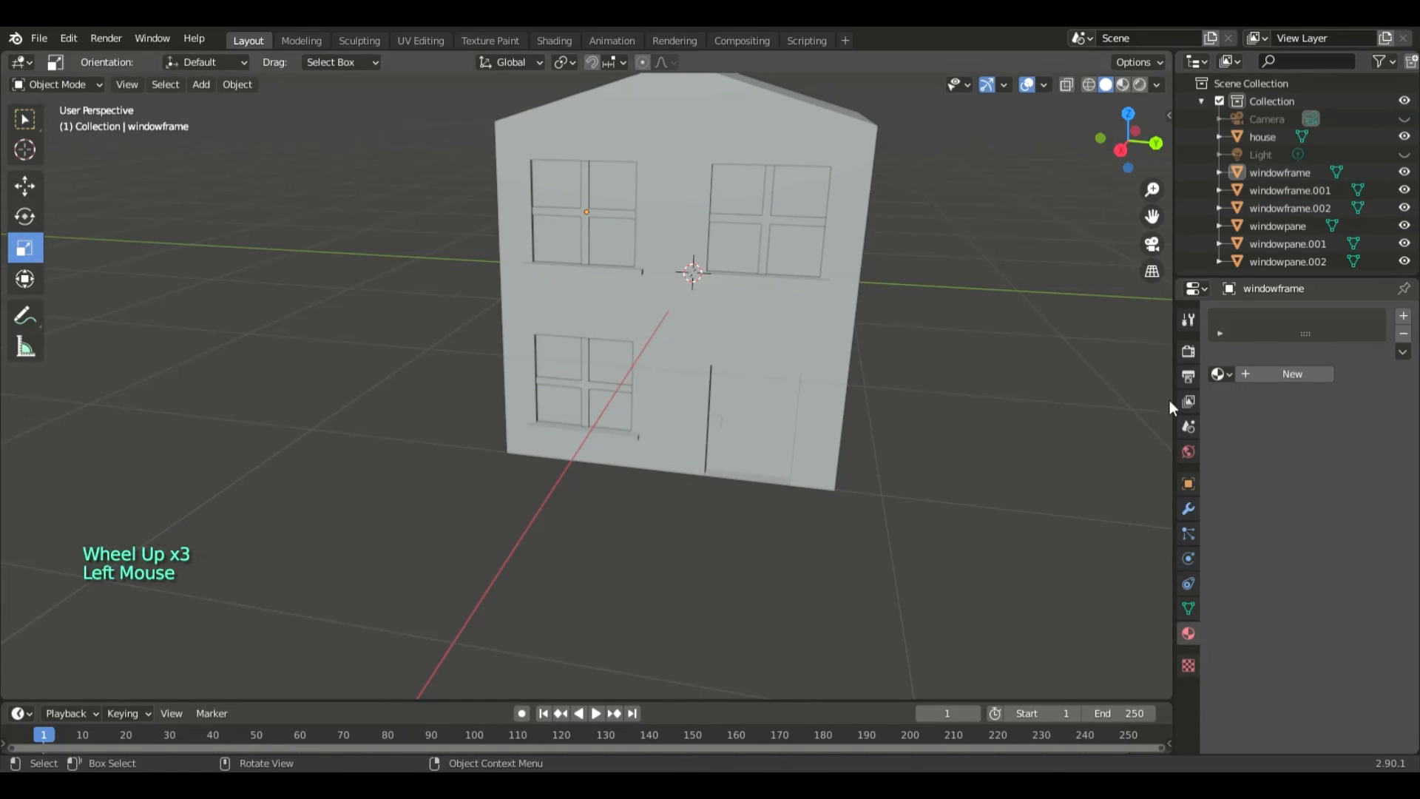
pyautogui.click(1183, 353)
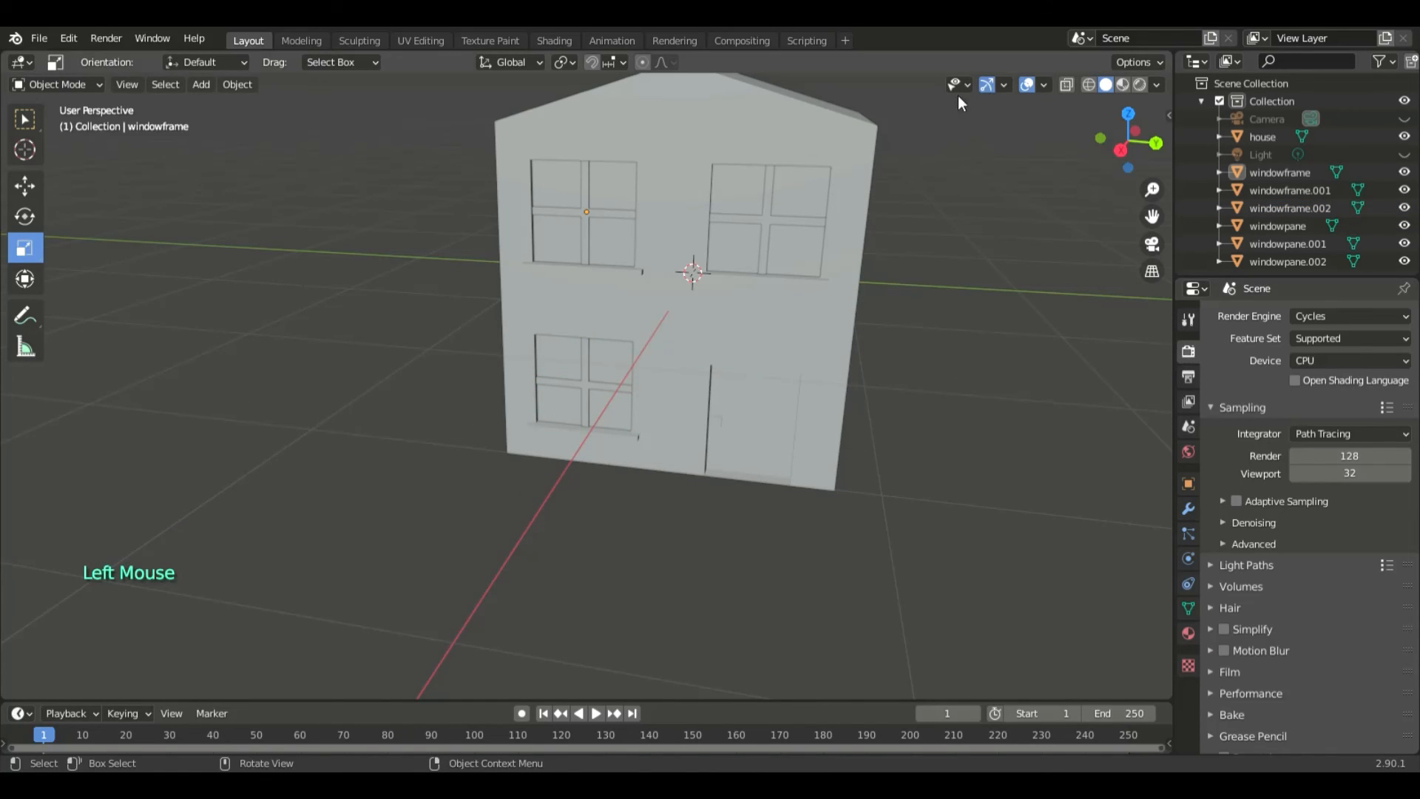
# - Raise the house with all its window frames and panes along Z until its base rests on the ground line
pyautogui.click(771, 99)
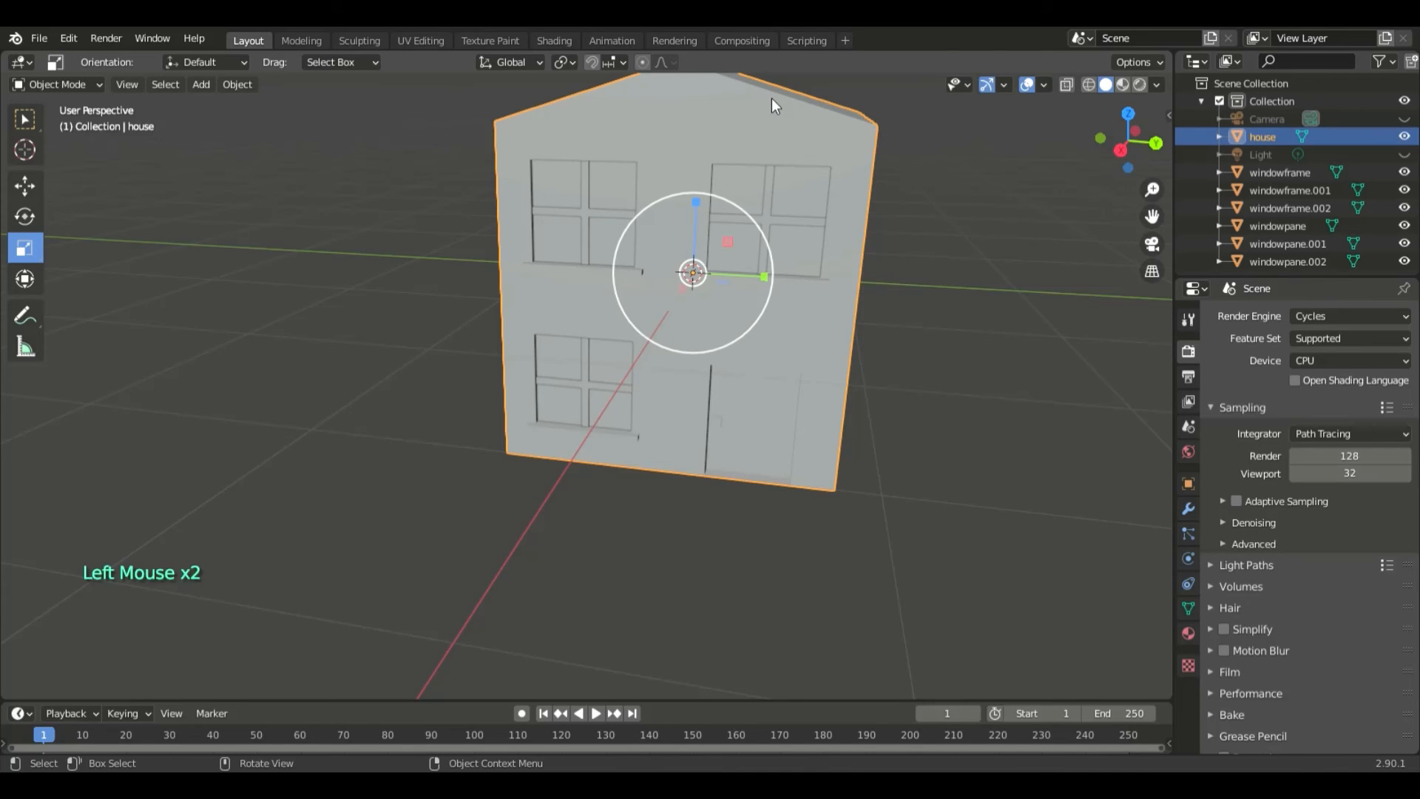
pyautogui.press('KP_Decimal')
pyautogui.moveTo(842, 330); pyautogui.dragTo(879, 309, button='middle')
pyautogui.press('a')
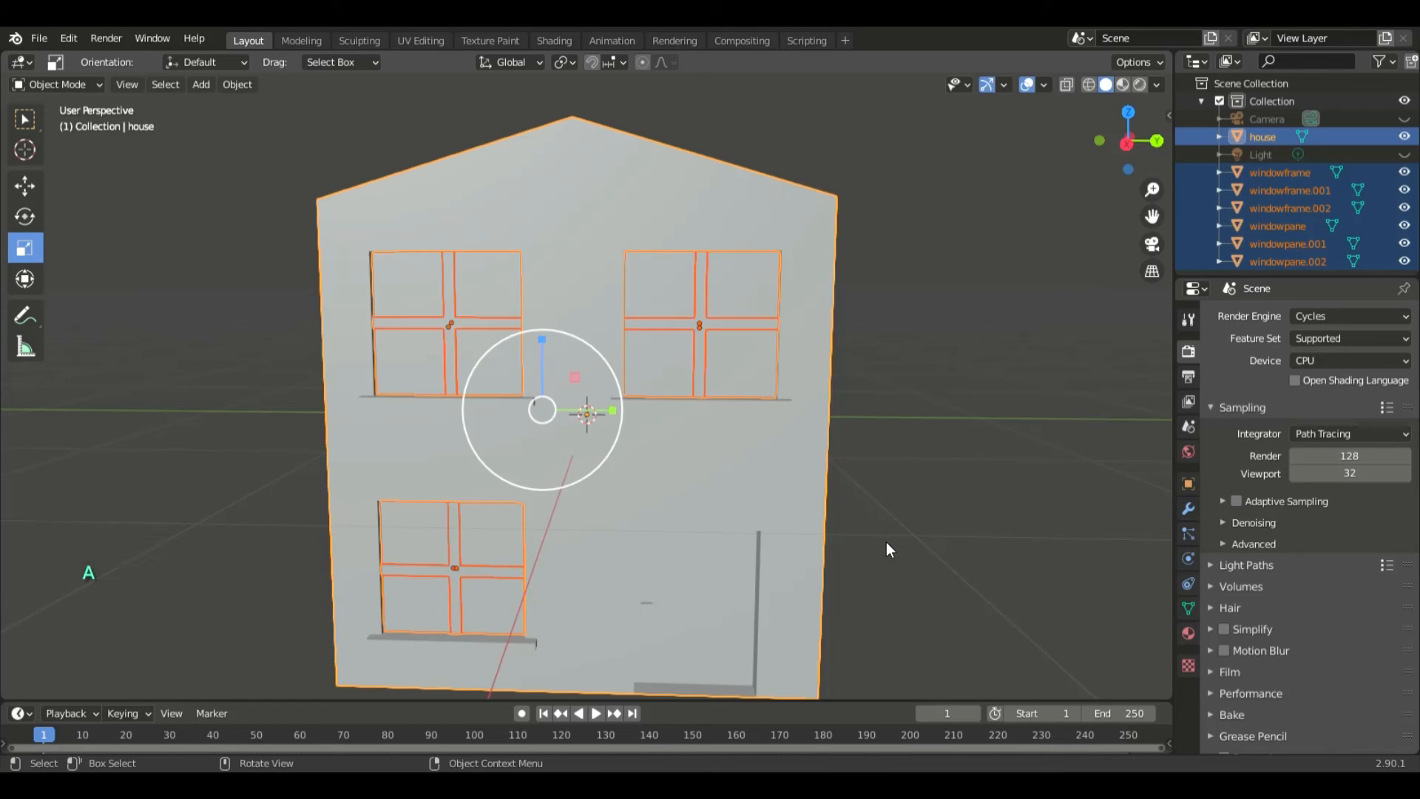
pyautogui.press('g')
pyautogui.press('z')
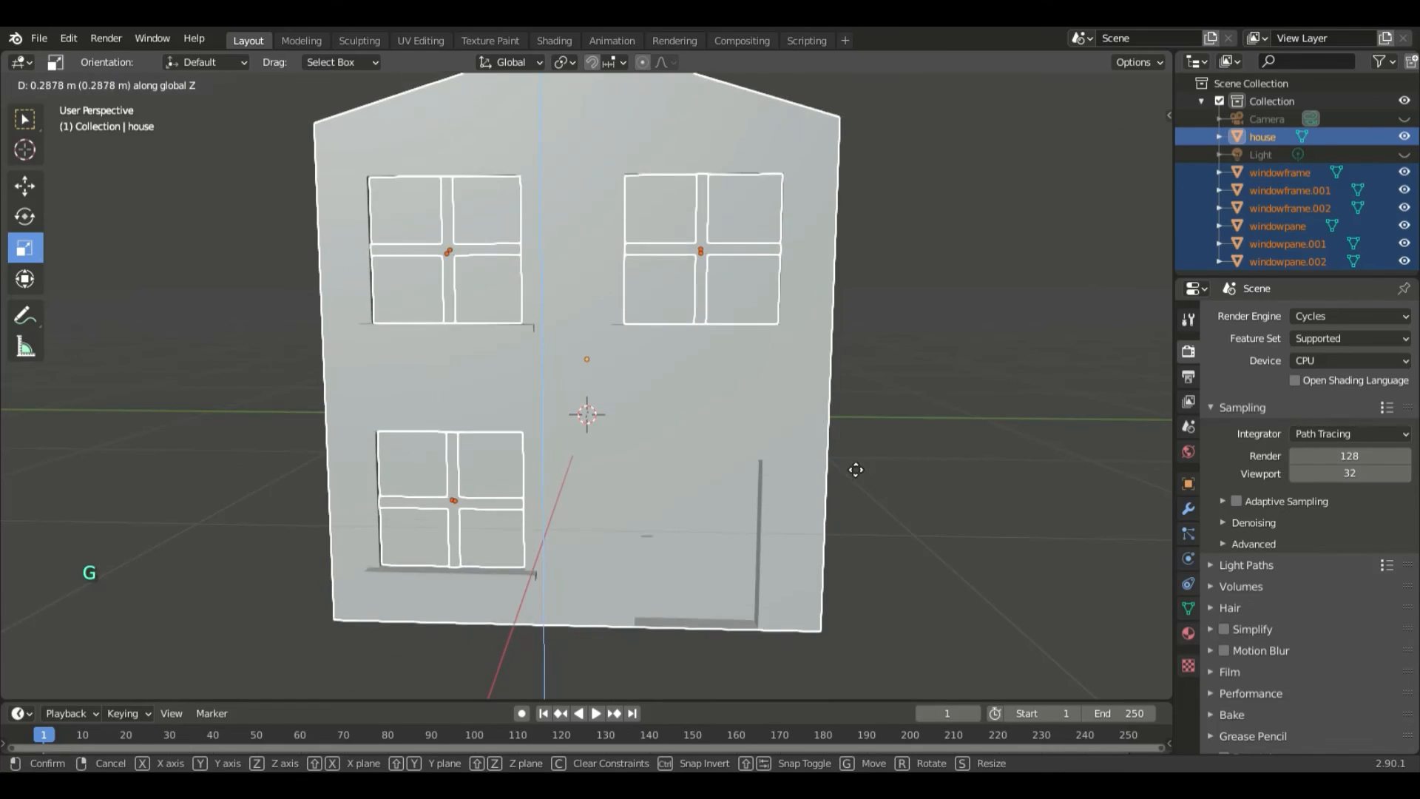
pyautogui.click(858, 281)
pyautogui.press('KP_3')
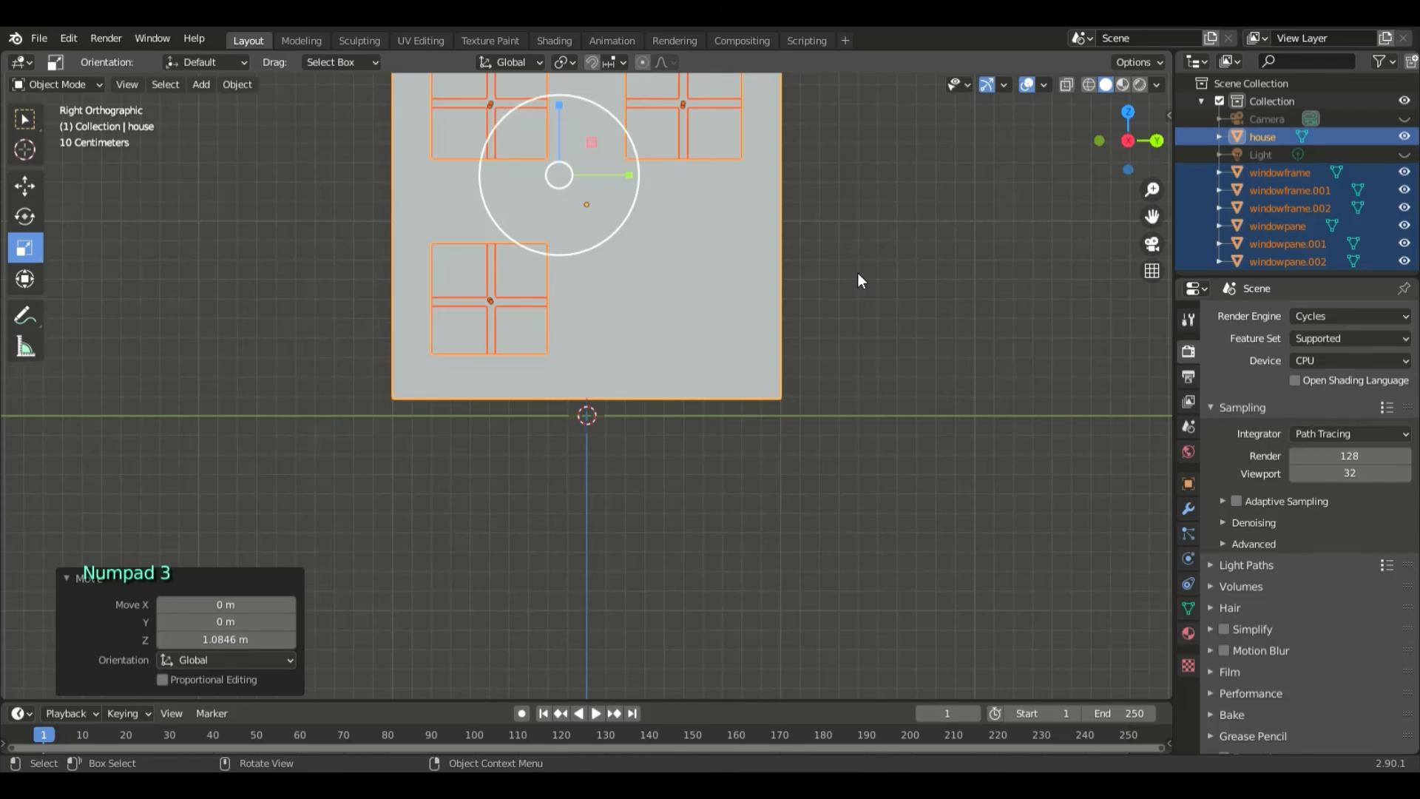
pyautogui.moveTo(267, 639); pyautogui.dragTo(260, 649)
pyautogui.doubleClick(704, 555)
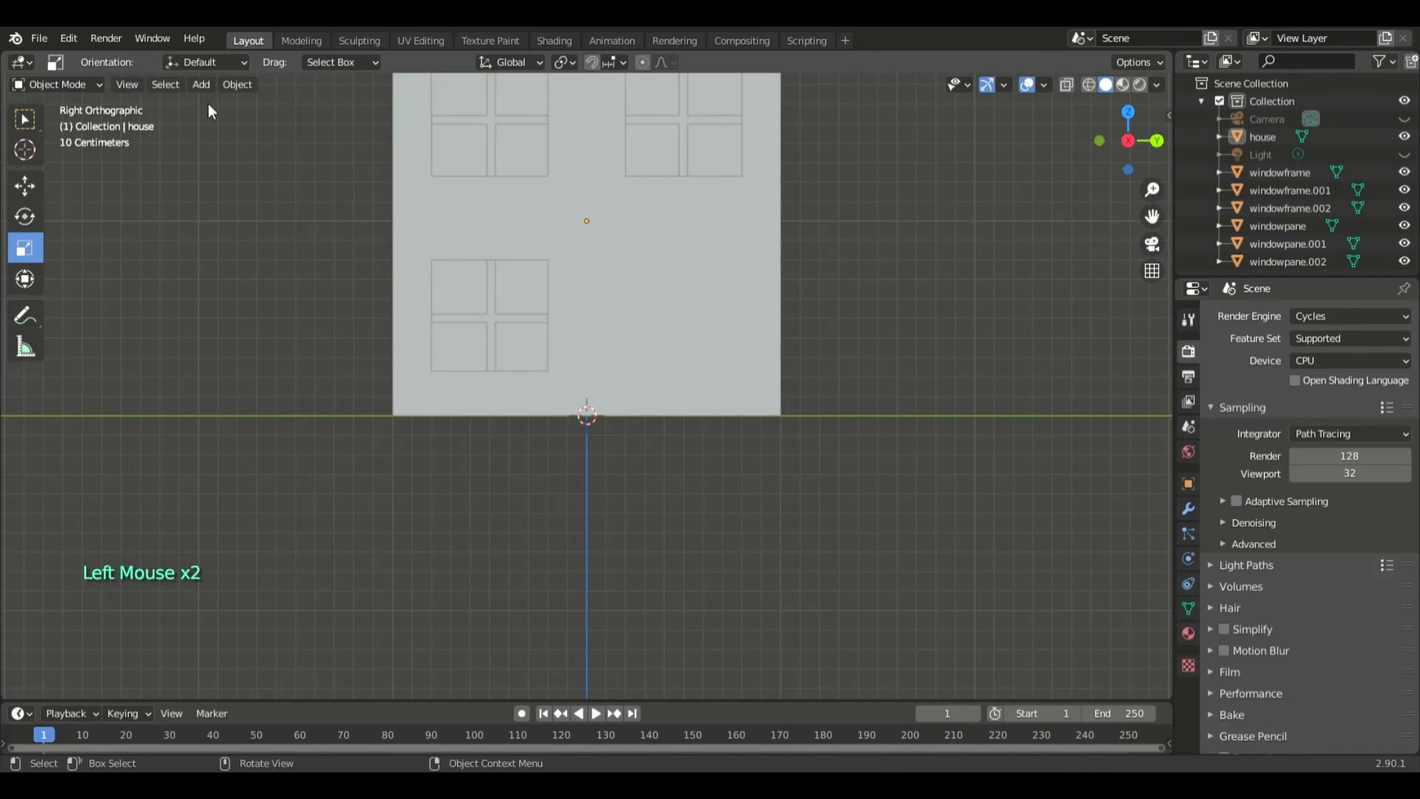
# - Add a 2 m plane at the world origin, under the house
pyautogui.click(201, 84)
pyautogui.moveTo(244, 104)
pyautogui.click(364, 106)
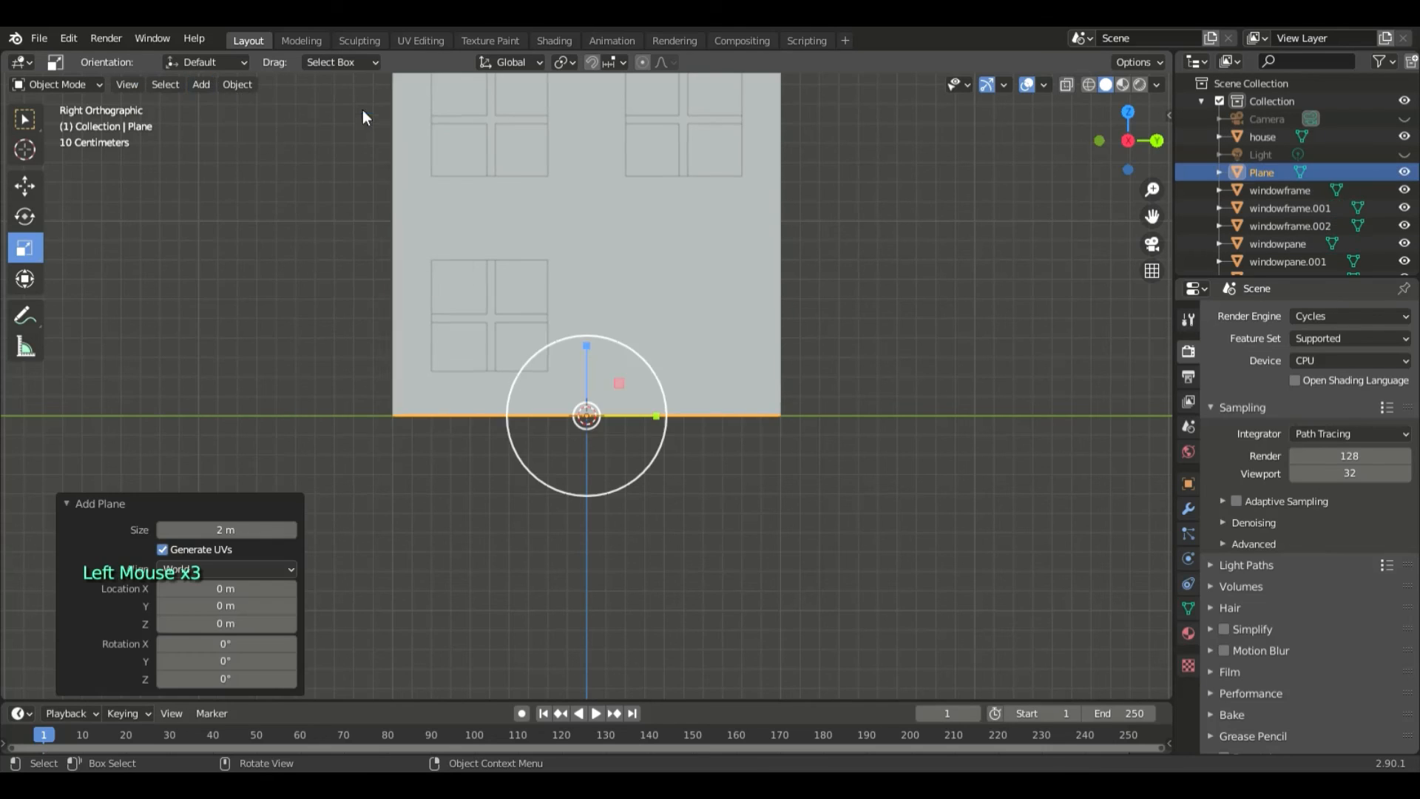
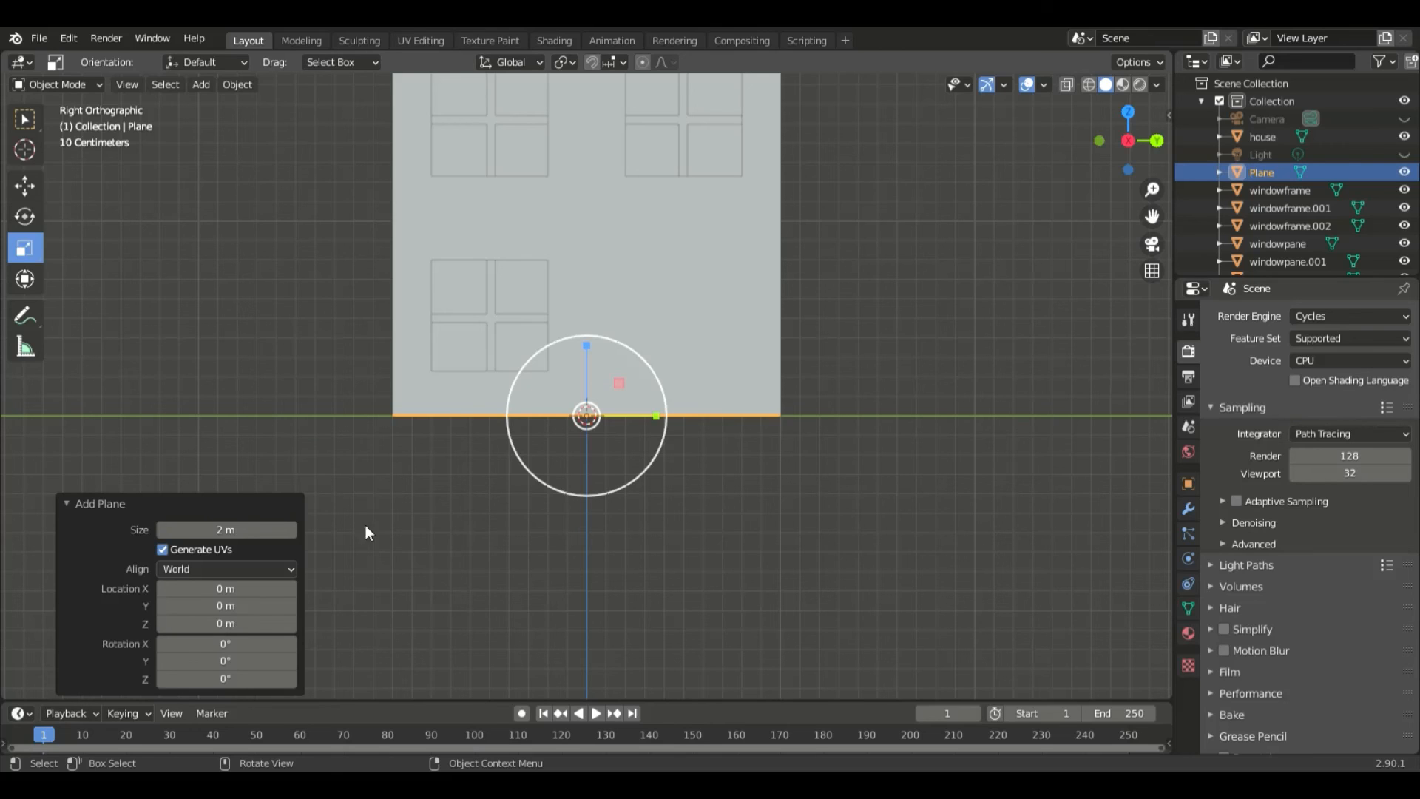
# - Set the new ground plane's size to 10 m and deselect it
pyautogui.click(235, 534)
pyautogui.write('1')
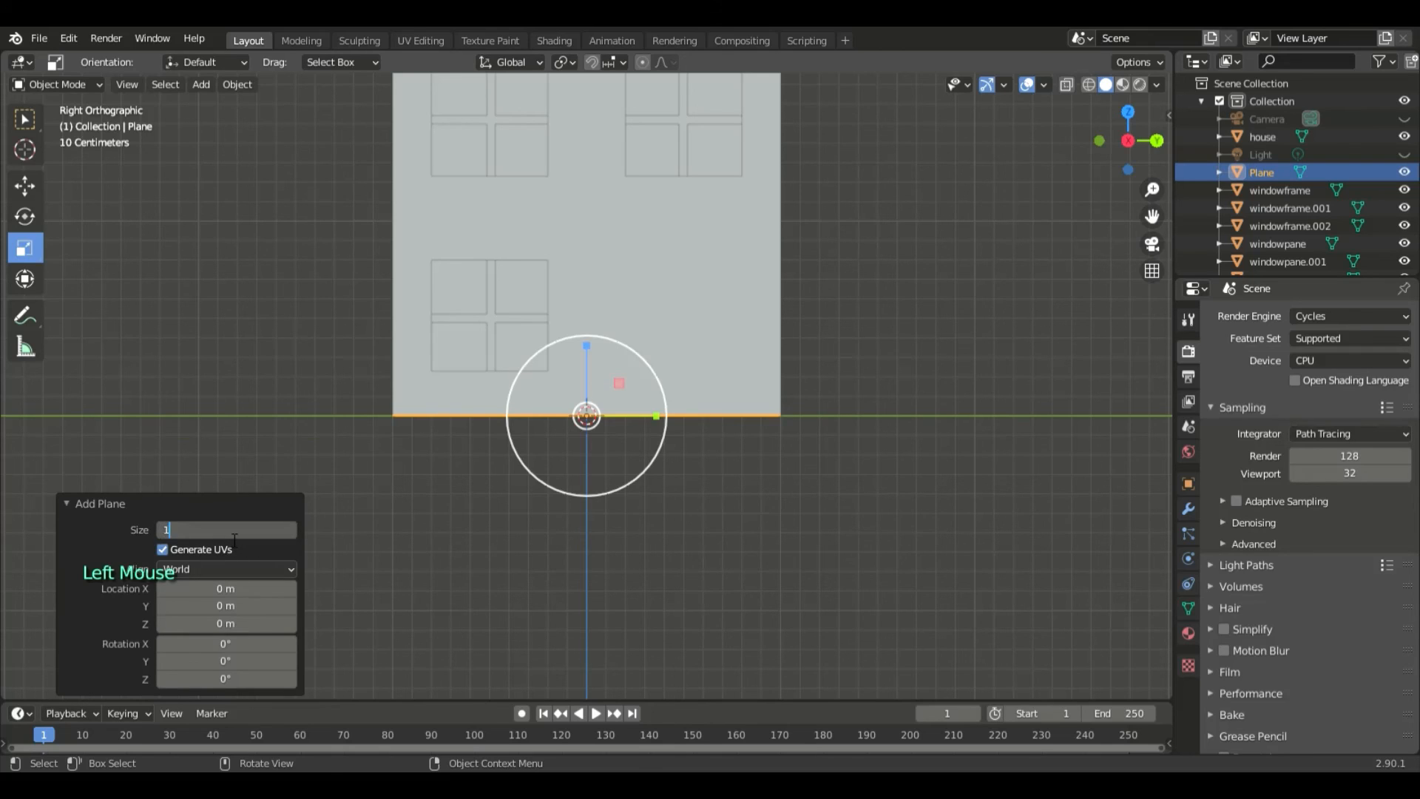
pyautogui.write('0')
pyautogui.press('Return')
pyautogui.click(725, 559)
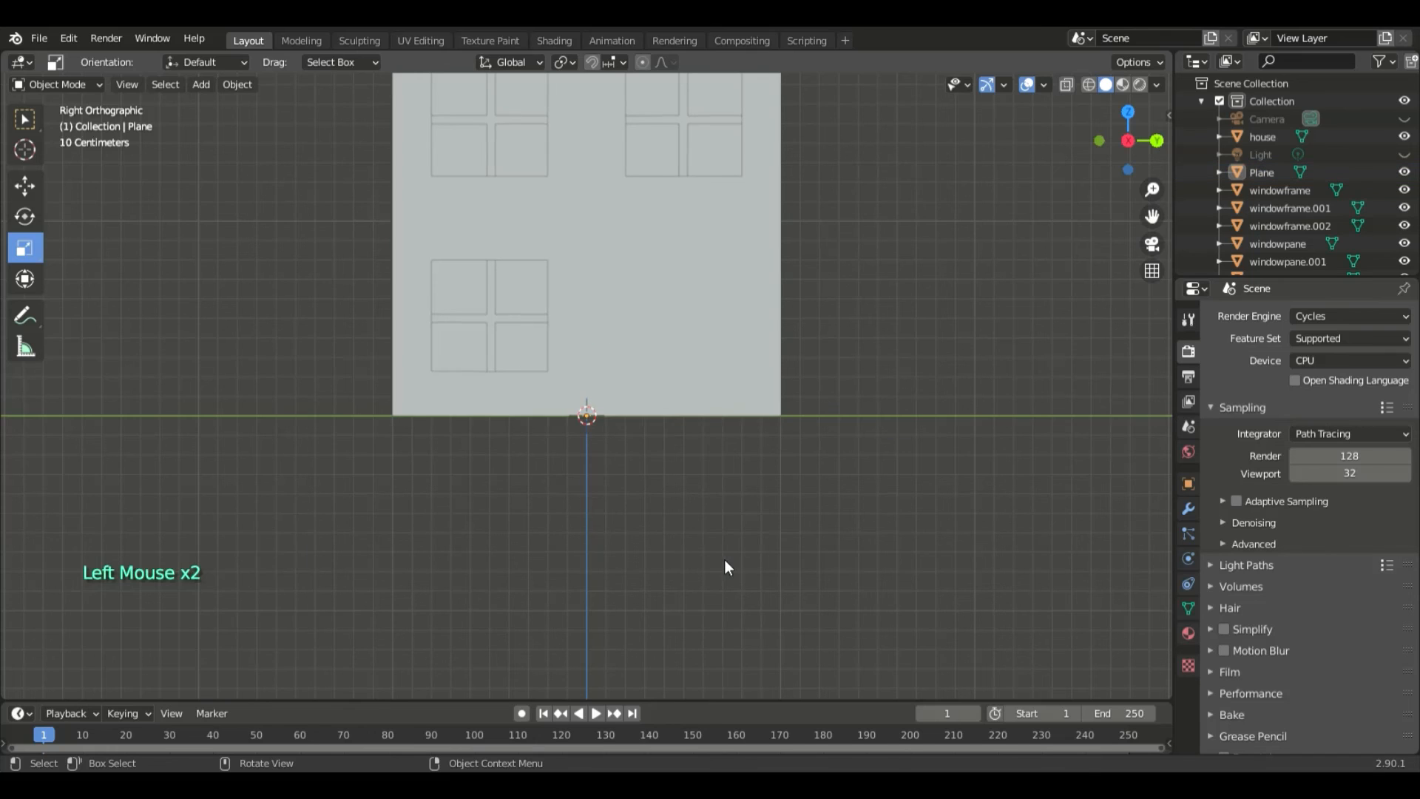
# - Switch the viewport to rendered shading and view the house front with its glowing windows on the plane
pyautogui.moveTo(725, 559)
pyautogui.mouseDown(button='middle')
pyautogui.moveTo(754, 579)
pyautogui.moveTo(856, 555)
pyautogui.moveTo(952, 412)
pyautogui.mouseUp(button='middle')
pyautogui.scroll(-5, 856, 558)
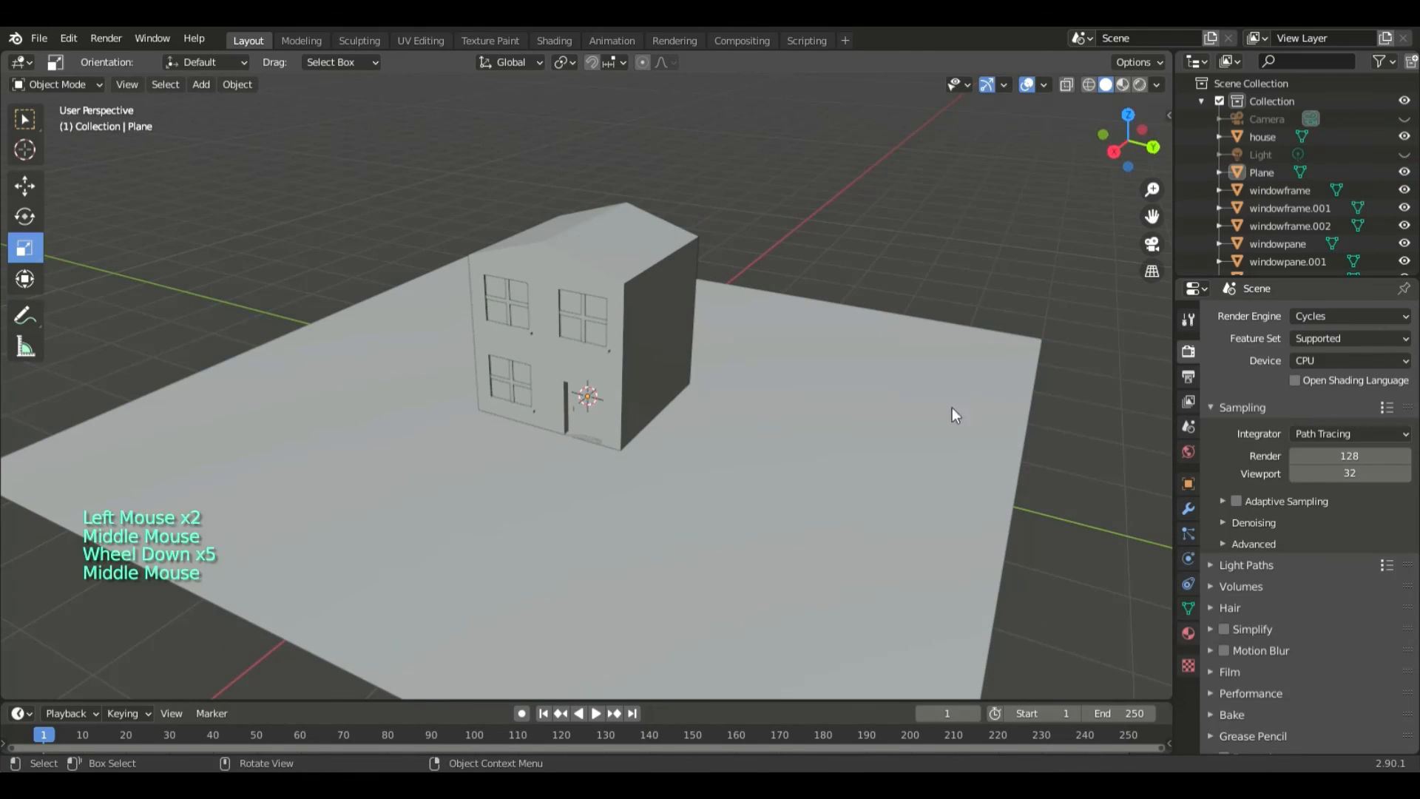
pyautogui.click(1140, 85)
pyautogui.moveTo(762, 545); pyautogui.dragTo(803, 515, button='middle')
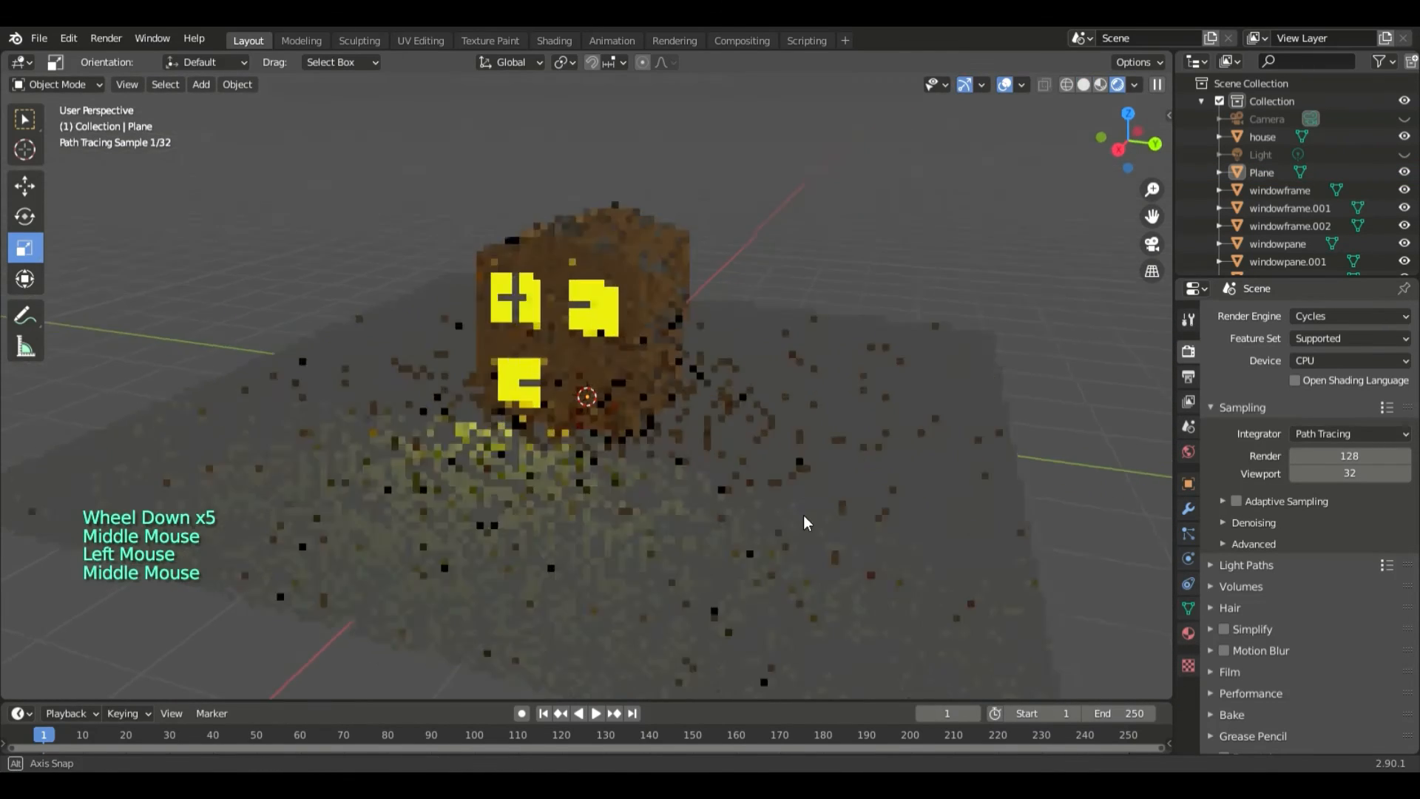
pyautogui.scroll(3, 799, 517)
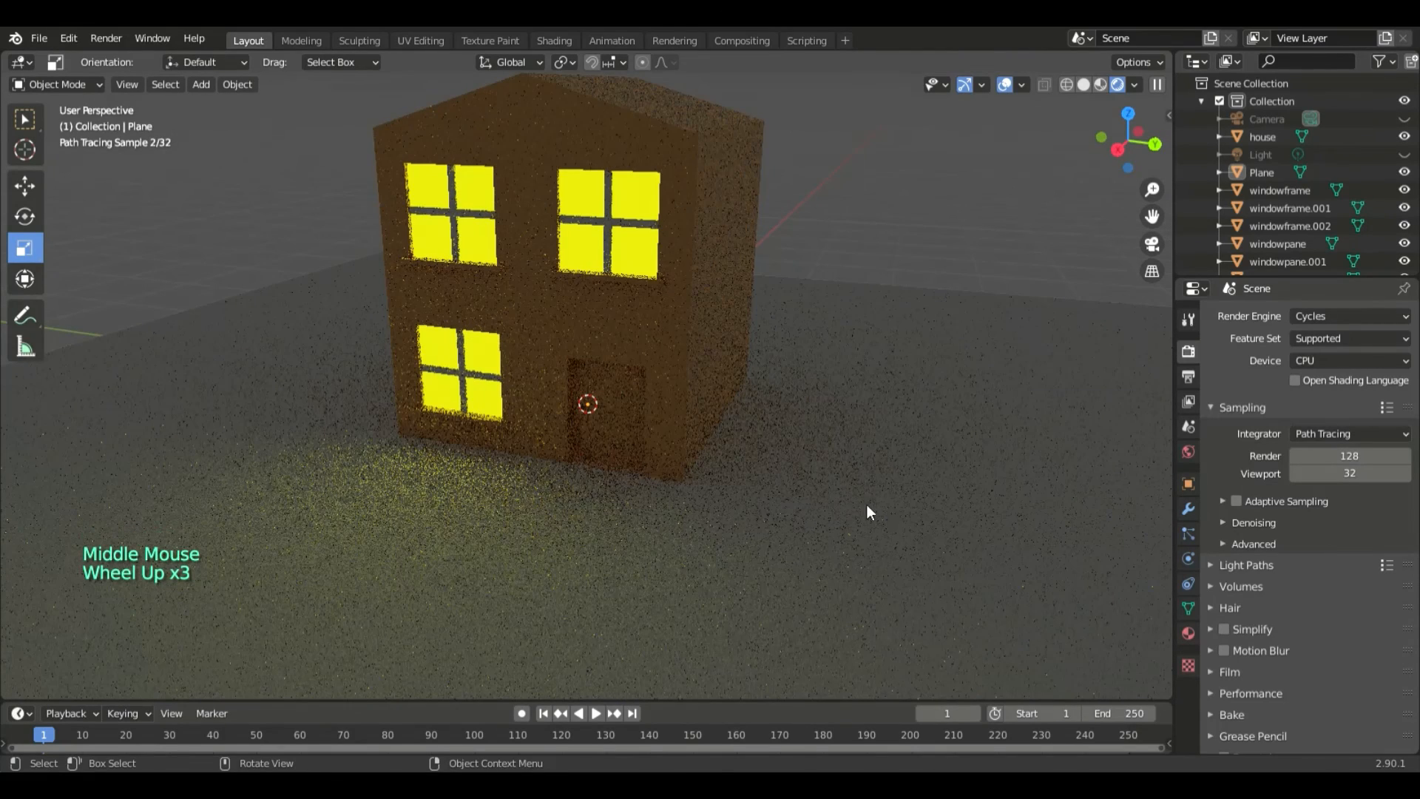
pyautogui.click(869, 455)
pyautogui.press('s')
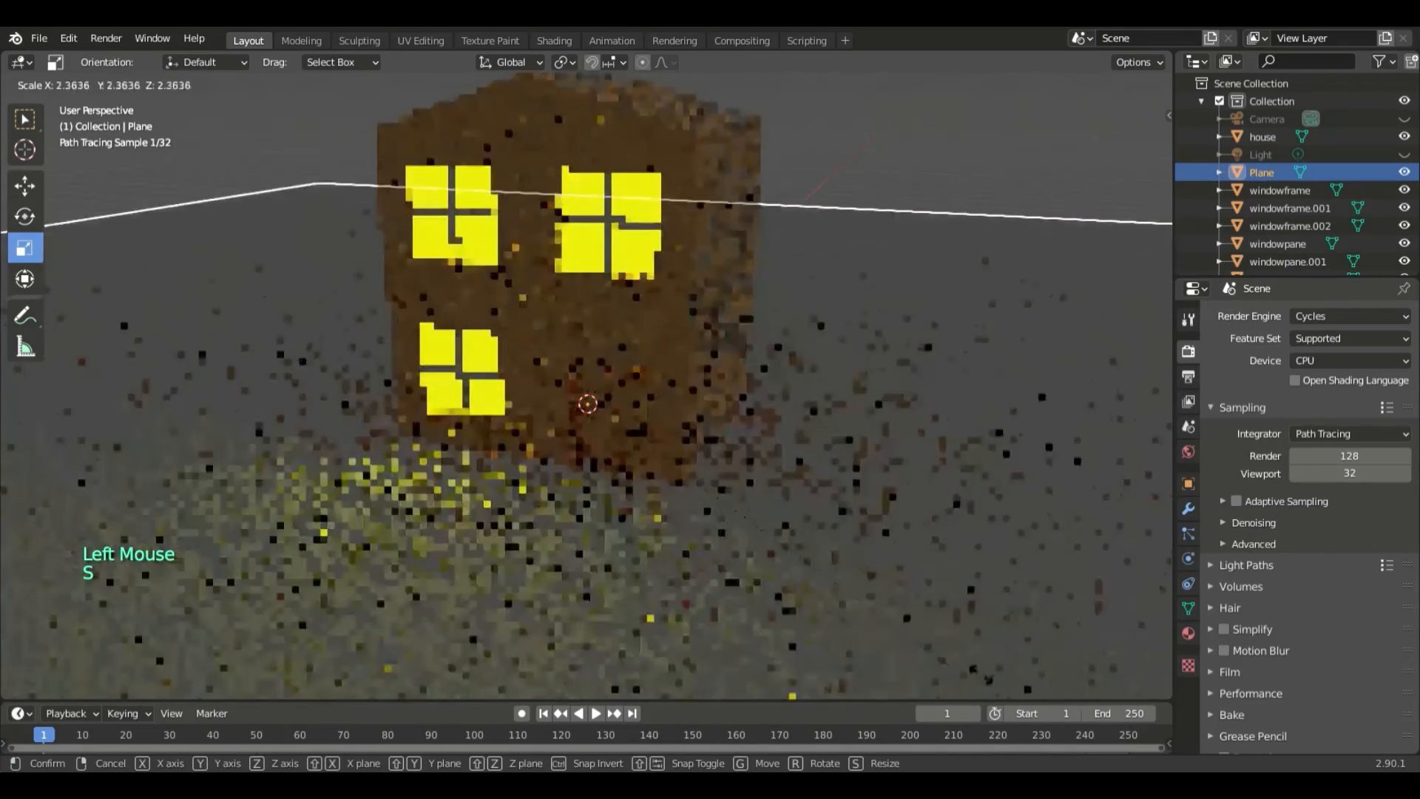
pyautogui.click(90, 446)
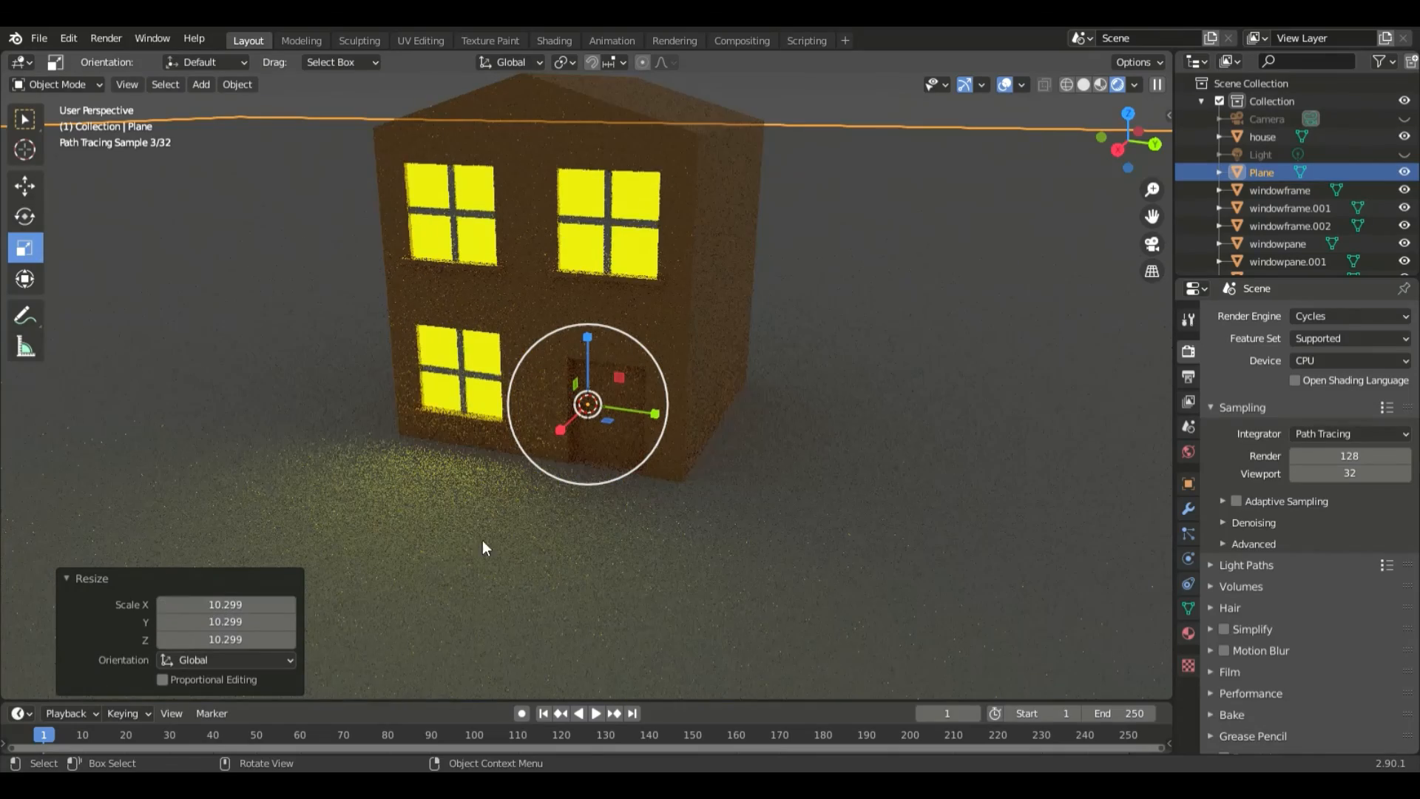
pyautogui.hotkey('ctrl', 'z')
# - Scale the ground plane uniformly by a factor of 10
pyautogui.write('s')
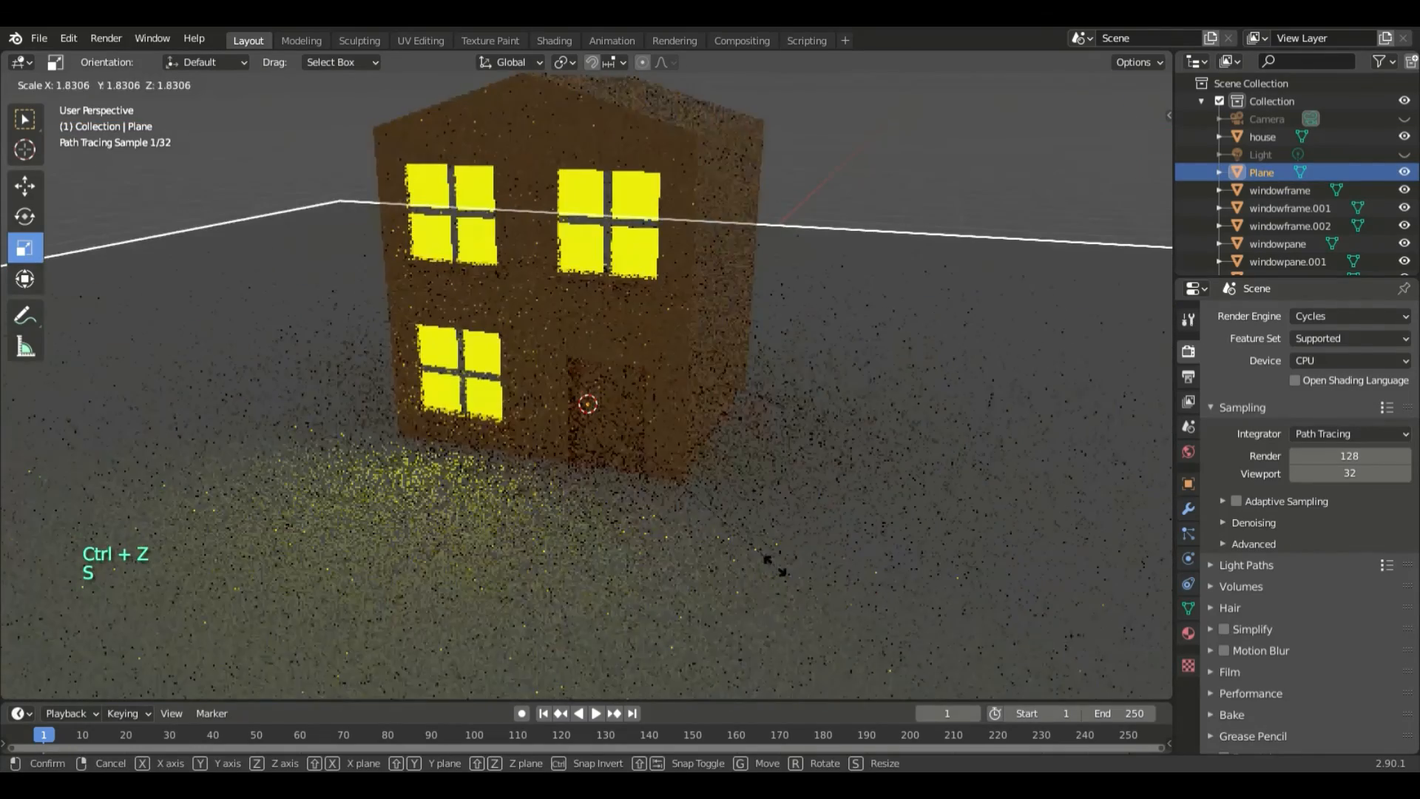
pyautogui.write('10')
pyautogui.click(775, 566)
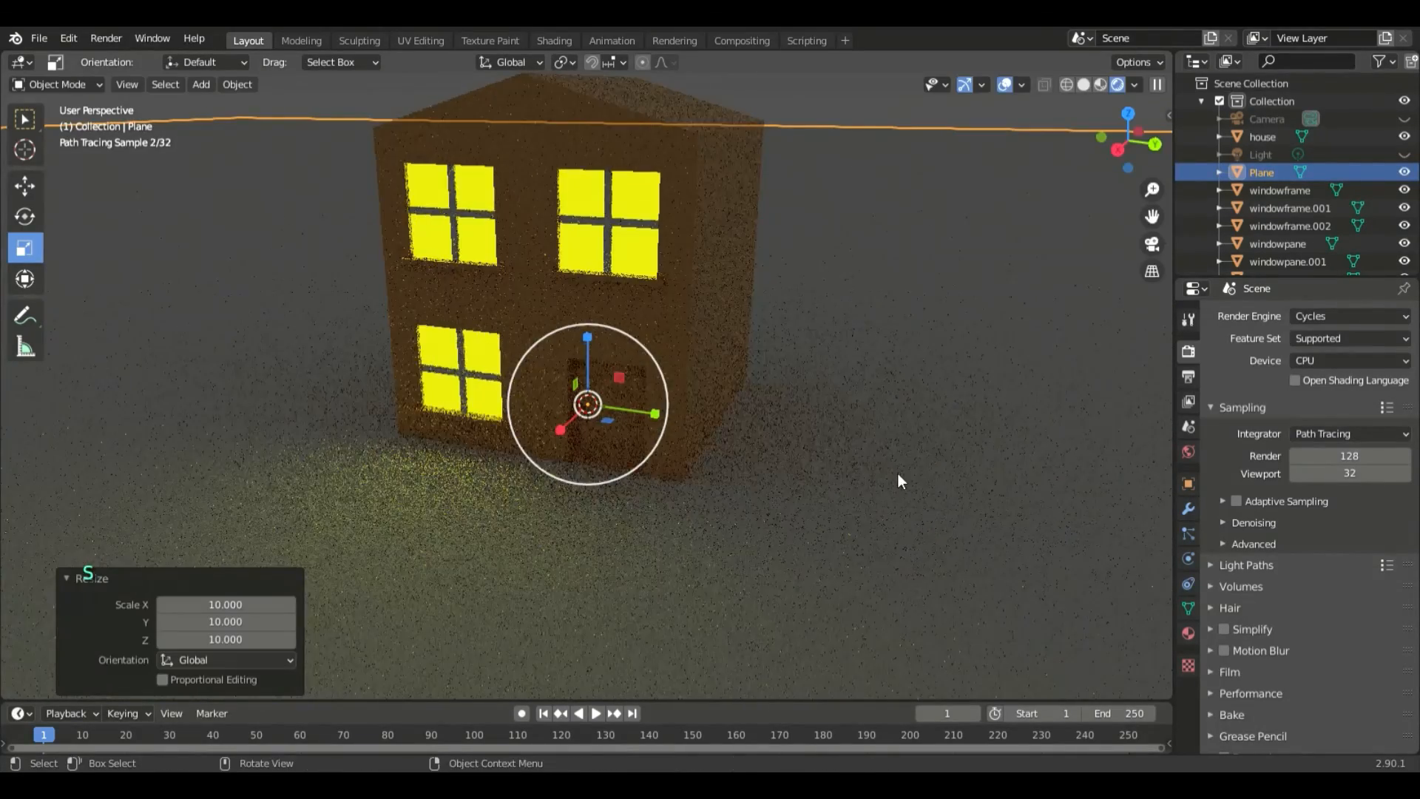
# - Frame the house at an angle from slightly above with the box selection tool active, and align the camera to this view
pyautogui.moveTo(898, 473)
pyautogui.mouseDown(button='middle')
pyautogui.moveTo(883, 509)
pyautogui.moveTo(917, 509)
pyautogui.moveTo(897, 495)
pyautogui.mouseUp(button='middle')
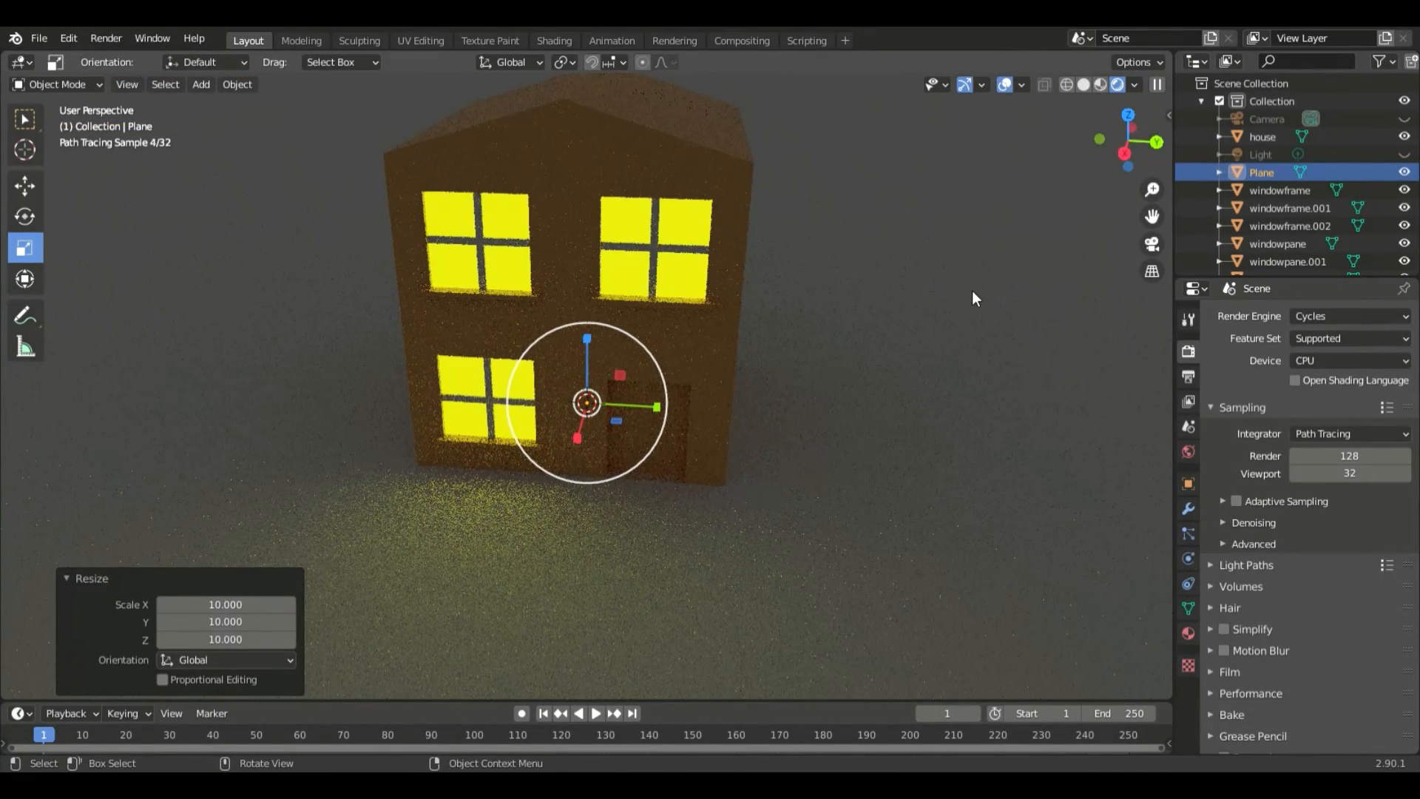
pyautogui.moveTo(872, 319); pyautogui.dragTo(850, 326, button='middle')
pyautogui.scroll(-1, 850, 326)
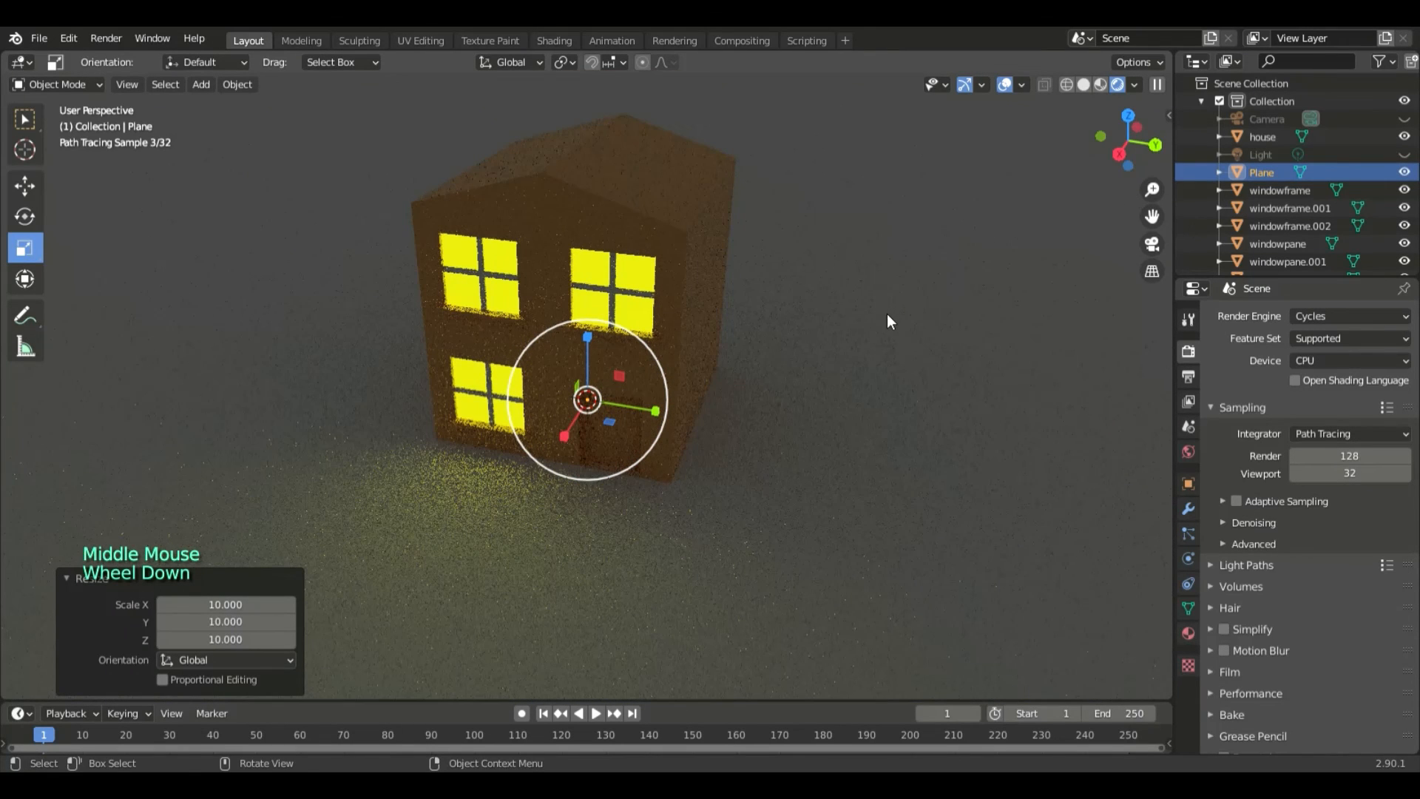
pyautogui.click(25, 119)
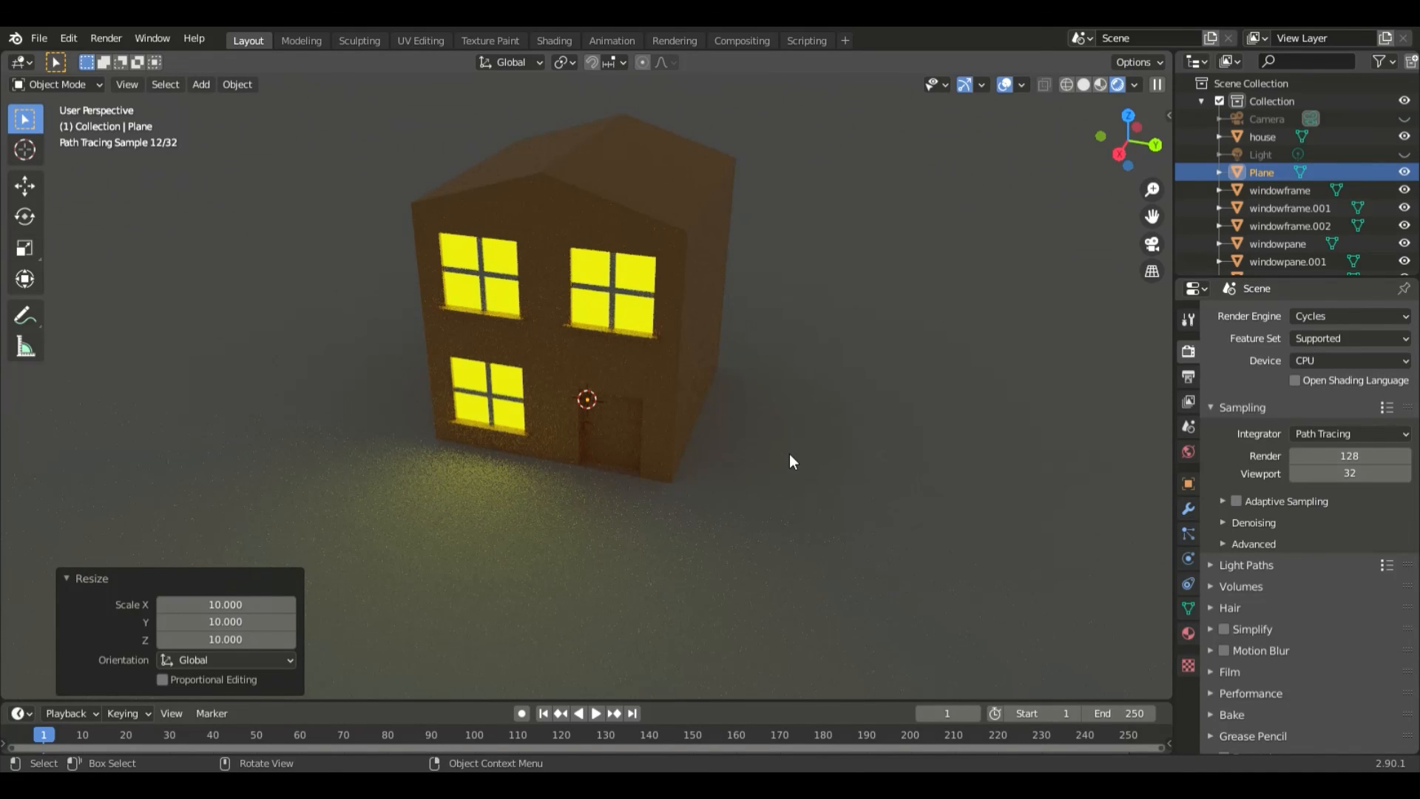
pyautogui.press('ctrl+alt+KP_0')
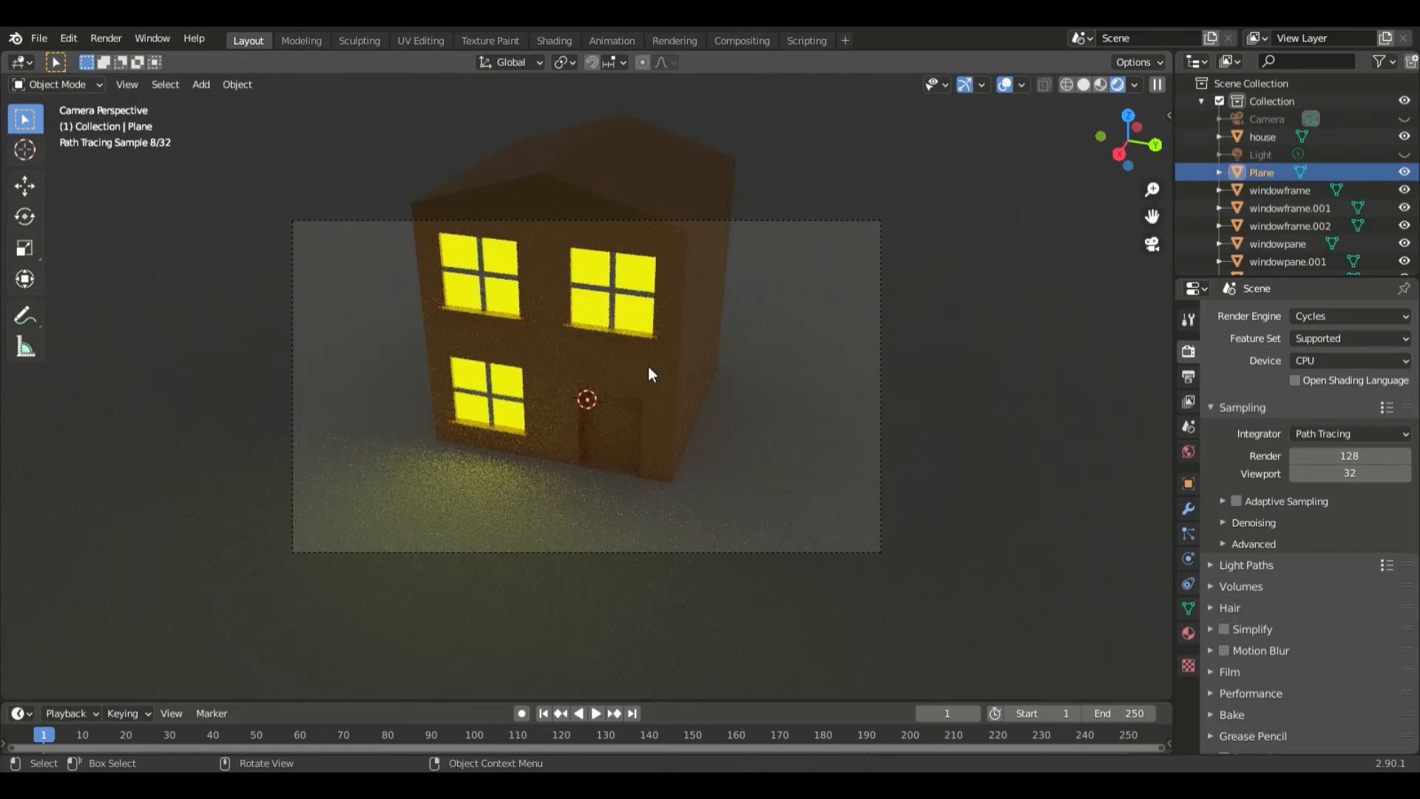
pyautogui.press('g')
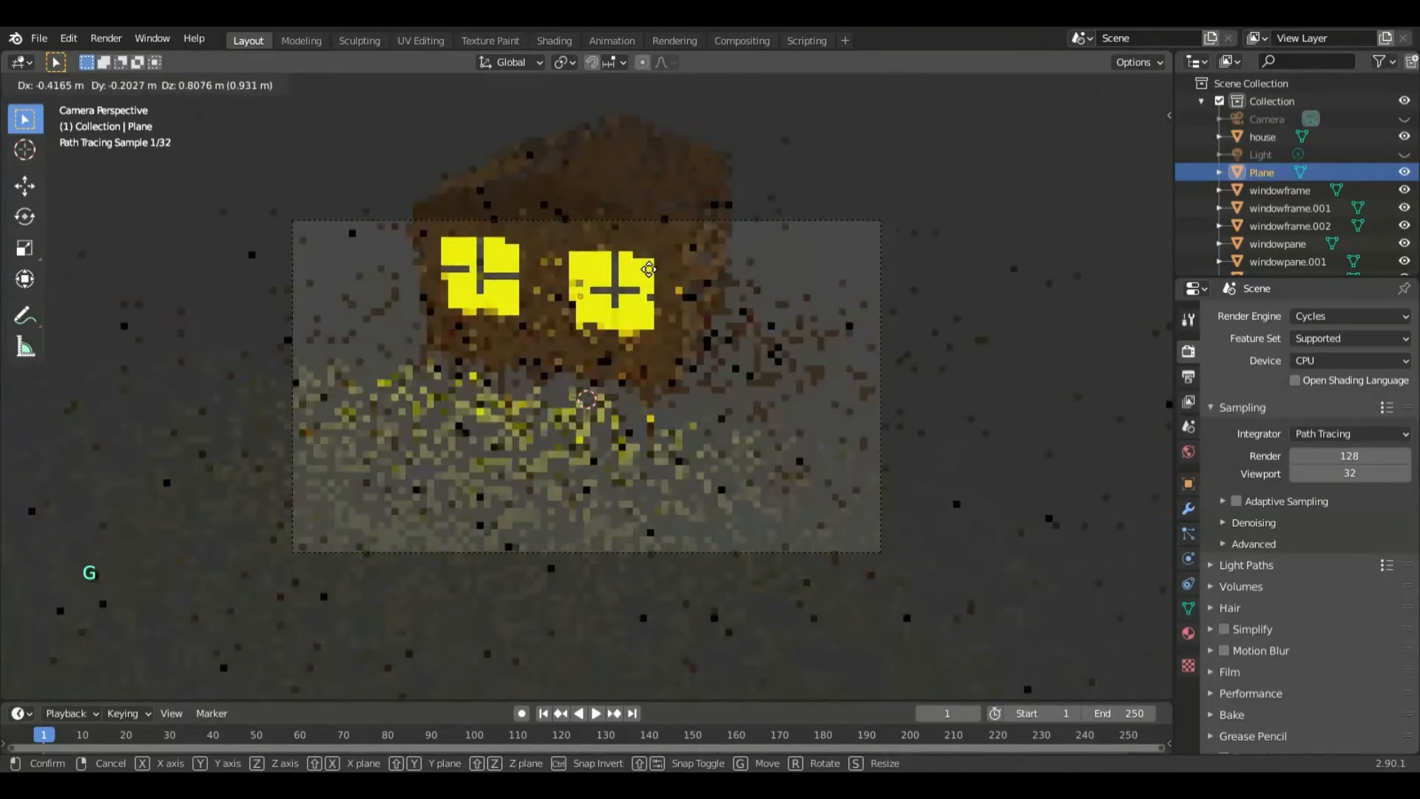
pyautogui.click(649, 284)
pyautogui.hotkey('ctrl', 'z')
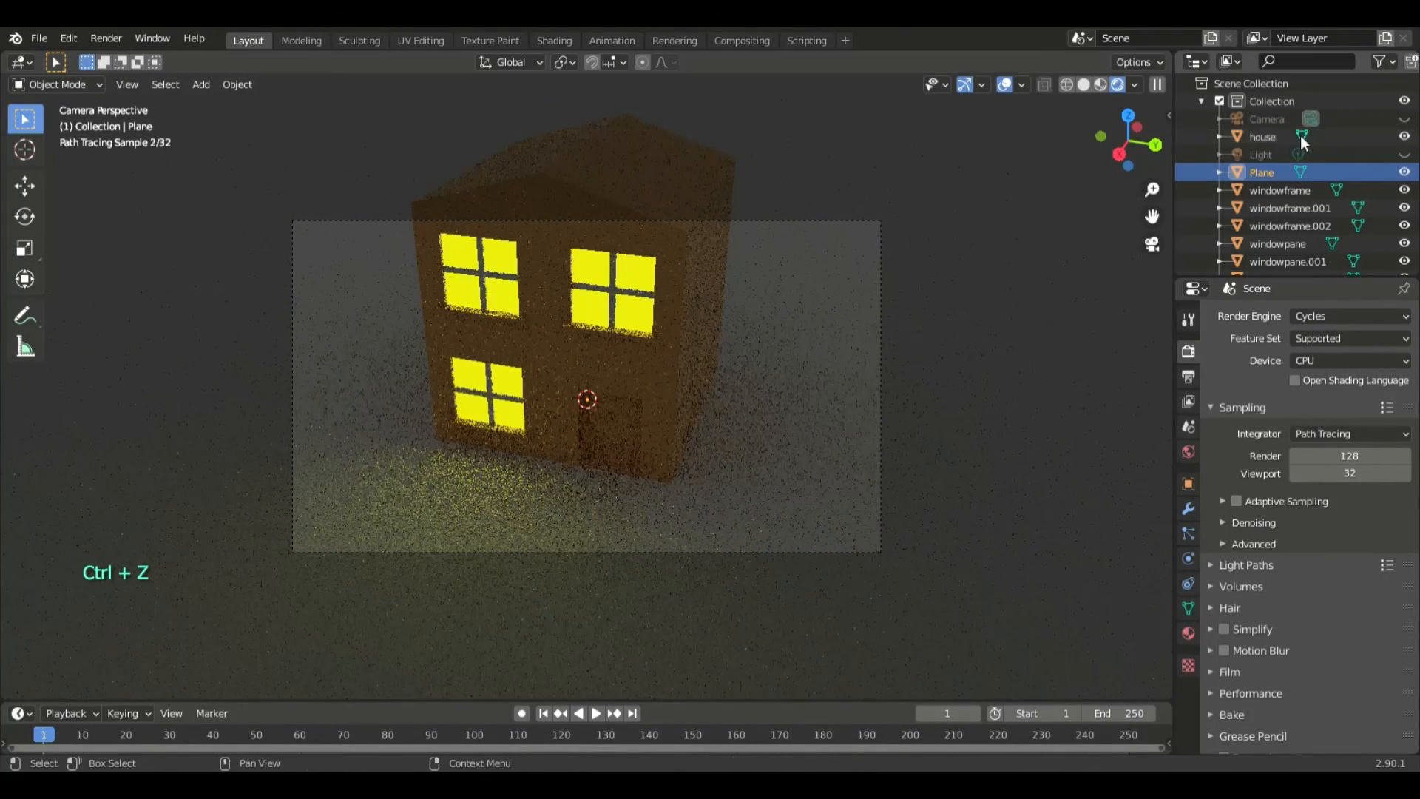
# - Unhide the camera and delete the default light from the scene
pyautogui.click(1263, 119)
pyautogui.click(1405, 119)
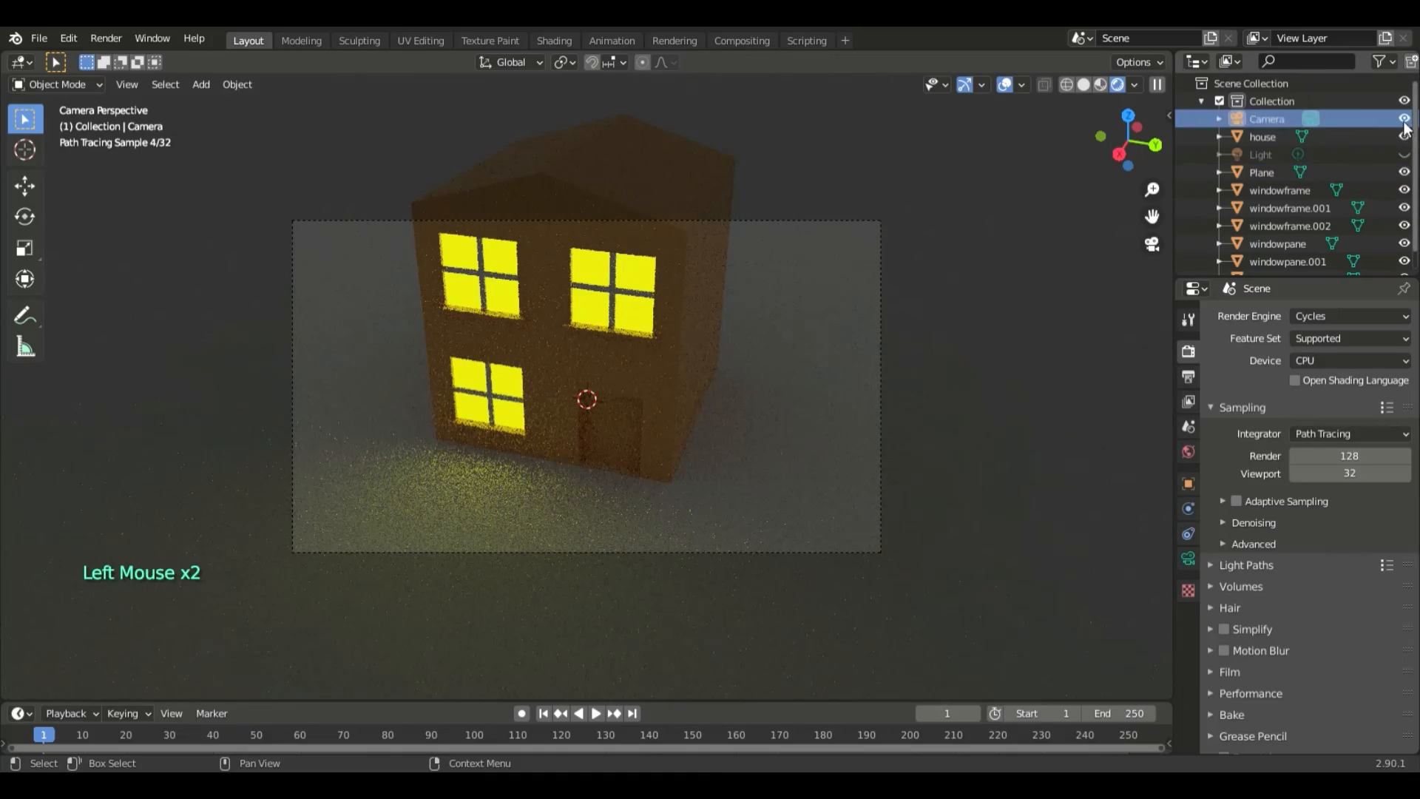
pyautogui.click(1405, 155)
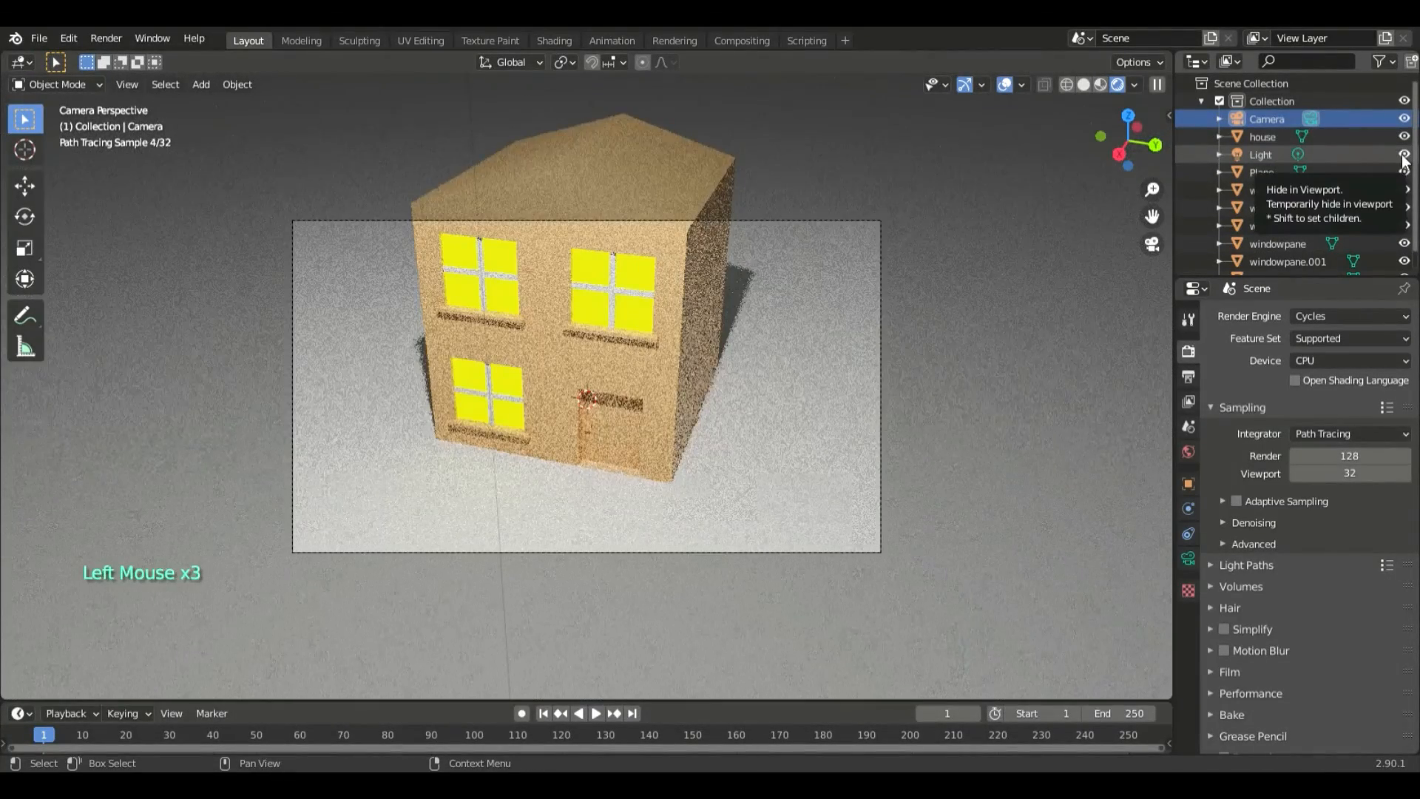
pyautogui.click(1405, 154)
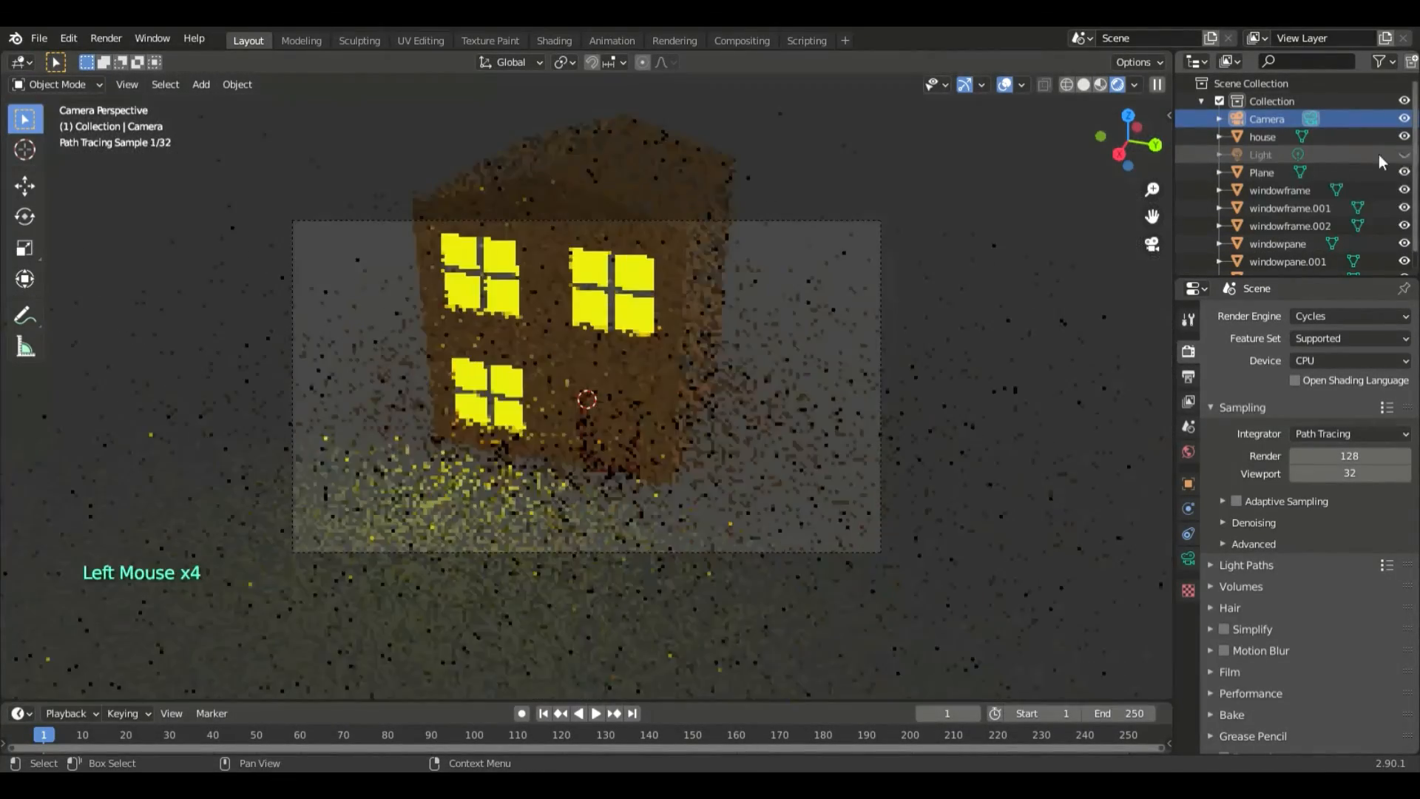
pyautogui.rightClick(1250, 154)
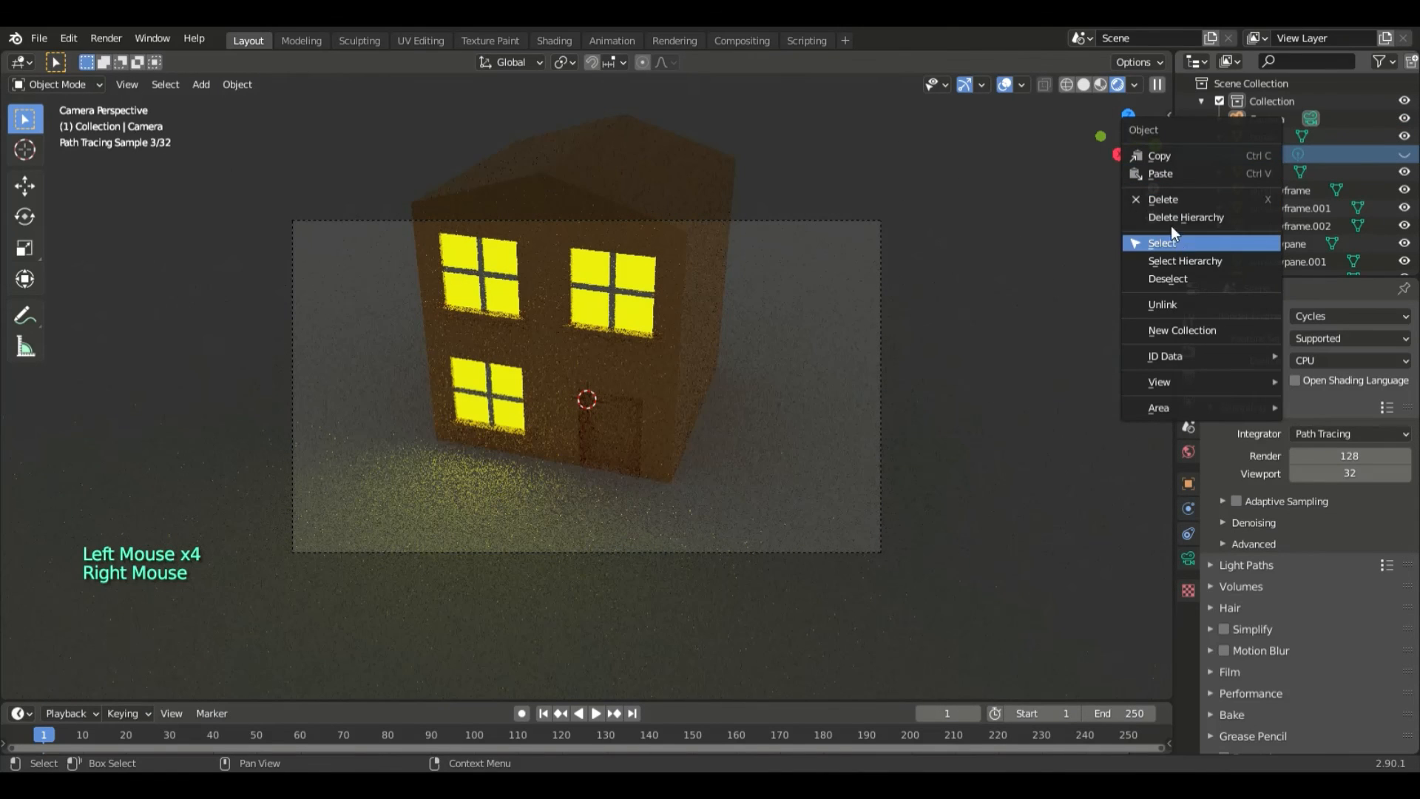
pyautogui.click(1170, 197)
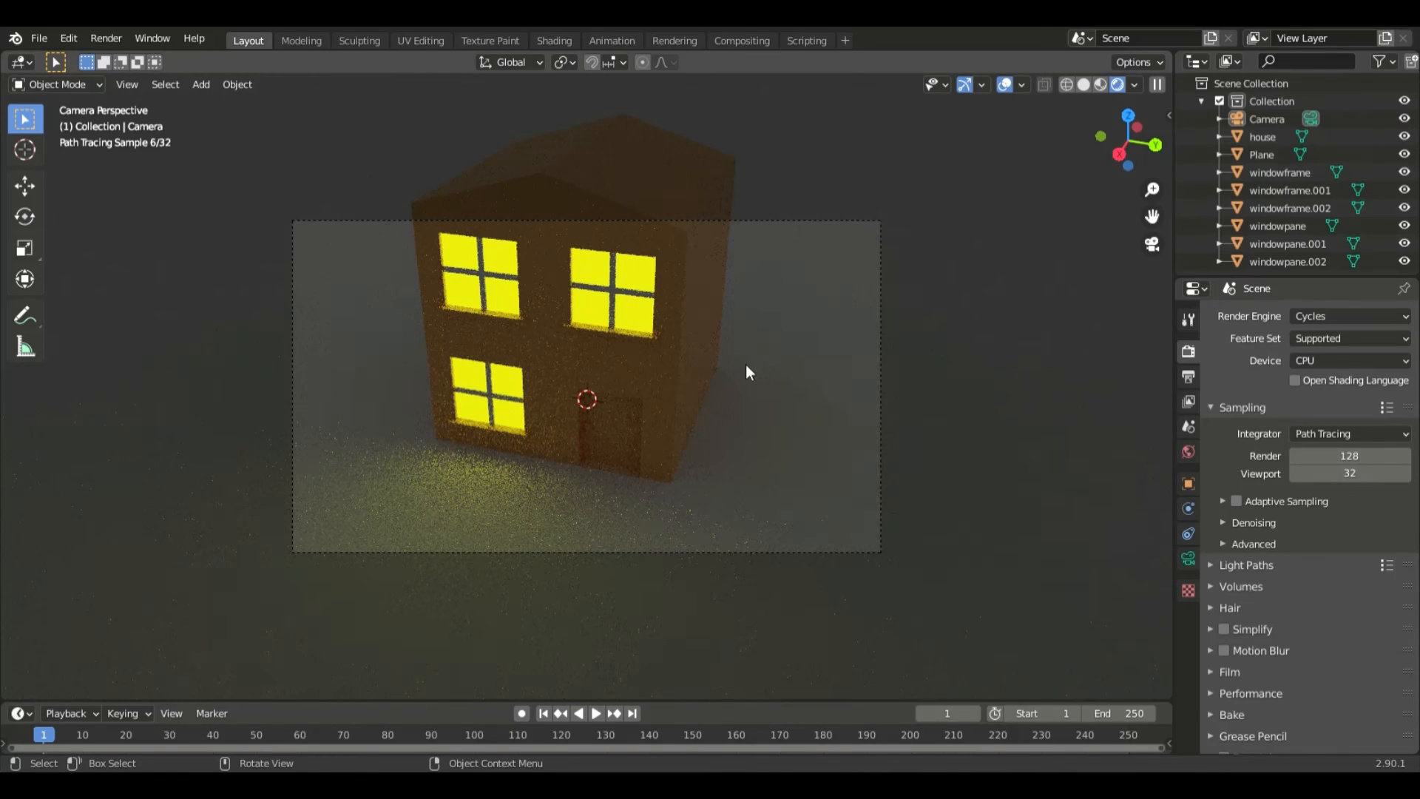
# - Move the camera about -0.2 m in X, -0.085 m in Y and 0.38 m in Z to fit the house in its frame
pyautogui.press('g')
pyautogui.click(1284, 117)
pyautogui.press('g')
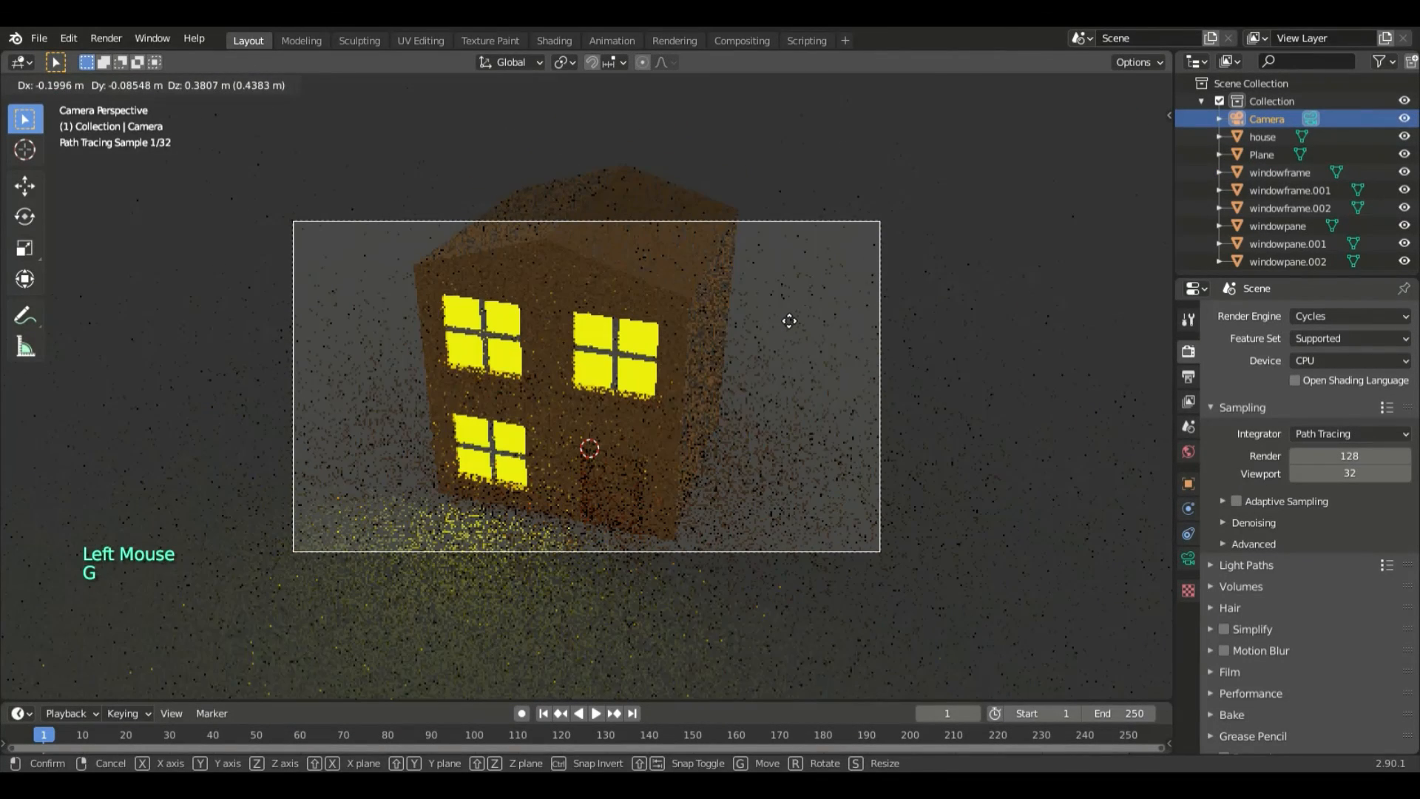
pyautogui.click(788, 318)
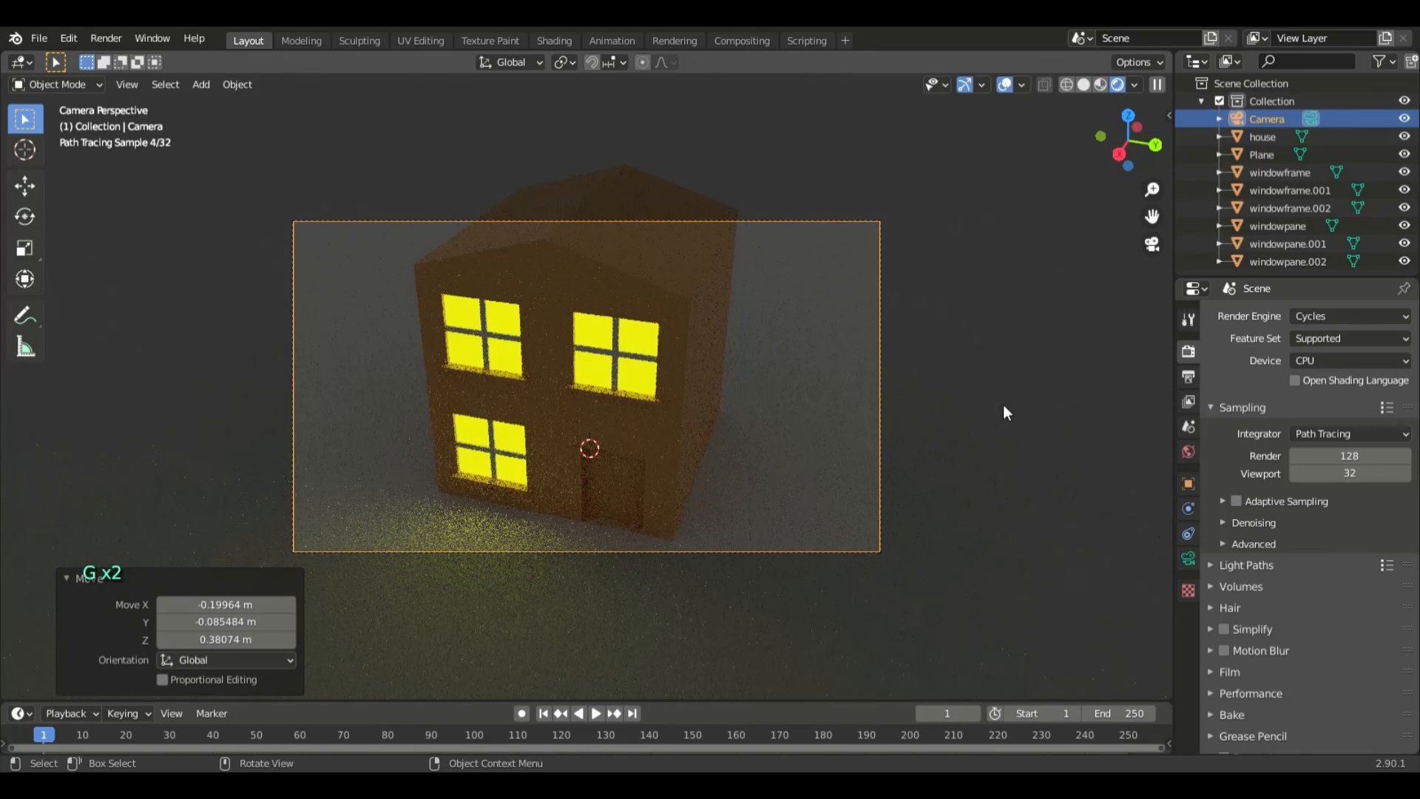
# - Shift the camera about 0.066 m in X and -0.109 m in Z to refine the framing, and collapse the move settings
pyautogui.scroll(3, 990, 463)
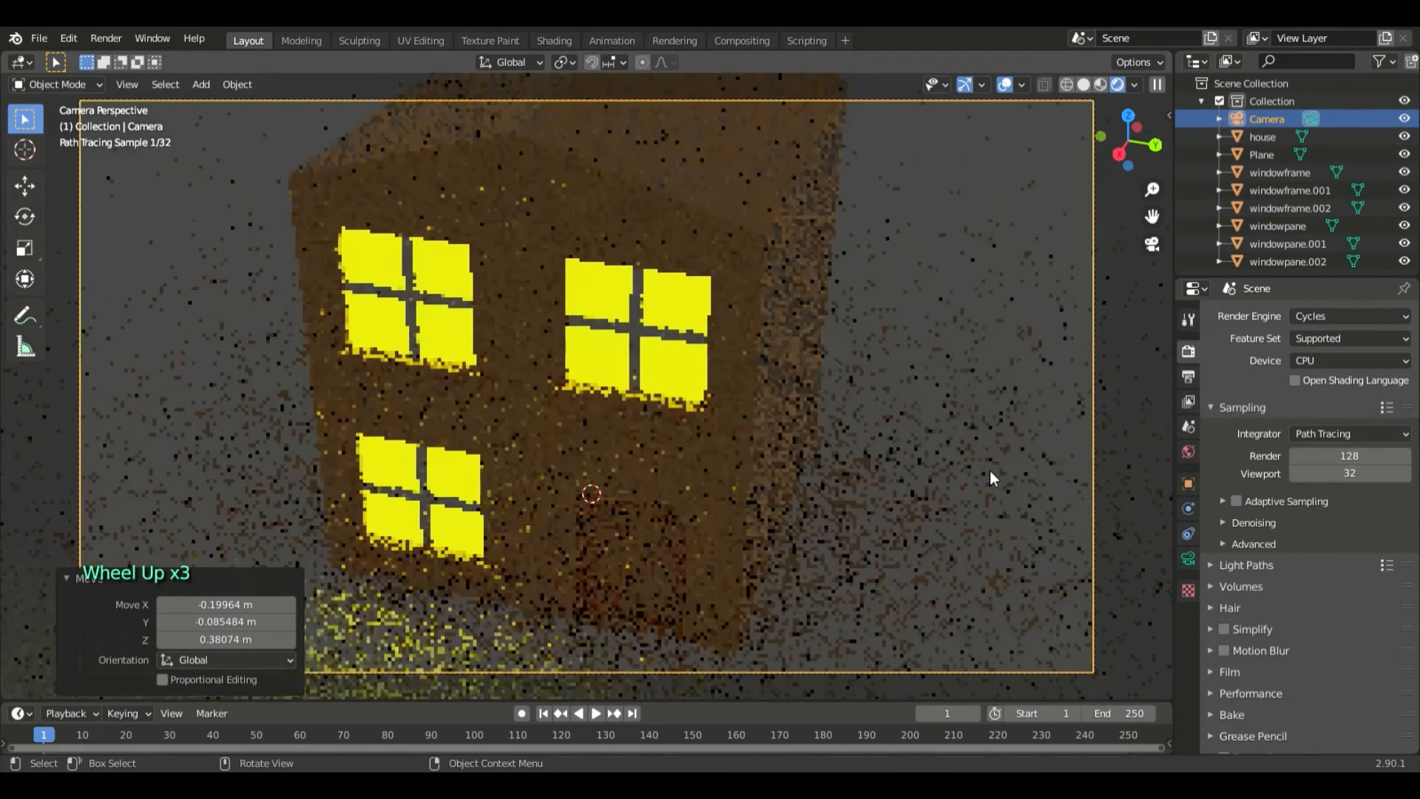
pyautogui.scroll(1, 990, 472)
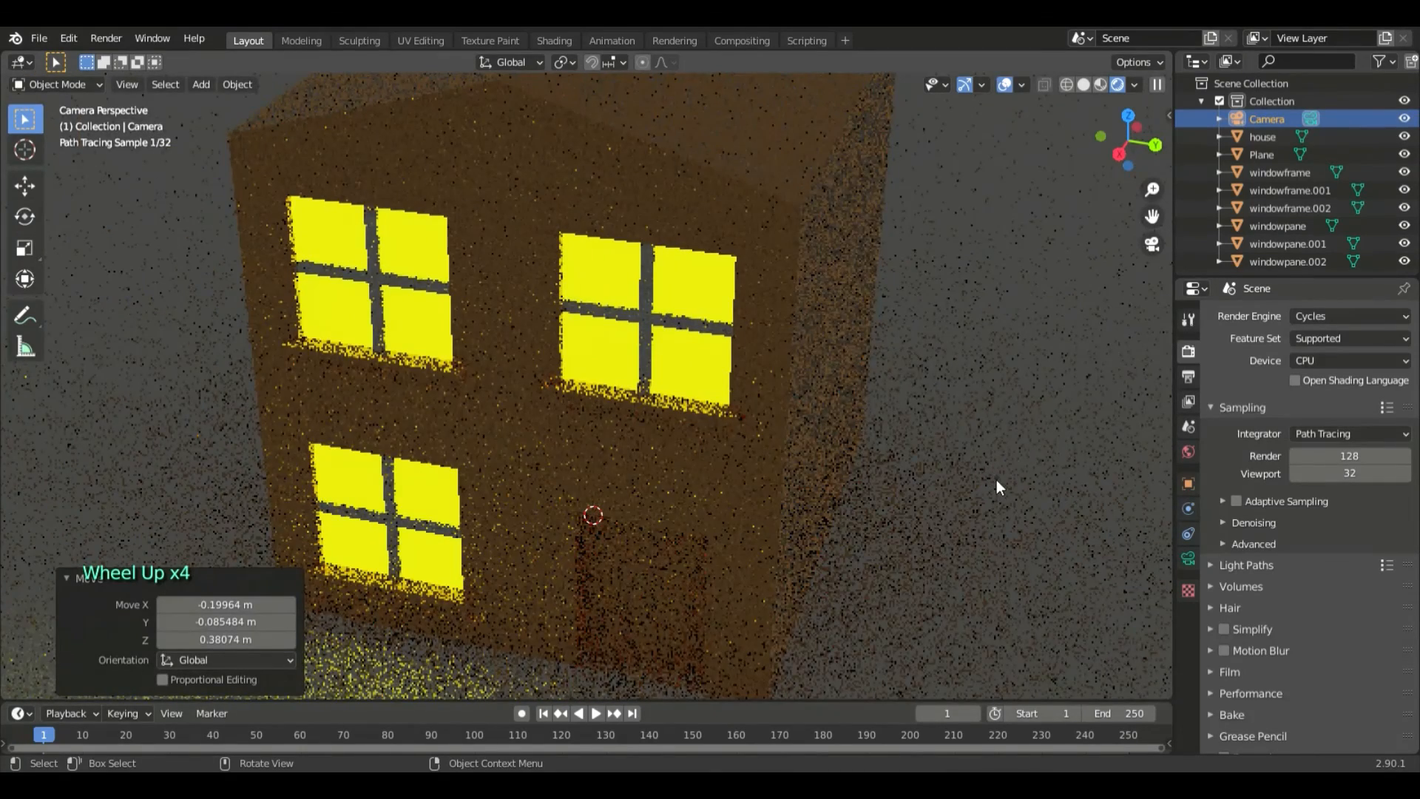
pyautogui.scroll(-3, 938, 485)
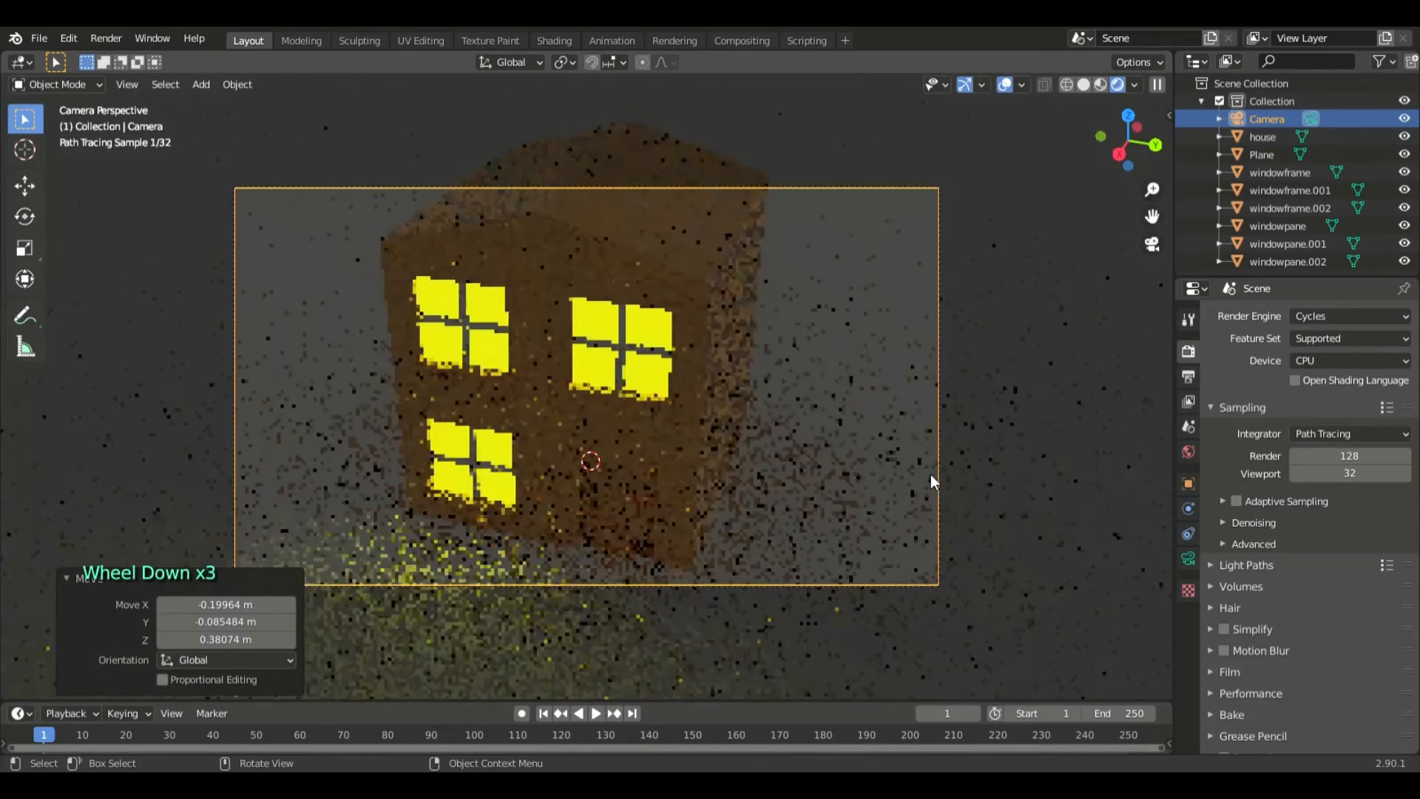
pyautogui.press('g')
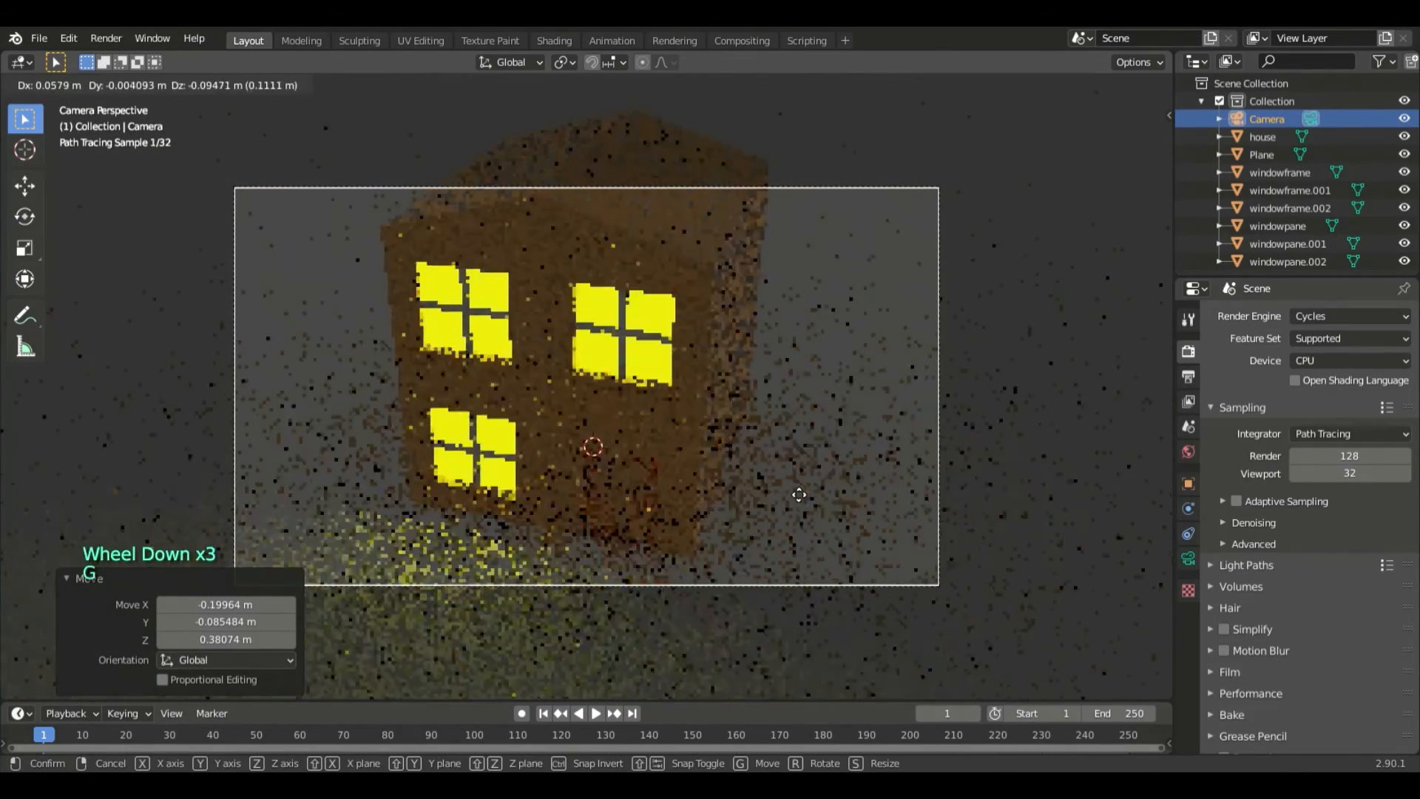
pyautogui.click(792, 488)
pyautogui.scroll(3, 809, 485)
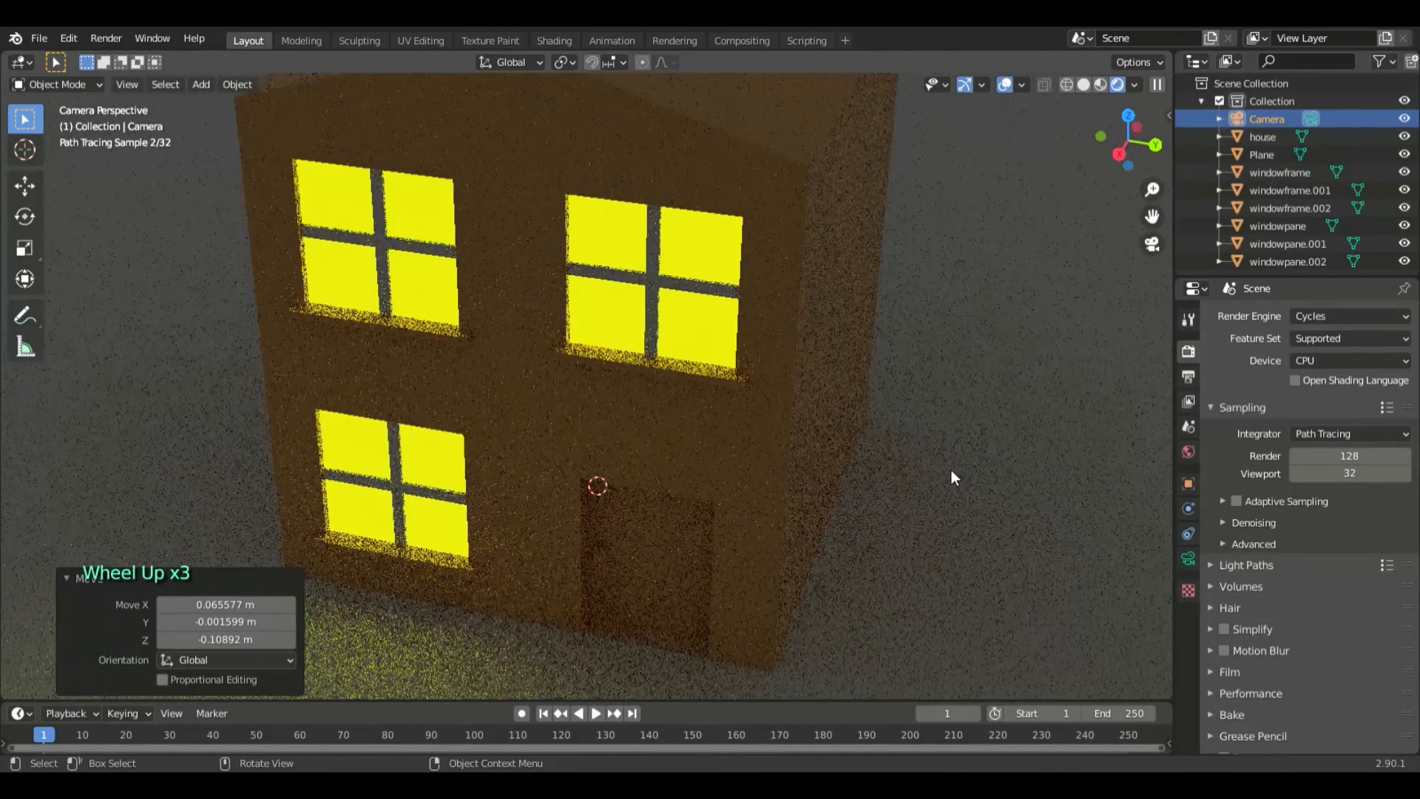
pyautogui.click(69, 576)
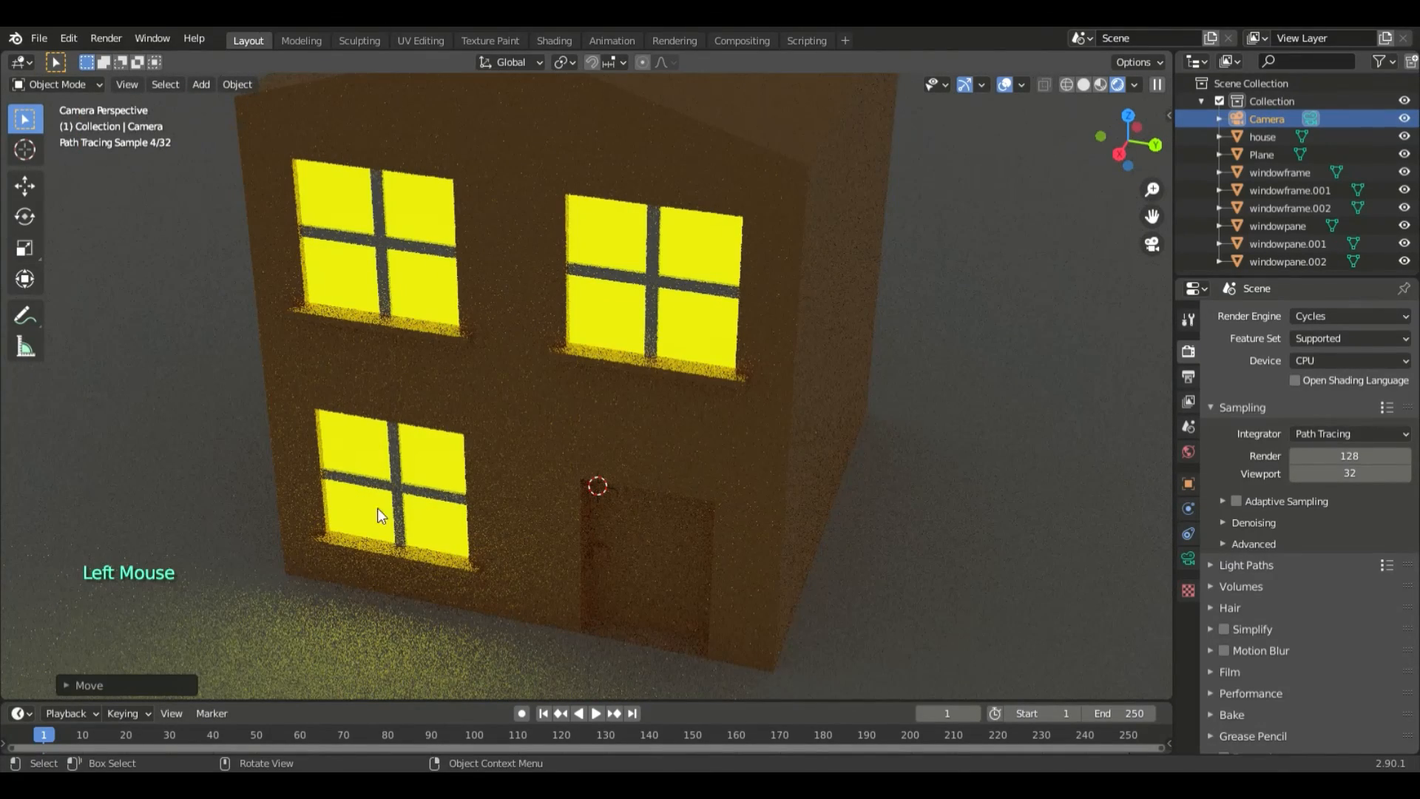